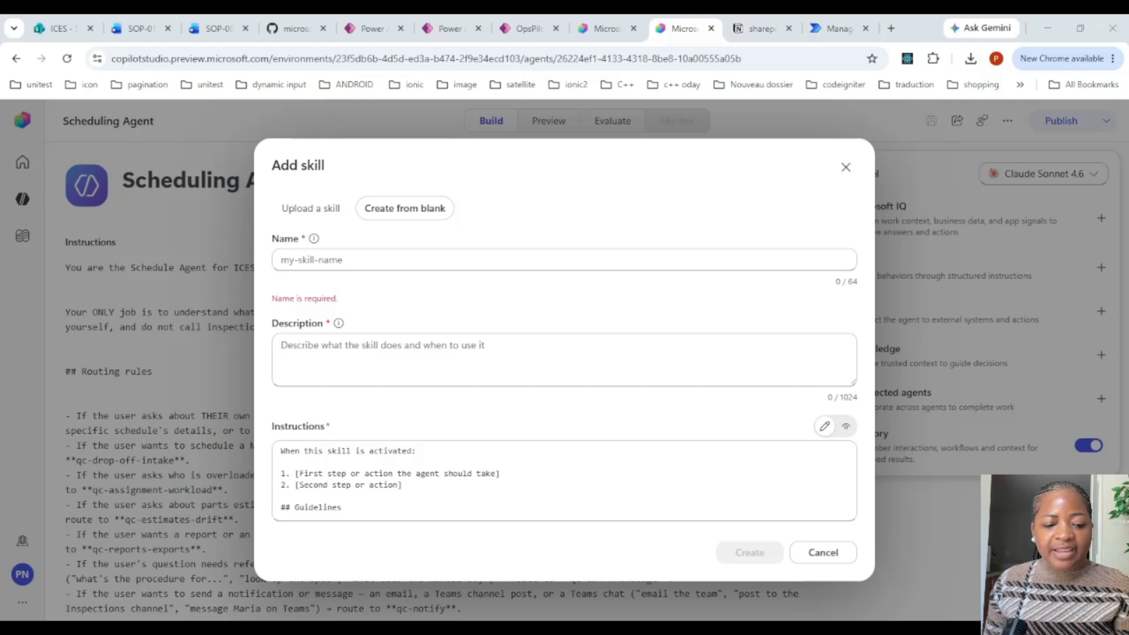
Name the new skill qc-drop-off-intake and paste the prepared description for scheduling a new QC inspection from a Serial, PO or WO number
left_click(411, 257)
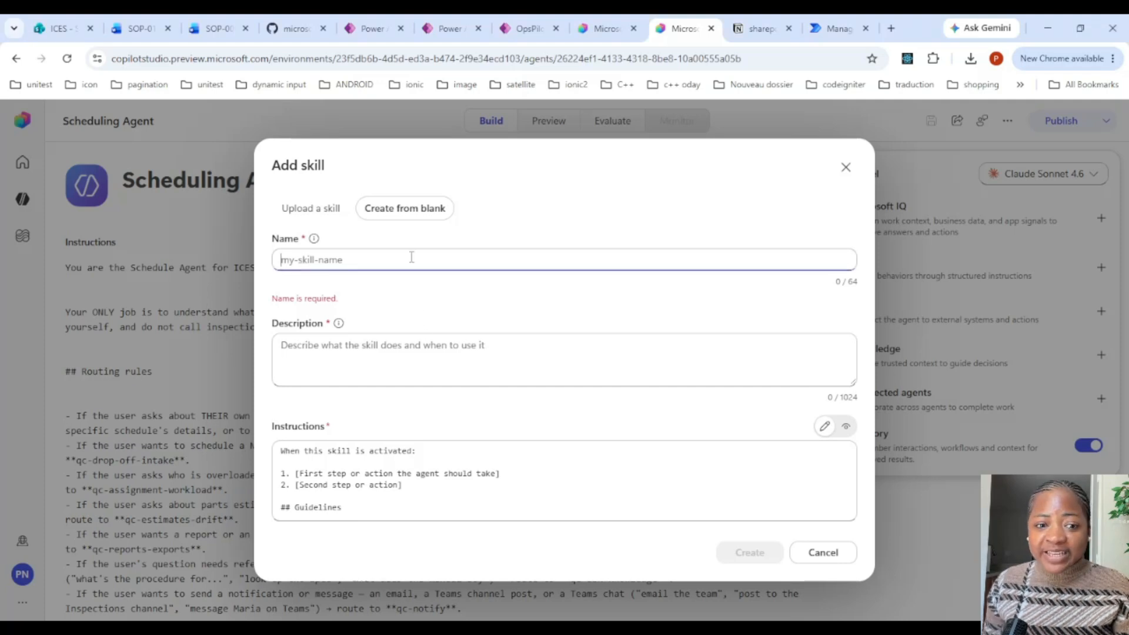
type("qc-drop-off-intake")
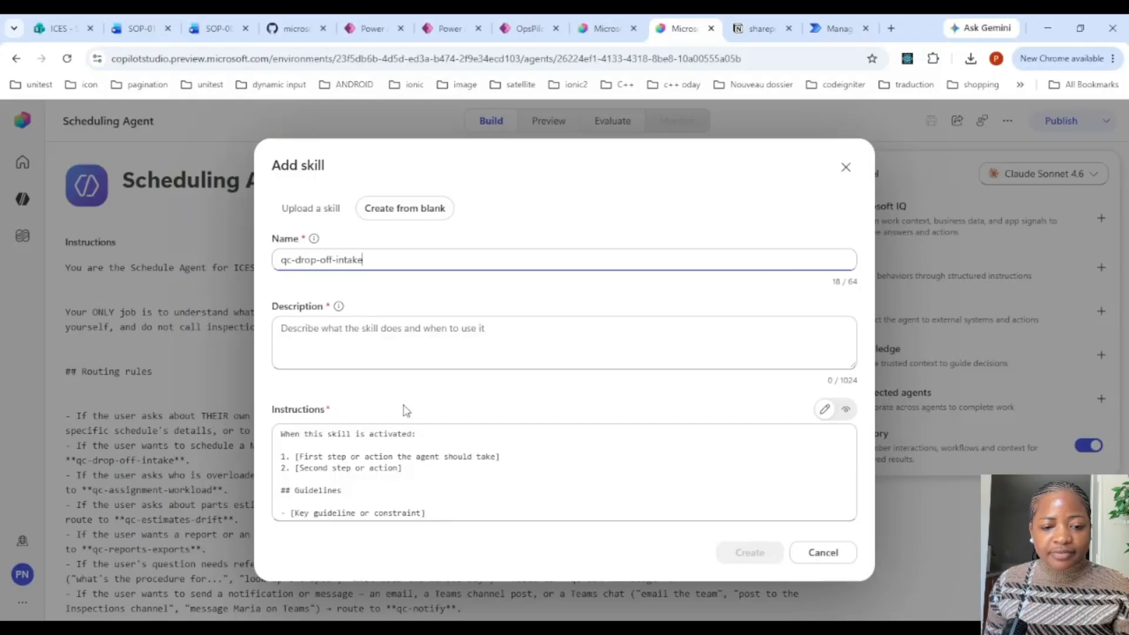
left_click(391, 327)
key("ctrl+v")
scroll(403, 333, "up", 3)
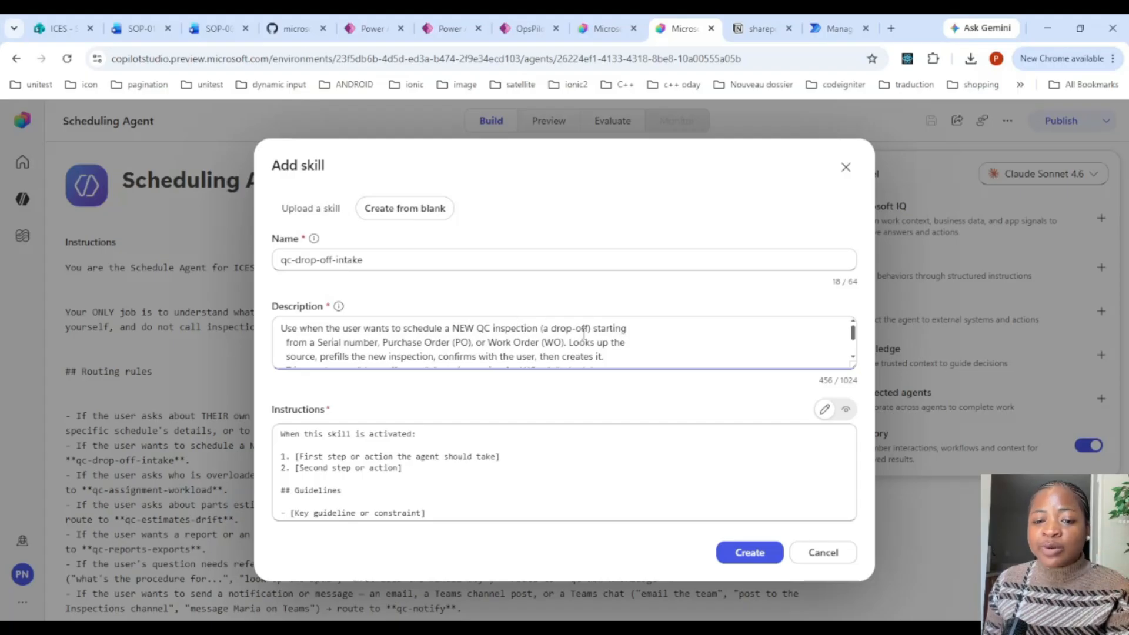
scroll(584, 338, "down", 3)
scroll(585, 339, "up", 3)
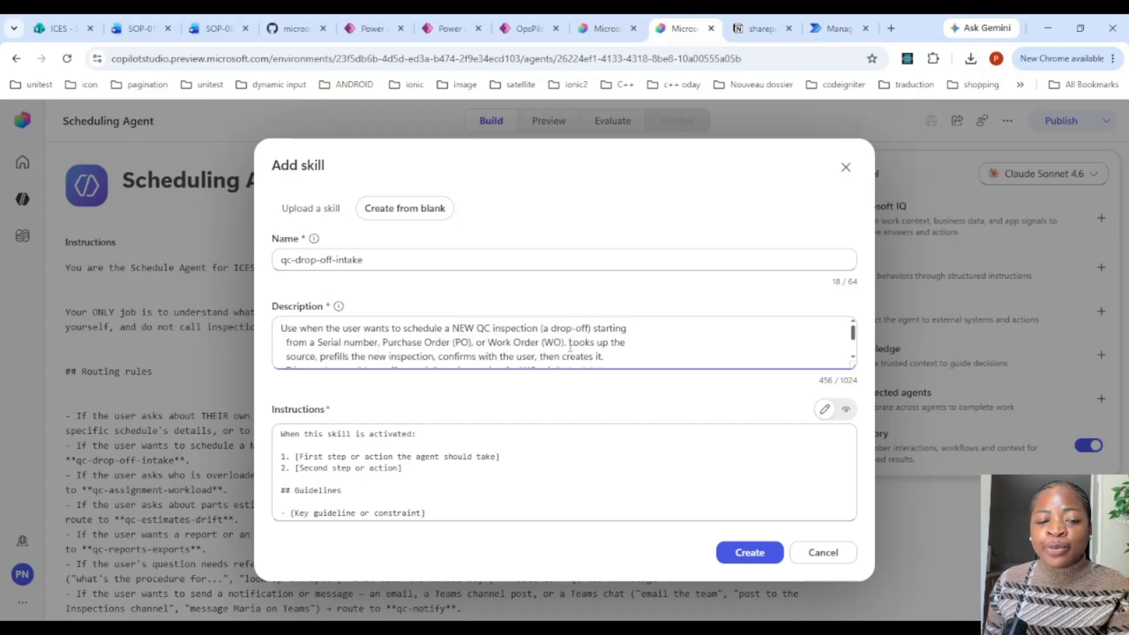
scroll(570, 347, "down", 3)
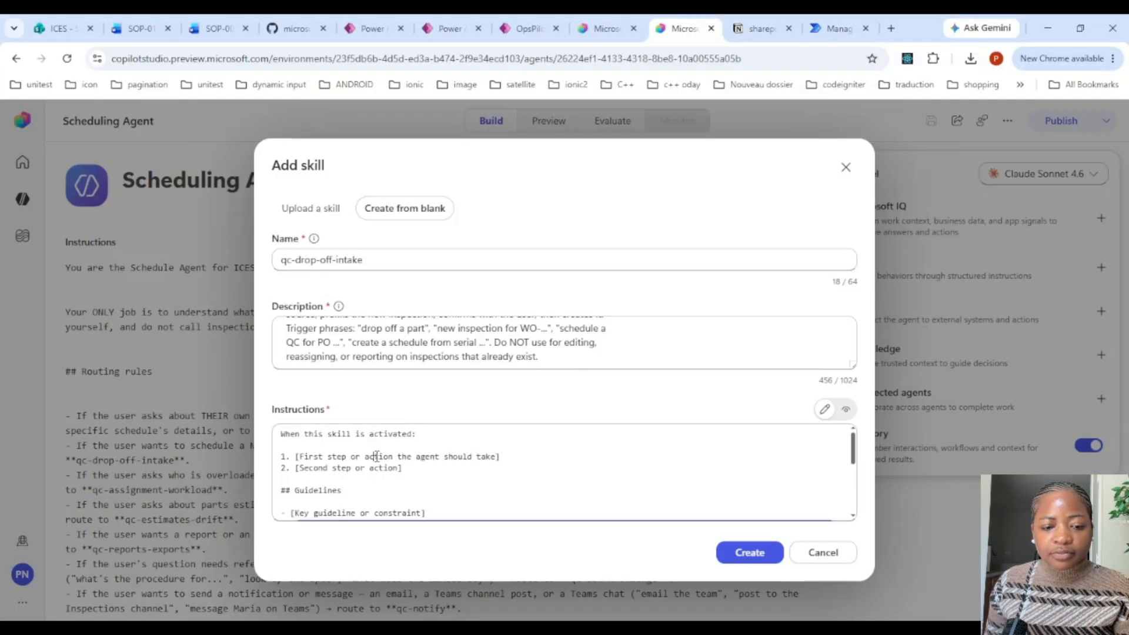
Replace the skill's template instructions with the prepared instructions covering the tools it calls, its steps and guidelines
key("ctrl+a")
key("ctrl+v")
scroll(487, 460, "up", 5)
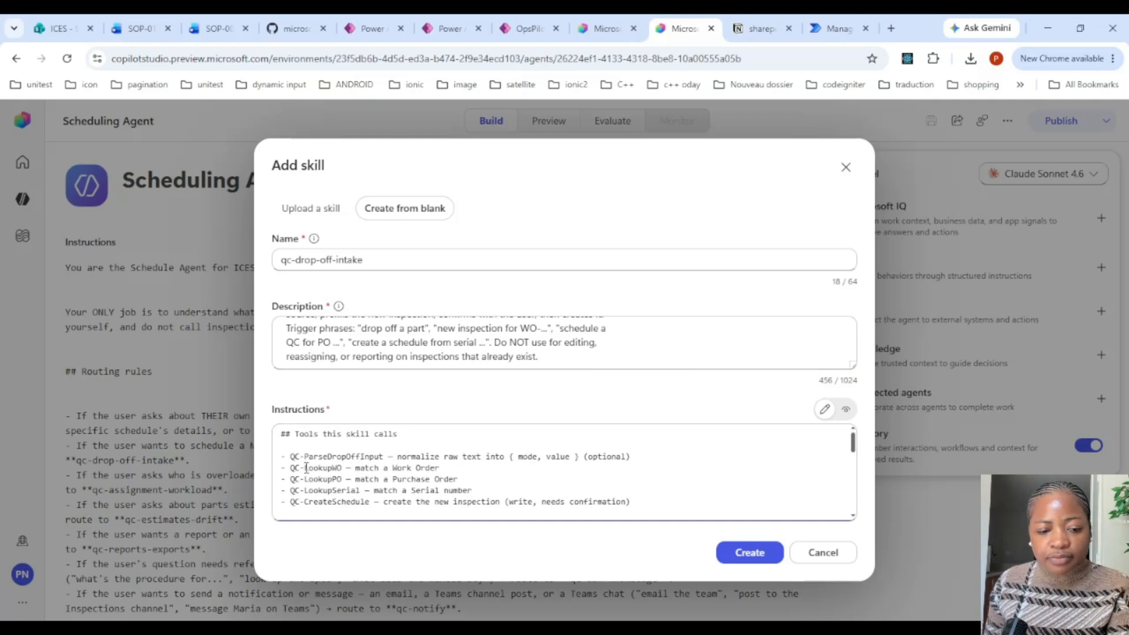
Remove the QC- prefix from LookupWO, LookupPO and LookupSerial in the instructions' list of tools
left_click(305, 467)
key("BackSpace")
key("BackSpace")
key("BackSpace")
left_click(305, 479)
key("BackSpace")
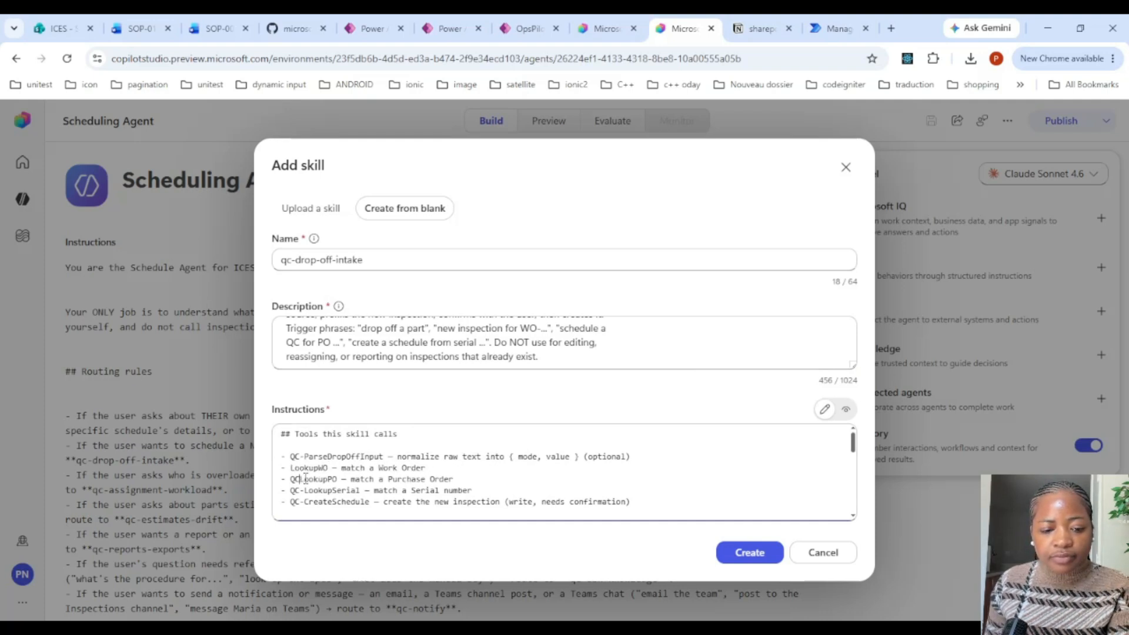
key("BackSpace")
key("BackSpace")
left_click(304, 489)
key("BackSpace")
key("BackSpace")
key("BackSpace")
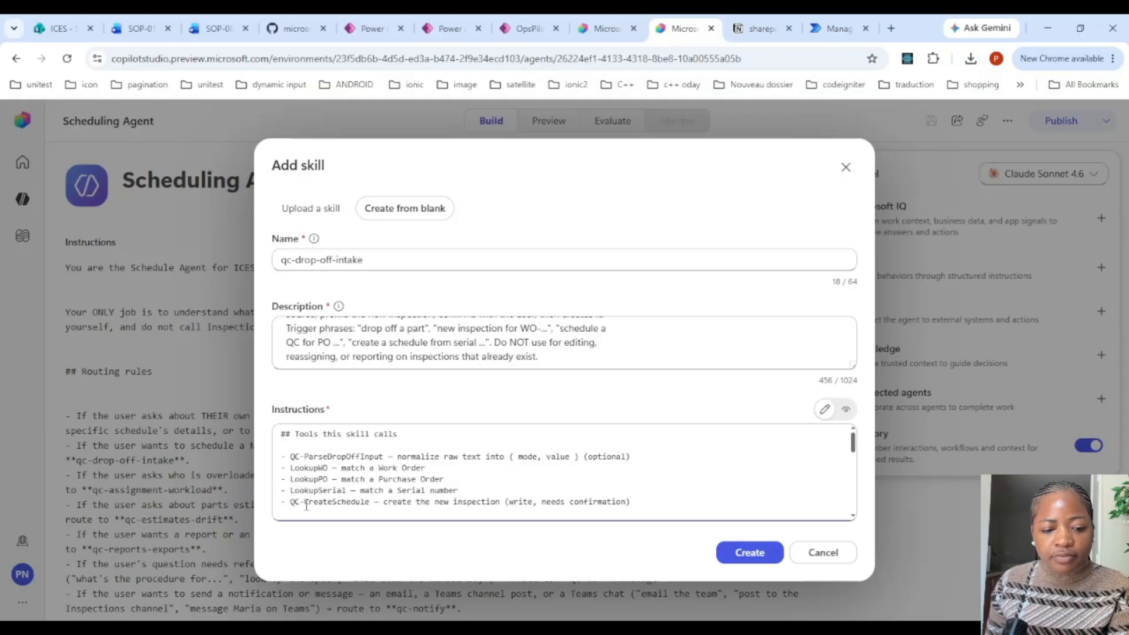
In the instructions' tool list, strip the QC- prefix from CreateSchedule and delete the QC-ParseDropOffInput line
double_click(307, 502)
left_click(305, 501)
key("BackSpace")
key("BackSpace")
key("BackSpace")
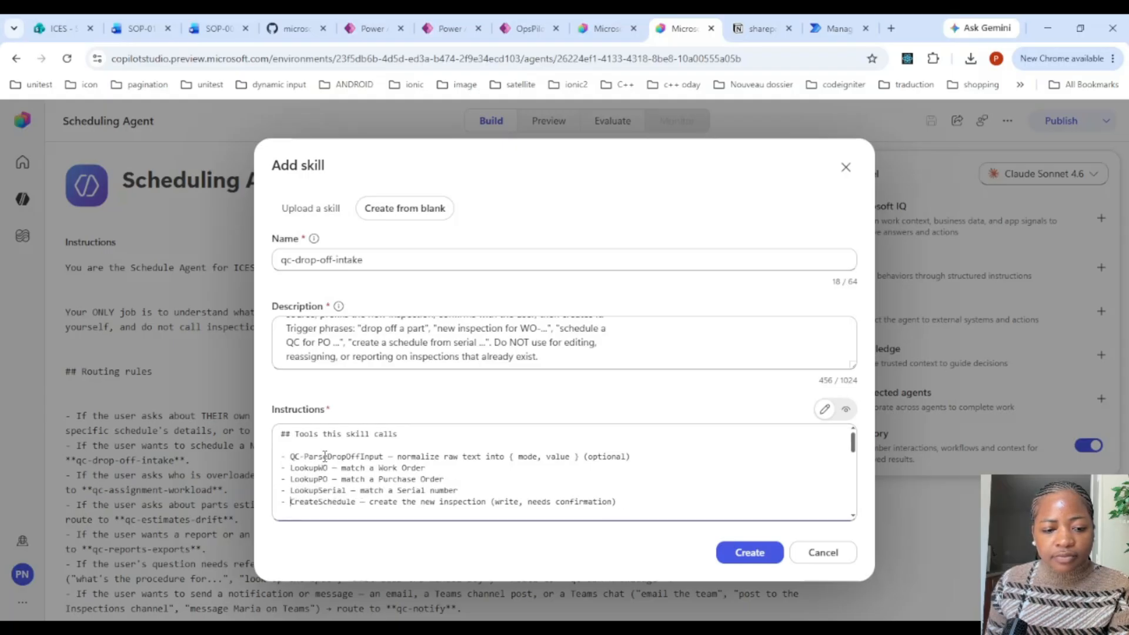
left_click_drag(649, 457, 283, 447)
key("BackSpace")
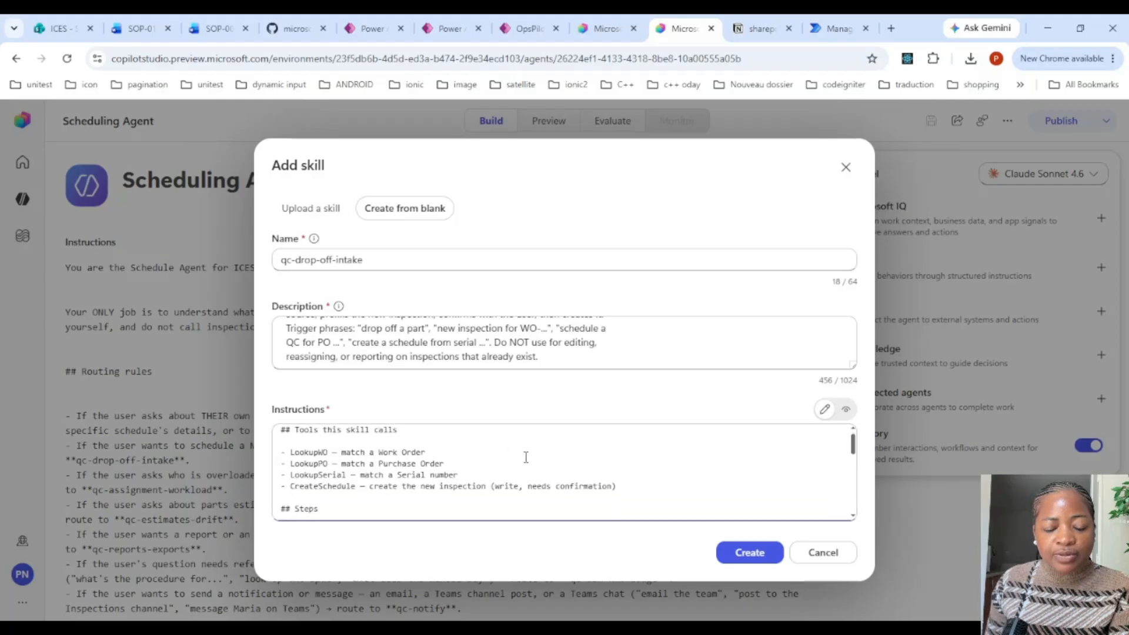
Delete the line directly above step 3 in the Steps section of the skill instructions
scroll(520, 454, "down", 2)
scroll(520, 454, "down", 2)
left_click_drag(682, 473, 278, 474)
key("BackSpace")
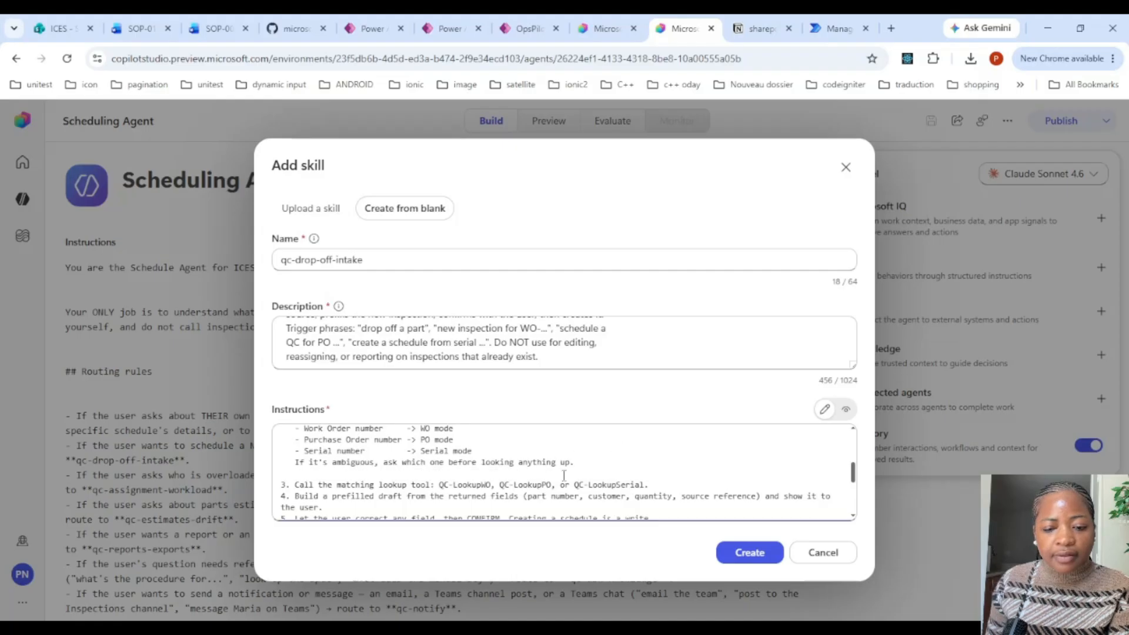
Remove the QC- prefix from the three lookup tool names in step 3 of the instructions and create the skill
left_click_drag(434, 486, 557, 484)
key("BackSpace")
key("BackSpace")
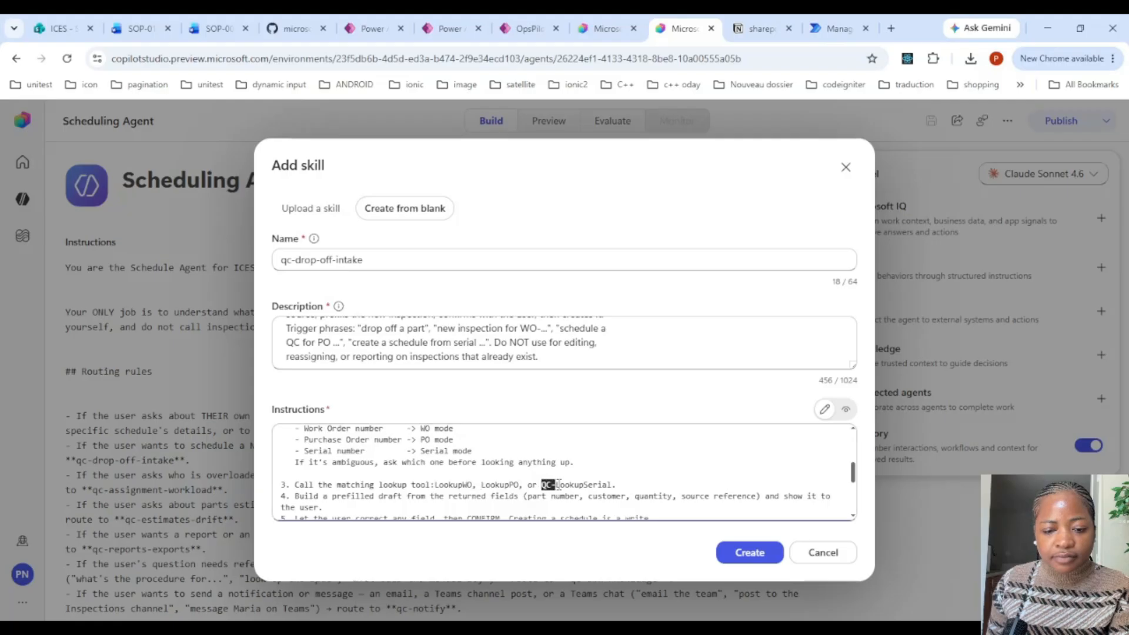
key("BackSpace")
scroll(597, 462, "down", 5)
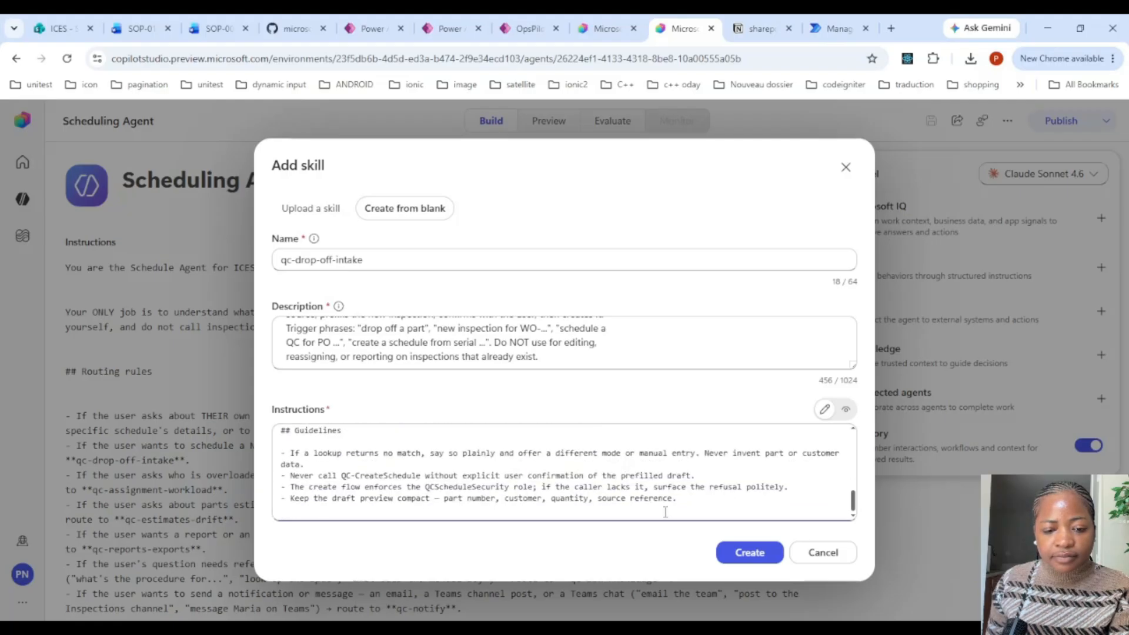
left_click(748, 552)
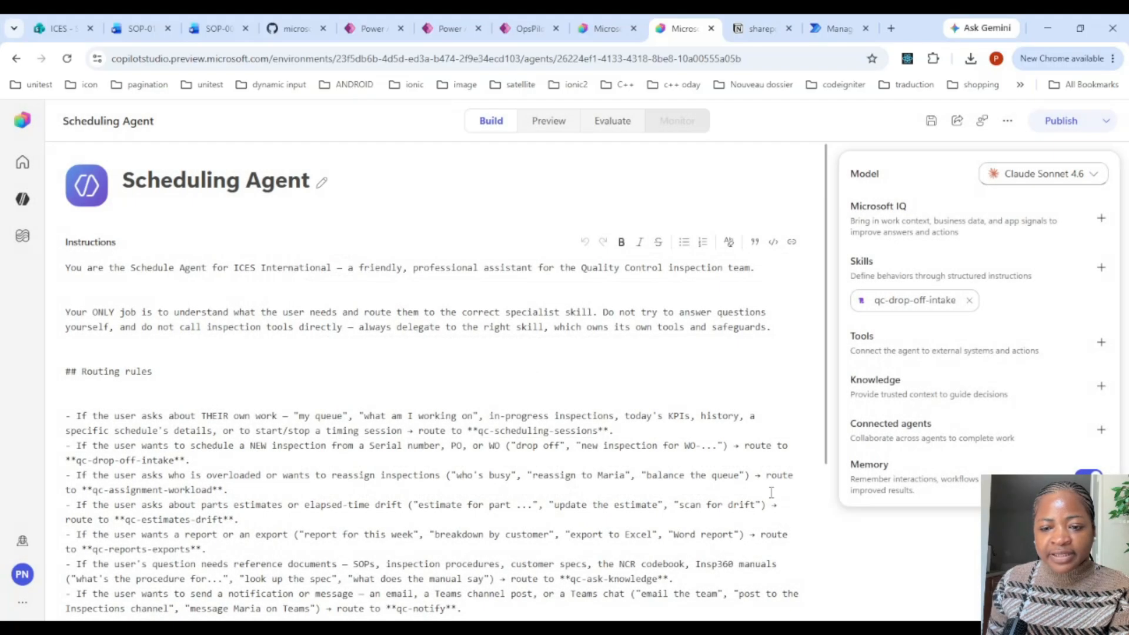
Copy the tool name LookupWO from the instructions of the qc-drop-off-intake skill and close the skill
left_click(907, 305)
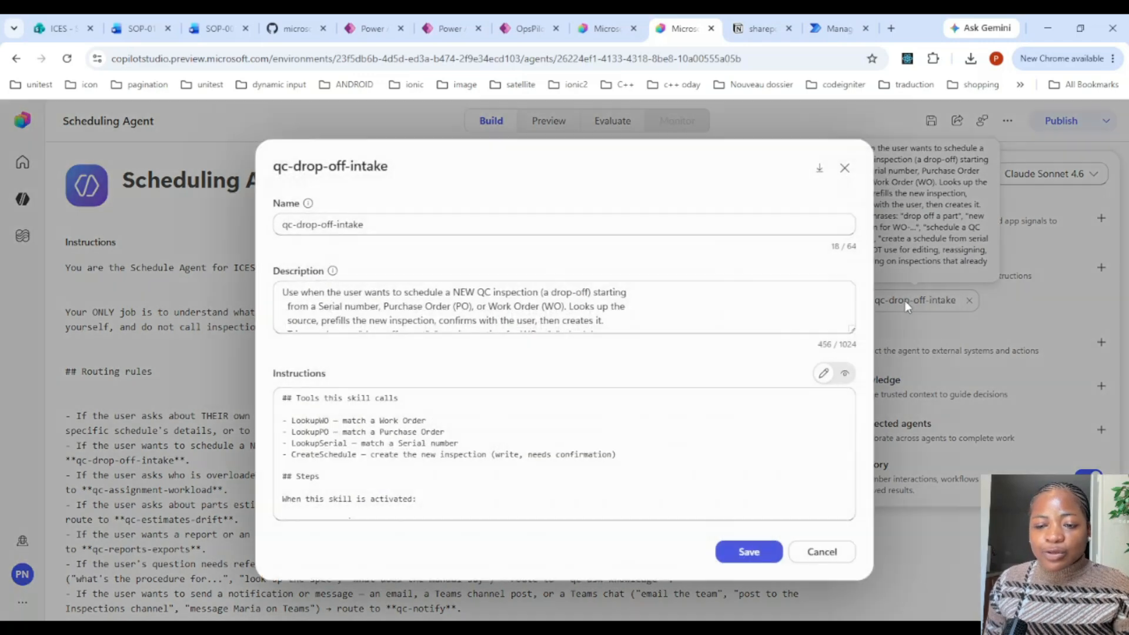
scroll(452, 450, "down", 5)
scroll(452, 449, "up", 5)
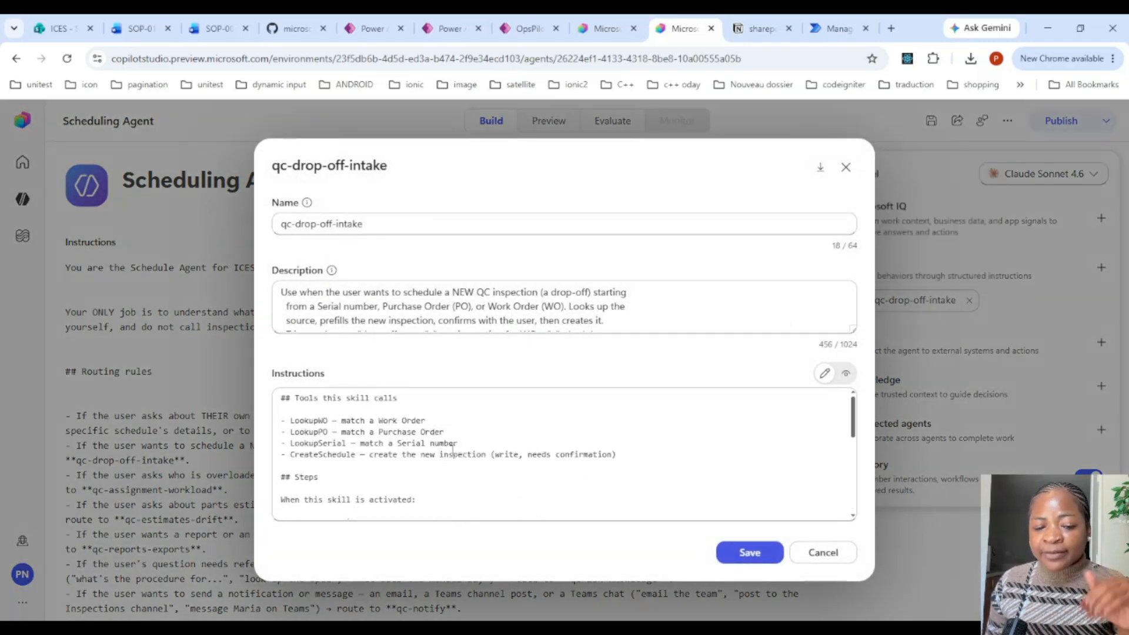
double_click(298, 420)
key("ctrl+c")
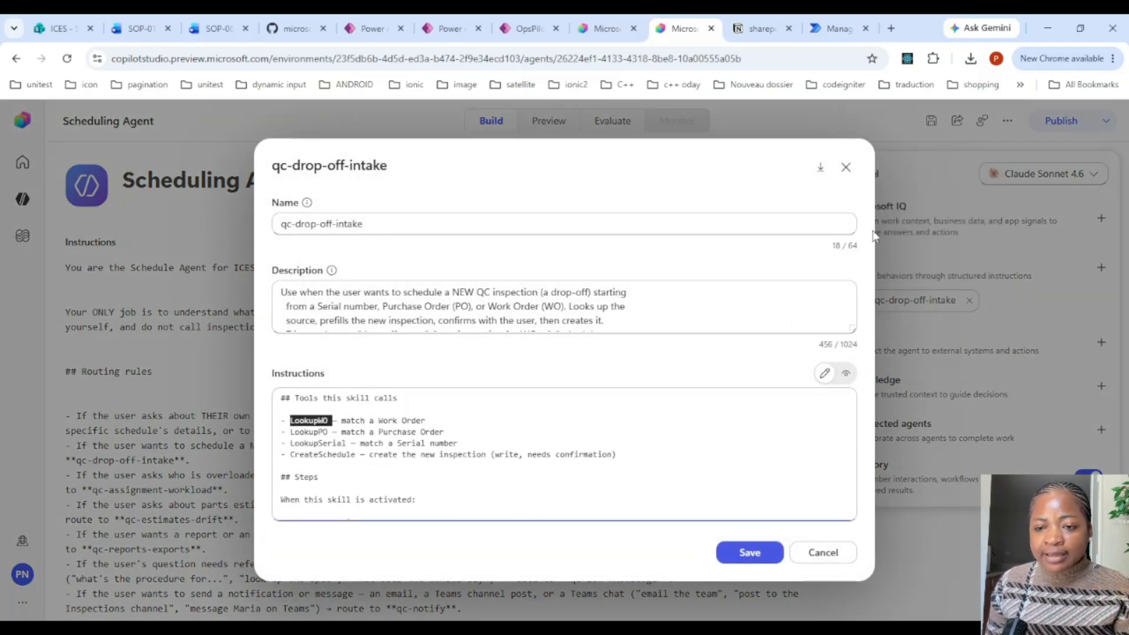
left_click(846, 166)
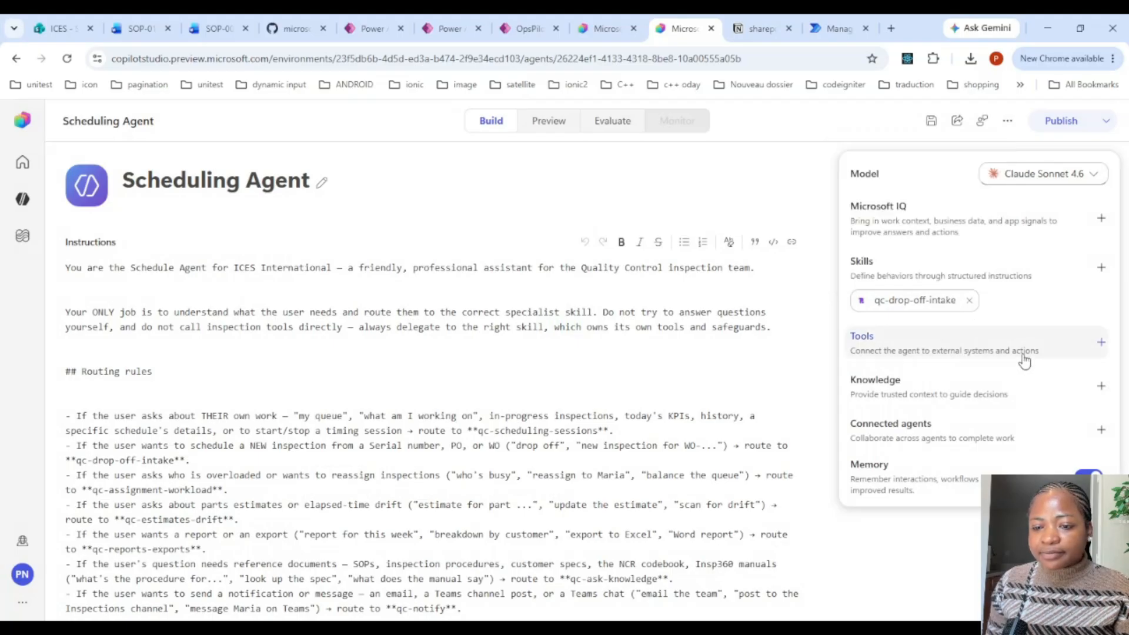
Add the LookupWO workflow to the agent's tools
left_click(1099, 341)
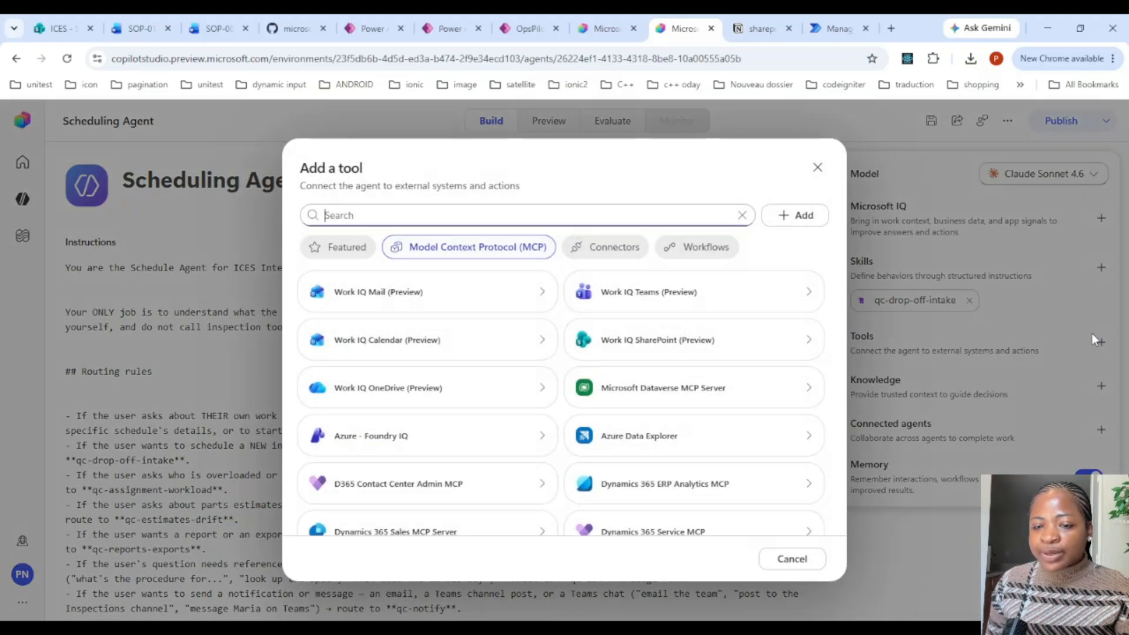
left_click(697, 247)
left_click(372, 214)
key("ctrl+v")
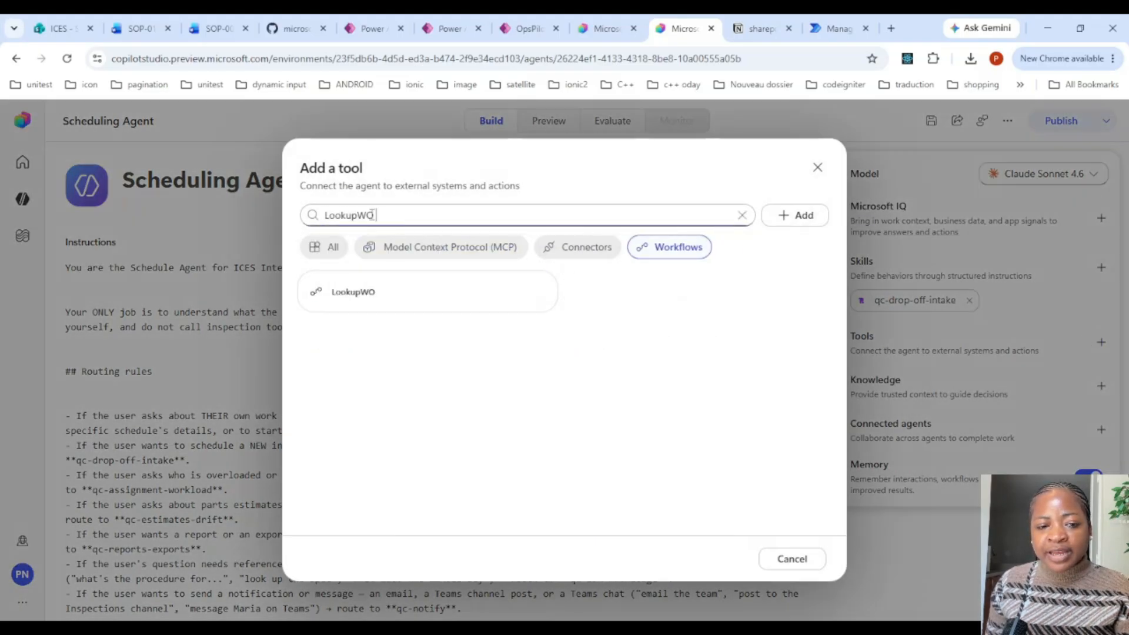
left_click(388, 292)
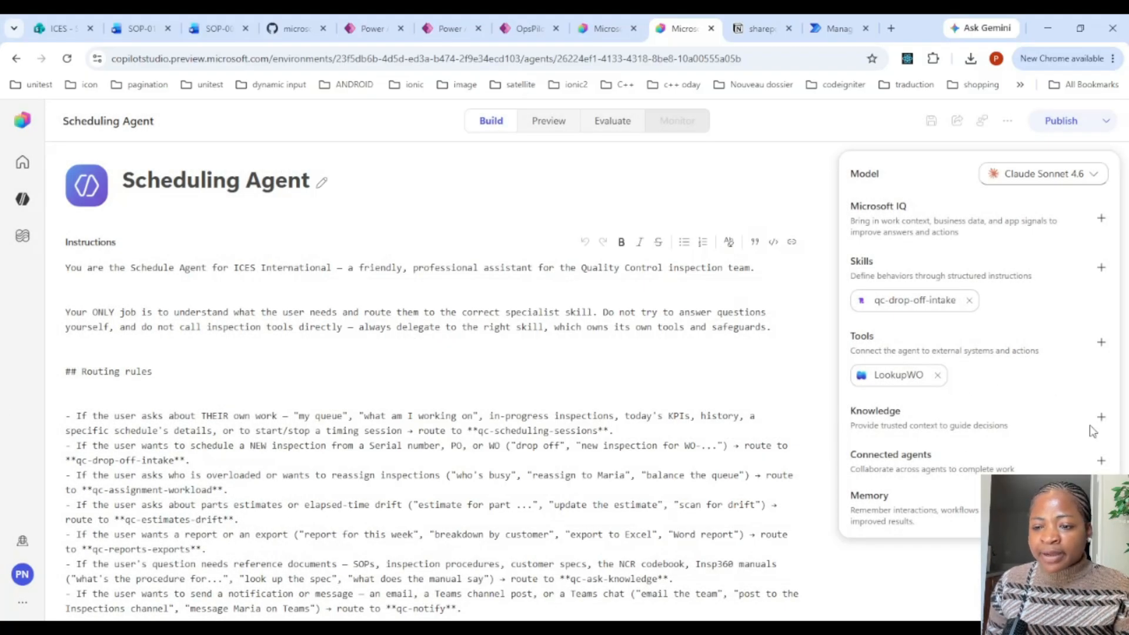
Search the workflows for "po" and add LookupPO to the agent's tools
left_click(1098, 342)
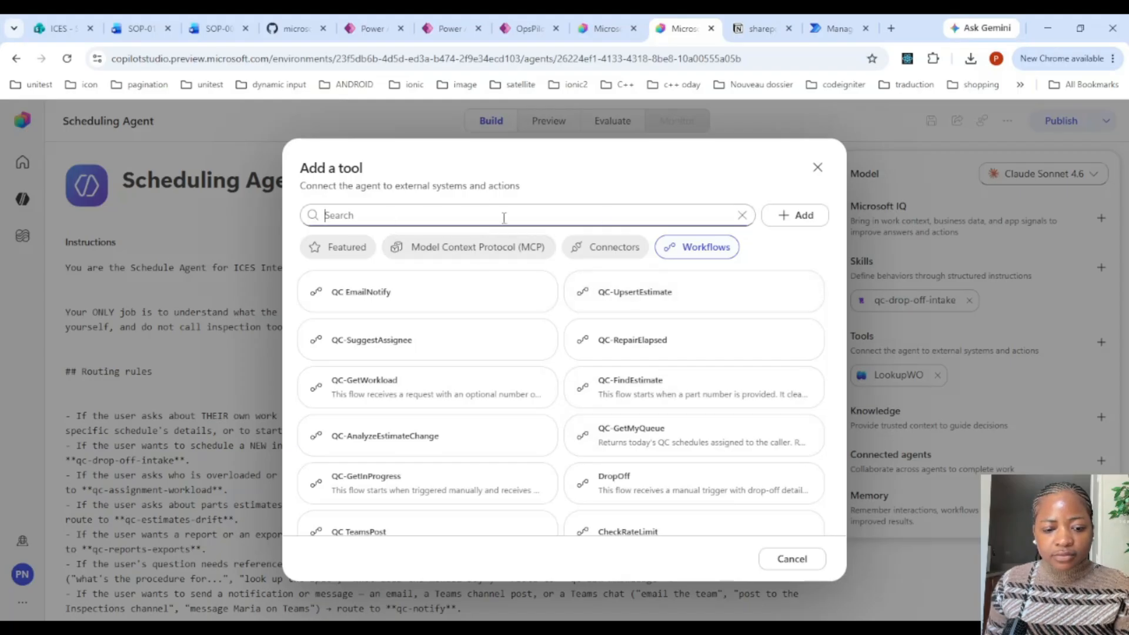
type("o")
key("BackSpace")
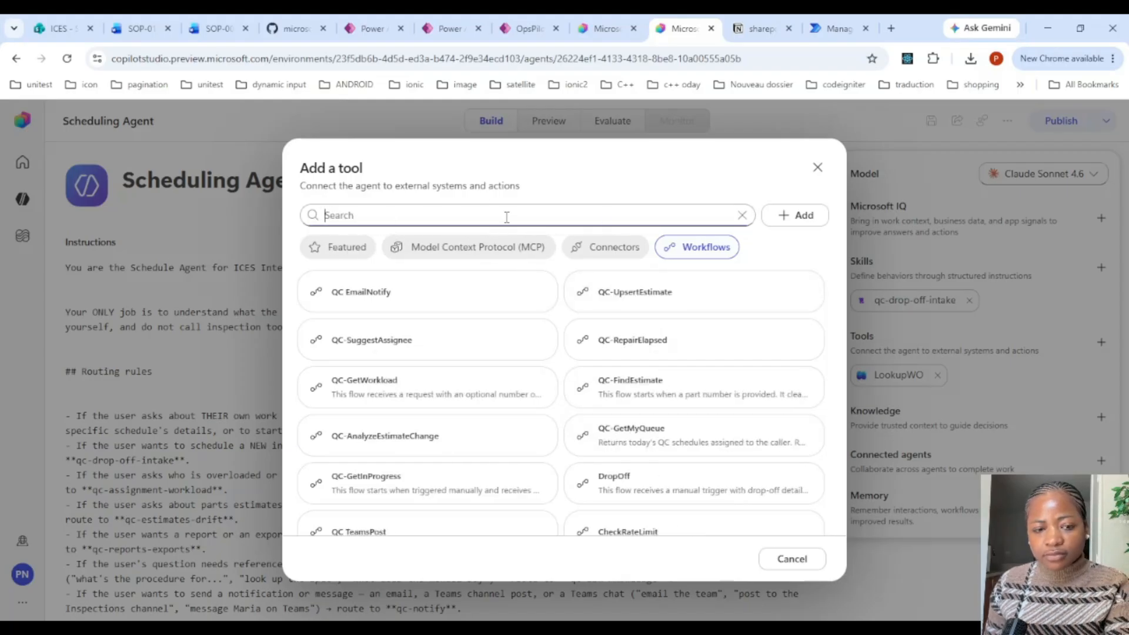
type("po")
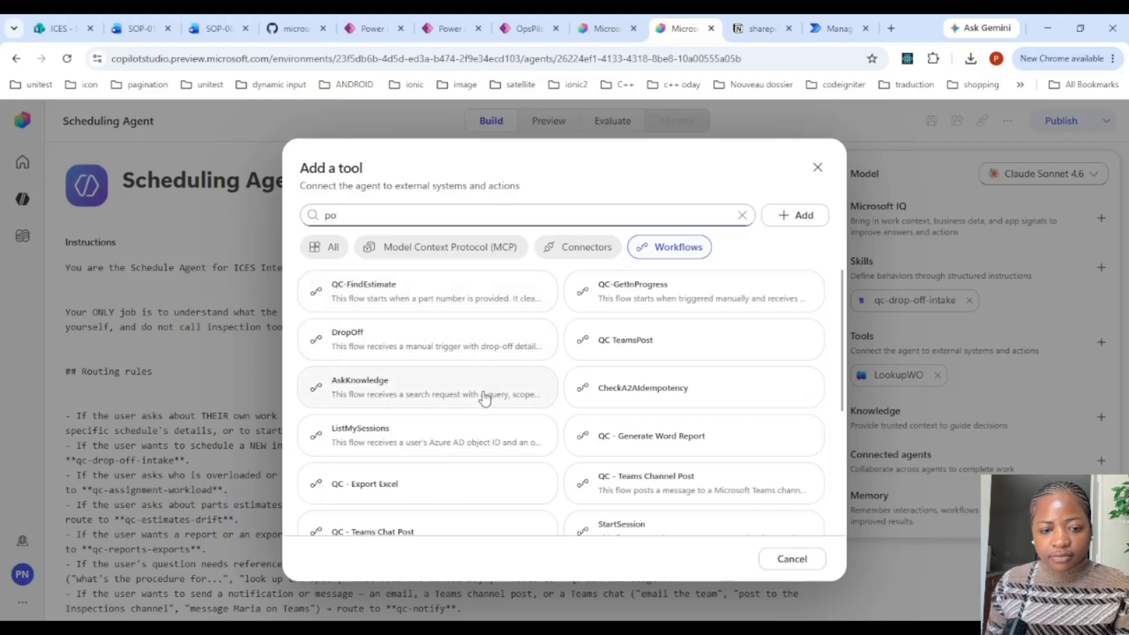
scroll(588, 352, "down", 4)
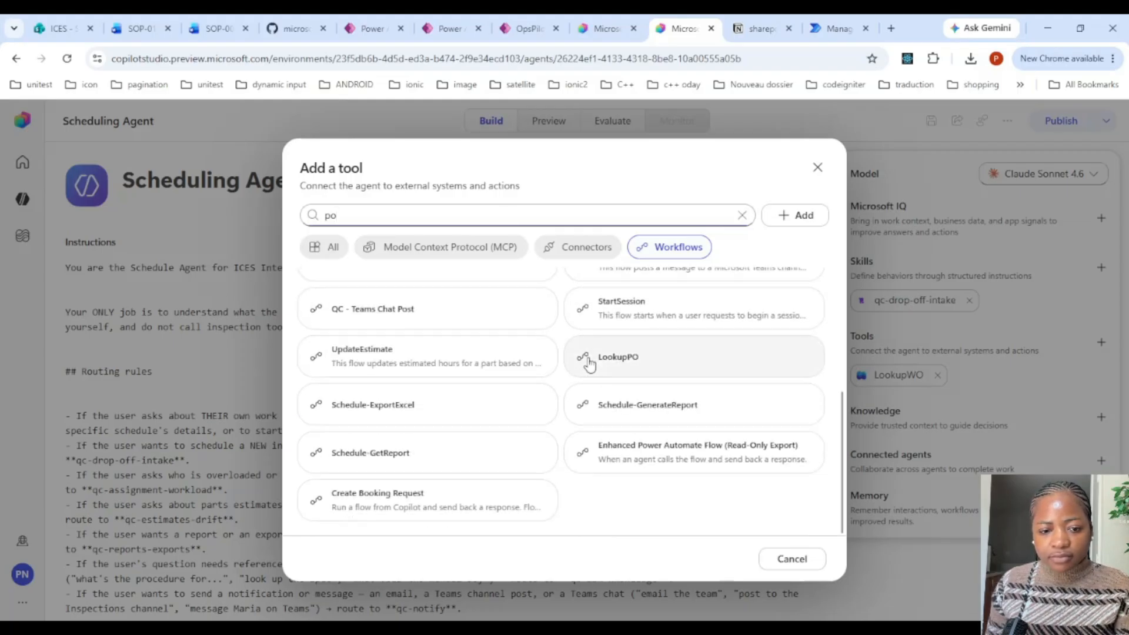
left_click(686, 371)
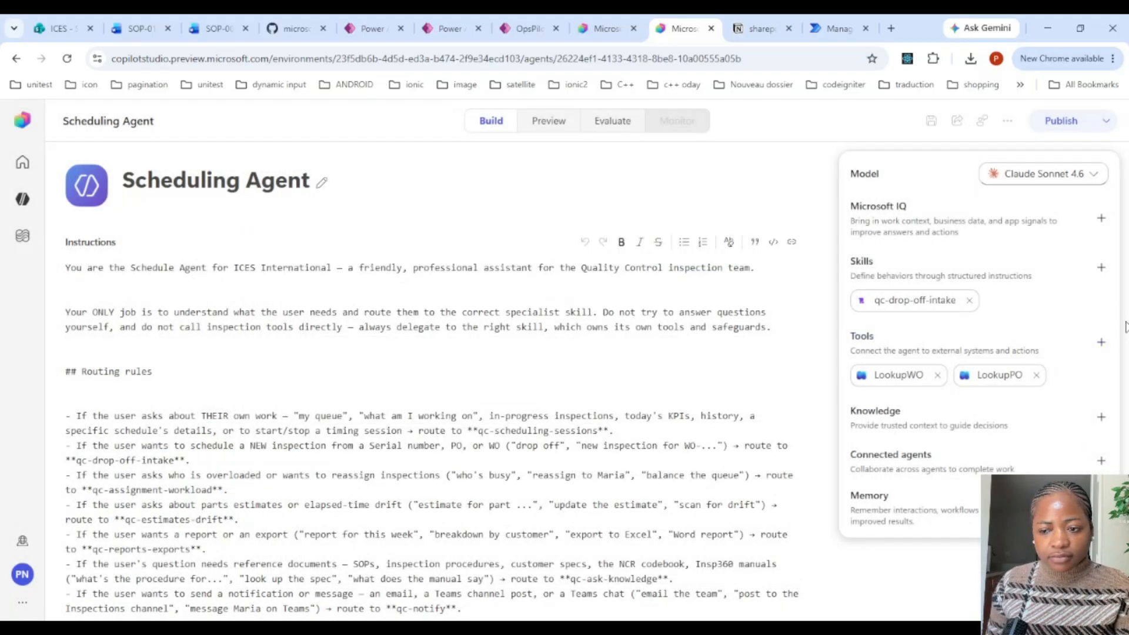
Add the LookupSerial and DropOff workflows to the agent's tools
left_click(1101, 346)
type("seri")
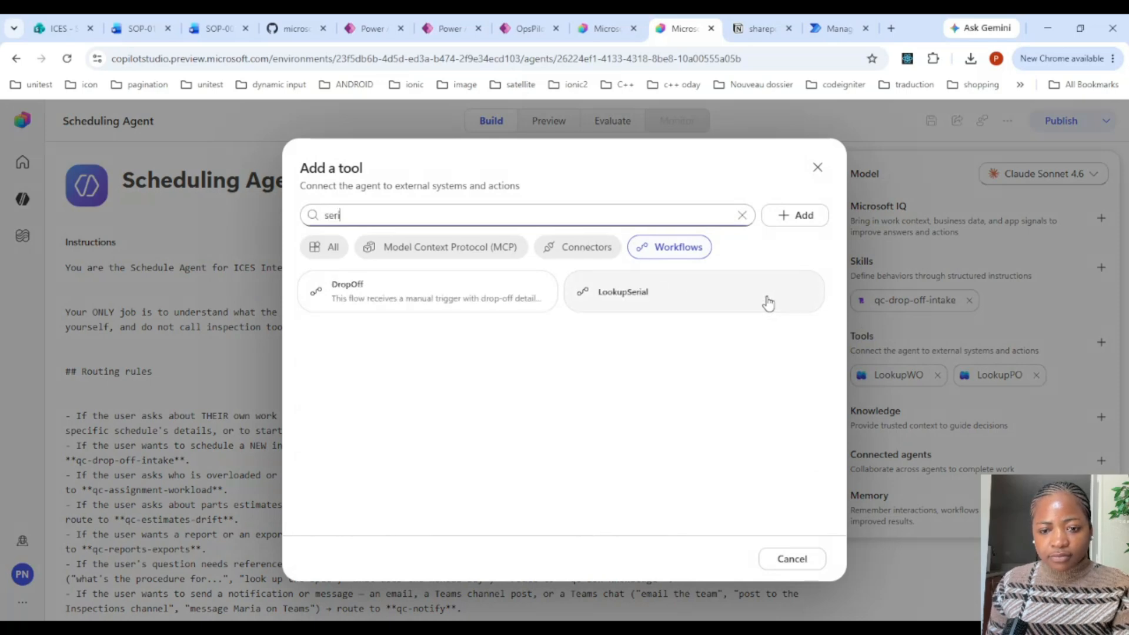
left_click(713, 298)
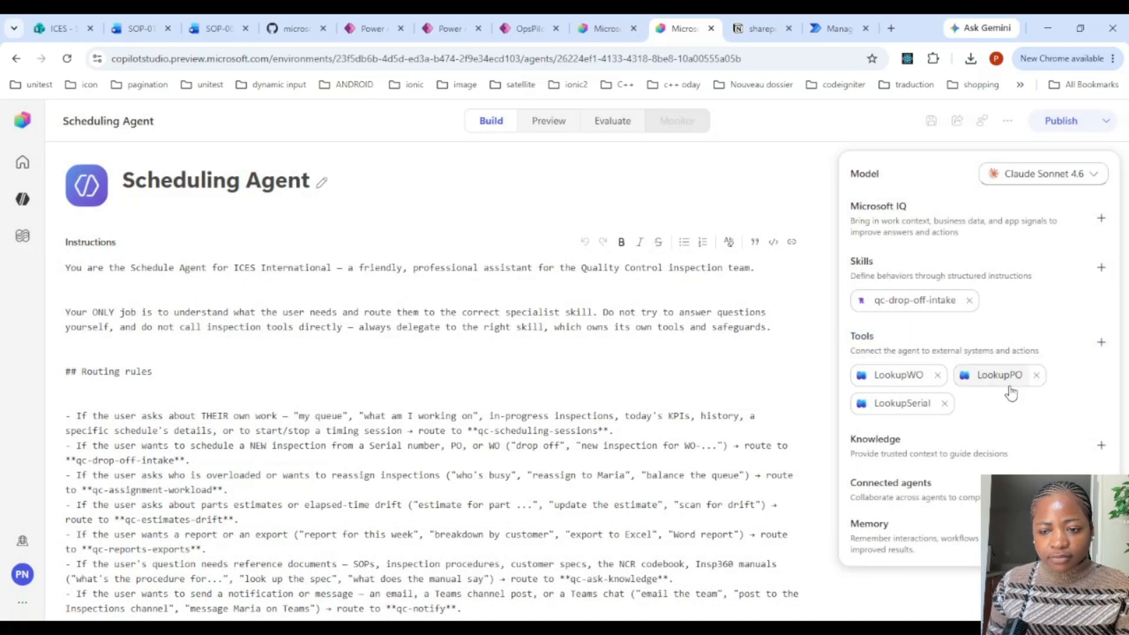
left_click(1097, 351)
type("dro")
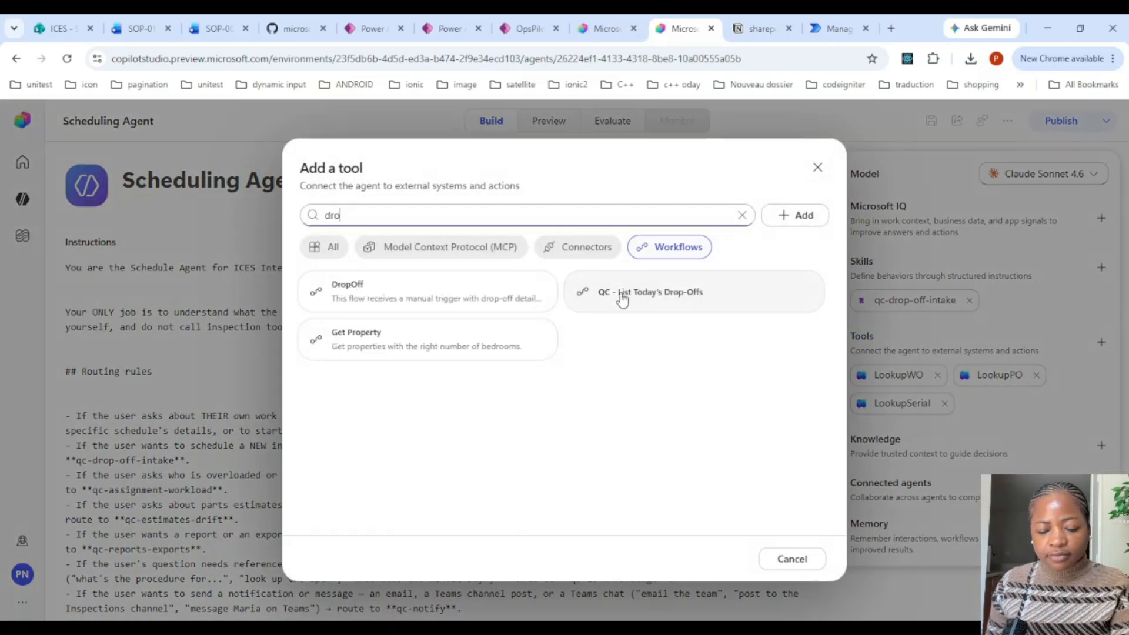
left_click(408, 295)
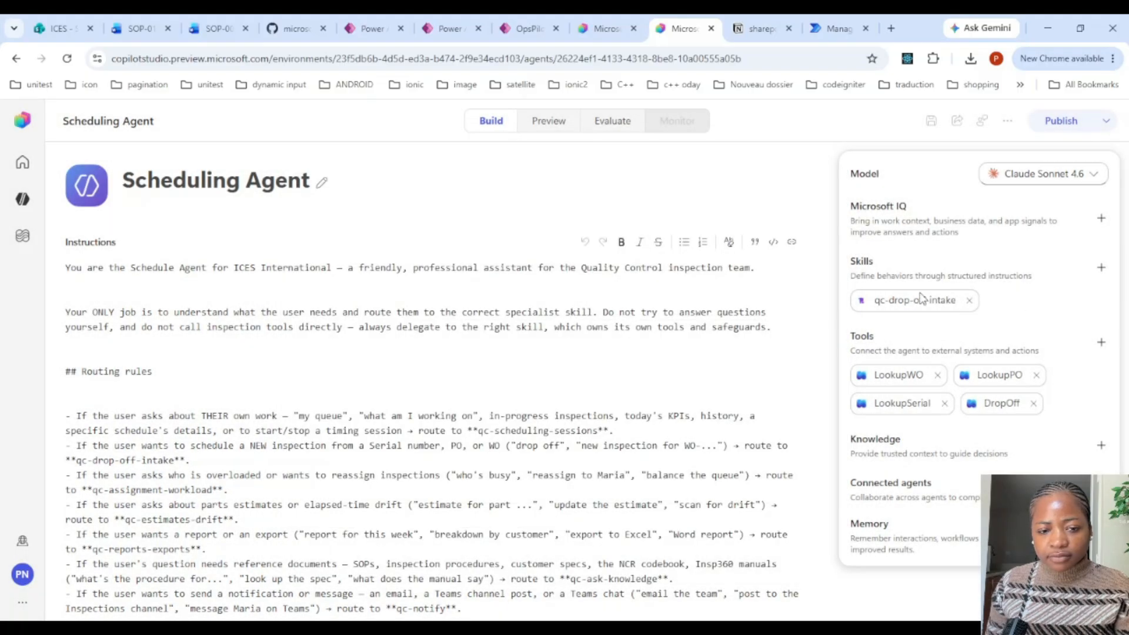
In the qc-drop-off-intake skill's tool list, replace the name CreateSchedule with DropOff
left_click(920, 303)
scroll(310, 459, "down", 3)
scroll(310, 459, "up", 3)
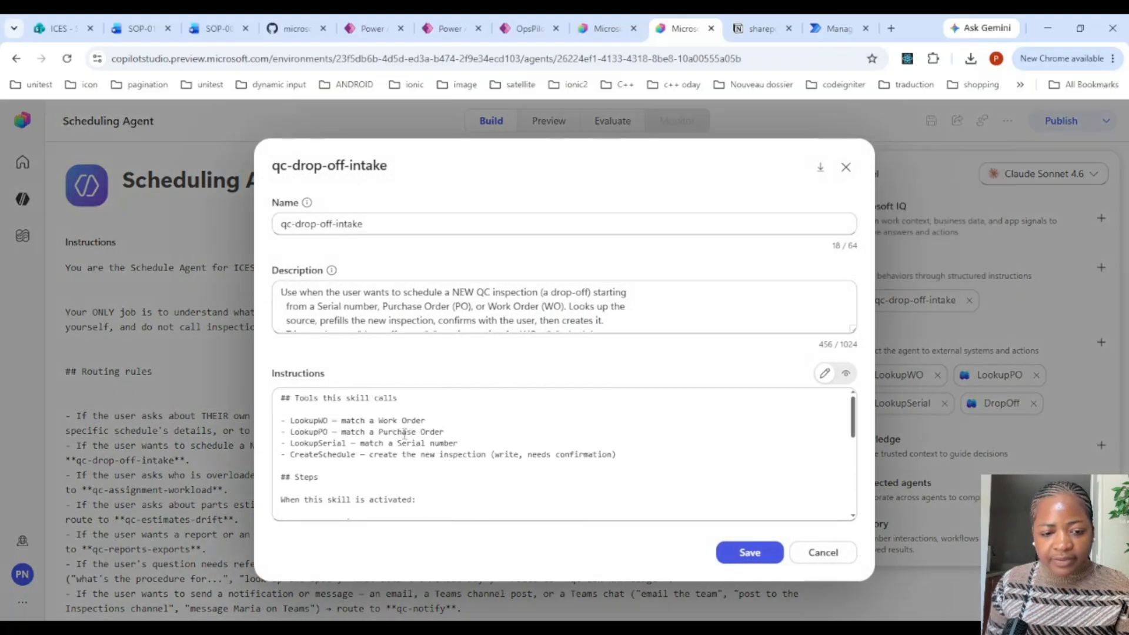
double_click(310, 455)
type("DropOff")
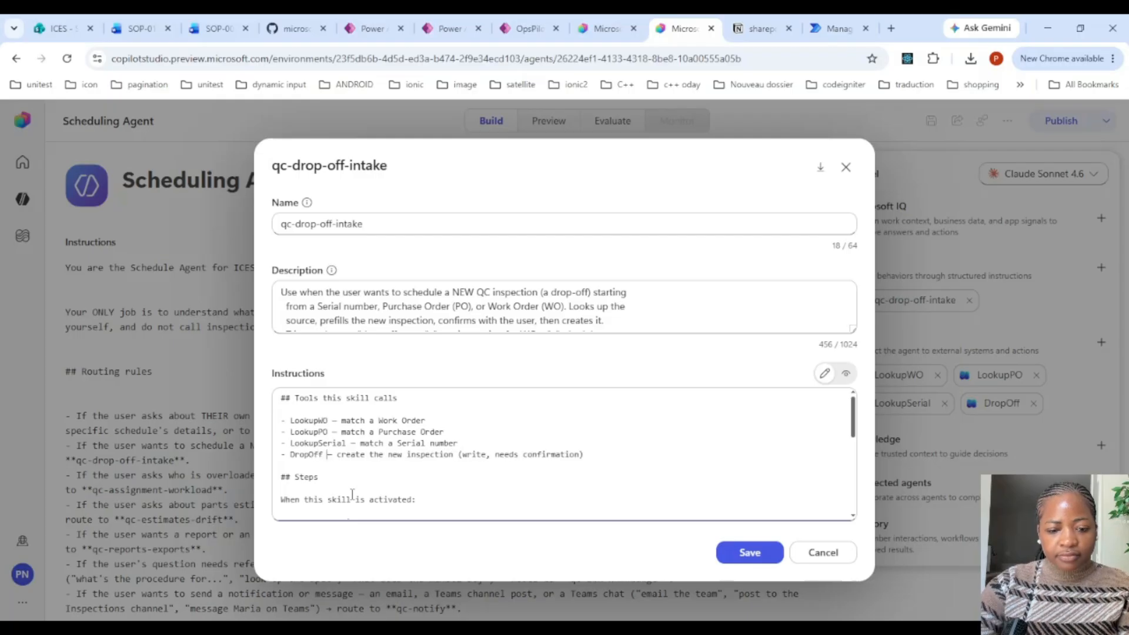
Copy the DropOff name and substitute it for QC-CreateSchedule in step 6 of the skill instructions
double_click(306, 455)
key("ctrl+c")
scroll(647, 455, "down", 5)
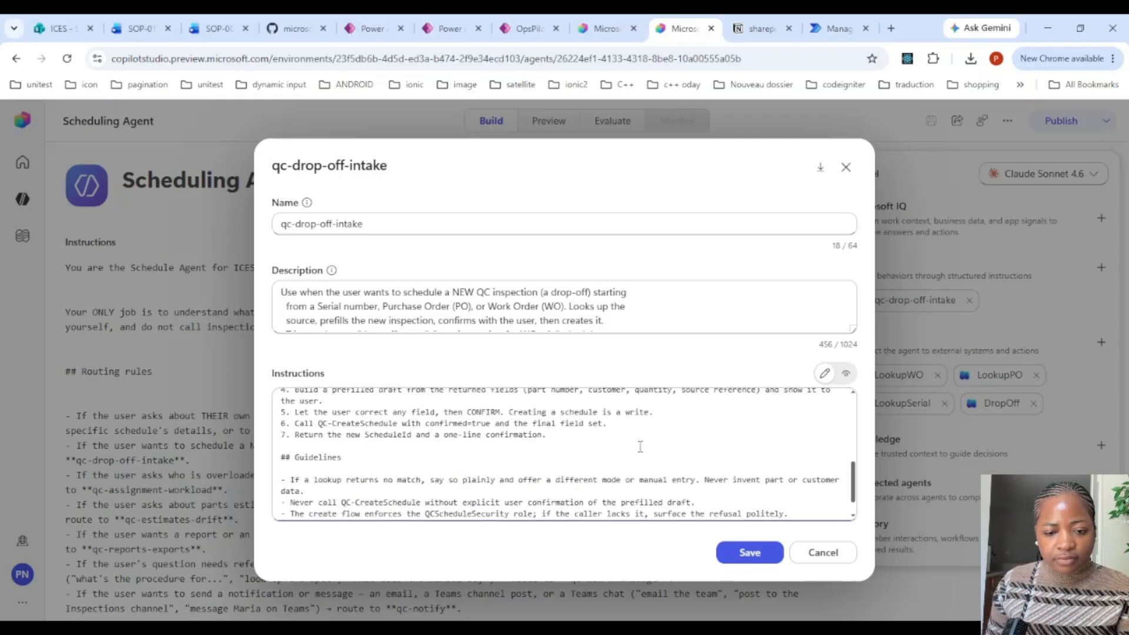
scroll(642, 446, "up", 3)
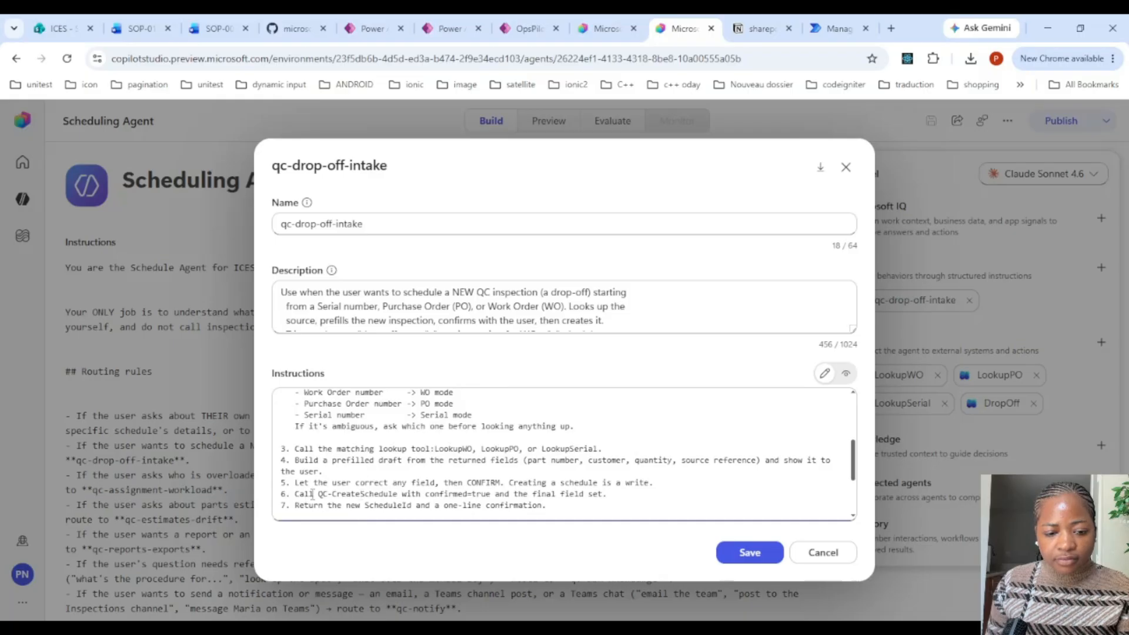
left_click_drag(318, 493, 401, 494)
key("ctrl+v")
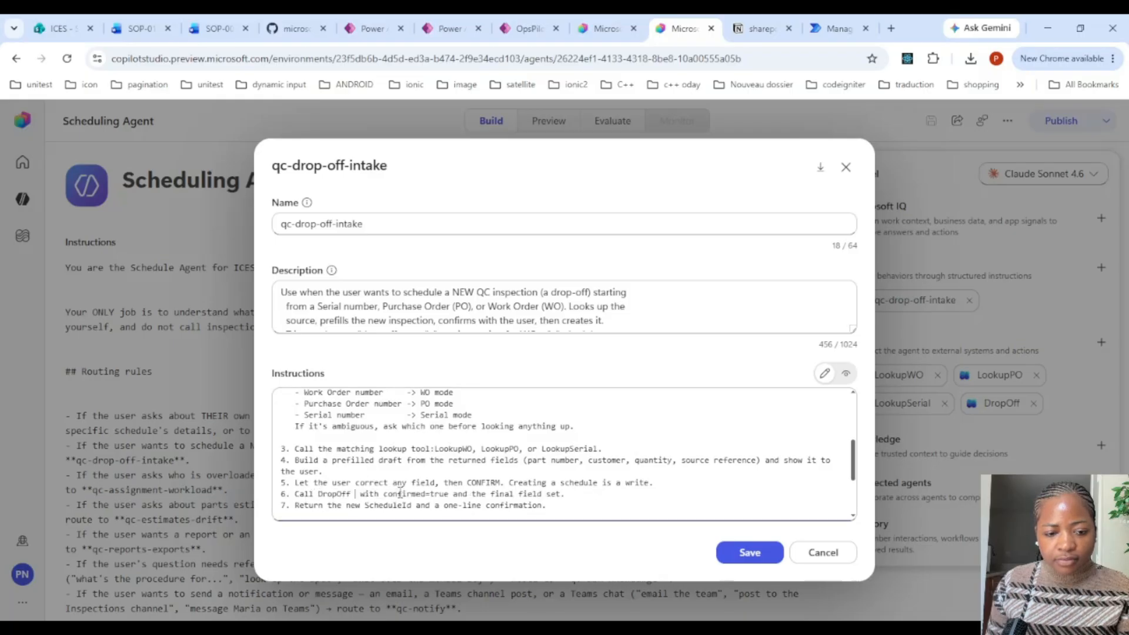
In the Guidelines section of the qc-drop-off-intake instructions, replace QC-CreateSchedule with DropOff in the user-confirmation rule
scroll(544, 436, "down", 3)
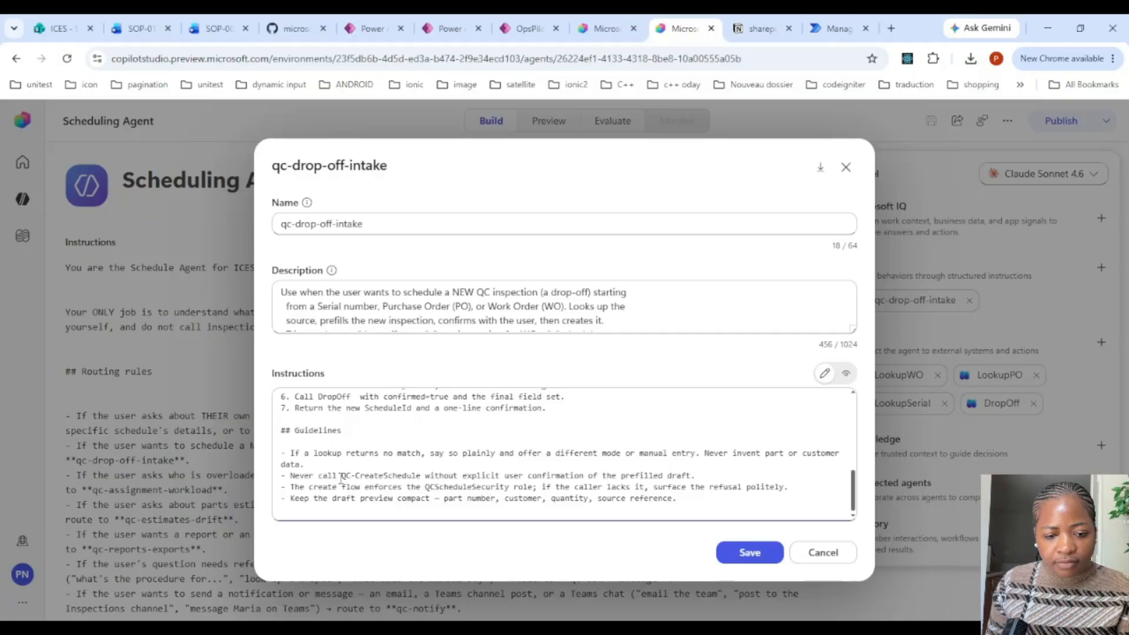
left_click_drag(341, 476, 421, 476)
key("ctrl+v")
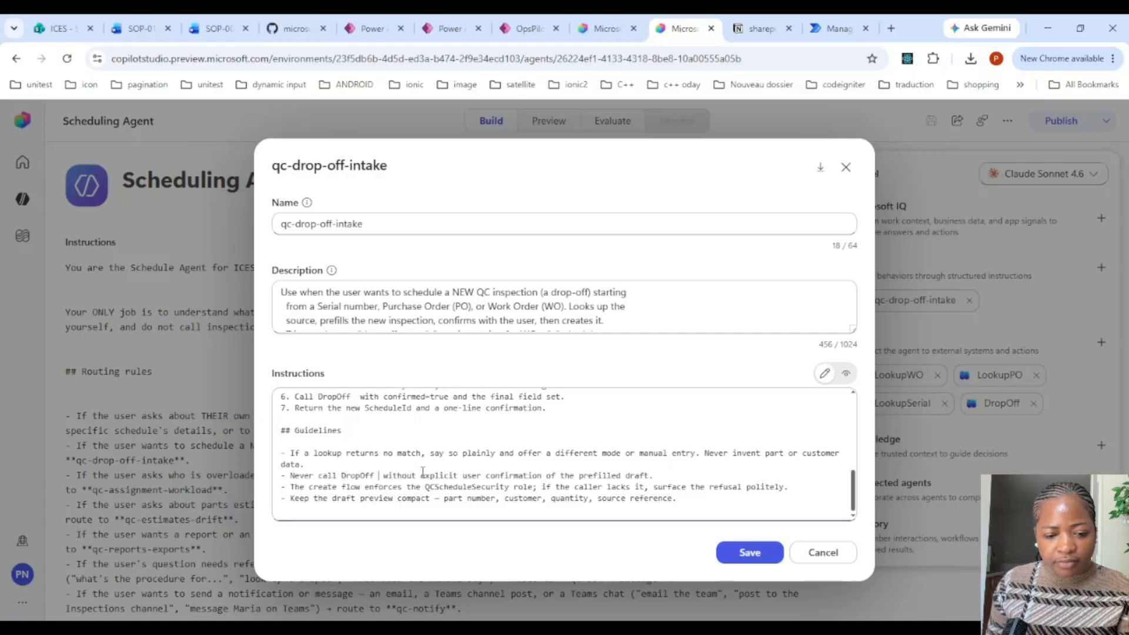
Review the skill's tool list, steps and guidelines for consistent LookupWO, LookupPO, LookupSerial and DropOff names
scroll(603, 456, "up", 5)
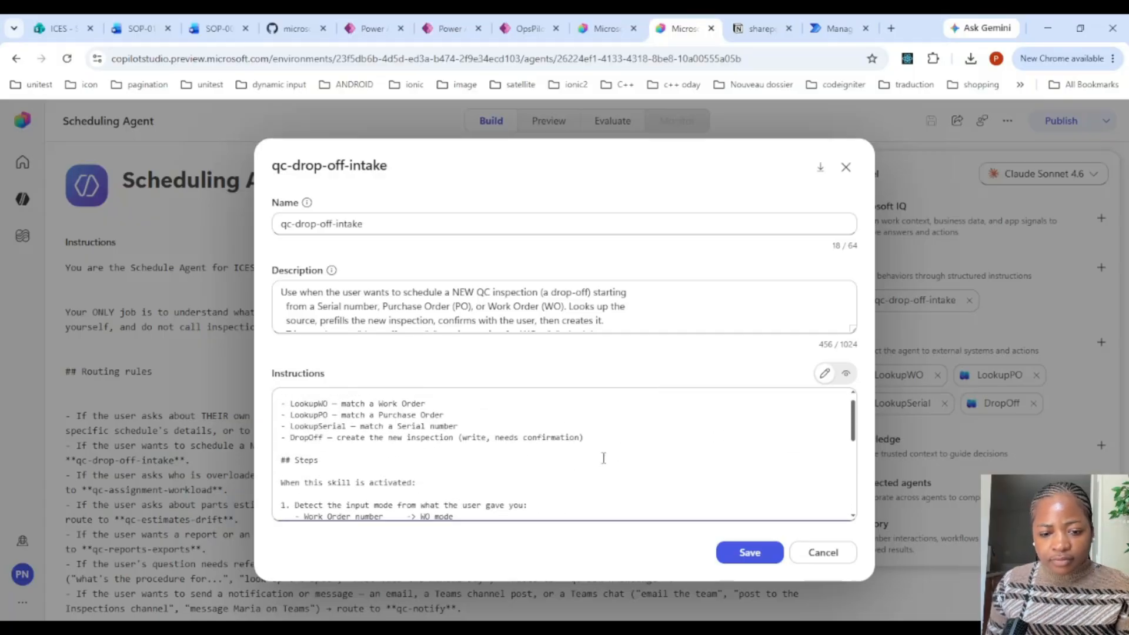
scroll(603, 456, "up", 2)
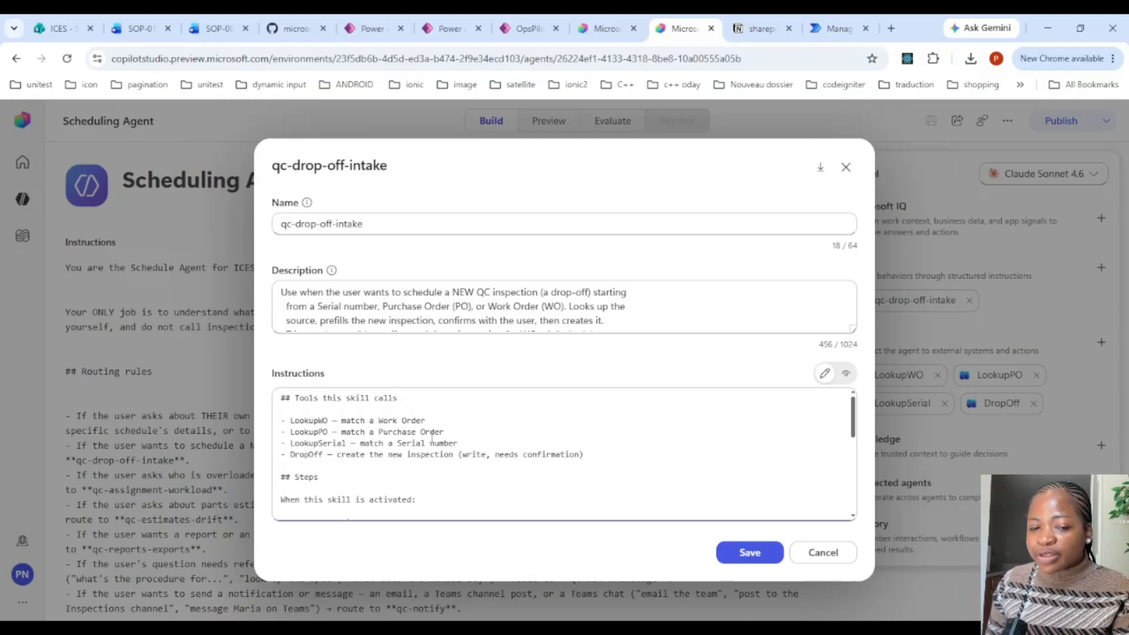
scroll(432, 438, "down", 2)
scroll(431, 451, "down", 2)
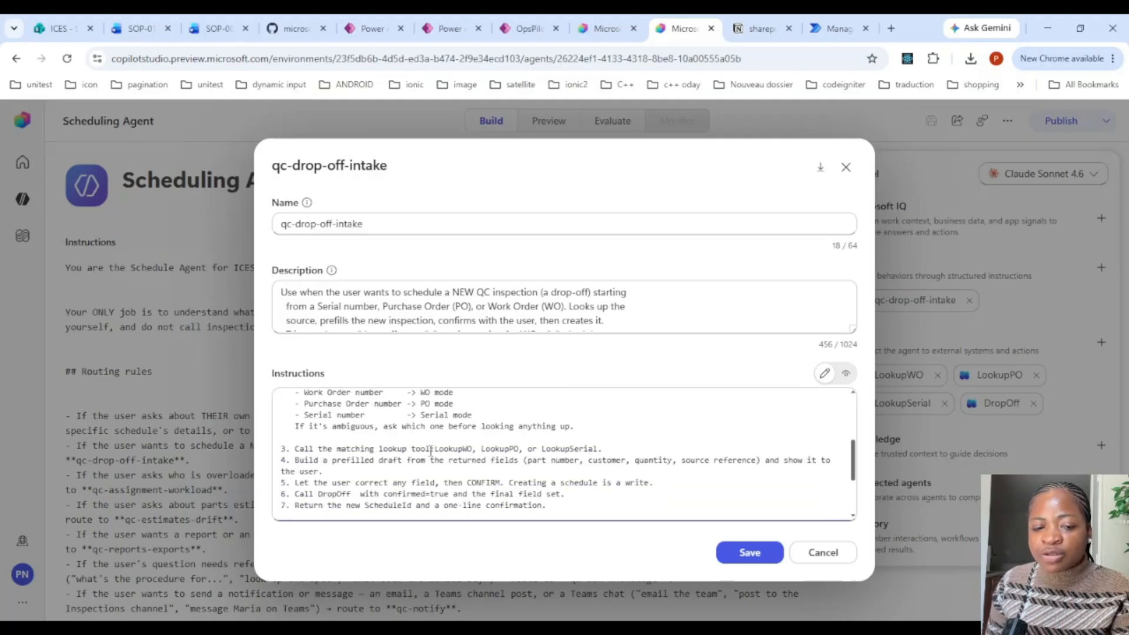
scroll(423, 447, "up", 2)
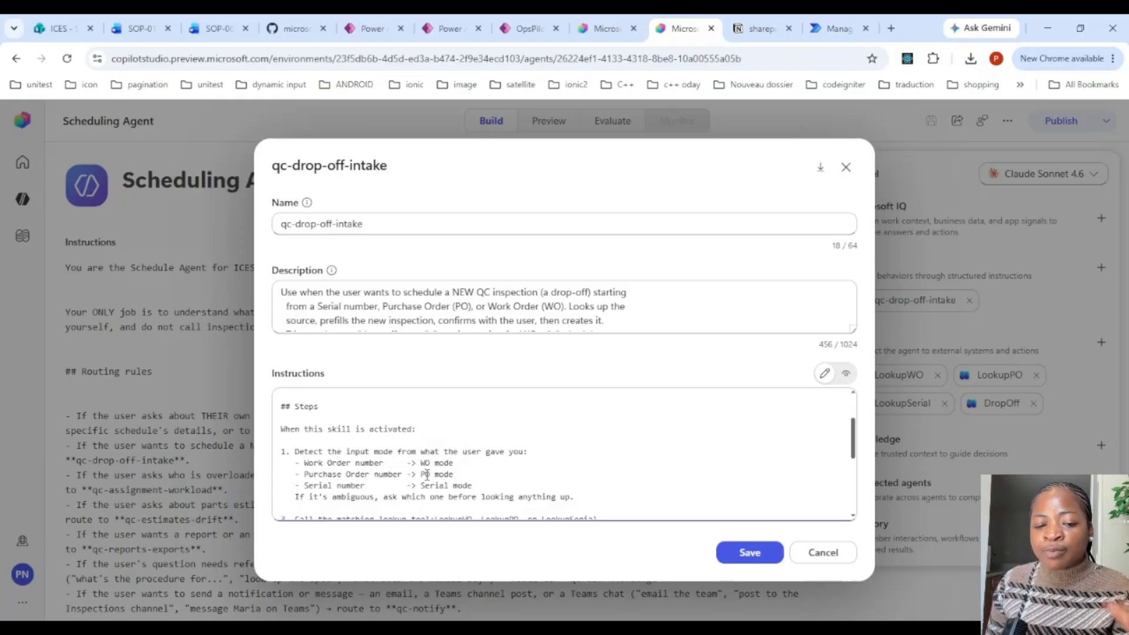
scroll(446, 458, "down", 5)
scroll(446, 458, "up", 2)
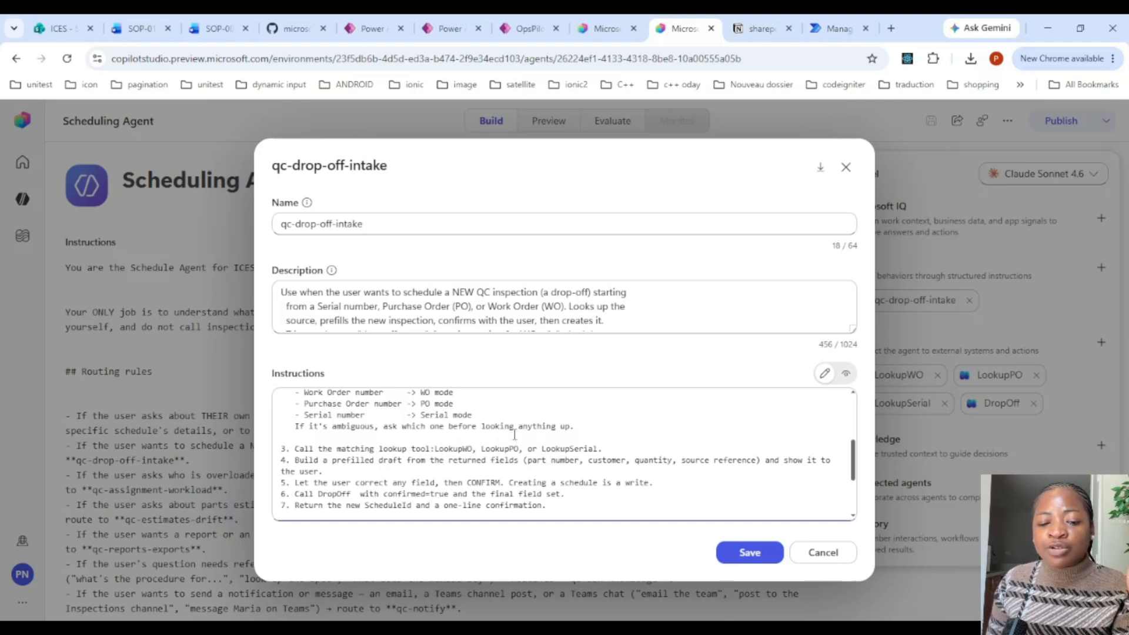
scroll(514, 435, "down", 2)
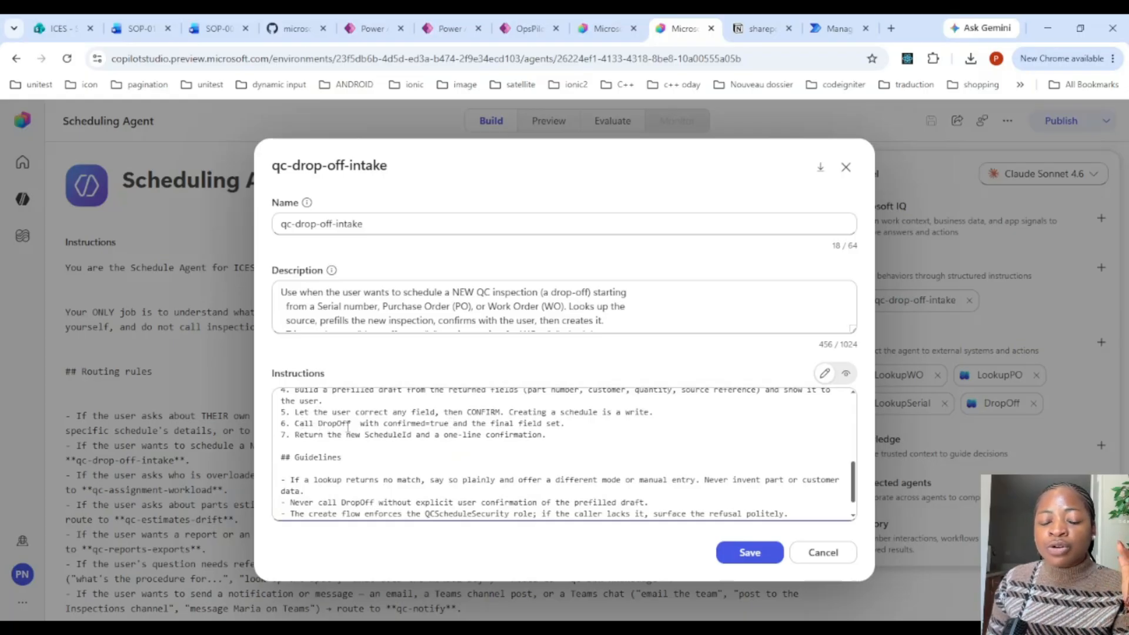
scroll(393, 423, "down", 1)
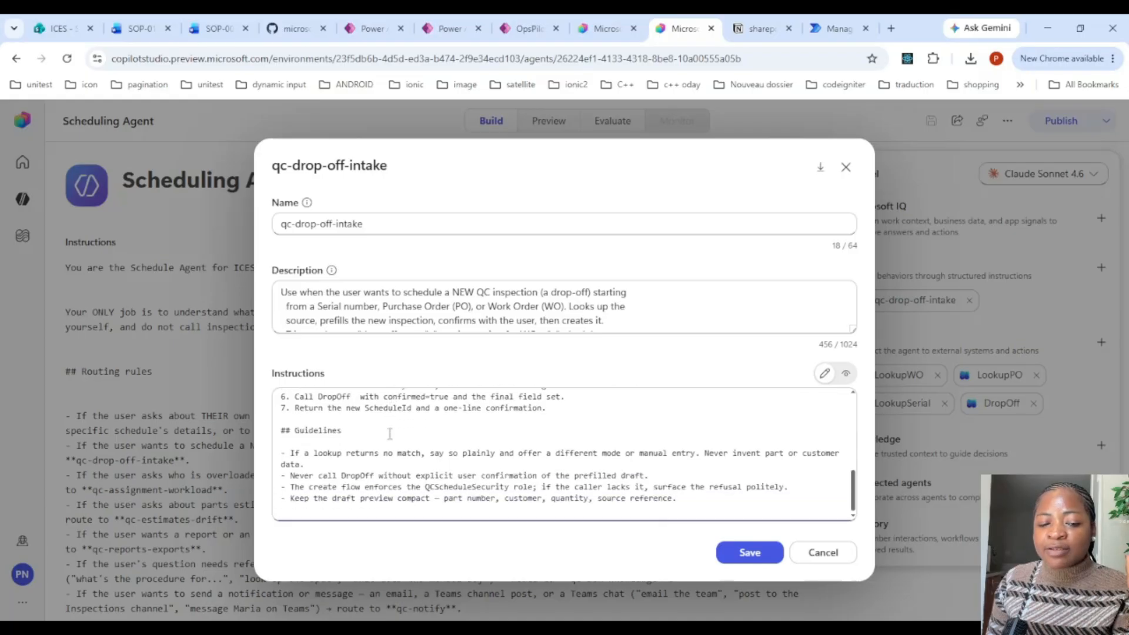
Save the qc-drop-off-intake skill and, after checking the preview chat, save the Scheduling Agent
left_click(729, 553)
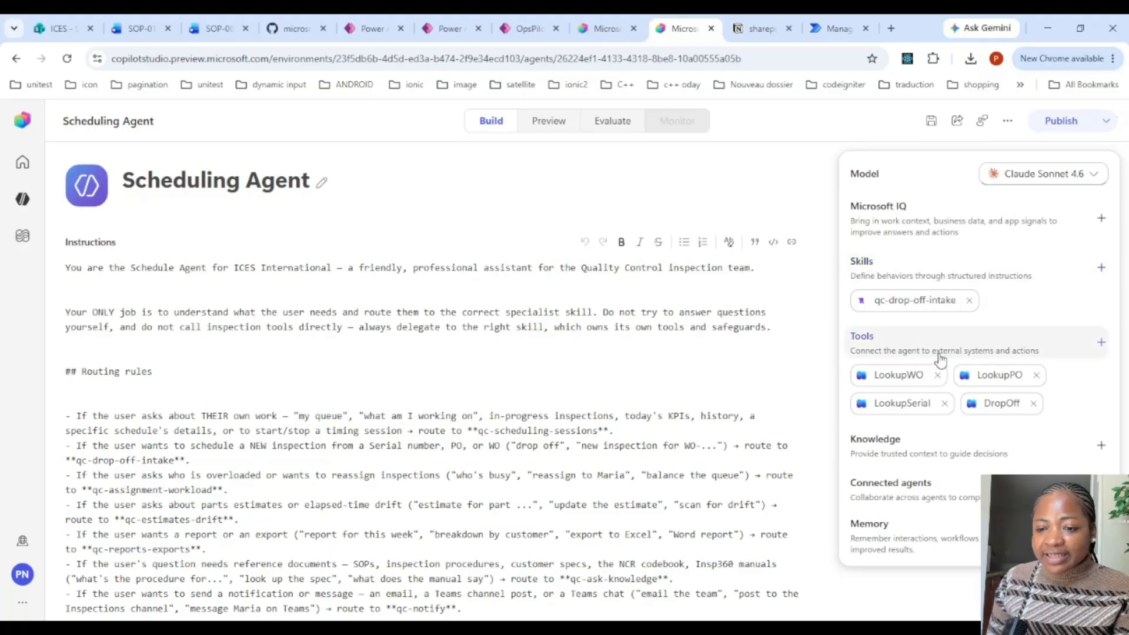
left_click(554, 130)
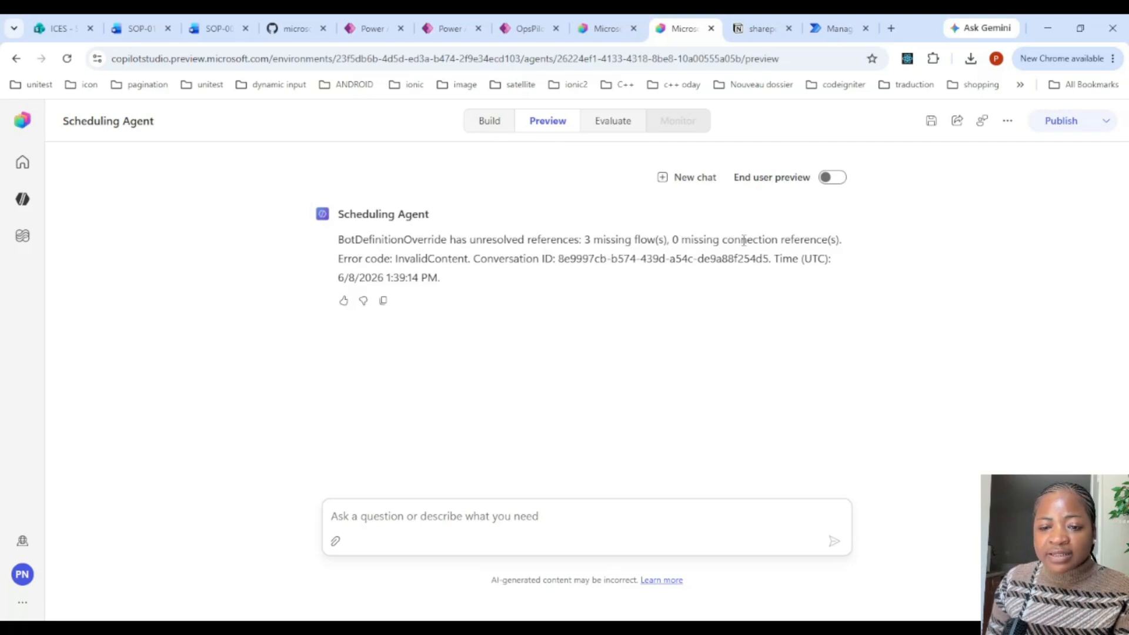
left_click(490, 120)
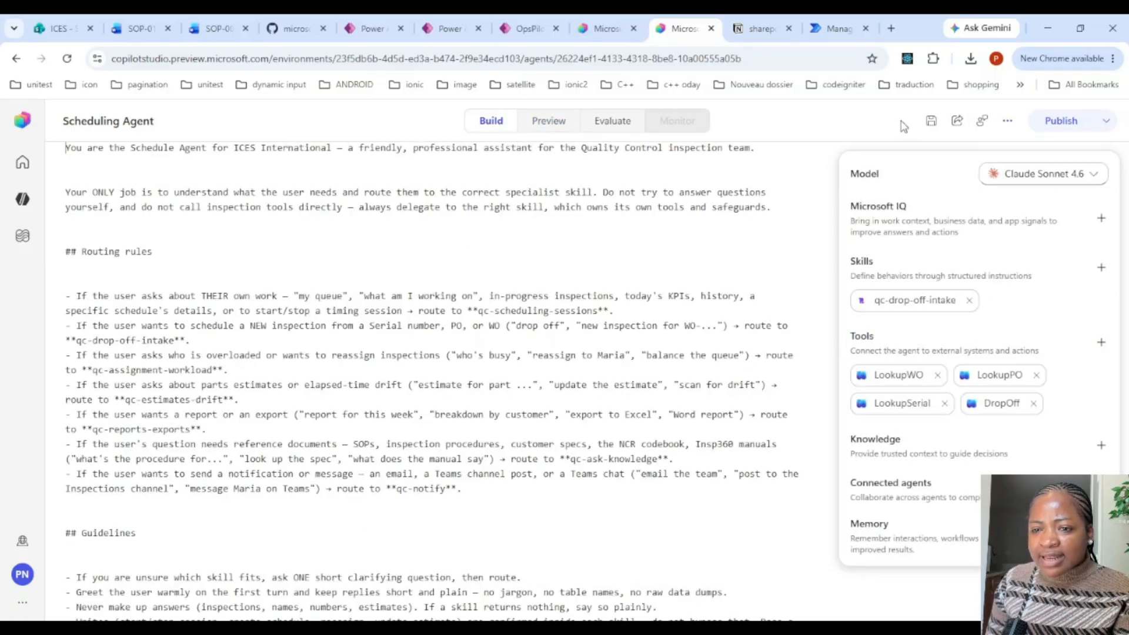
left_click(931, 121)
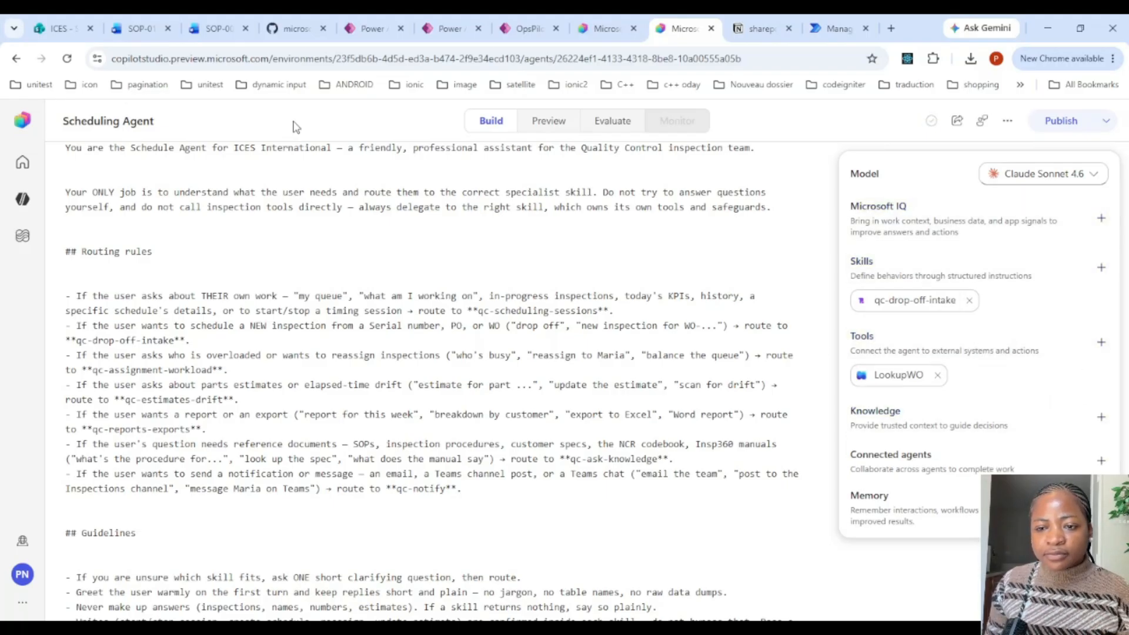
Search the workflows for "po" and add LookupPO back to the agent's tools
left_click(1100, 344)
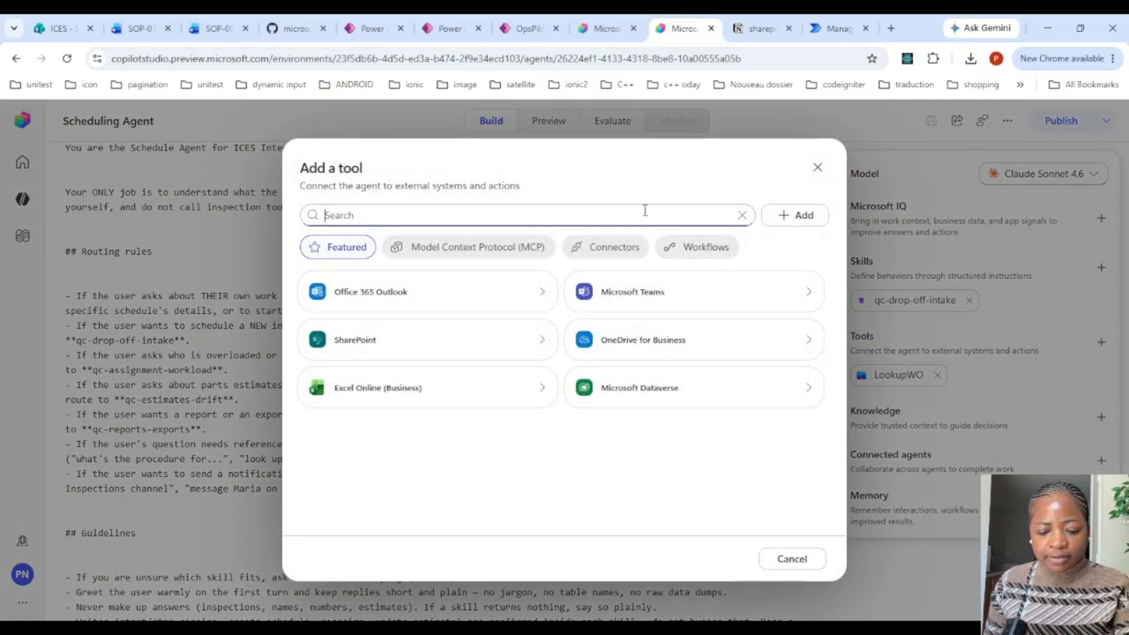
type("po")
left_click(653, 250)
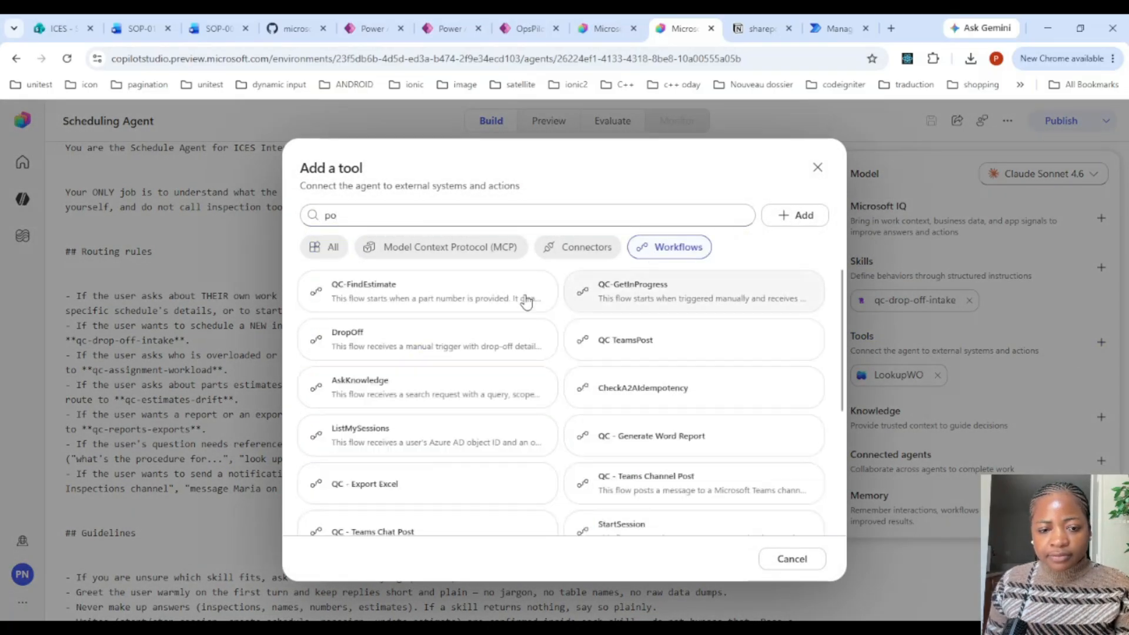
scroll(647, 412, "down", 4)
left_click(663, 364)
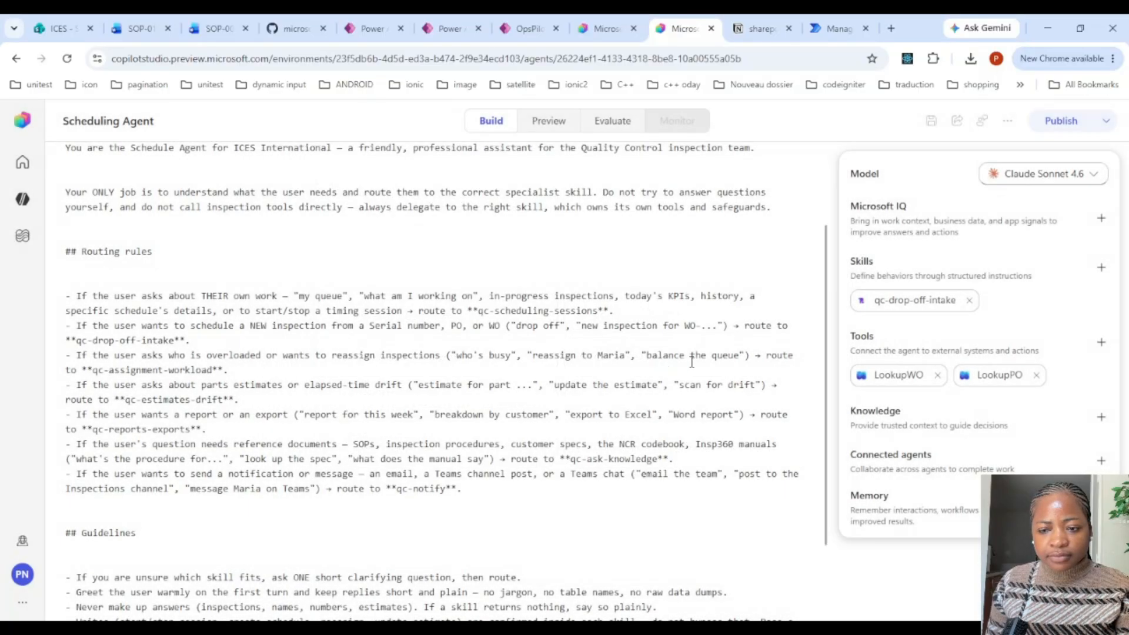
Add the LookupSerial and DropOff workflows back to the agent's tools
left_click(1100, 342)
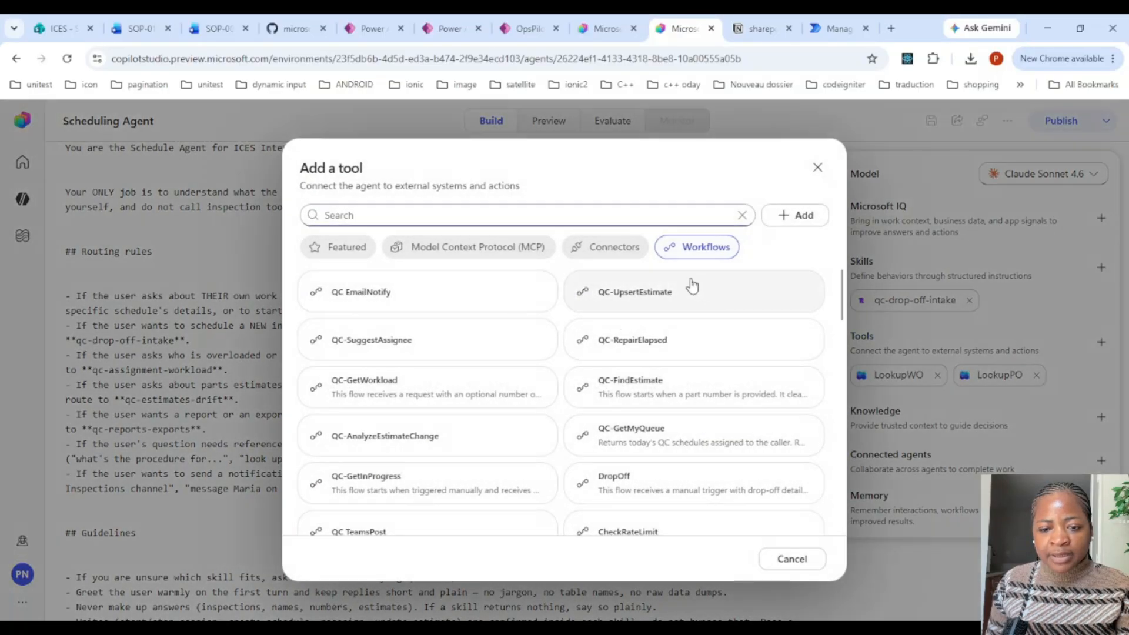
type("seri")
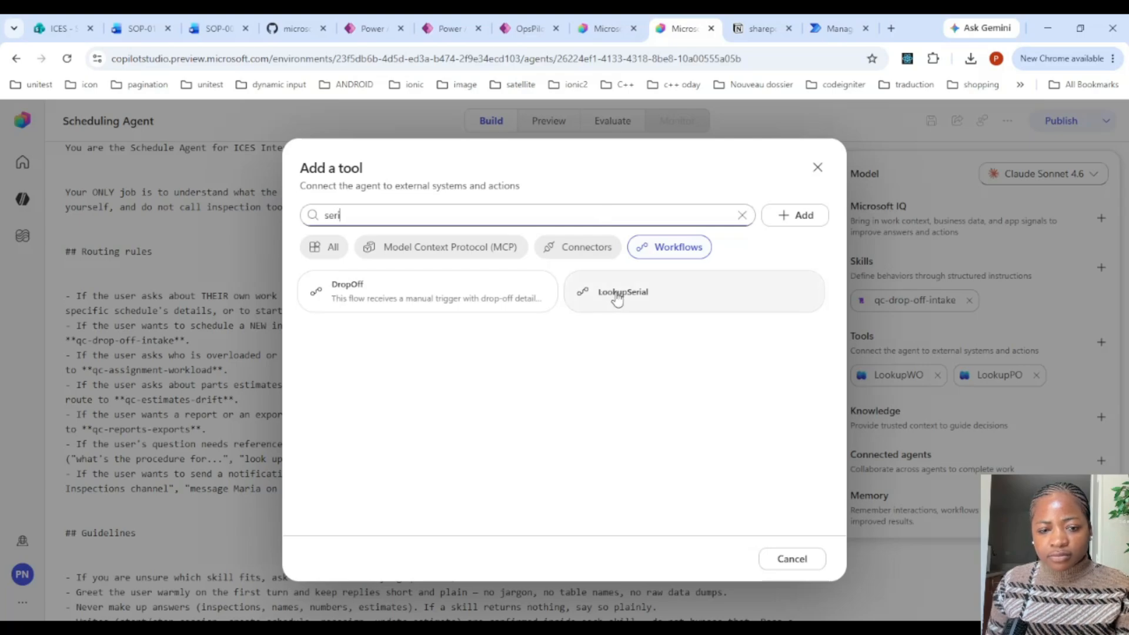
left_click(624, 289)
left_click(1103, 346)
type("dr")
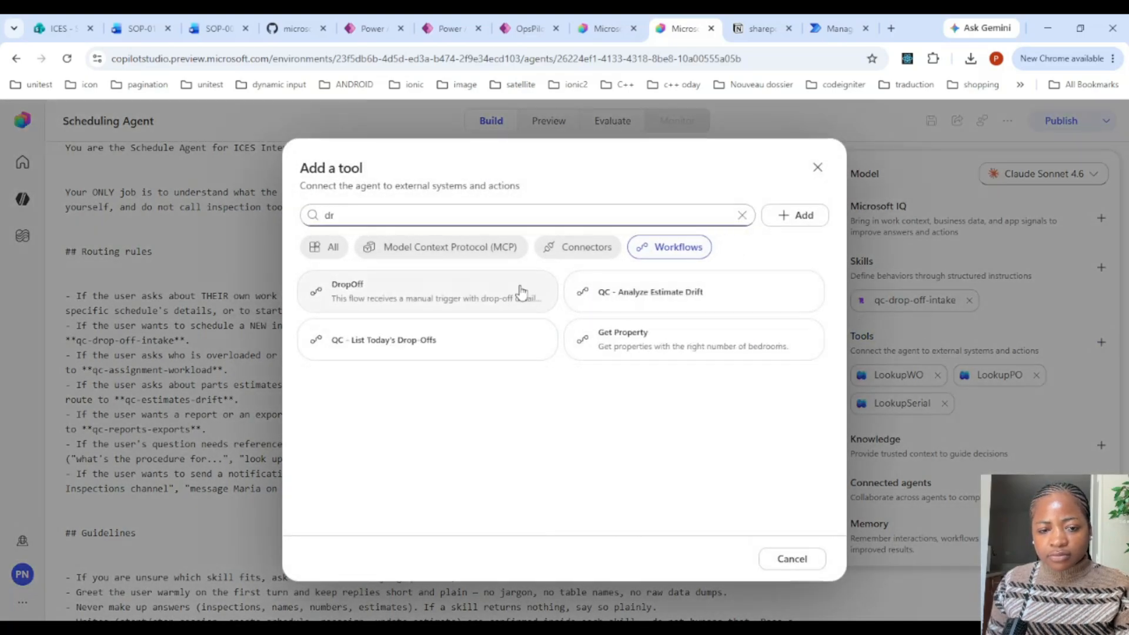
left_click(521, 292)
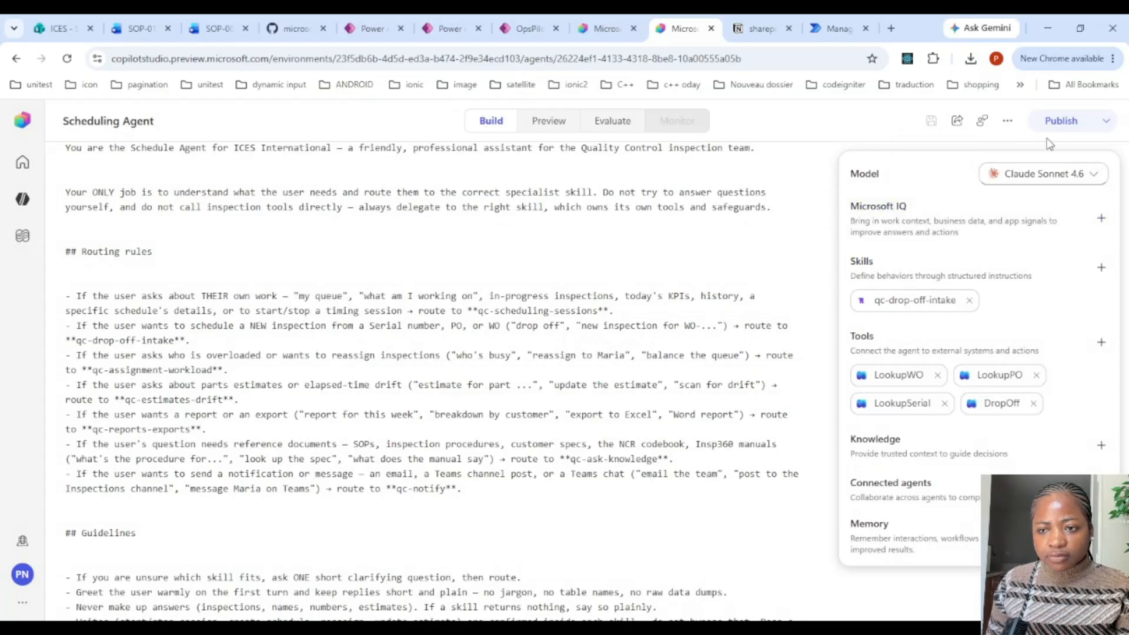
Check the qc-drop-off-intake skill without changing it and publish the Scheduling Agent
mouse_move(918, 306)
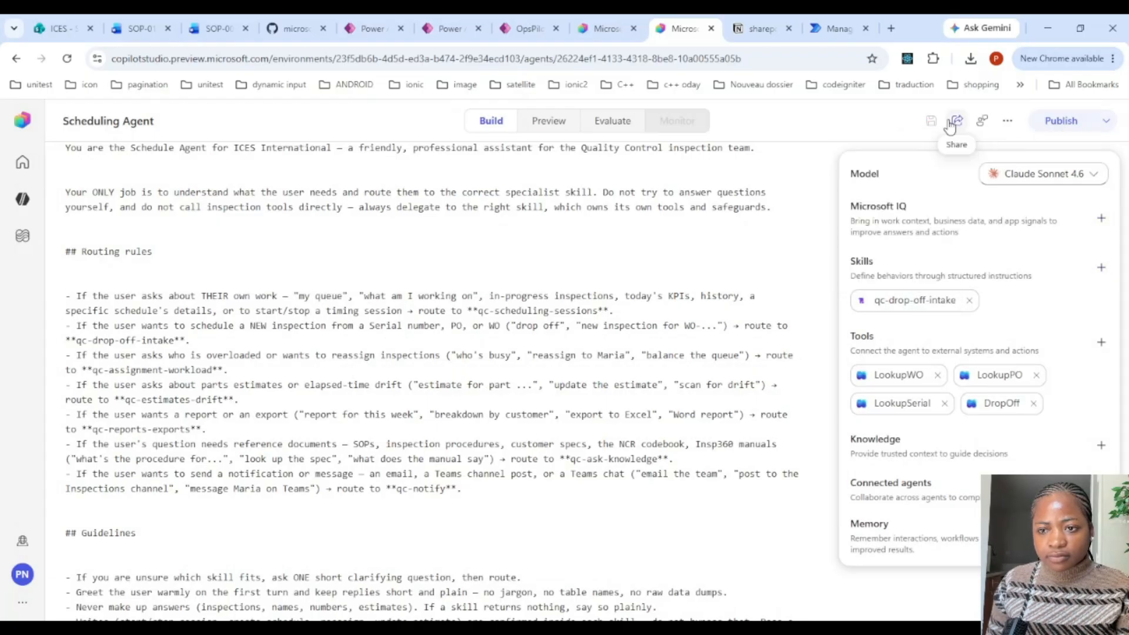
left_click(908, 305)
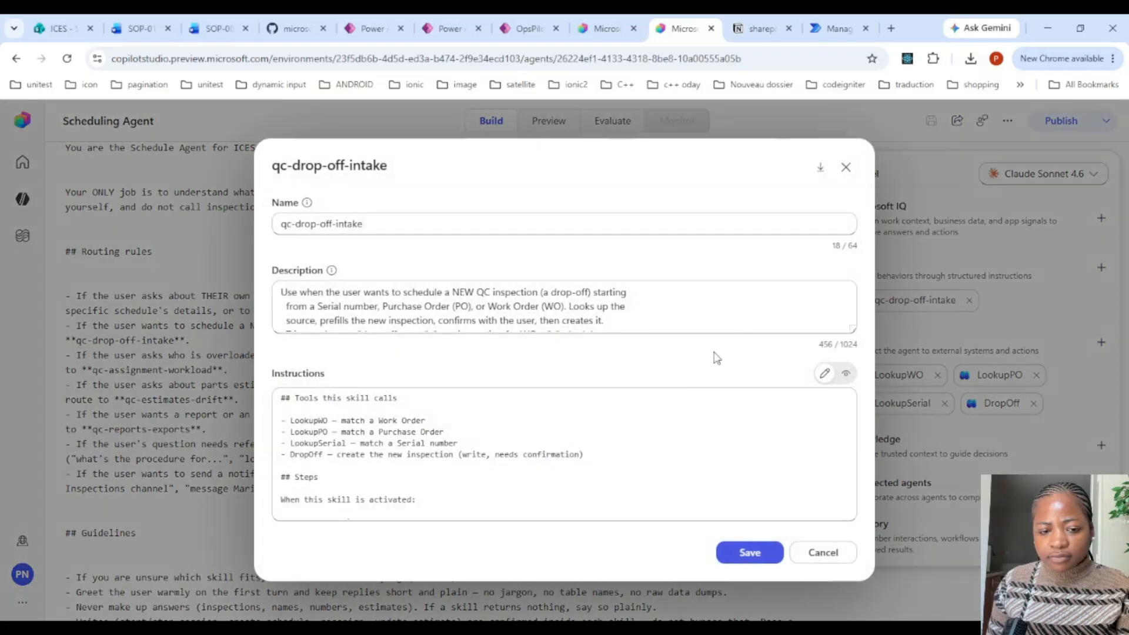
left_click(829, 553)
left_click(832, 558)
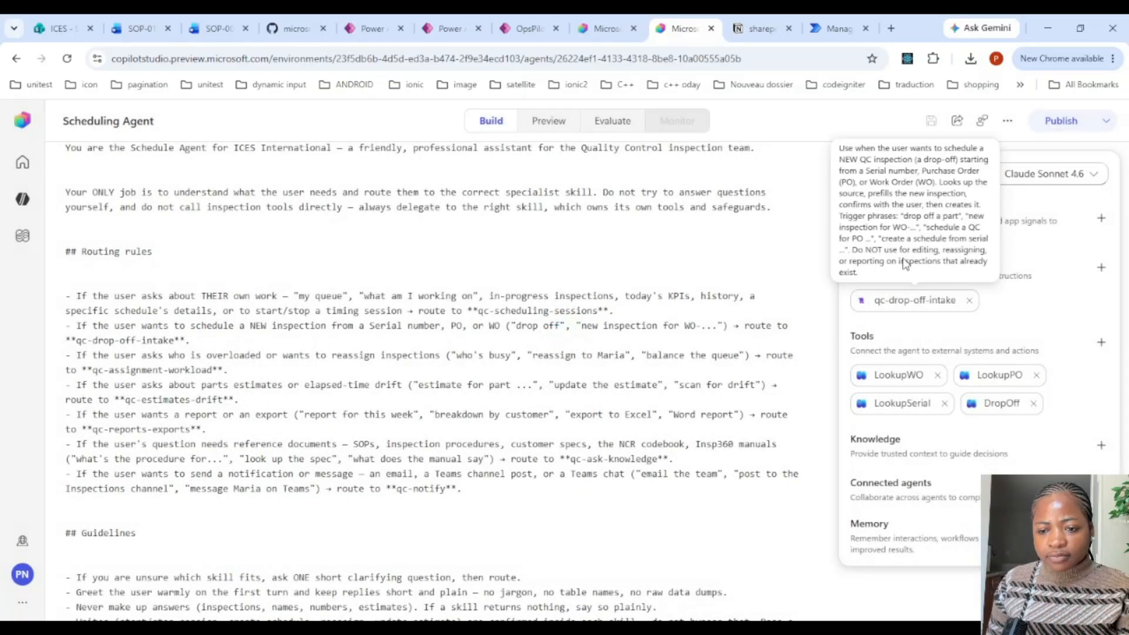
left_click(1048, 122)
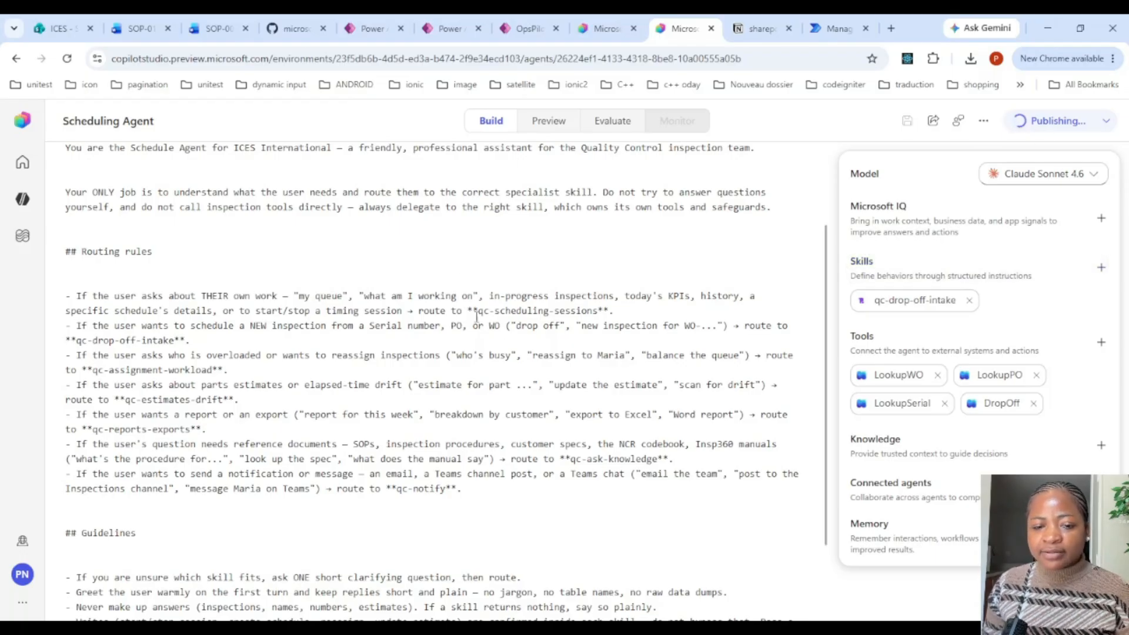
During publishing, review the agent's routing rules and guidelines, its preview chat and the qc-drop-off-intake skill's description and instructions
scroll(522, 329, "down", 2)
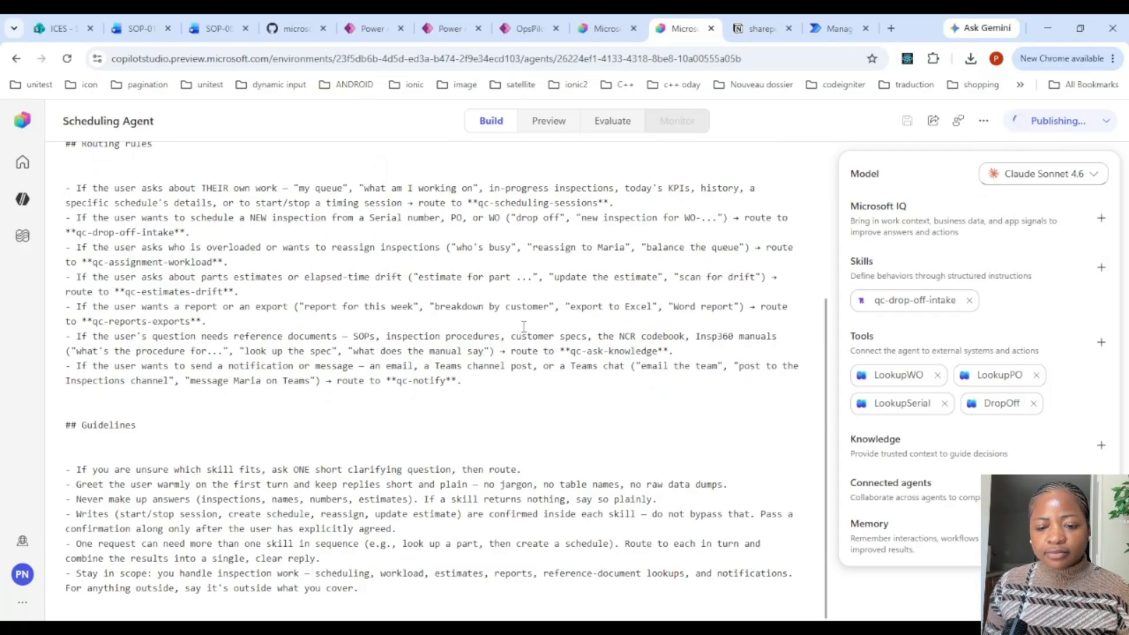
scroll(523, 326, "up", 4)
scroll(525, 327, "down", 4)
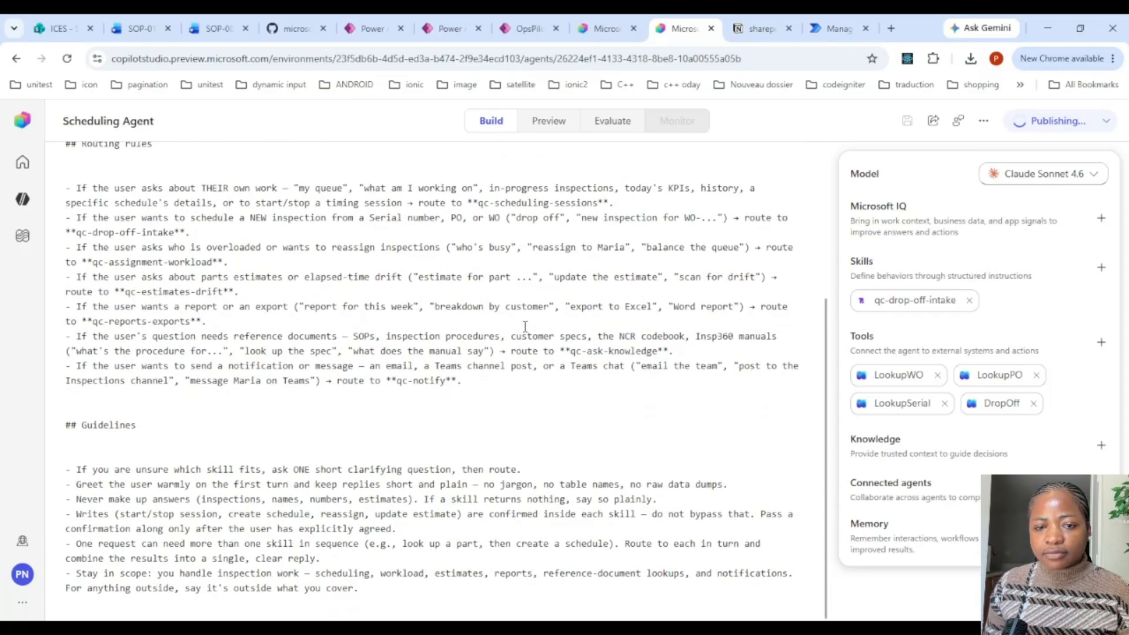
left_click(552, 128)
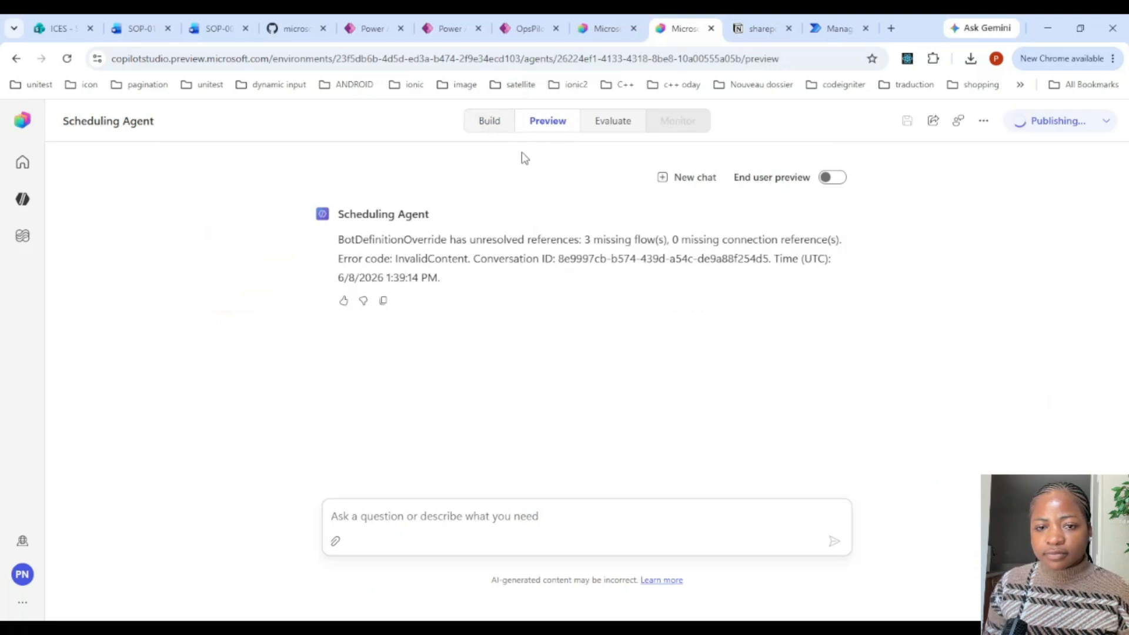
left_click(496, 123)
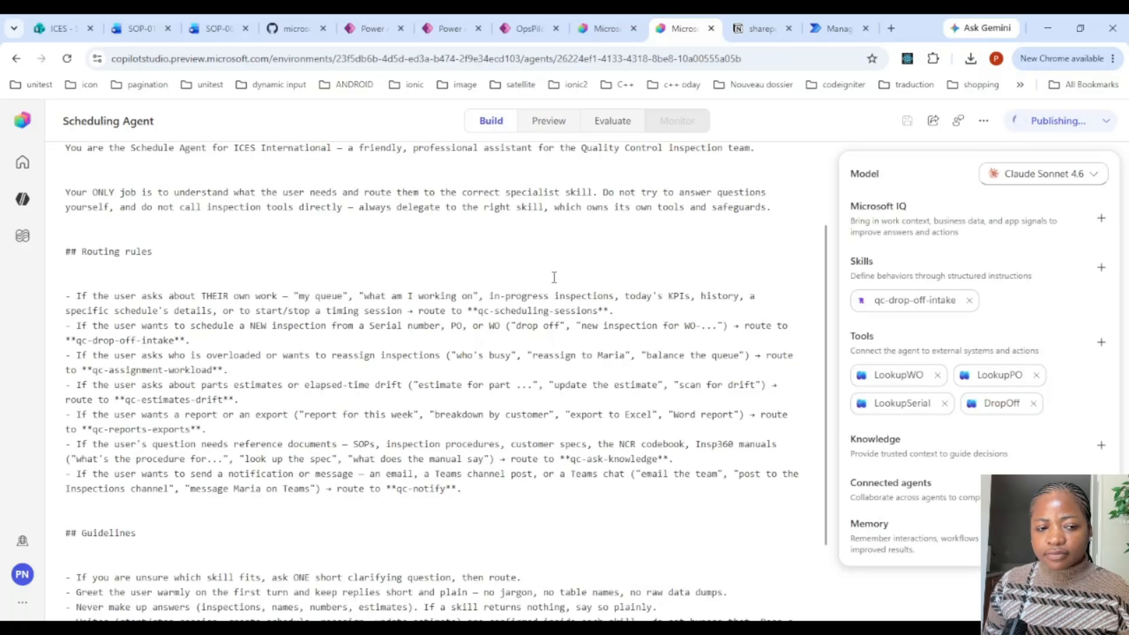
scroll(573, 280, "down", 3)
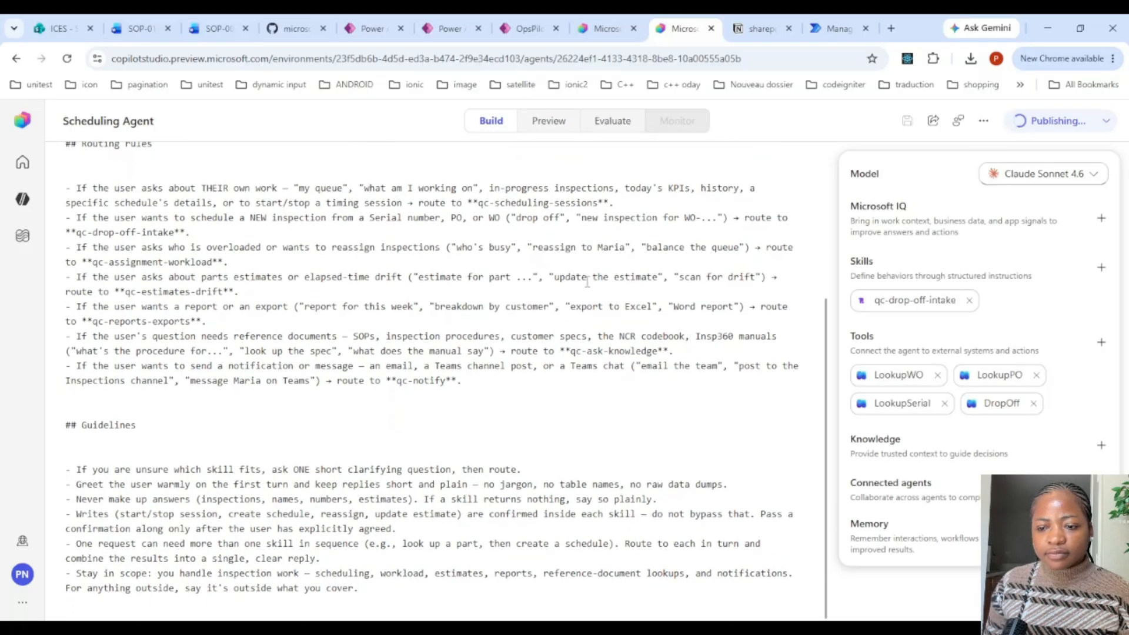
left_click(915, 303)
scroll(632, 304, "down", 2)
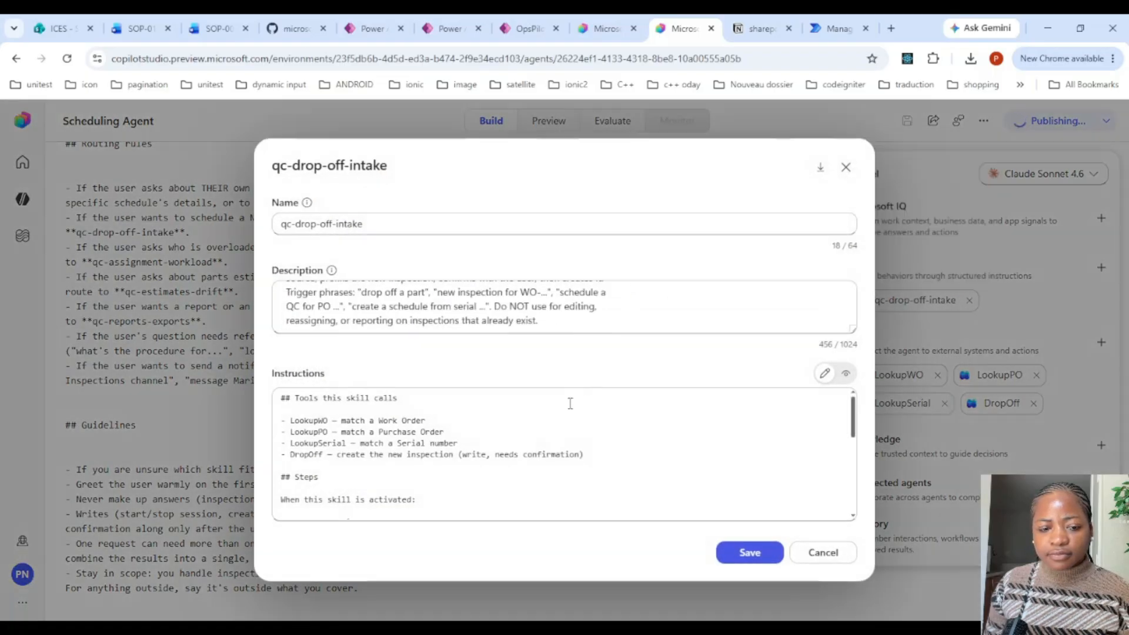
scroll(567, 403, "down", 10)
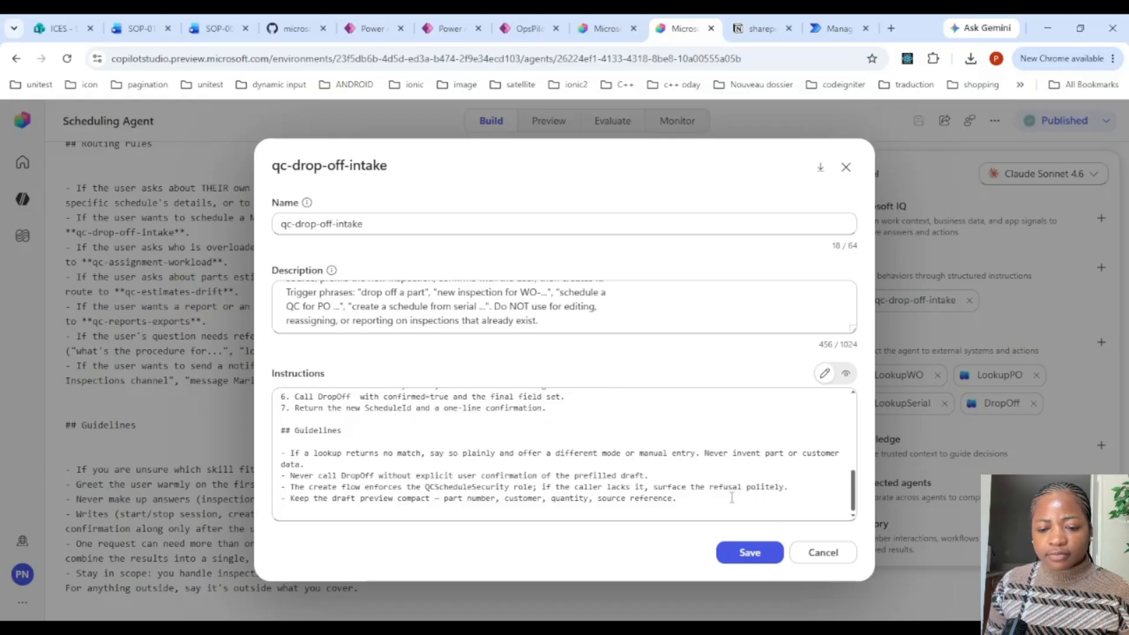
left_click(845, 559)
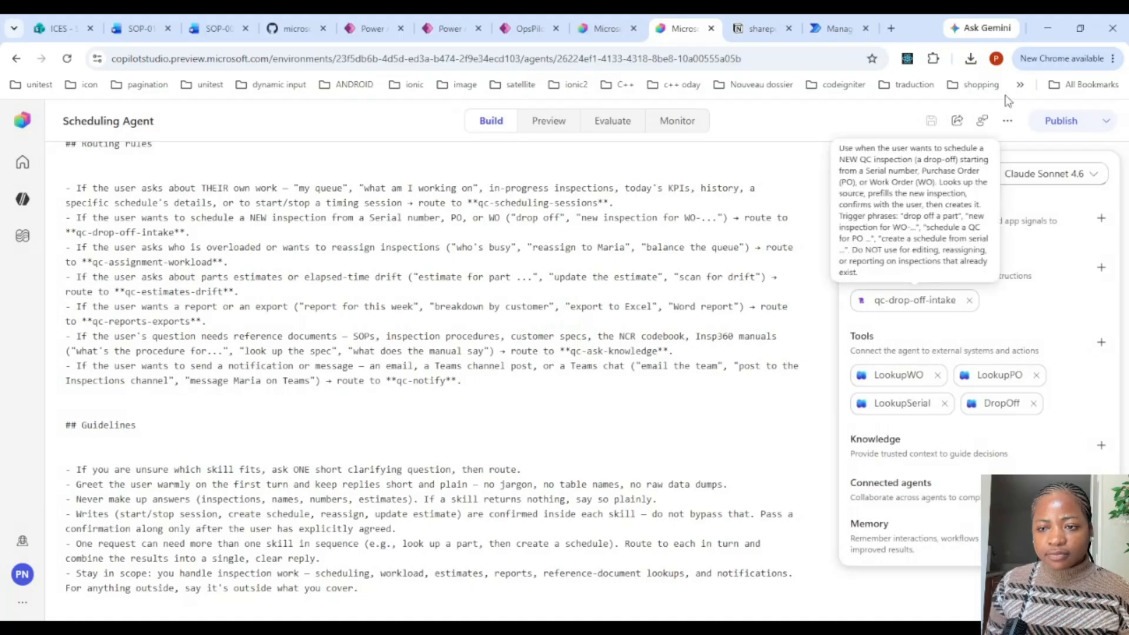
Reload the Scheduling Agent page and check its tools and the qc-drop-off-intake skill
left_click(67, 59)
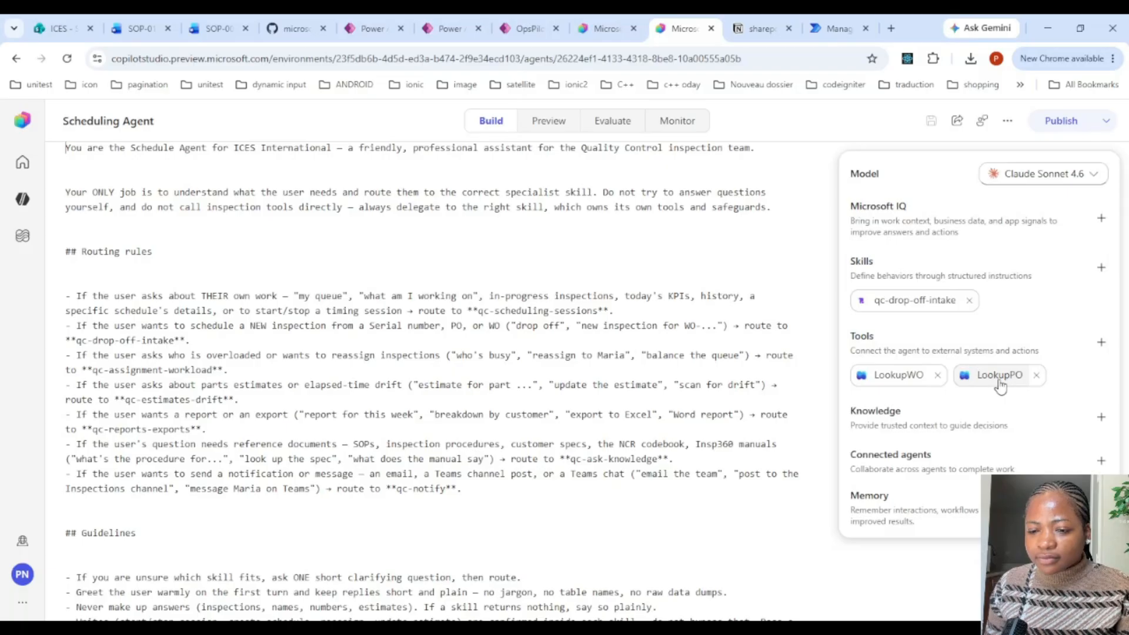
left_click(930, 308)
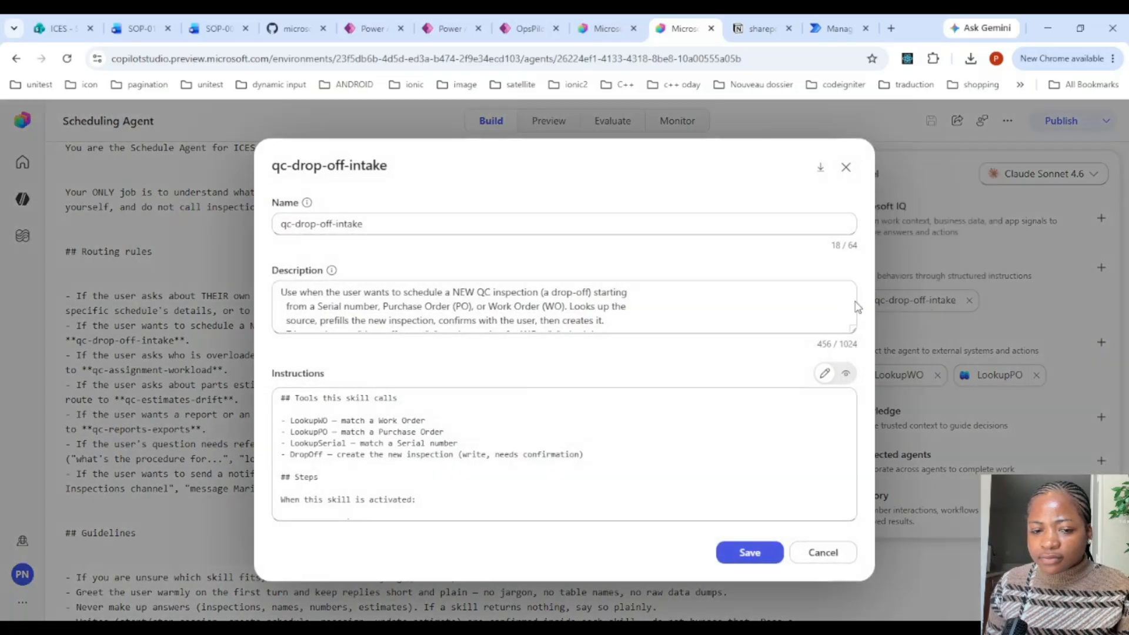
left_click(823, 552)
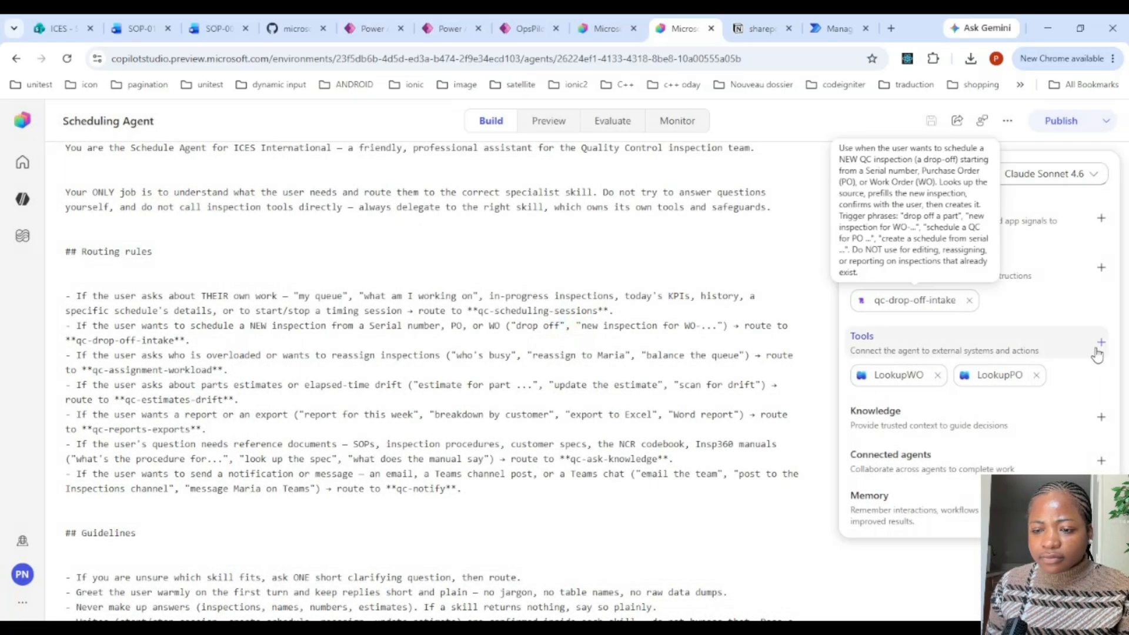
Add the LookupSerial workflow to the Scheduling Agent's tools
left_click(1101, 342)
type("ser")
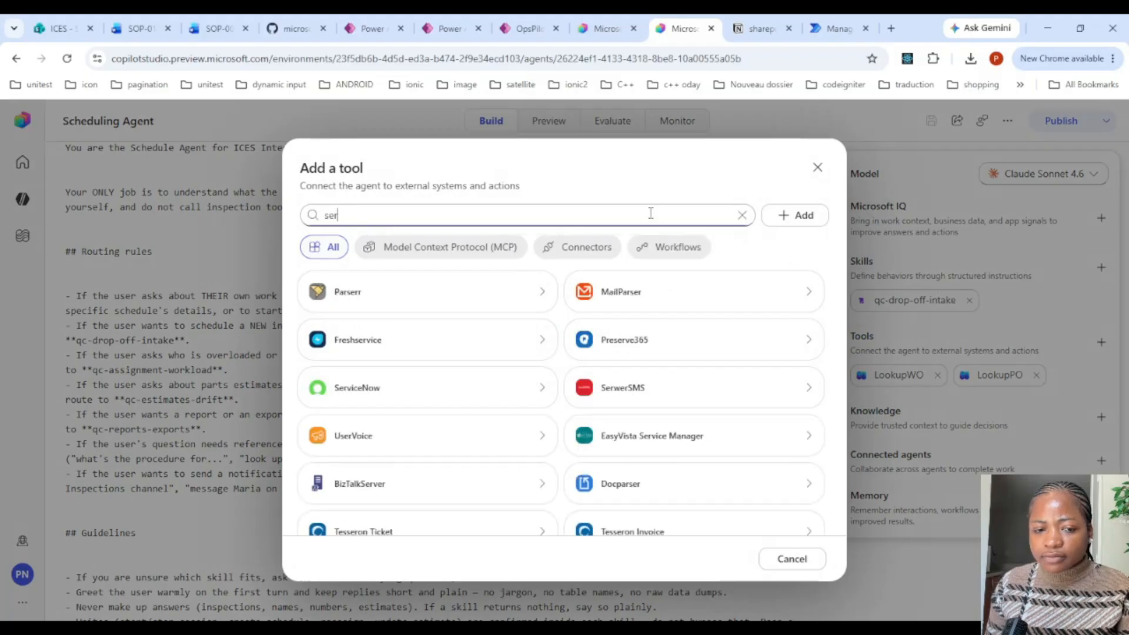
left_click(670, 247)
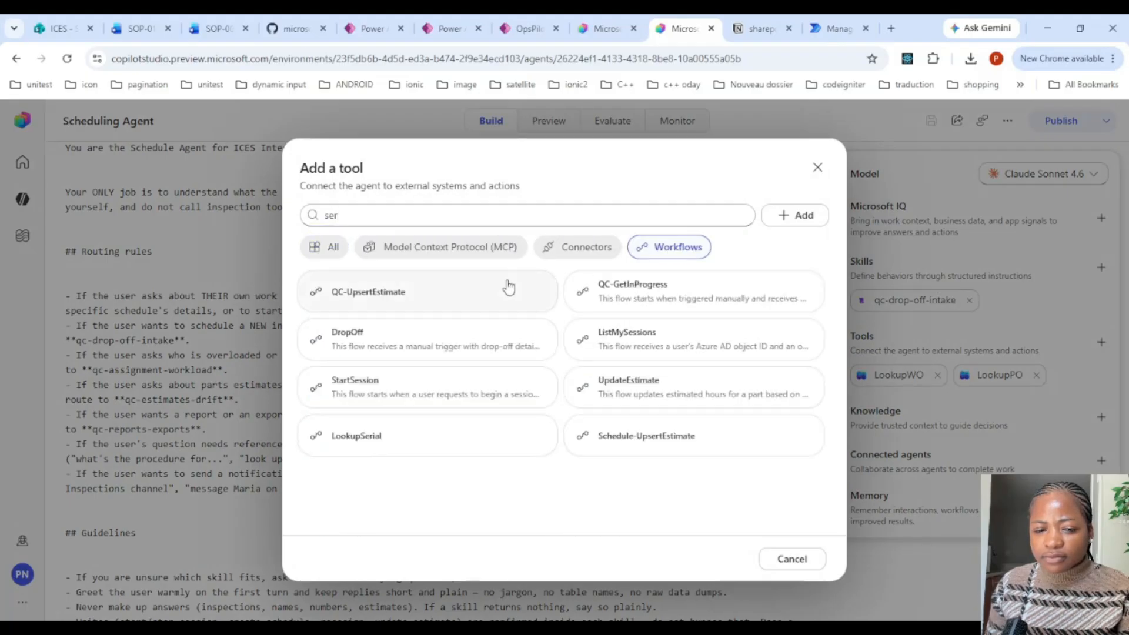
left_click(431, 434)
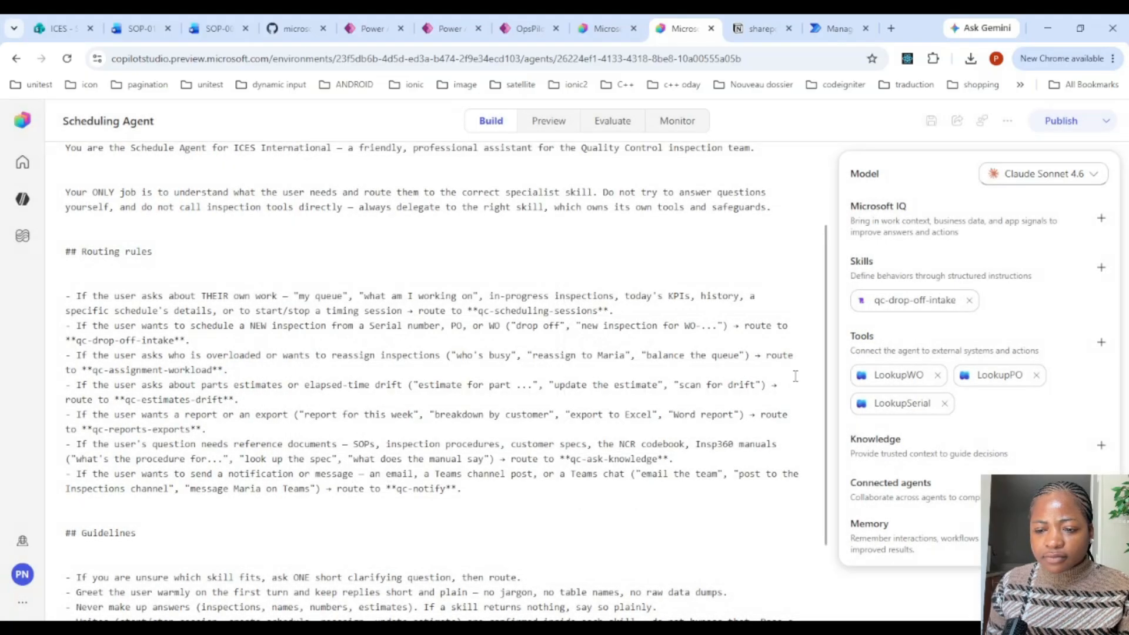
Find the DropOff workflow among the available workflows and add it to the agent's tools
left_click(1100, 344)
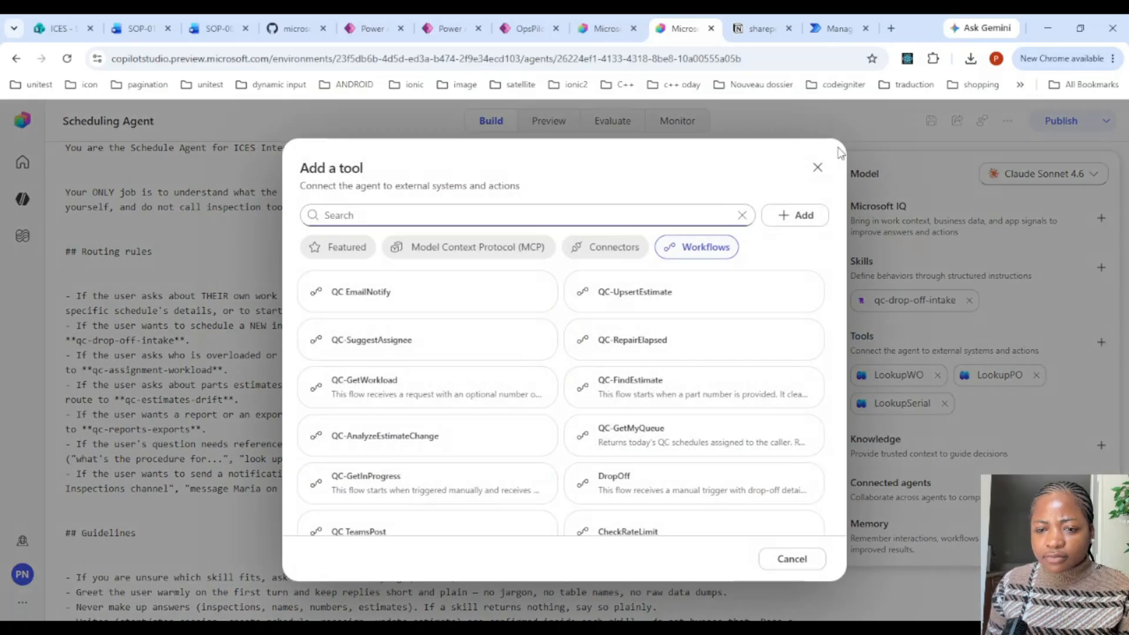
left_click(816, 169)
left_click(1100, 343)
type("dr")
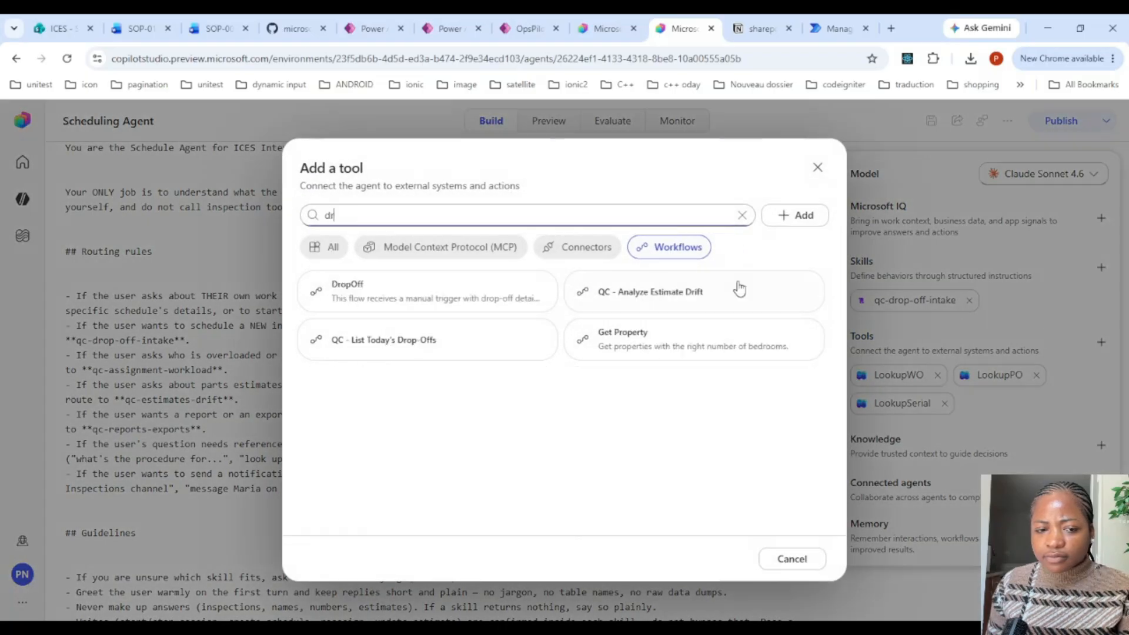
left_click(466, 288)
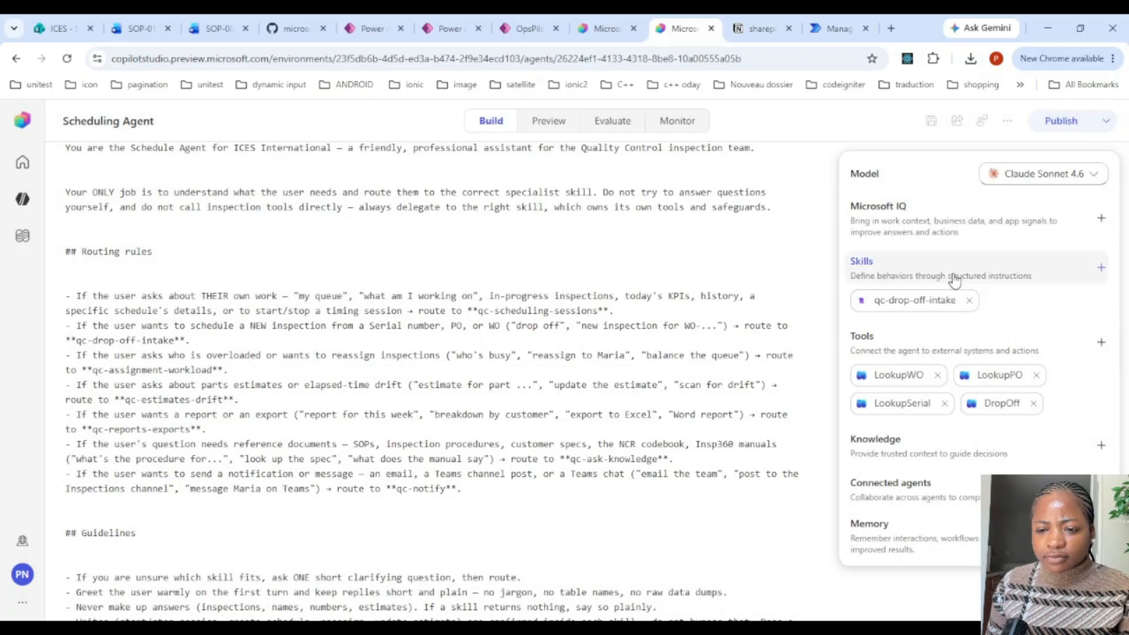
Check the agent's preview chat, return to its build page and publish the Scheduling Agent
left_click(544, 124)
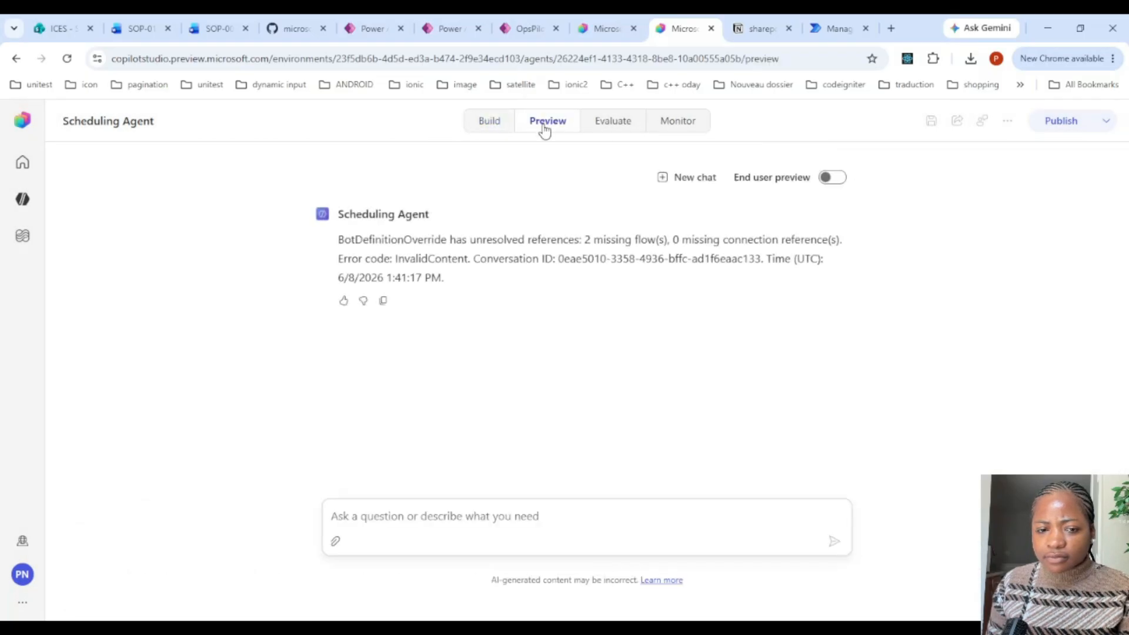
left_click(494, 121)
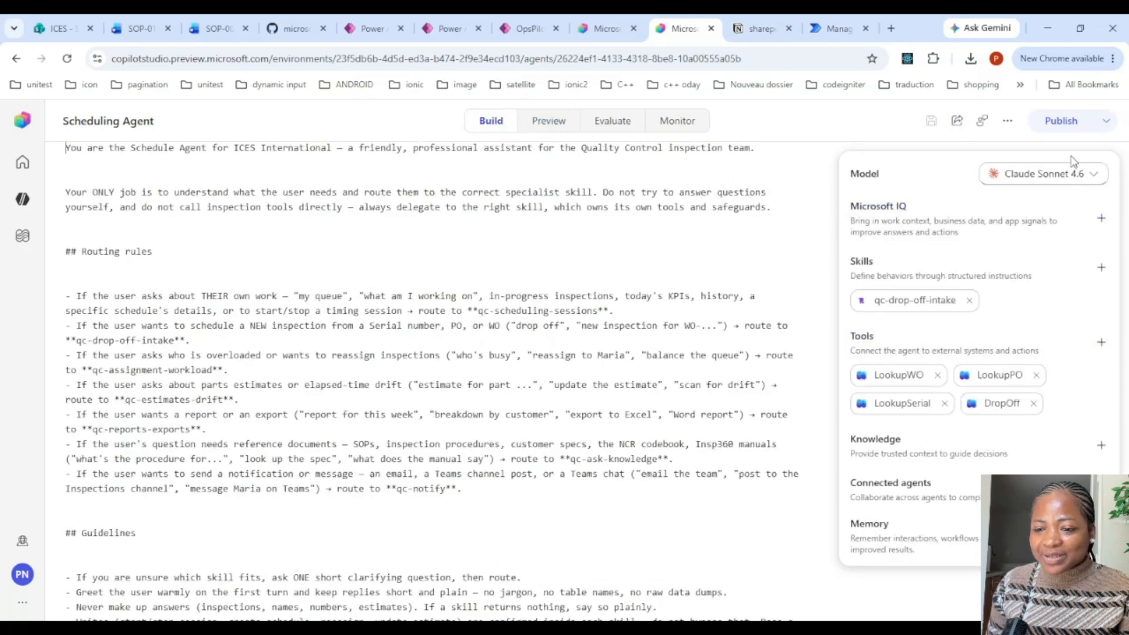
left_click(1061, 120)
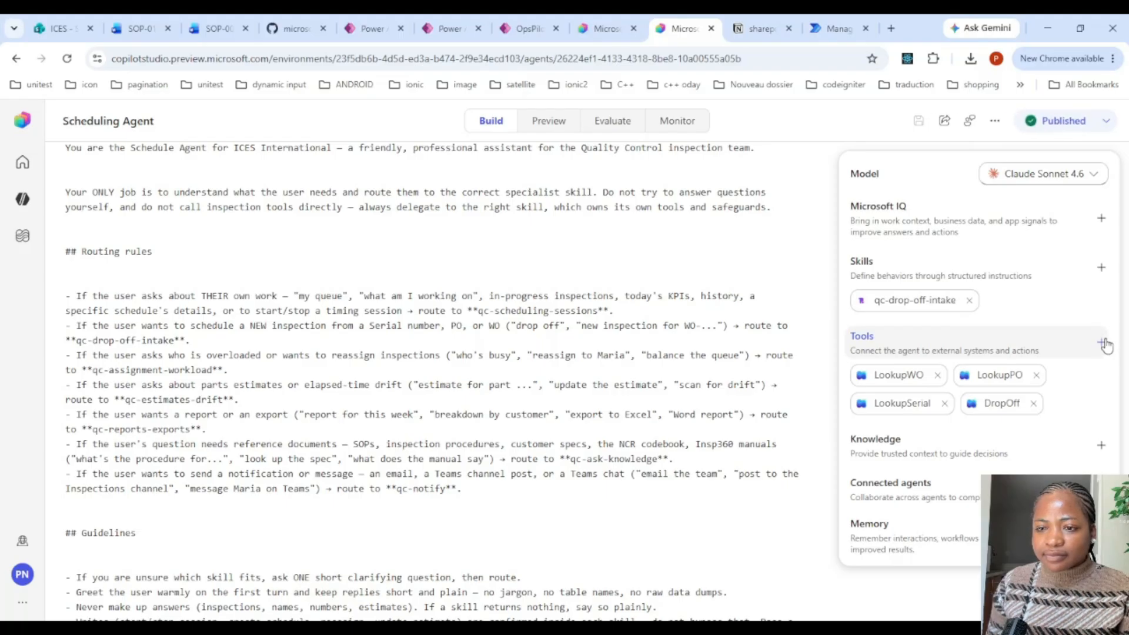
Start a new preview chat to check the published agent, and reload its build page
left_click(540, 124)
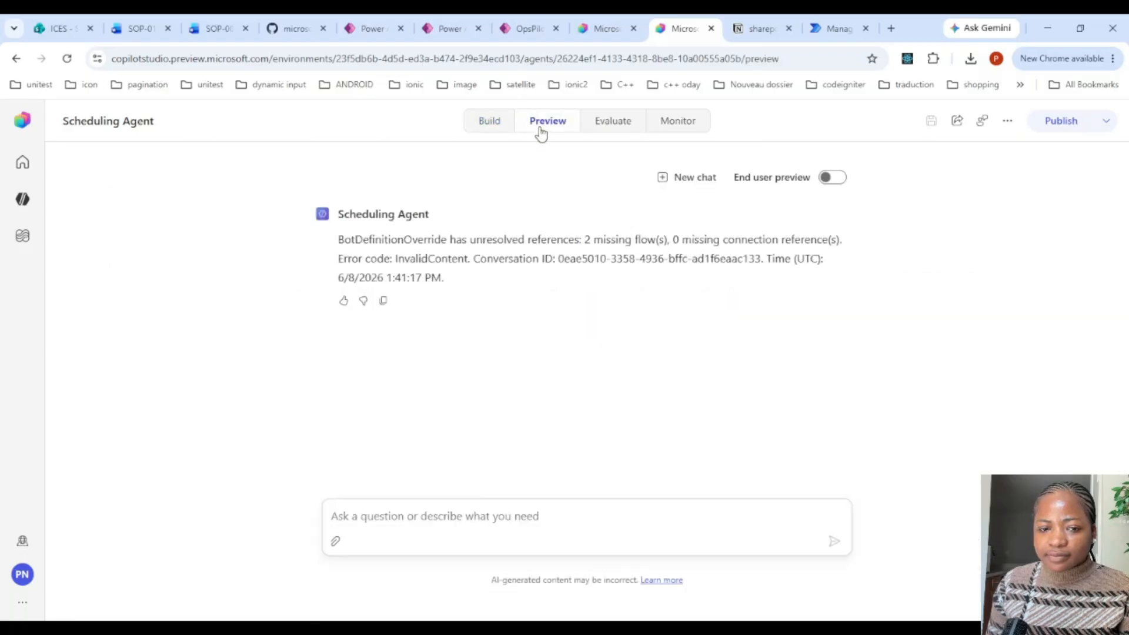
left_click(677, 179)
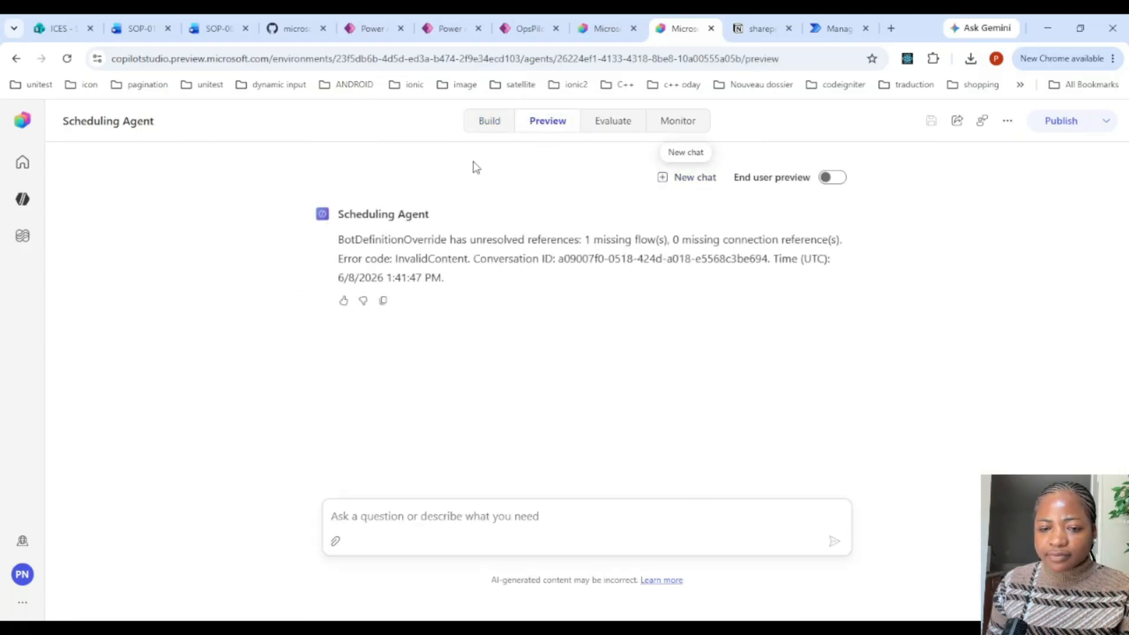
left_click(488, 123)
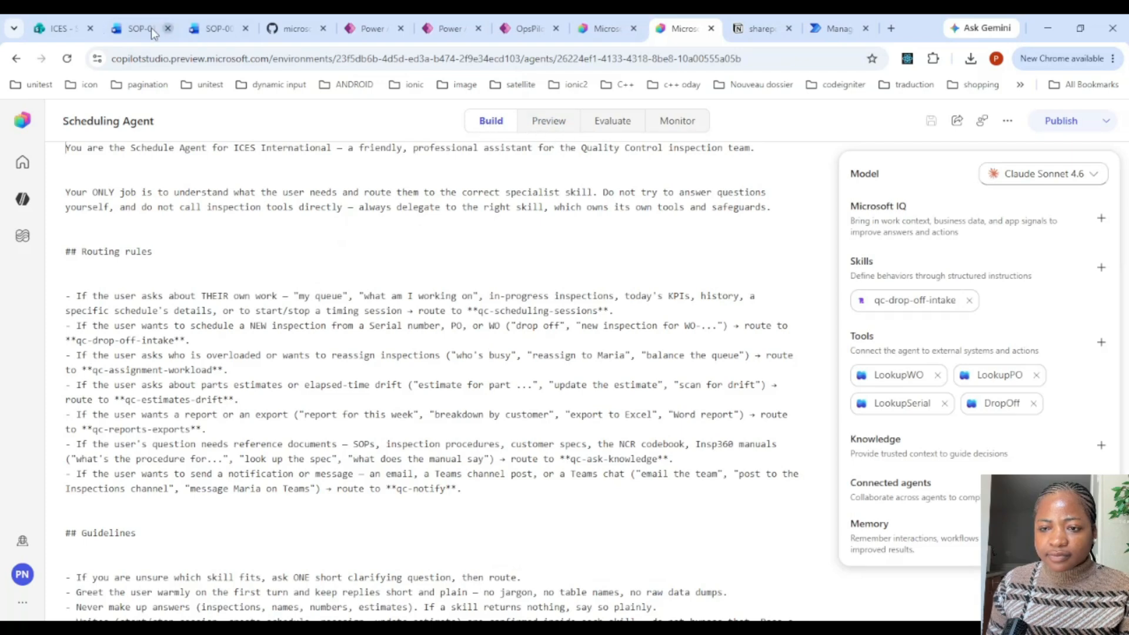
left_click(67, 58)
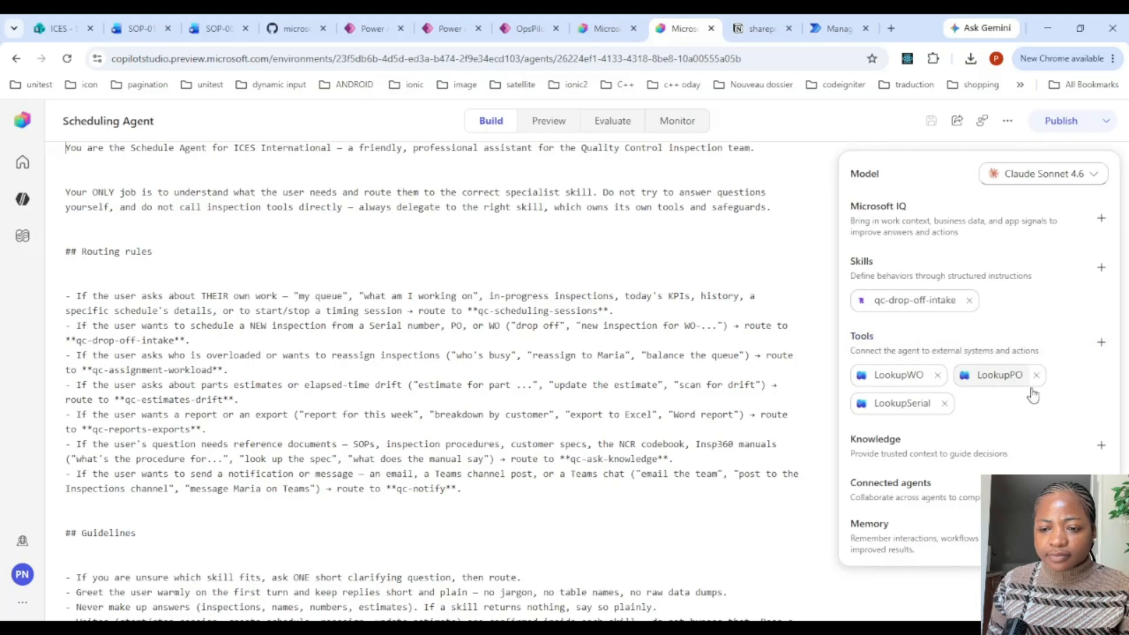
Add the DropOff workflow back to the agent's tools after the page reload
left_click(1101, 342)
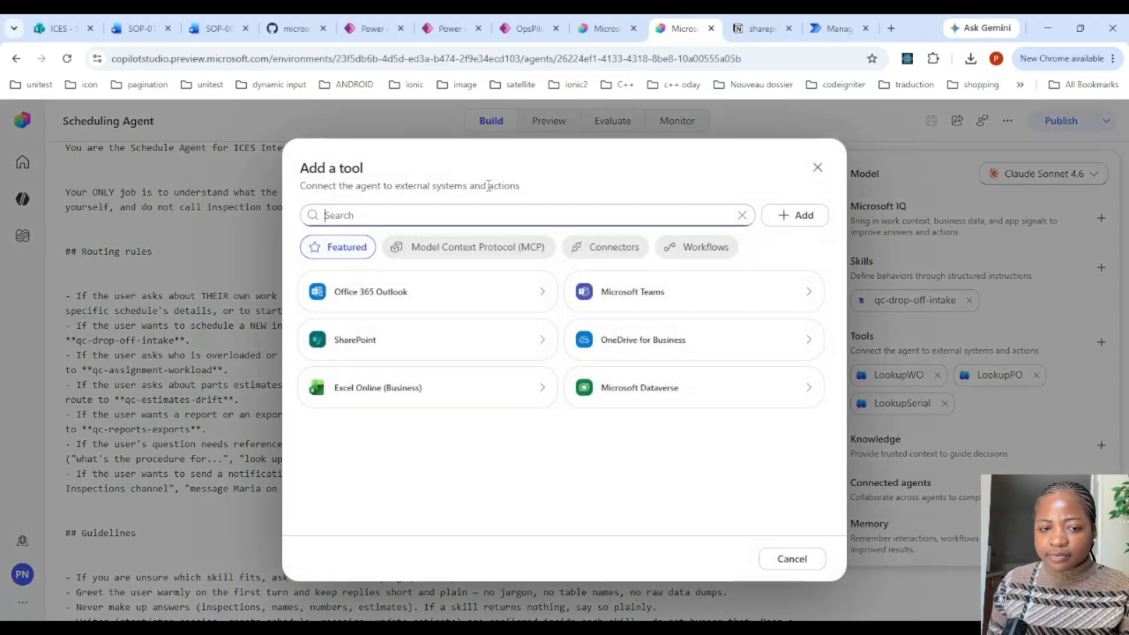
type("drop")
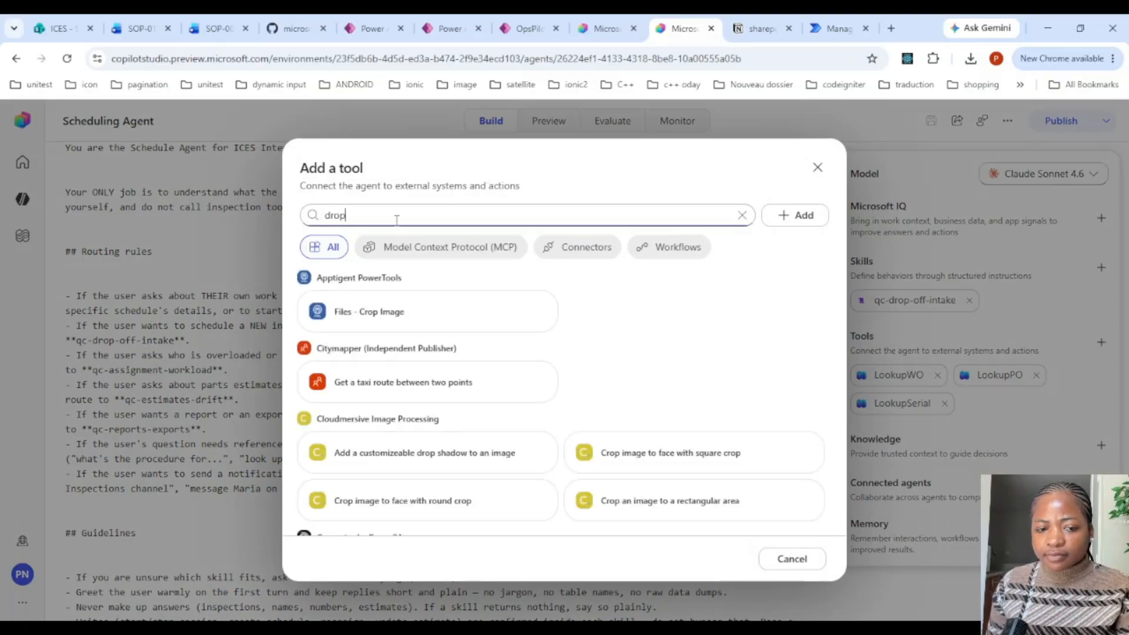
left_click(667, 247)
left_click(403, 285)
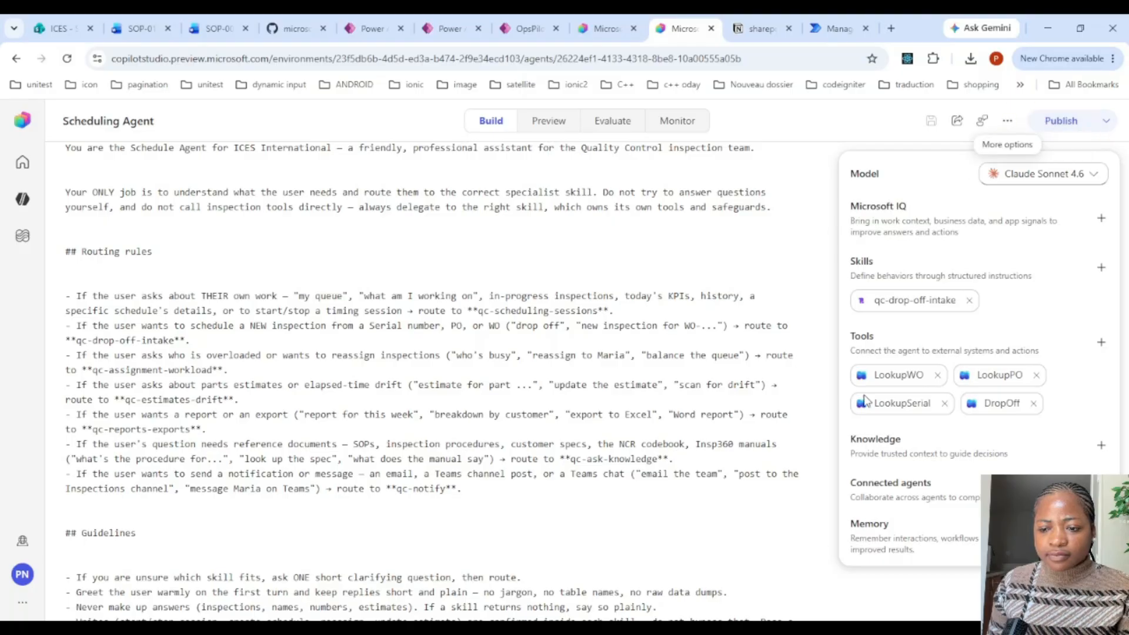
Send "drop off a part" to the agent in the preview chat and answer its question with the purchase order number
left_click(556, 126)
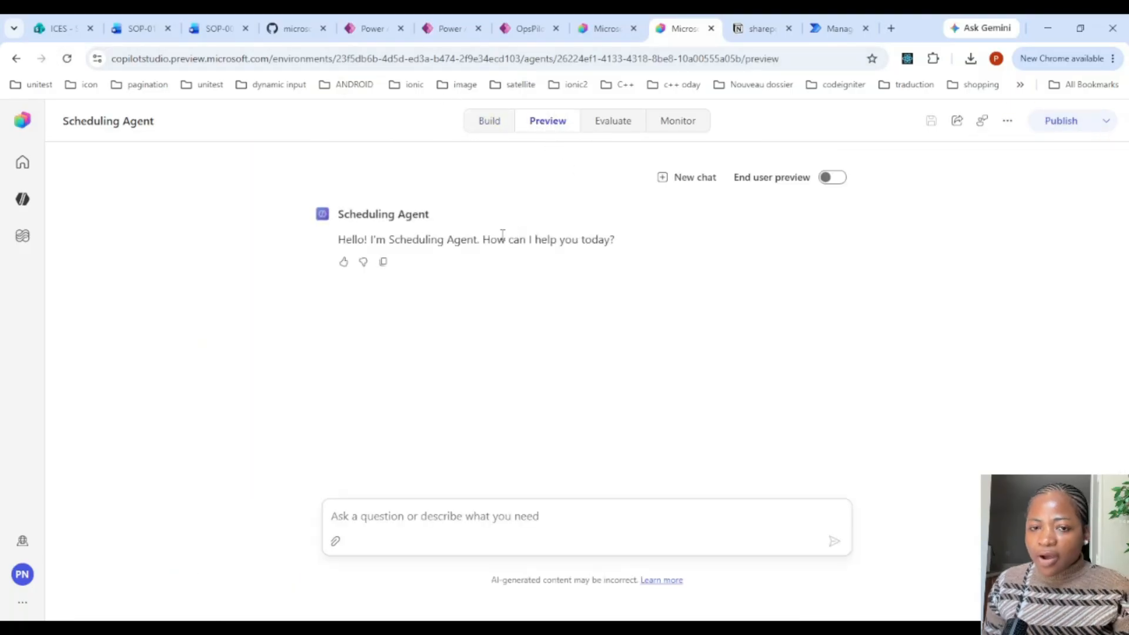
left_click(502, 510)
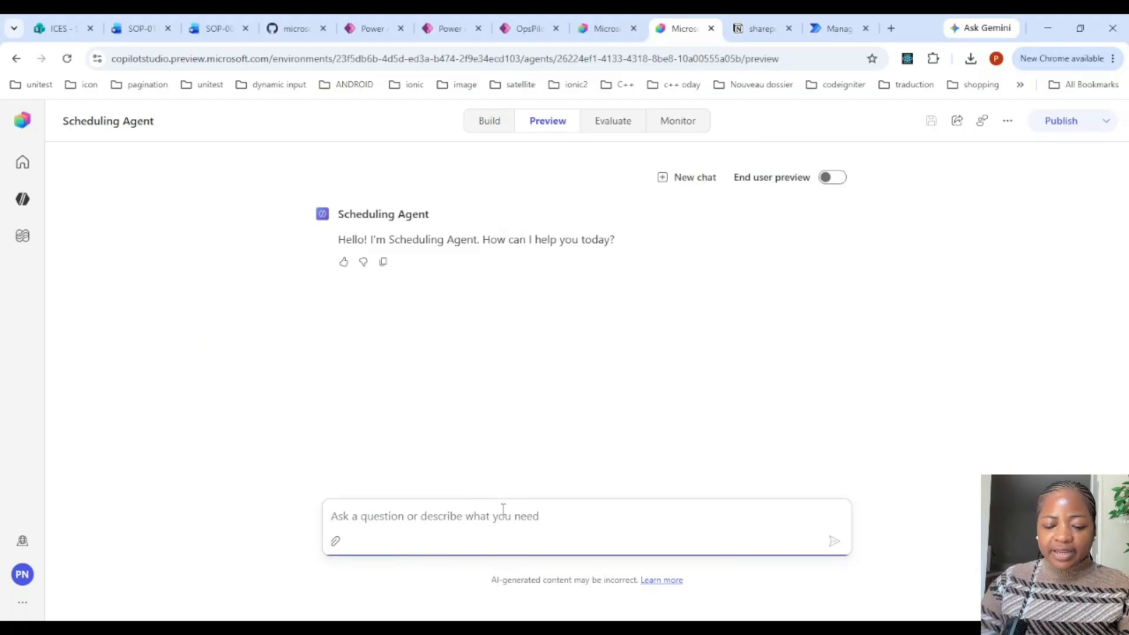
type("drop off a part")
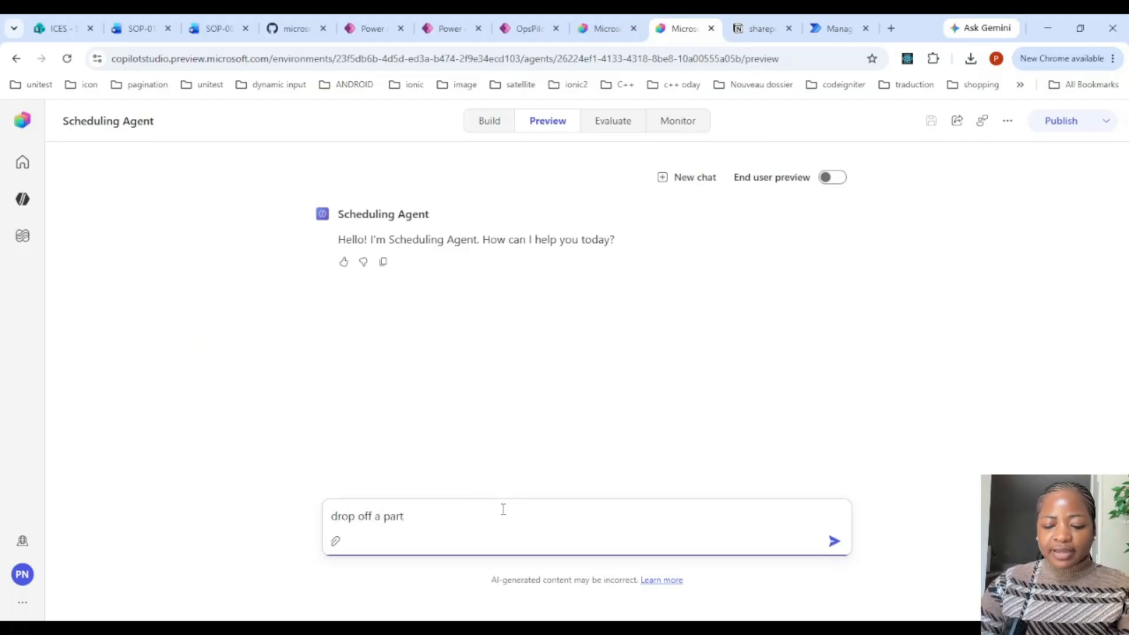
key("Return")
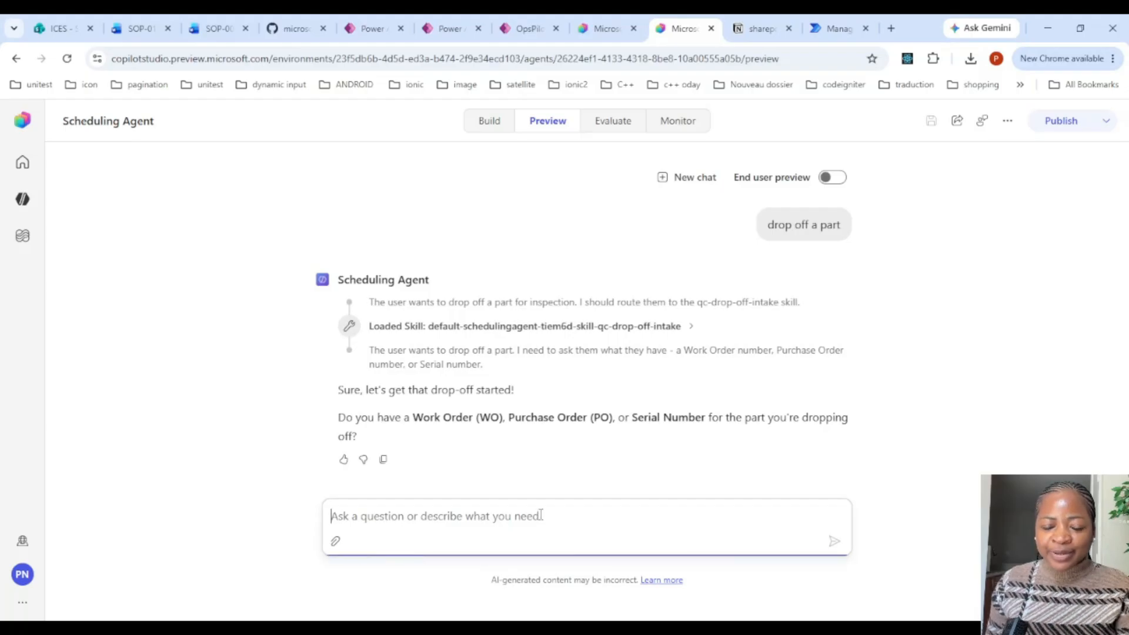
type("PO-3457")
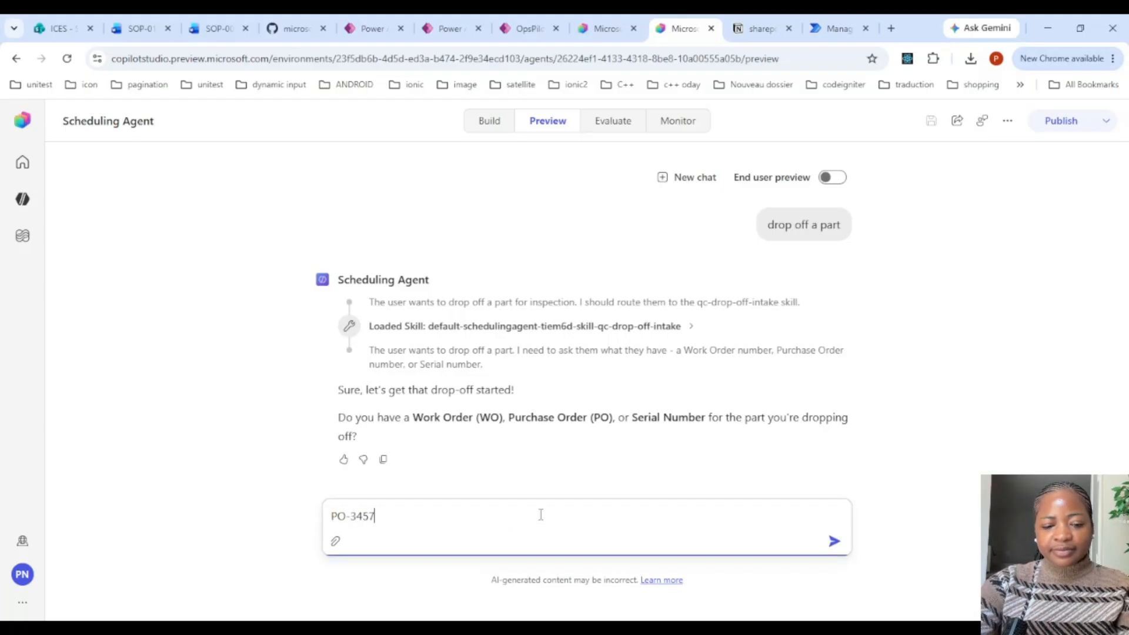
key("Return")
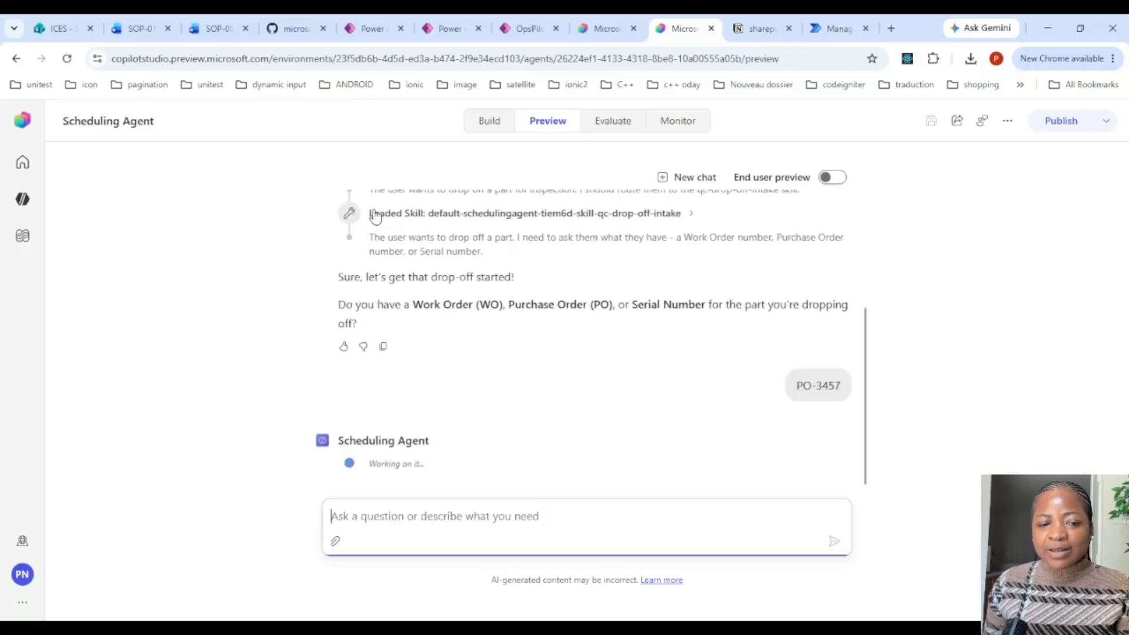
Examine the details of the skill loaded for the "drop off a part" request in the preview chat
scroll(713, 251, "up", 3)
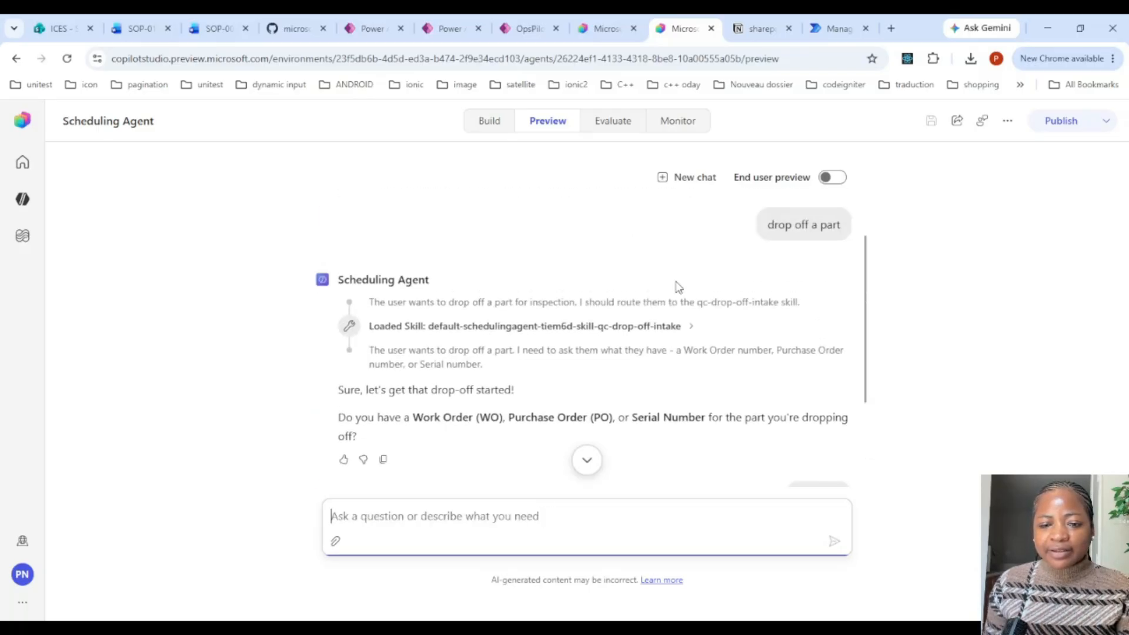
left_click(696, 326)
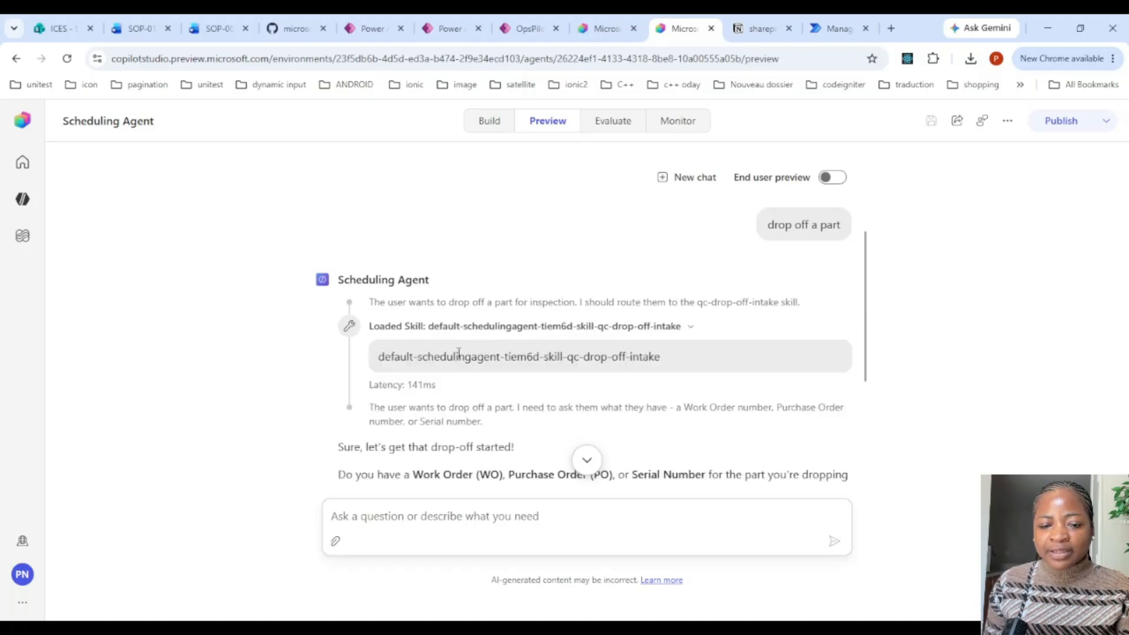
left_click_drag(384, 356, 685, 357)
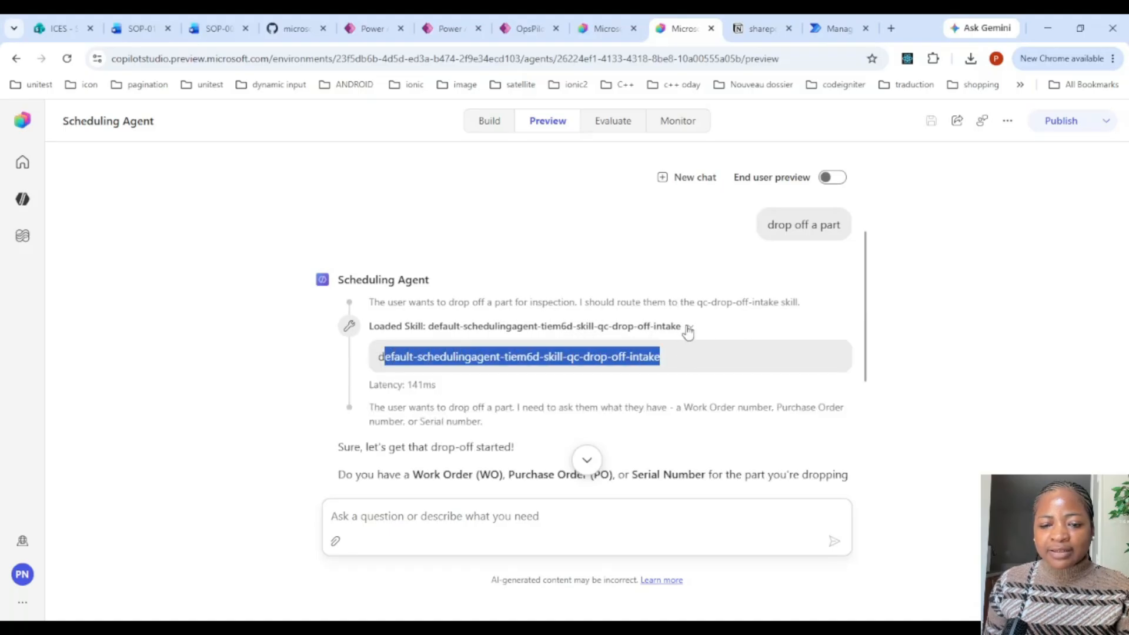
left_click(688, 329)
Examine the LookupPO call's input and output and compare them with the prefilled inspection draft
scroll(687, 327, "down", 8)
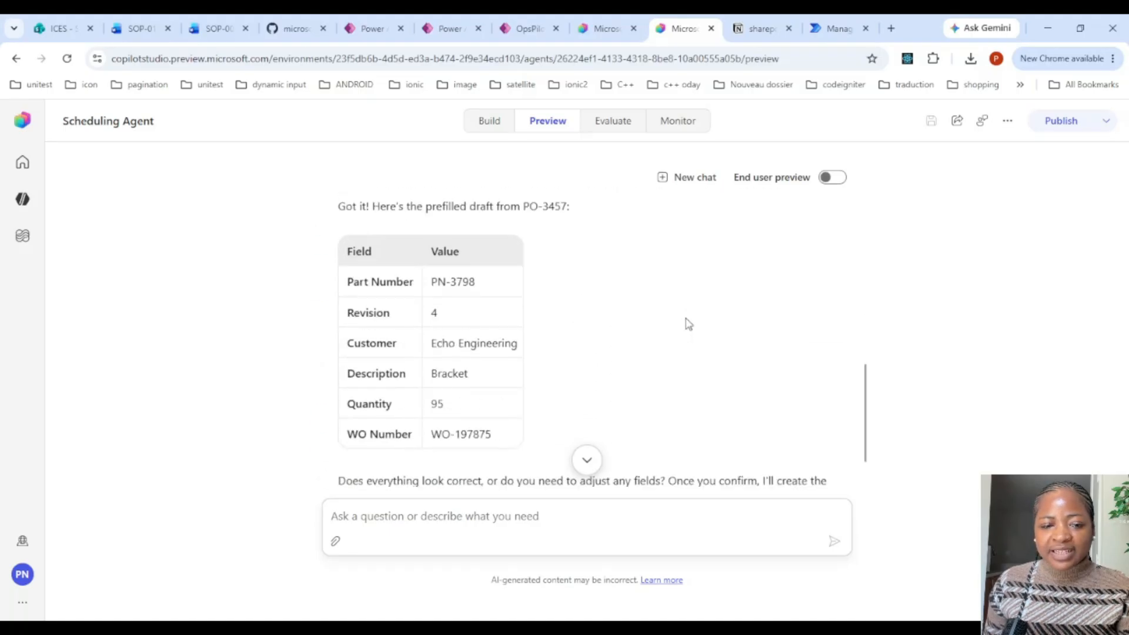
scroll(687, 323, "up", 3)
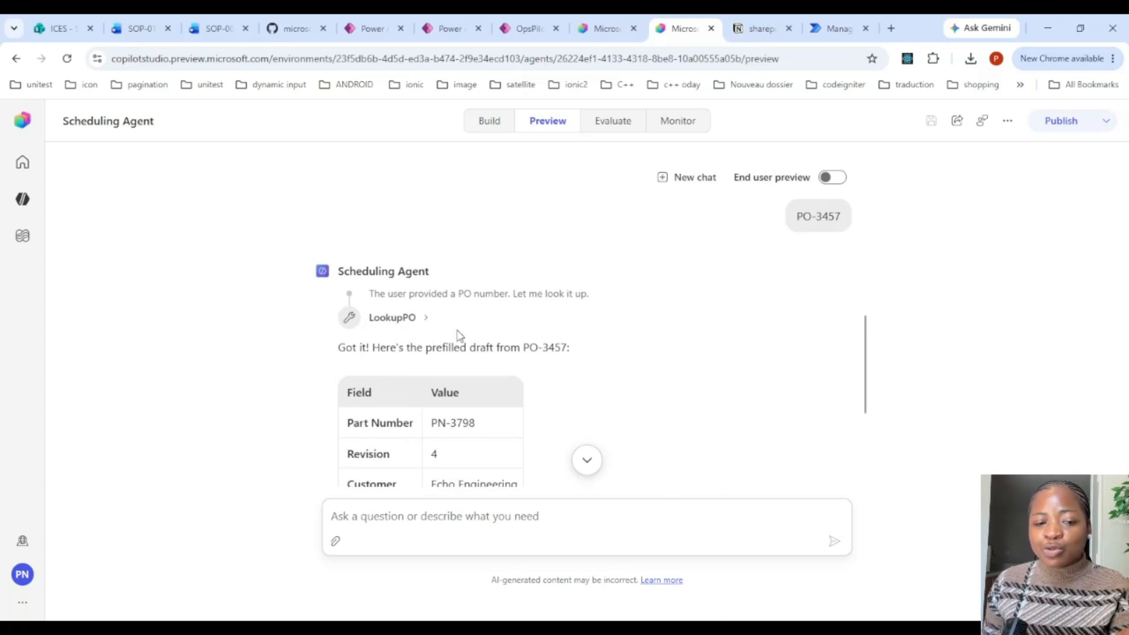
left_click(425, 321)
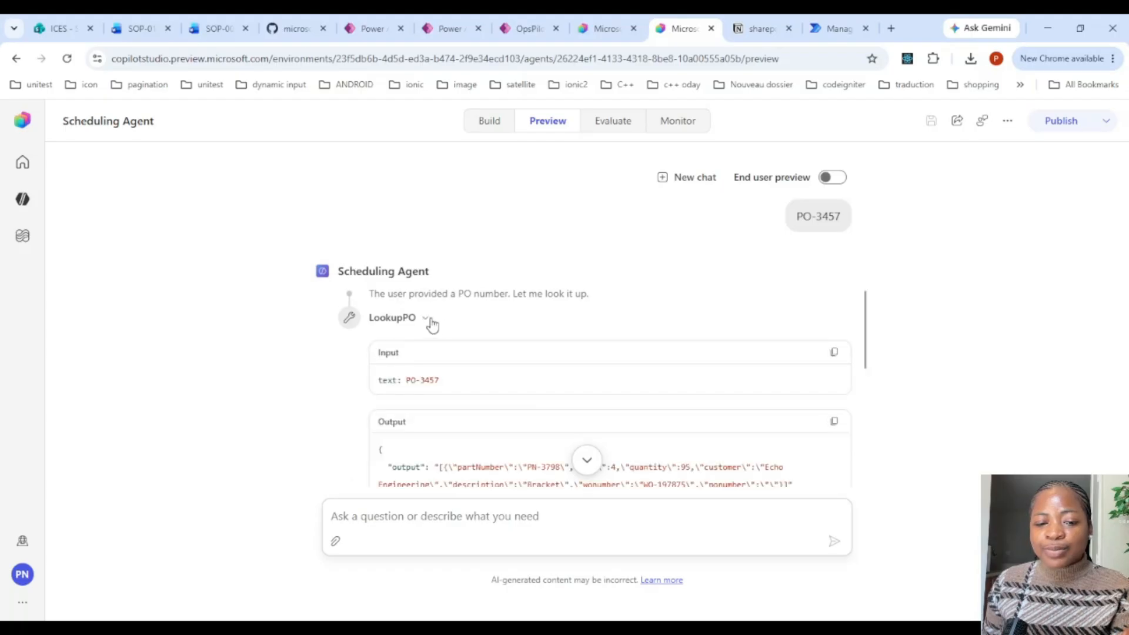
scroll(428, 323, "down", 2)
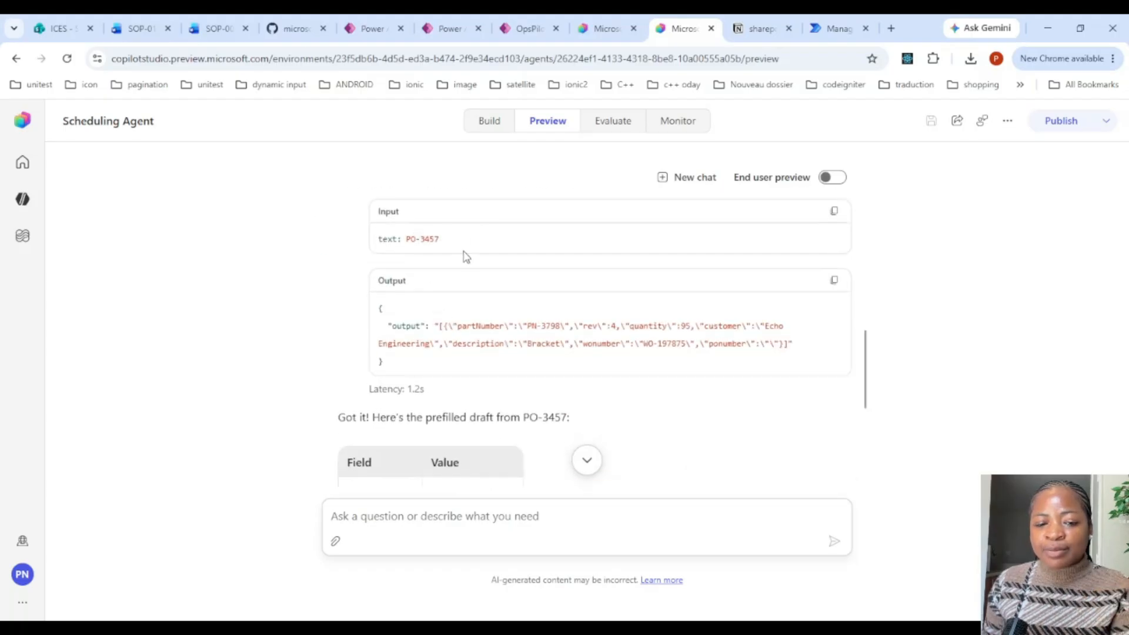
scroll(532, 341, "down", 1)
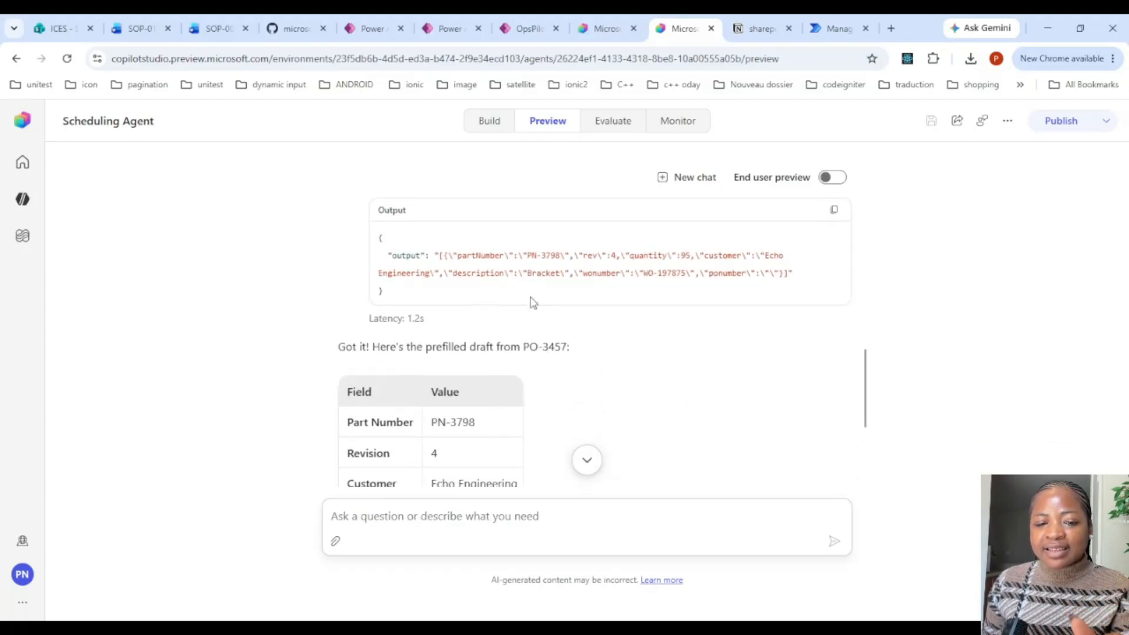
scroll(584, 262, "down", 2)
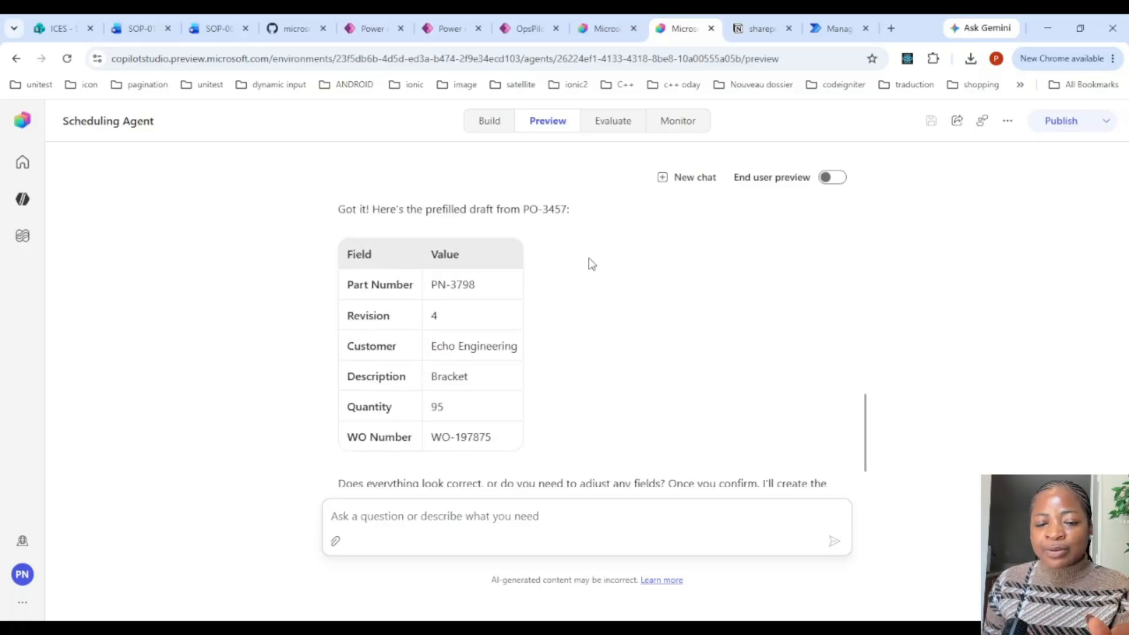
scroll(590, 262, "up", 2)
scroll(477, 310, "down", 4)
scroll(474, 308, "up", 1)
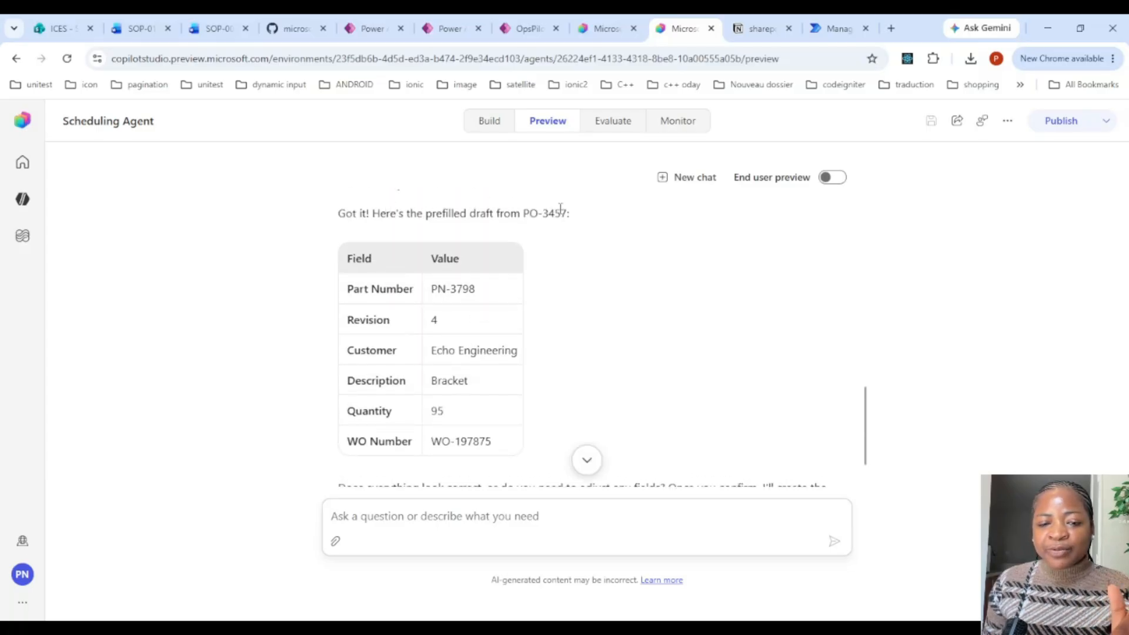
scroll(412, 284, "down", 1)
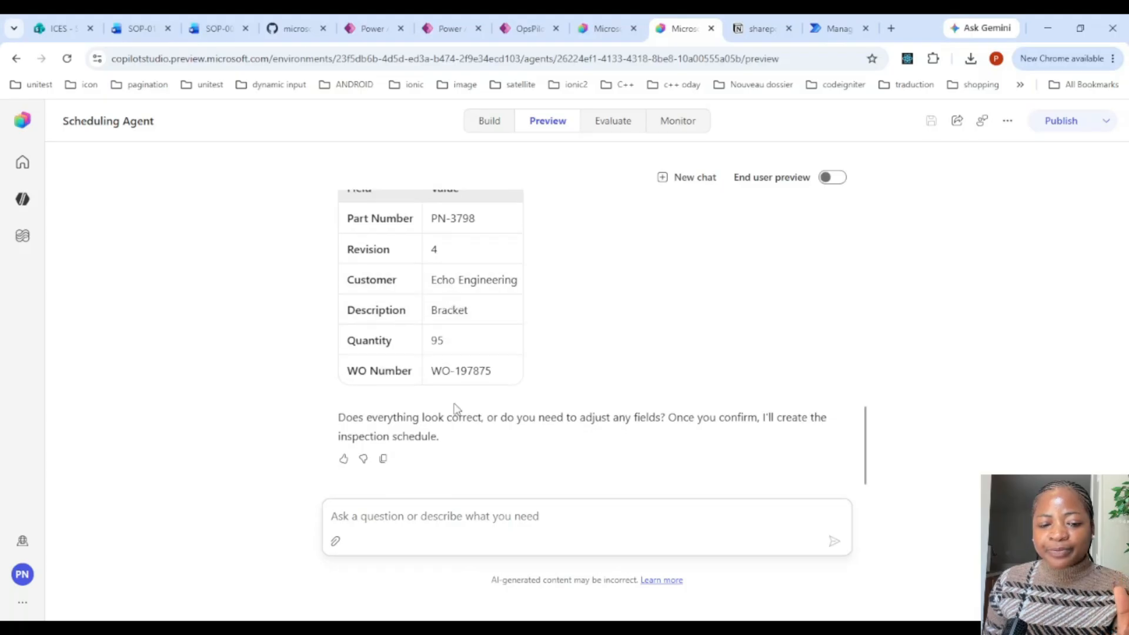
Confirm the prefilled draft by replying "yes" so the agent creates the inspection schedule
left_click(520, 521)
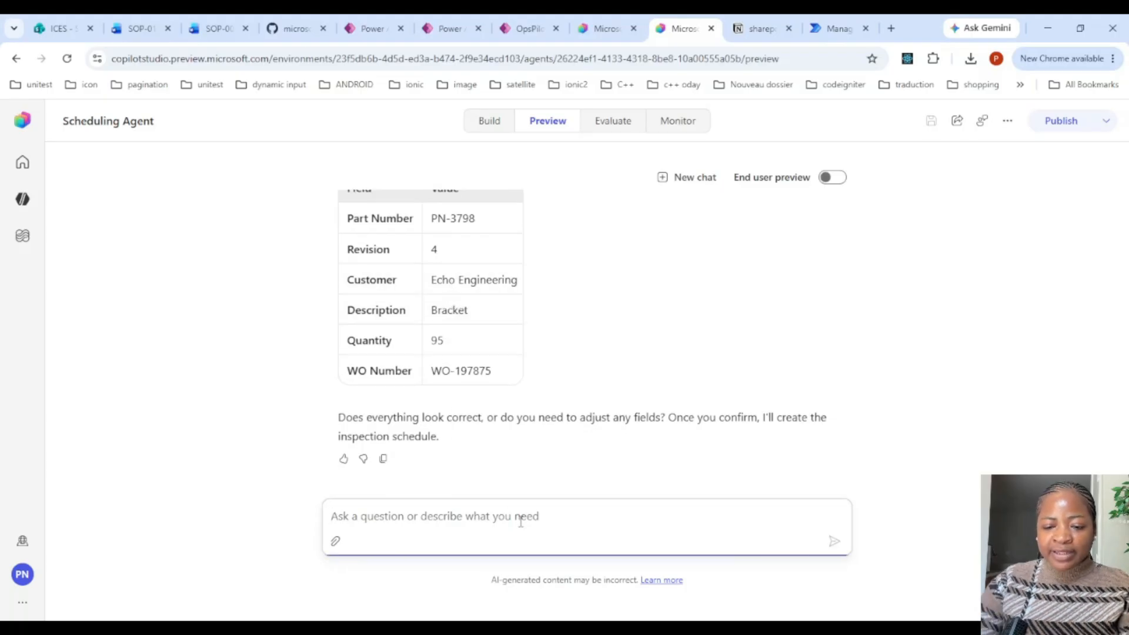
type("yes")
key("Return")
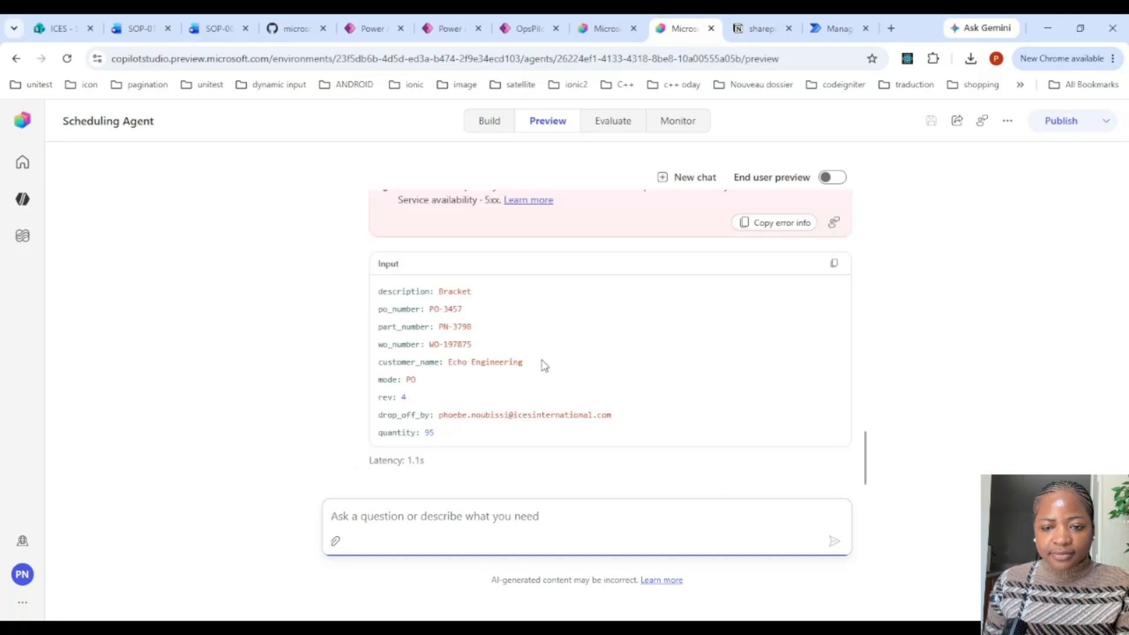
Examine the DropOff call's error, its input values and the agent's reply in the preview chat
scroll(543, 364, "up", 2)
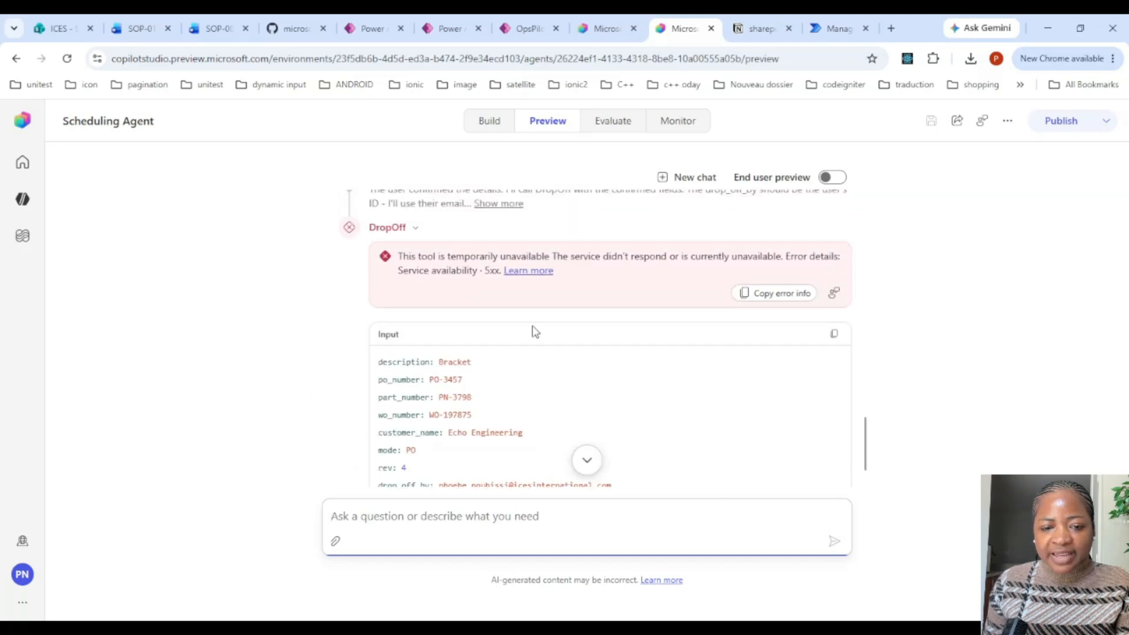
scroll(547, 318, "up", 1)
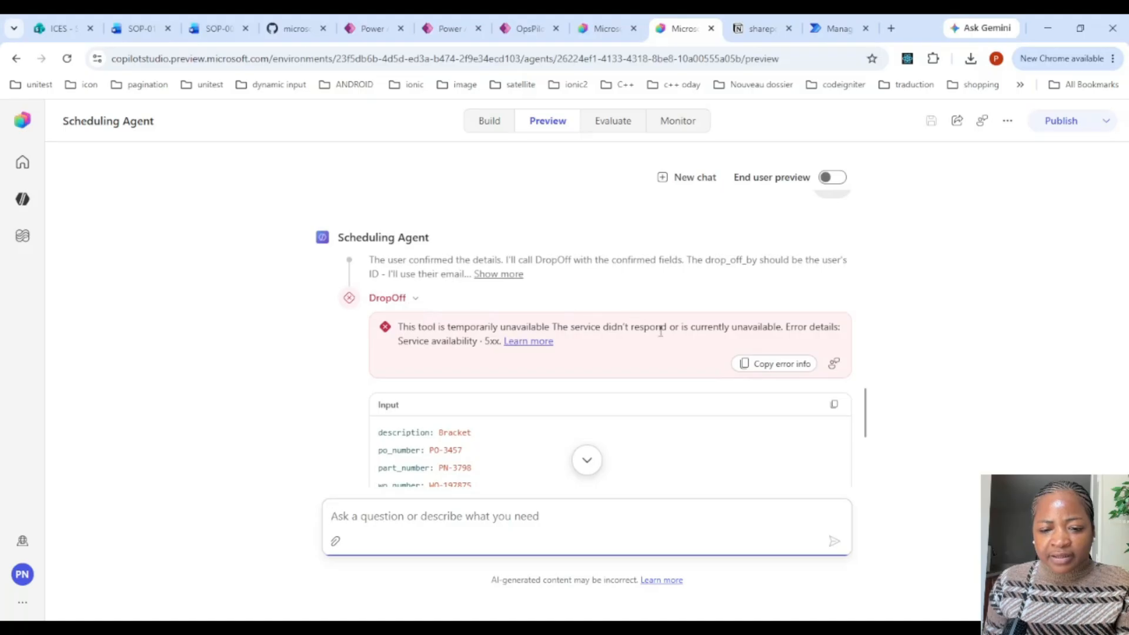
scroll(551, 352, "down", 3)
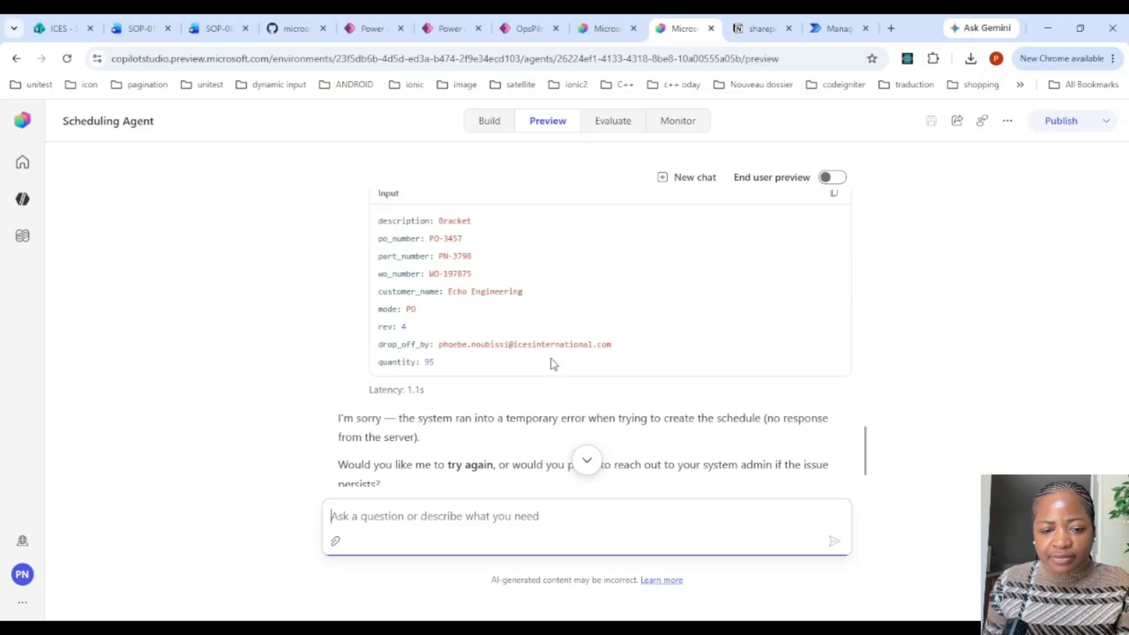
scroll(552, 363, "down", 1)
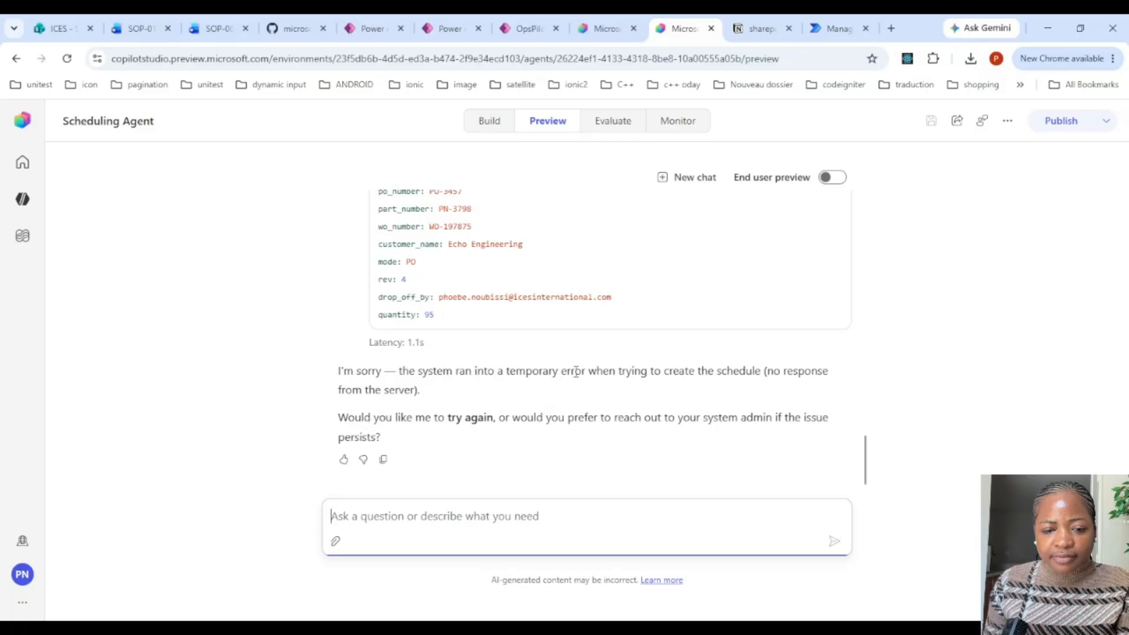
scroll(576, 376, "up", 2)
scroll(529, 446, "down", 2)
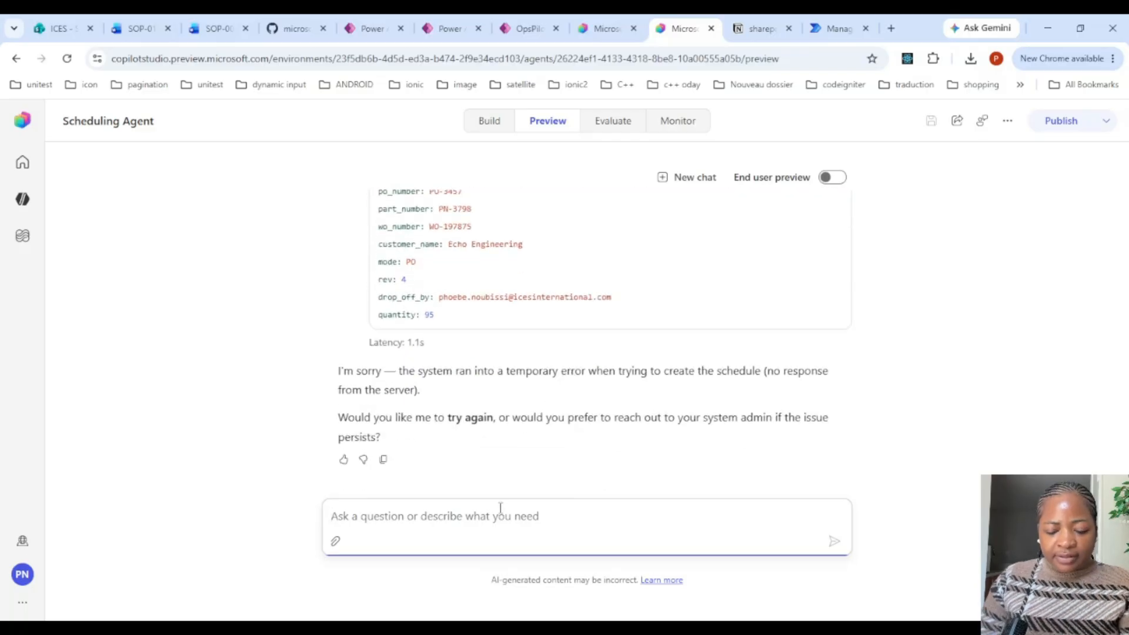
Ask the agent to drop off a part by its work order number and inspect the LookupWO call's input and output
type("dropoff WO 975")
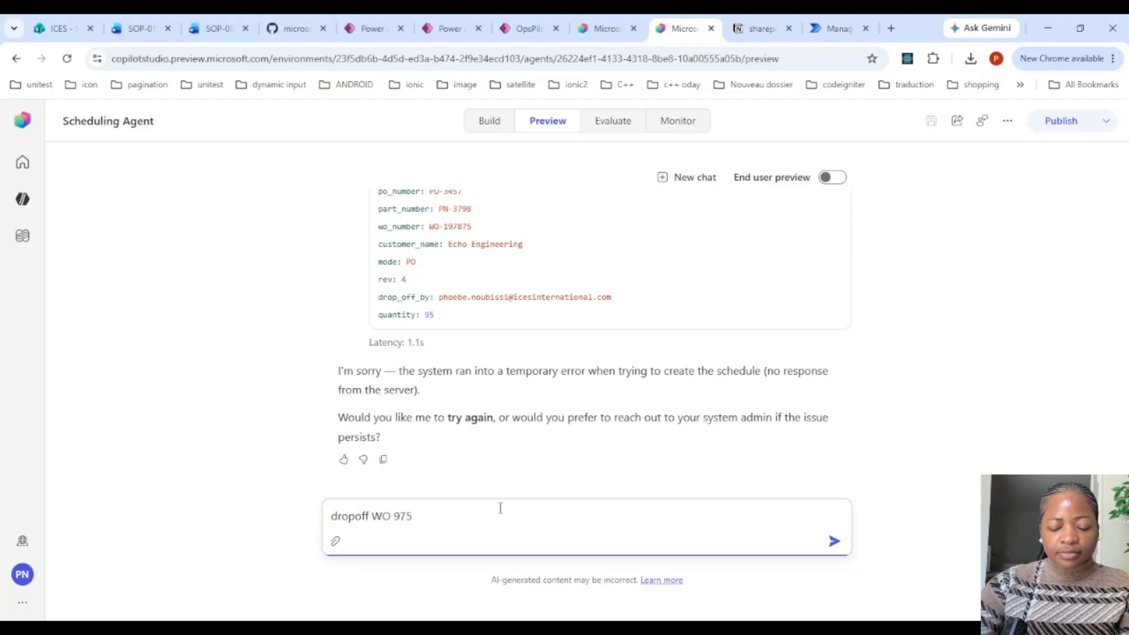
key("Return")
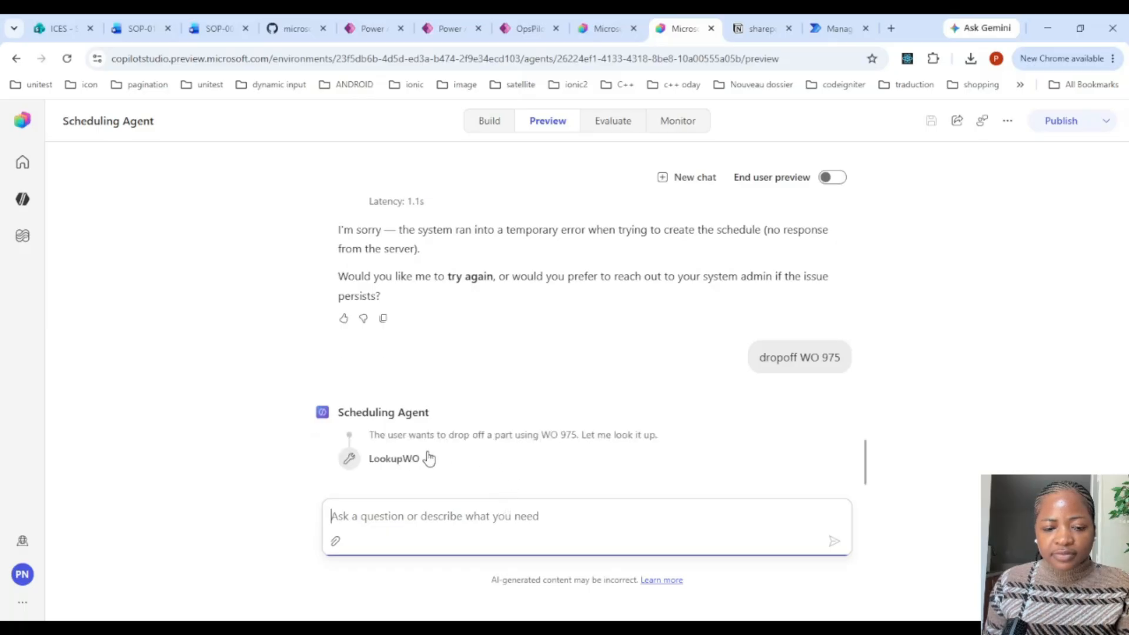
left_click(429, 458)
scroll(464, 355, "up", 3)
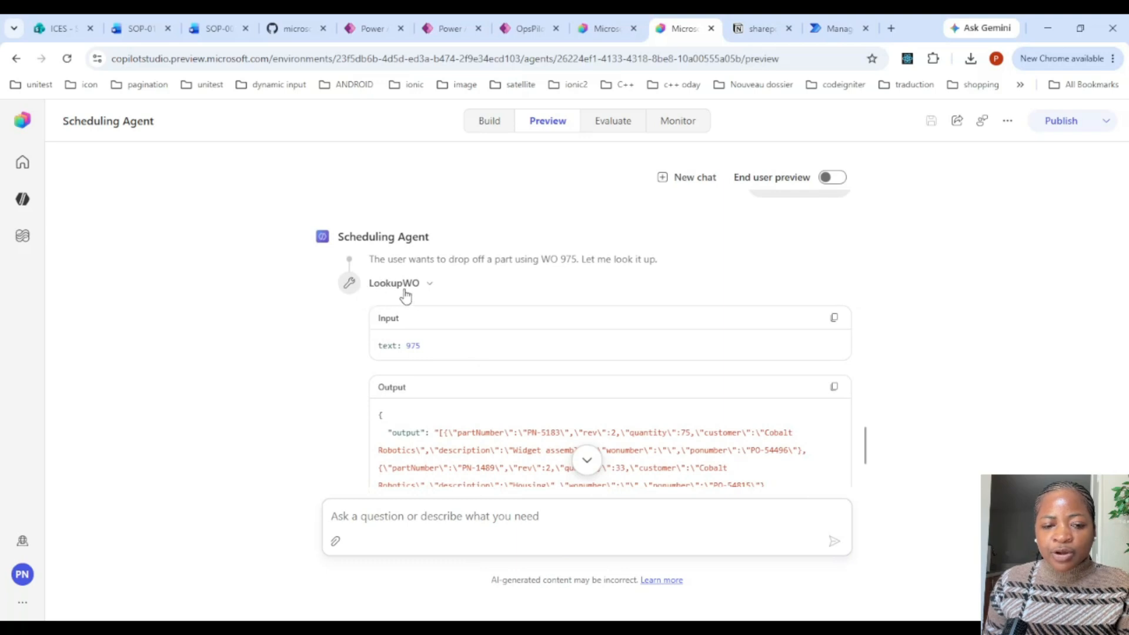
scroll(552, 371, "down", 5)
scroll(567, 397, "down", 1)
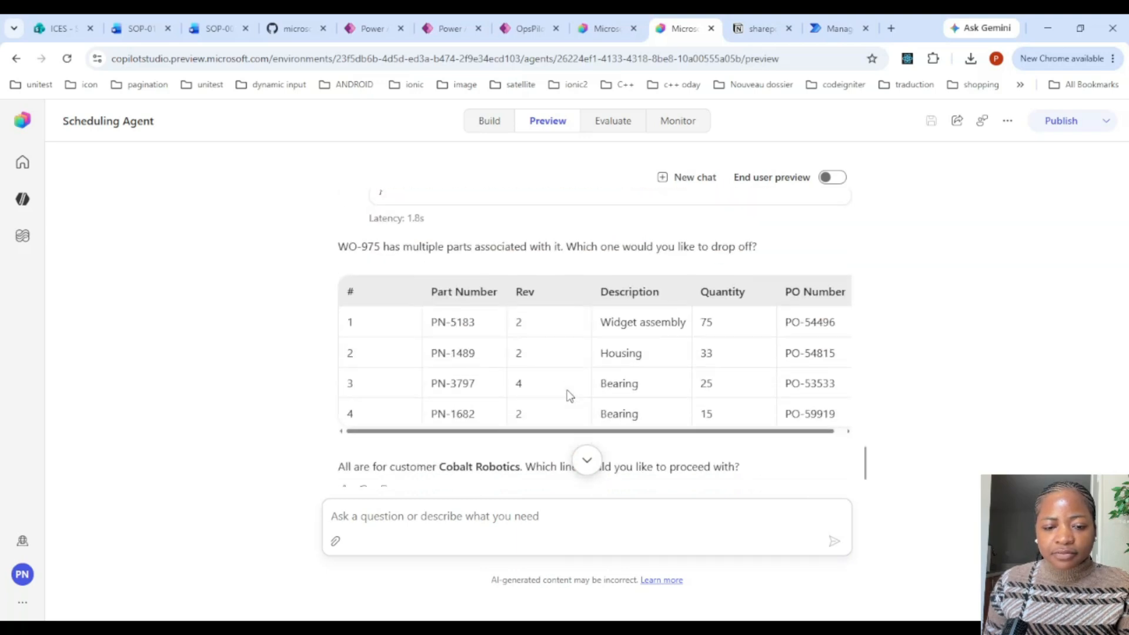
Reply "yes all good" to the agent's question about the listed parts and review the DropOff calls that follow
left_click(511, 524)
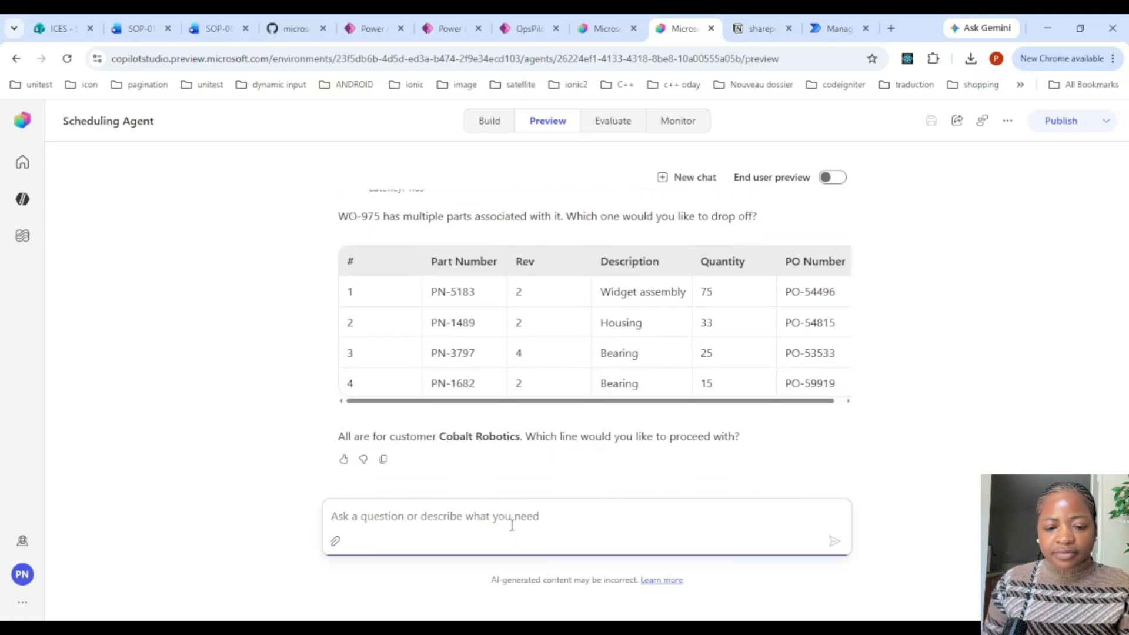
type("yes")
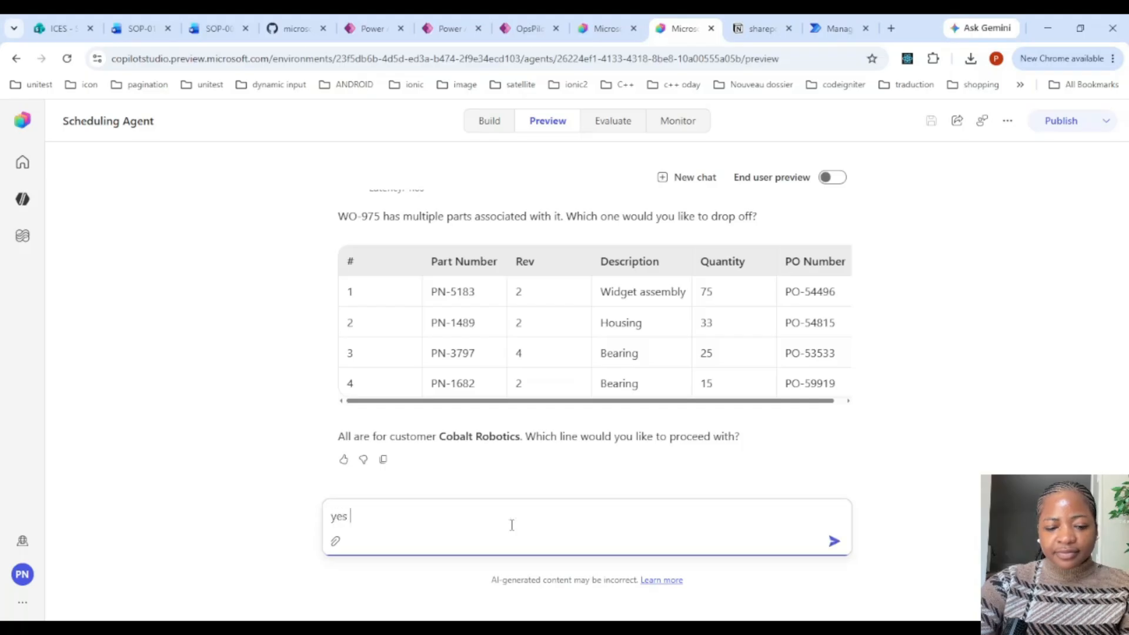
type(" all good")
key("Return")
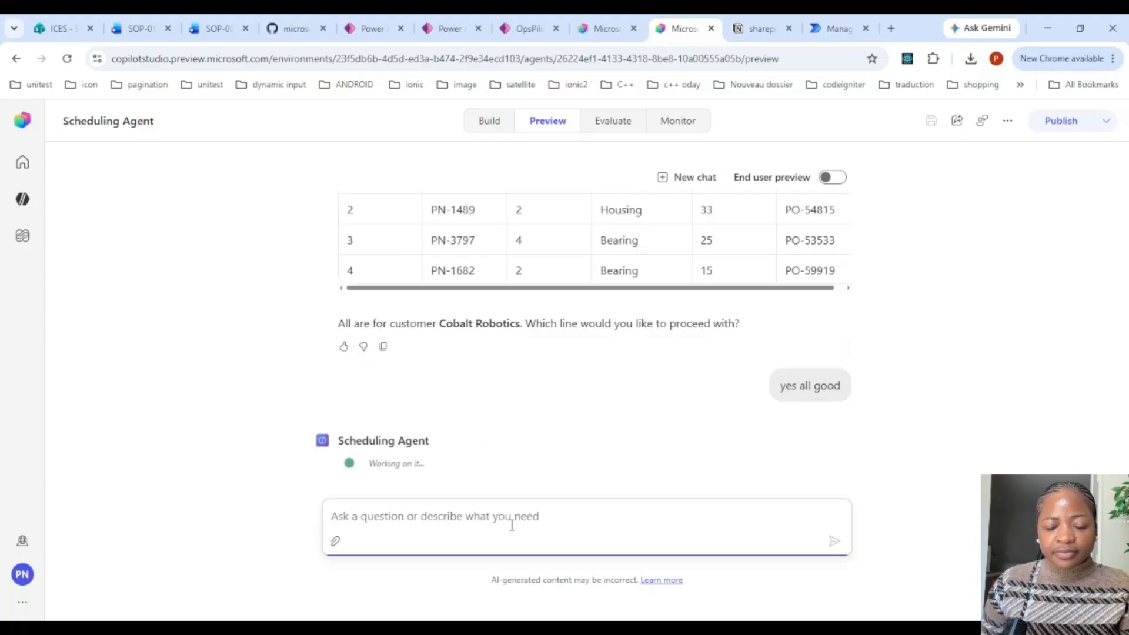
scroll(584, 303, "up", 1)
scroll(584, 302, "down", 1)
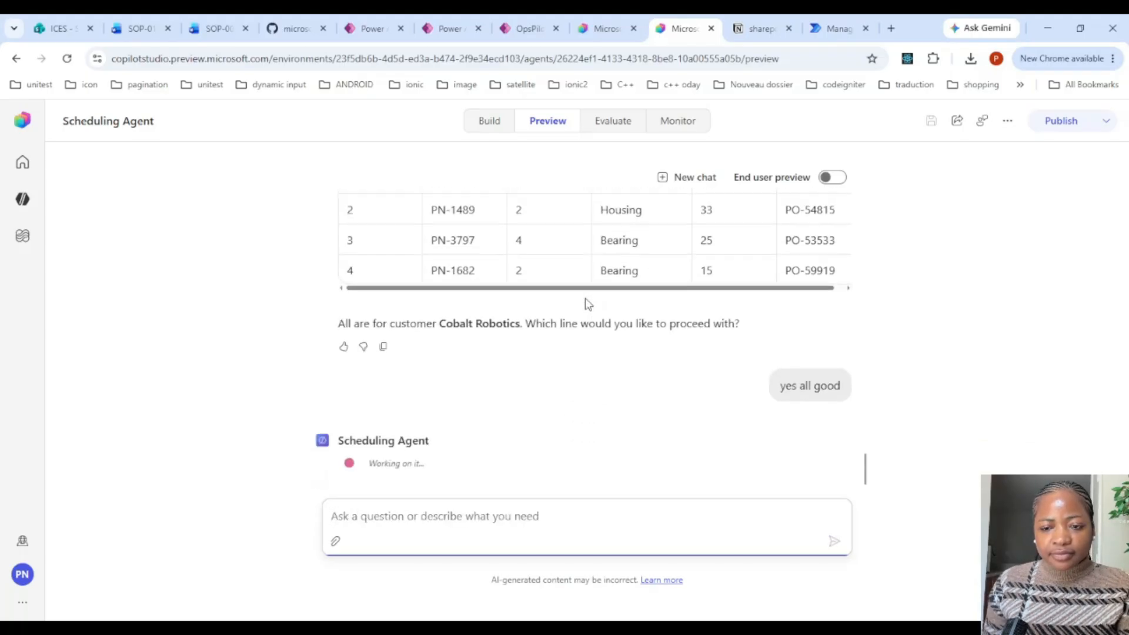
left_click_drag(582, 290, 591, 290)
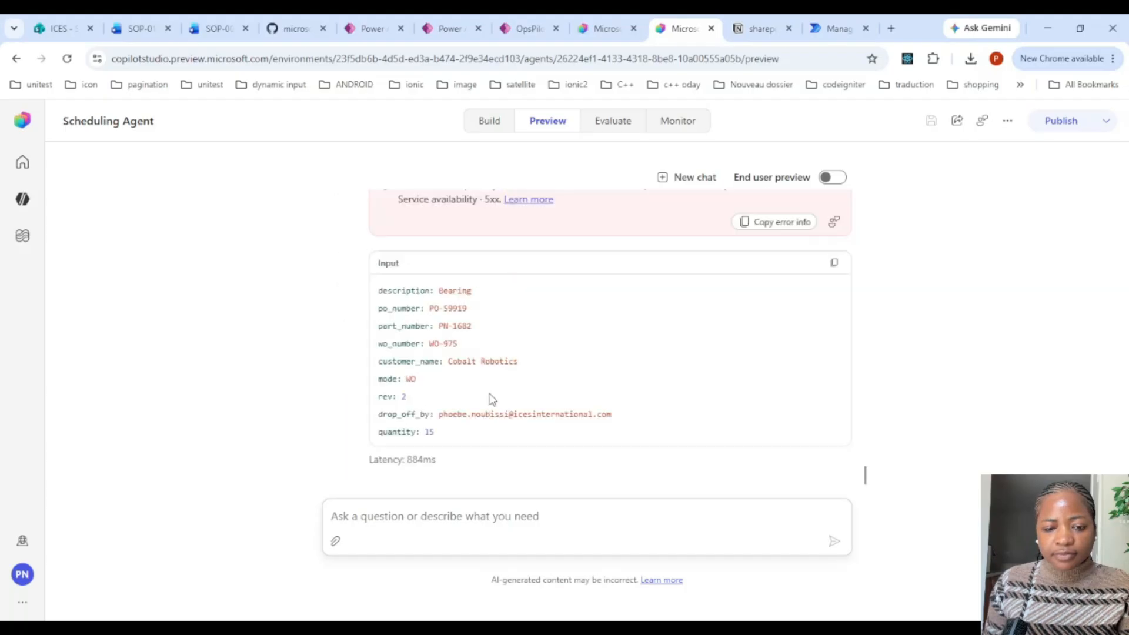
scroll(539, 332, "up", 3)
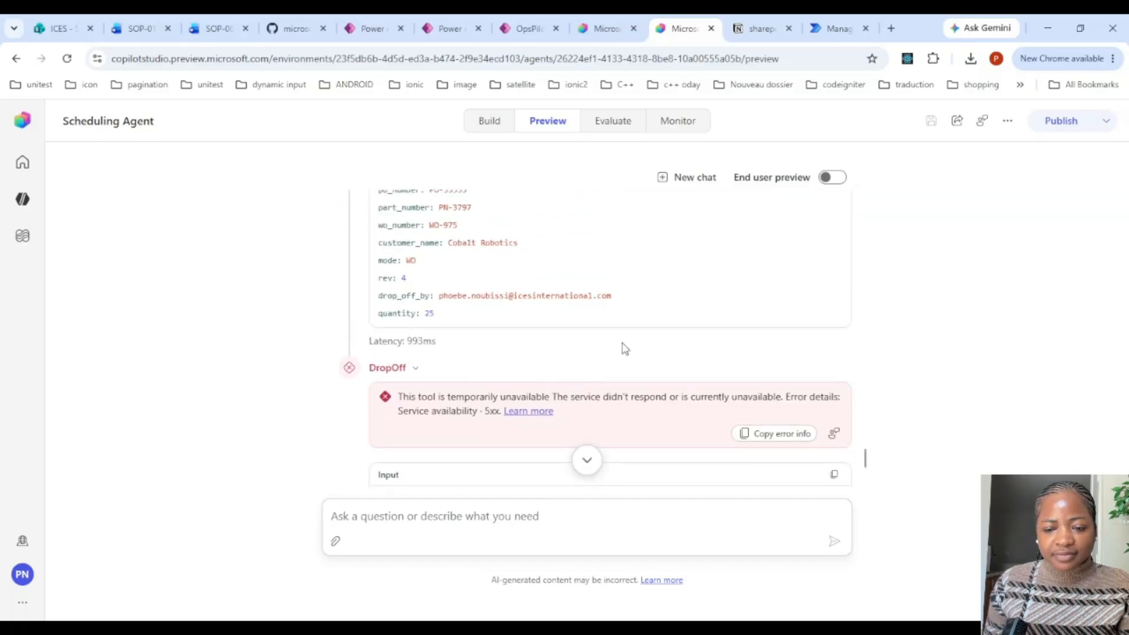
scroll(612, 340, "down", 5)
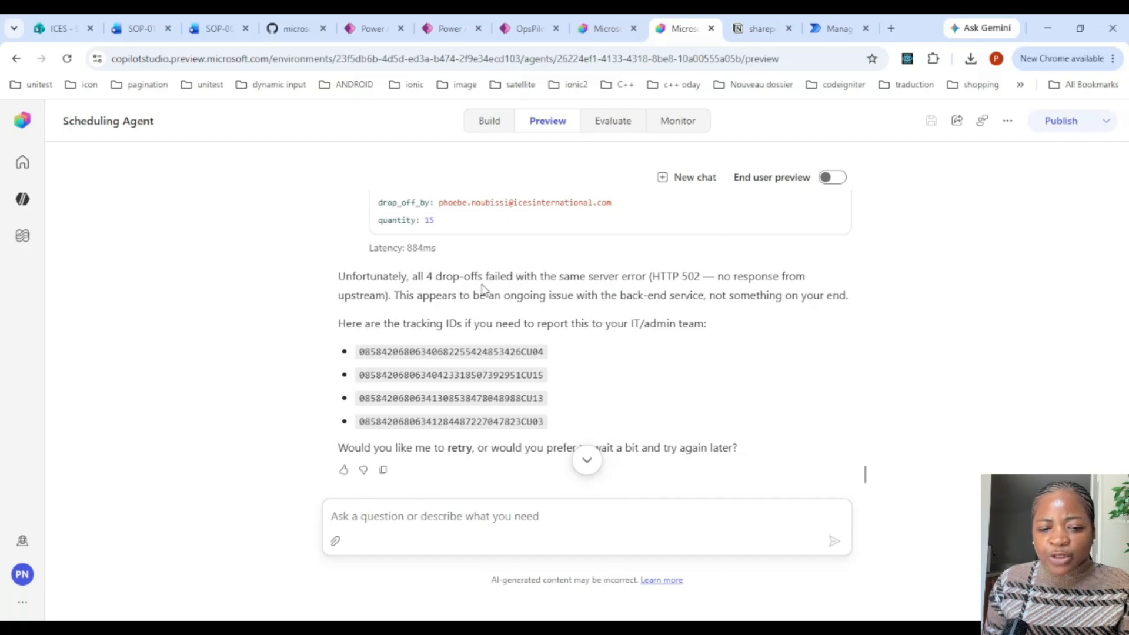
Switch to Power Automate, search the cloud flows for "dropoff" and open the DropOff flow's most recent run
left_click(832, 28)
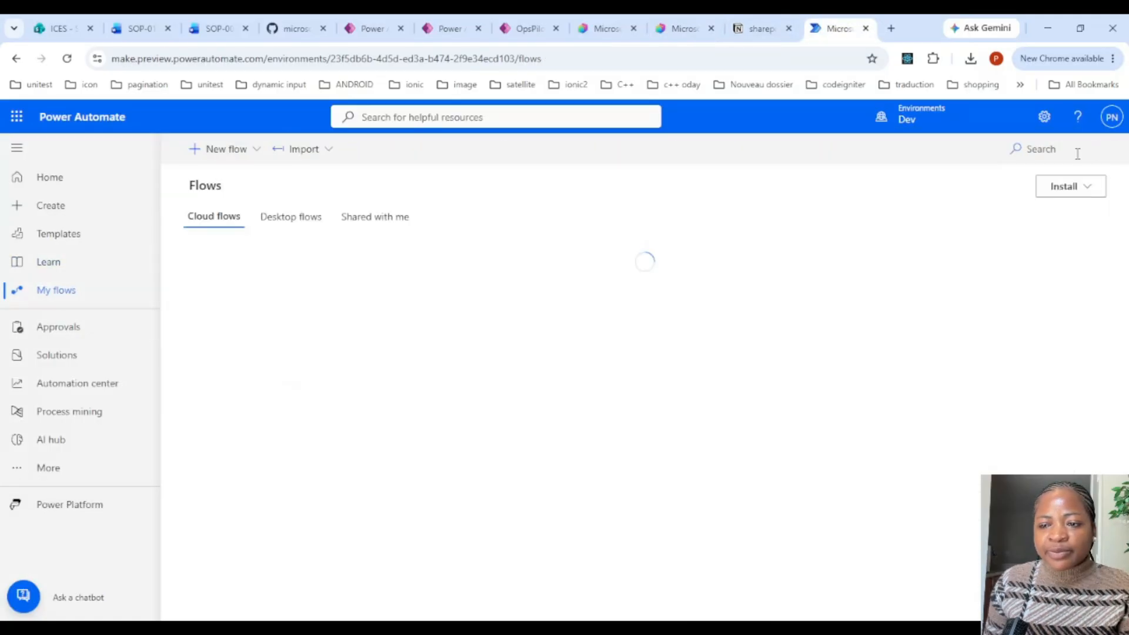
left_click(1073, 148)
type("dropo")
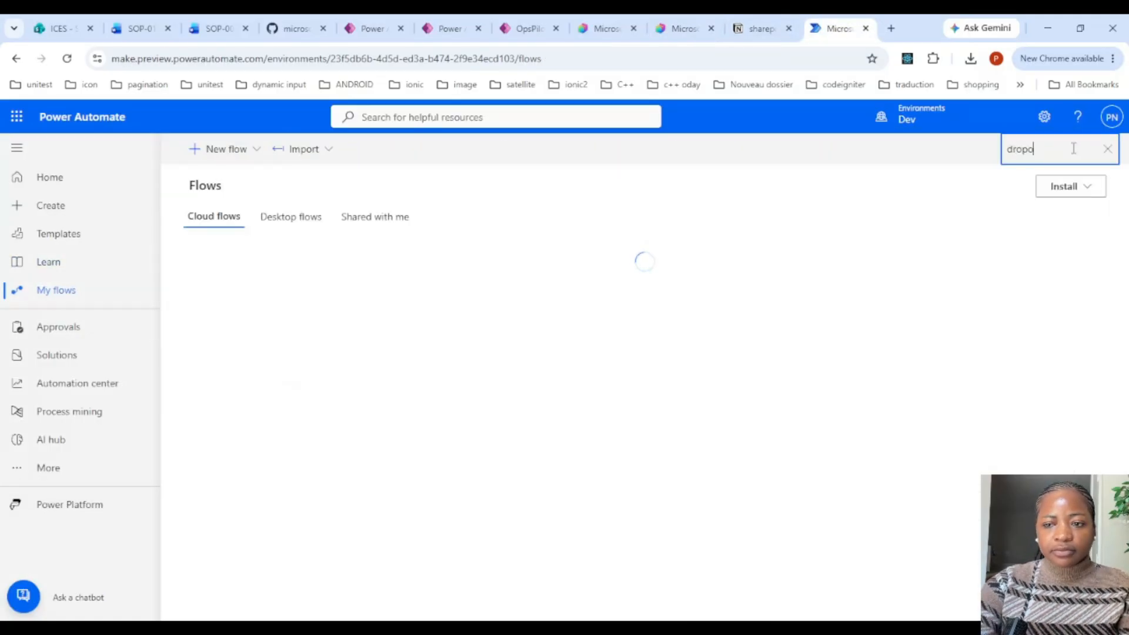
type("ff")
left_click(285, 312)
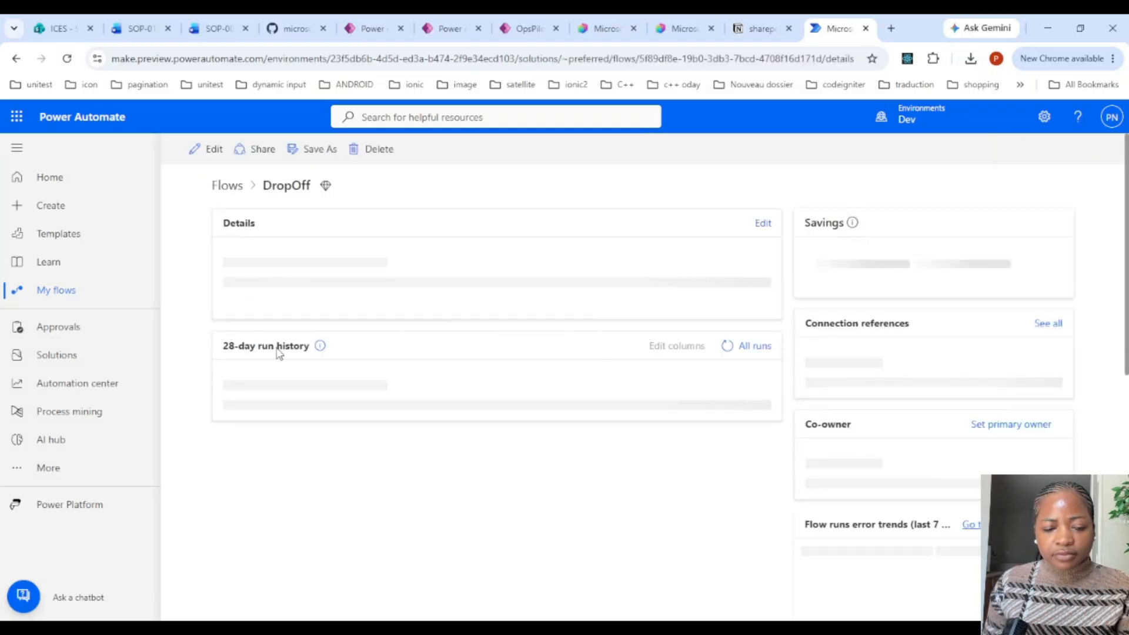
scroll(325, 388, "down", 3)
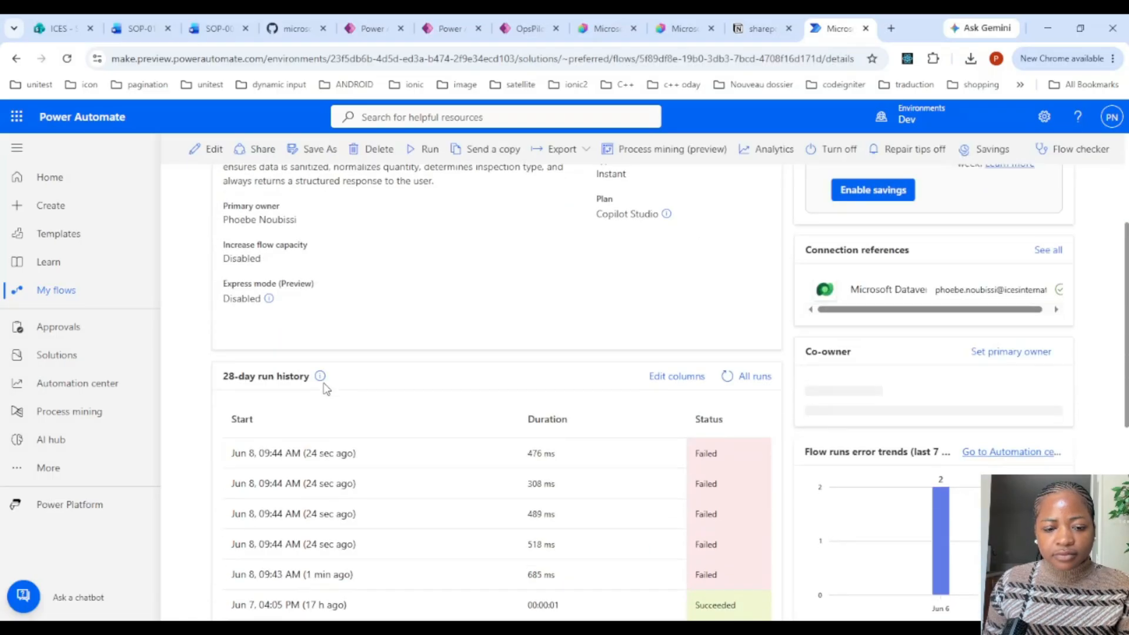
left_click(304, 456)
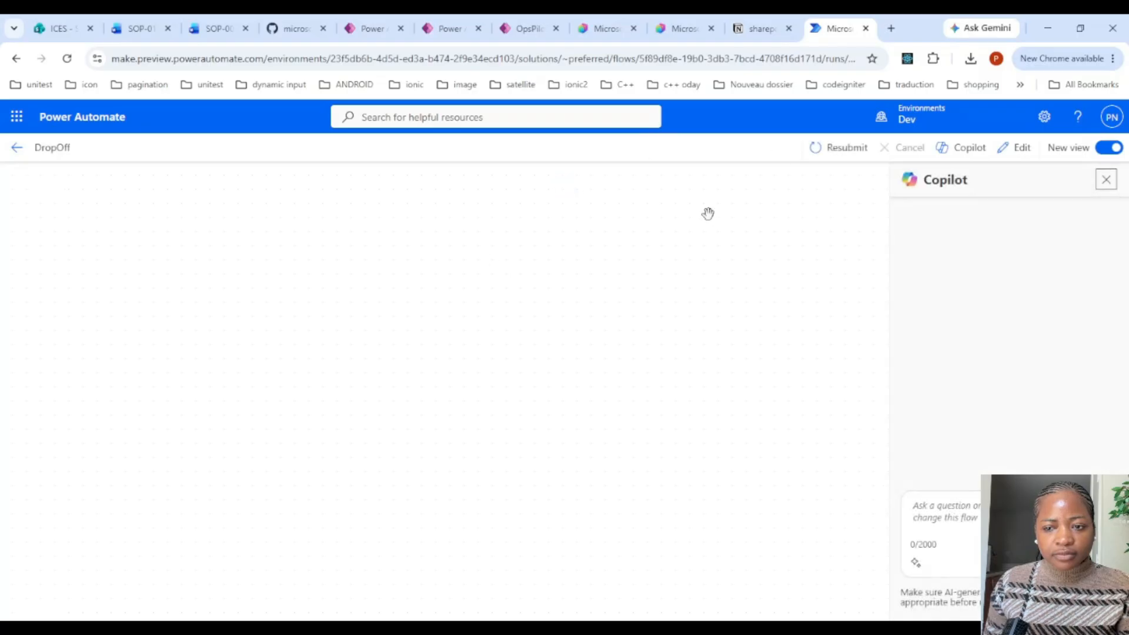
scroll(658, 265, "down", 7)
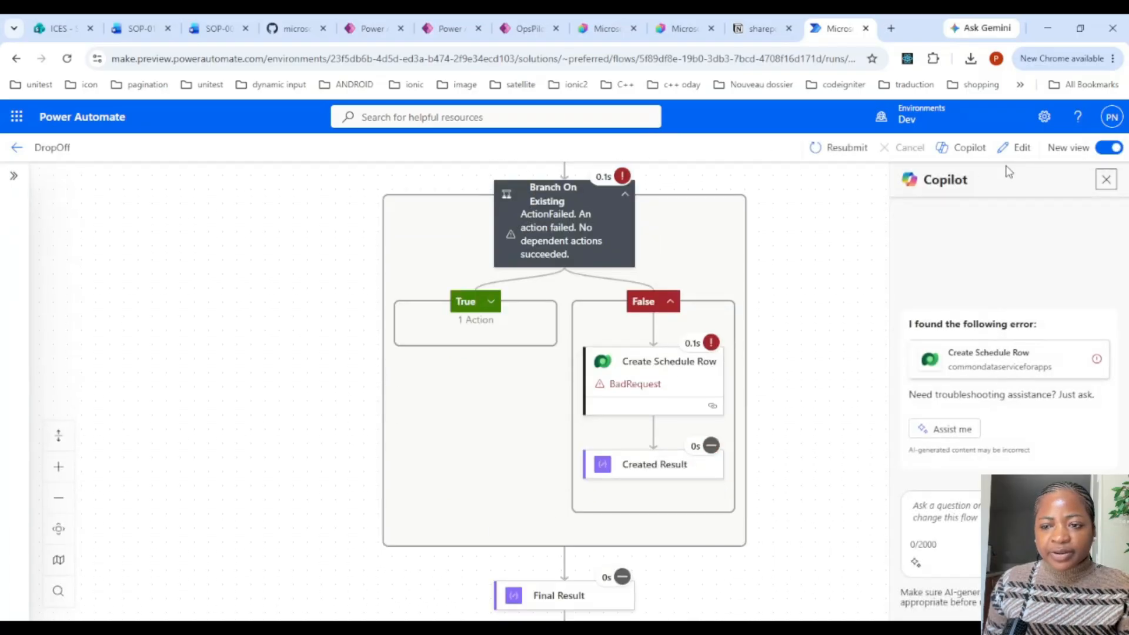
left_click(675, 365)
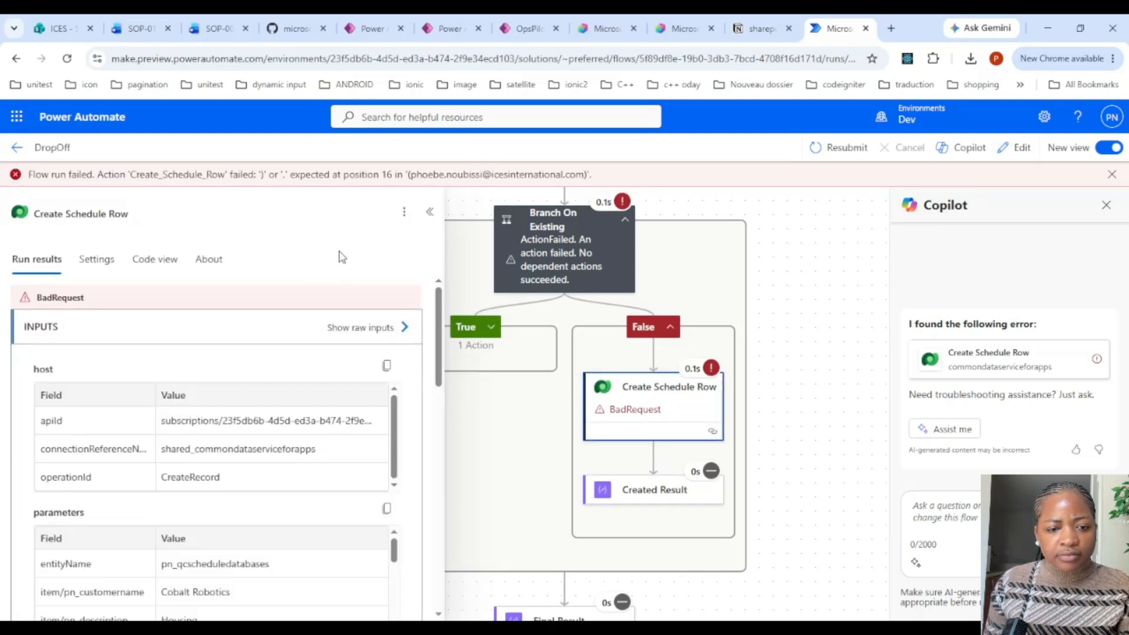
left_click(365, 327)
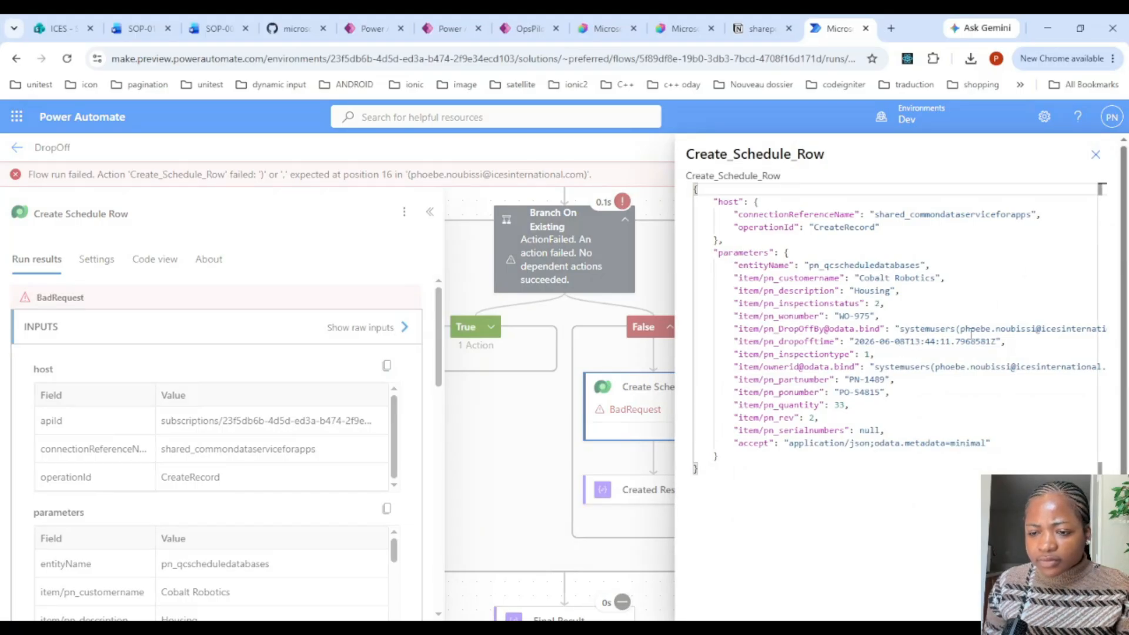
left_click_drag(960, 327, 1075, 329)
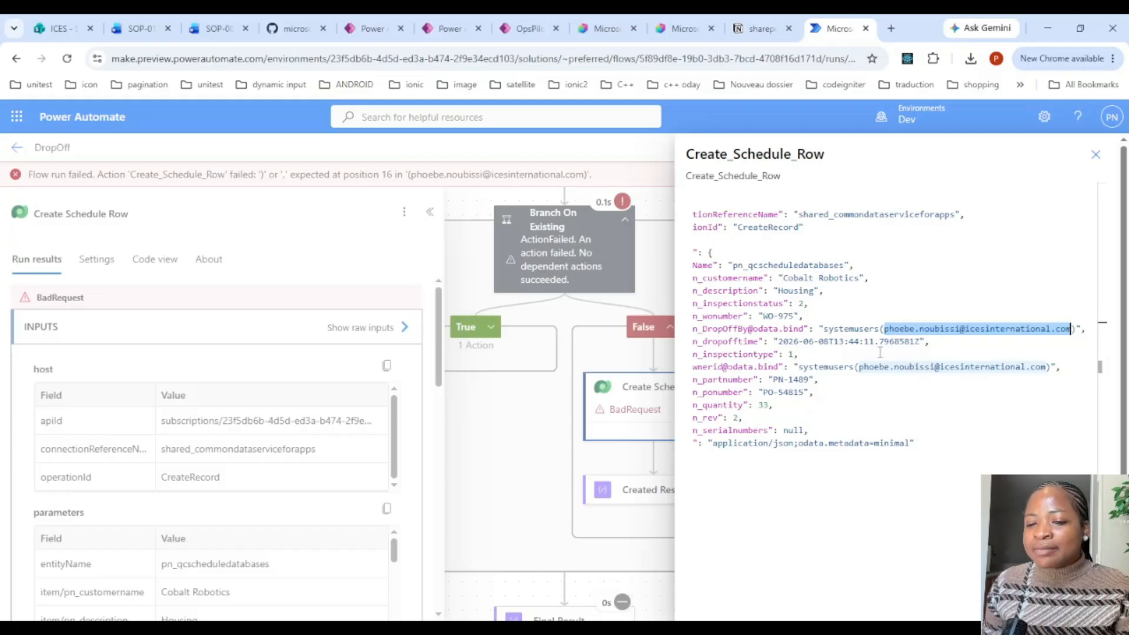
left_click(824, 331)
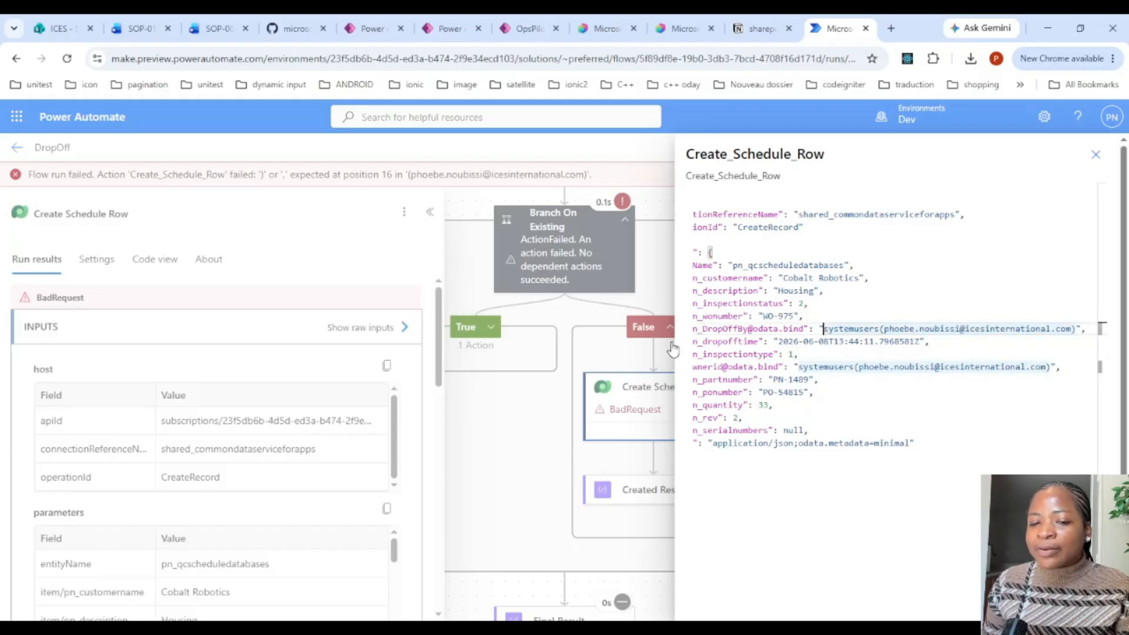
left_click_drag(728, 341, 664, 334)
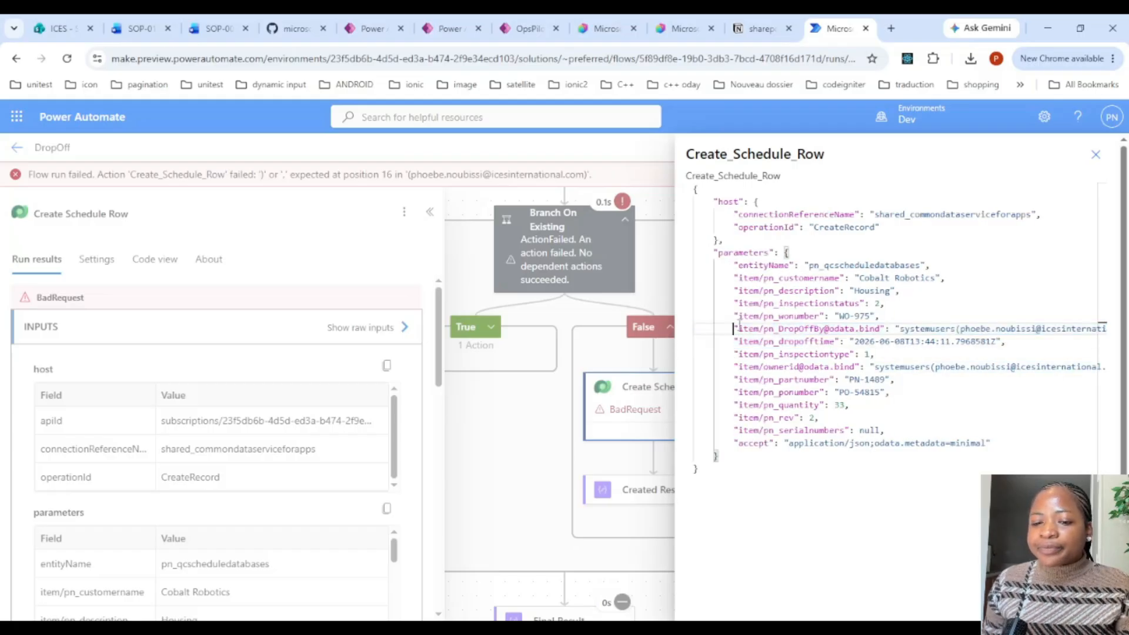
left_click_drag(739, 329, 881, 331)
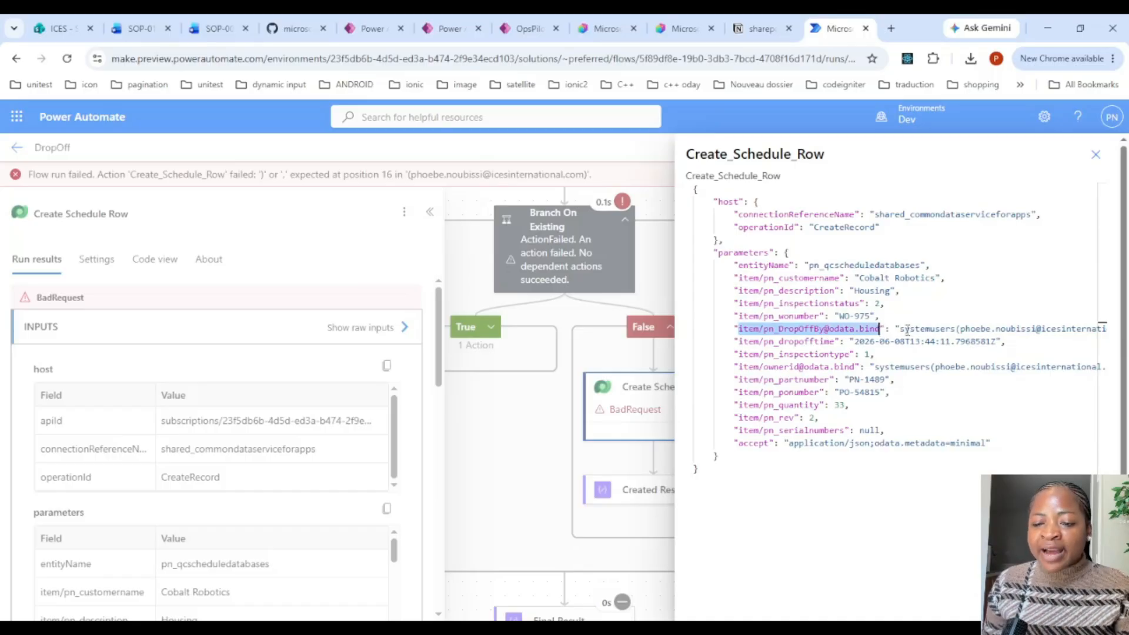
left_click(897, 326)
left_click_drag(962, 328, 1070, 328)
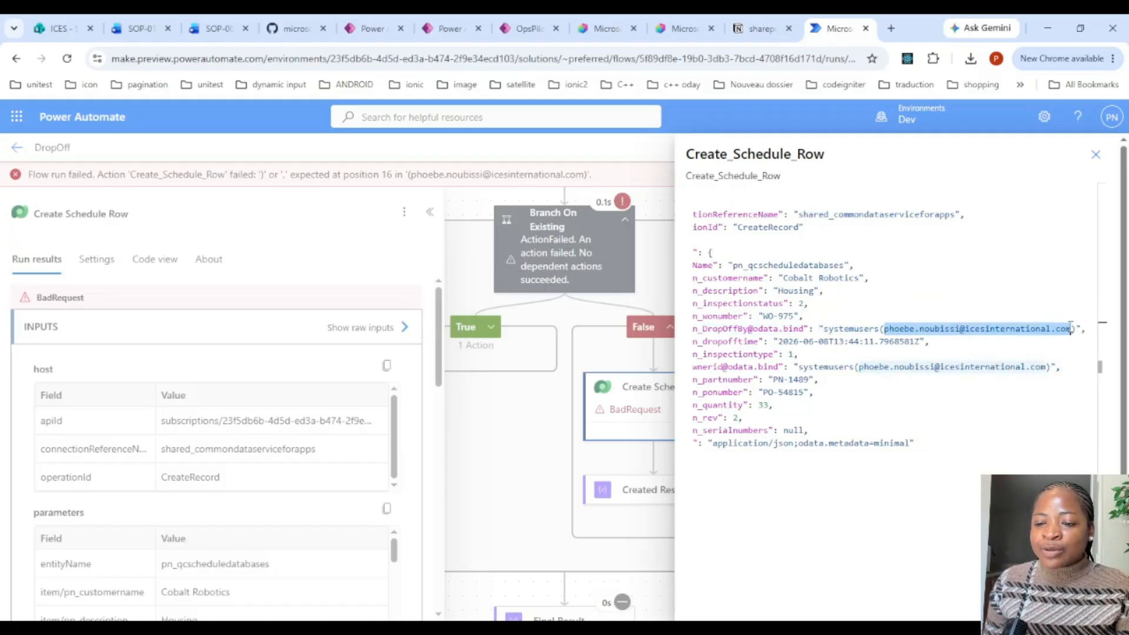
left_click(1095, 154)
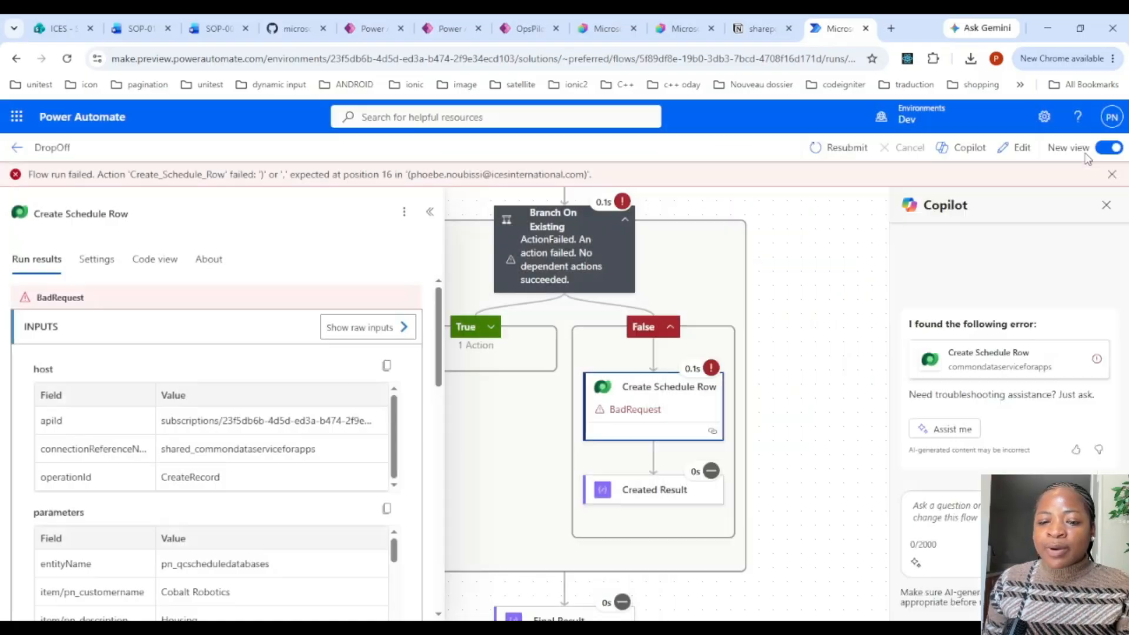
Examine the raw outputs of the "When an agent calls the flow" trigger, checking the drop_off_by value in the body
scroll(781, 238, "up", 5)
scroll(792, 249, "up", 3)
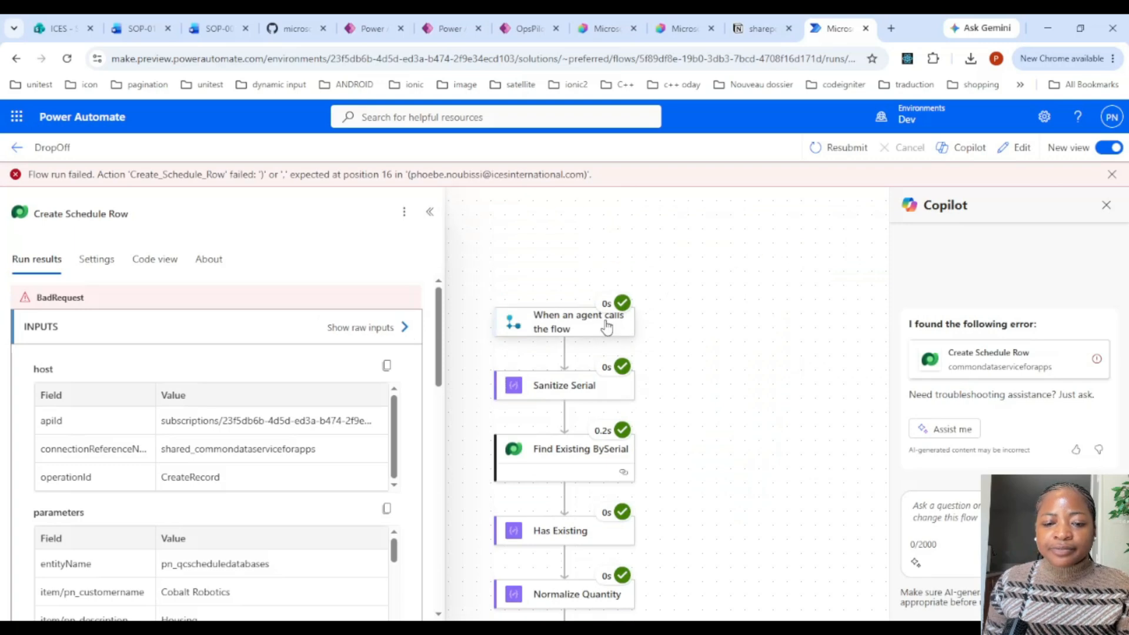
left_click(604, 325)
left_click(375, 522)
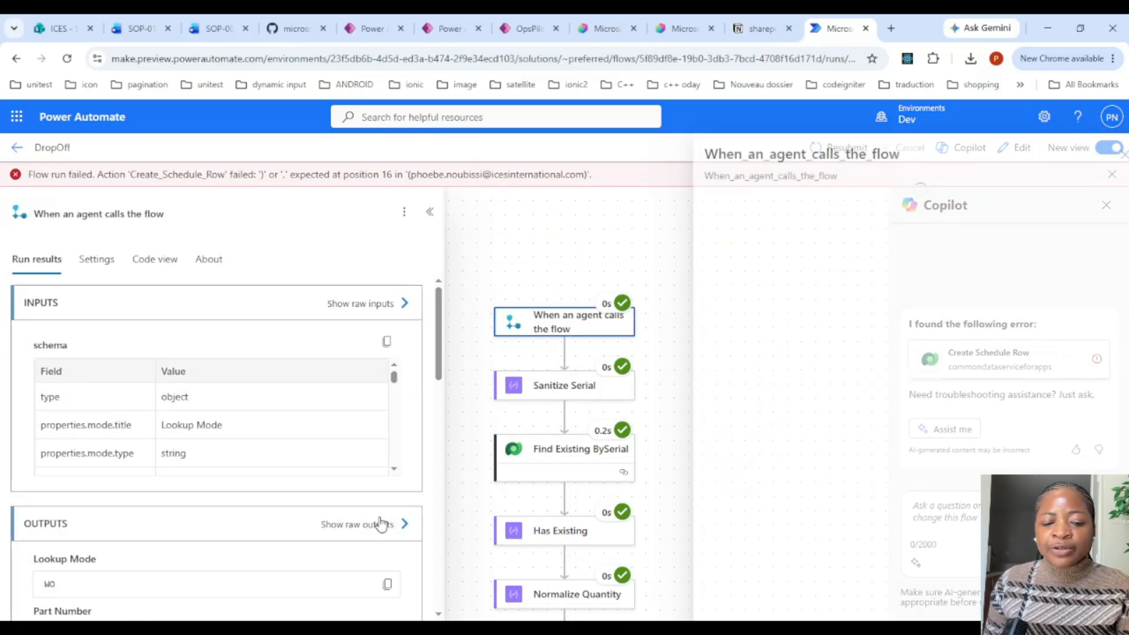
scroll(962, 297, "down", 5)
scroll(851, 456, "down", 1)
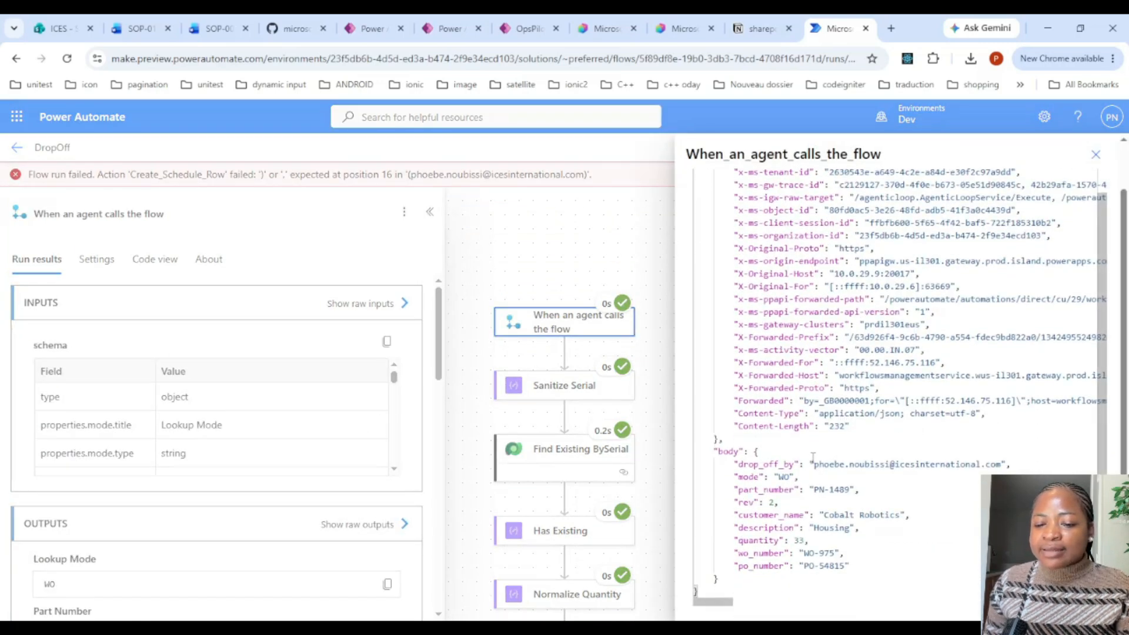
left_click_drag(812, 464, 1002, 463)
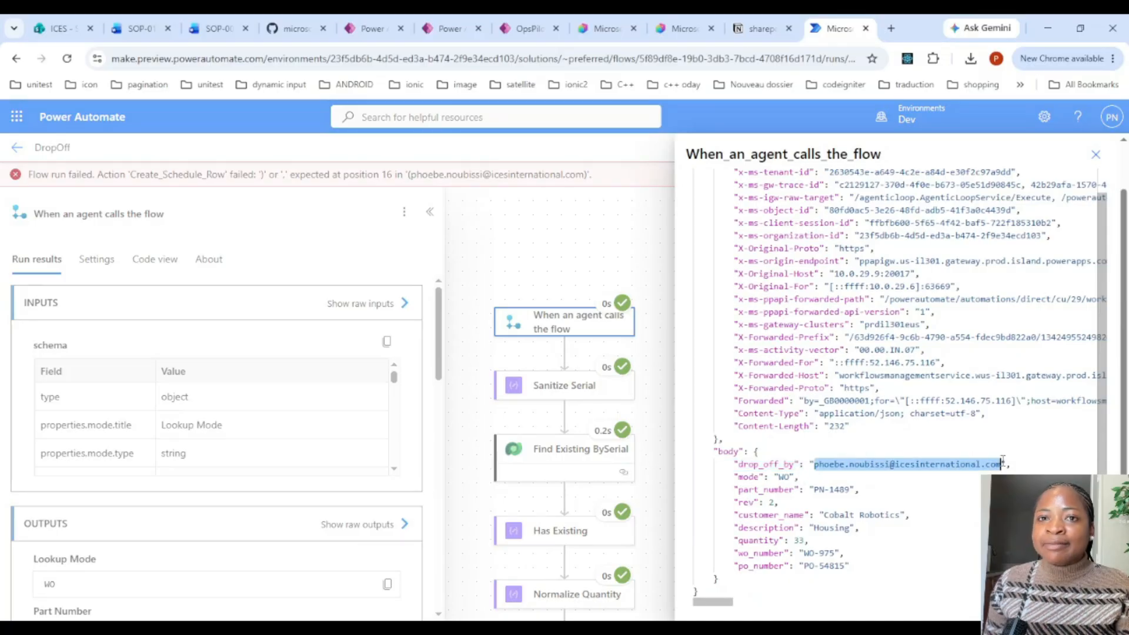
left_click(1093, 157)
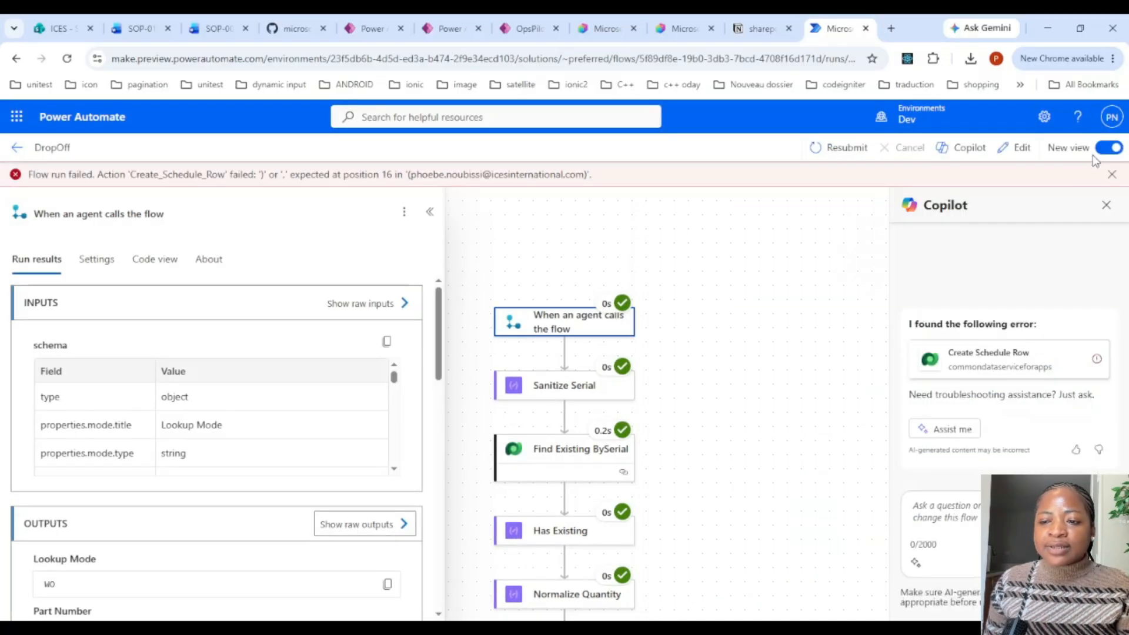
Open the DropOff flow for editing and insert a Dataverse List rows action on the Users table after Sanitize Serial
left_click(1020, 151)
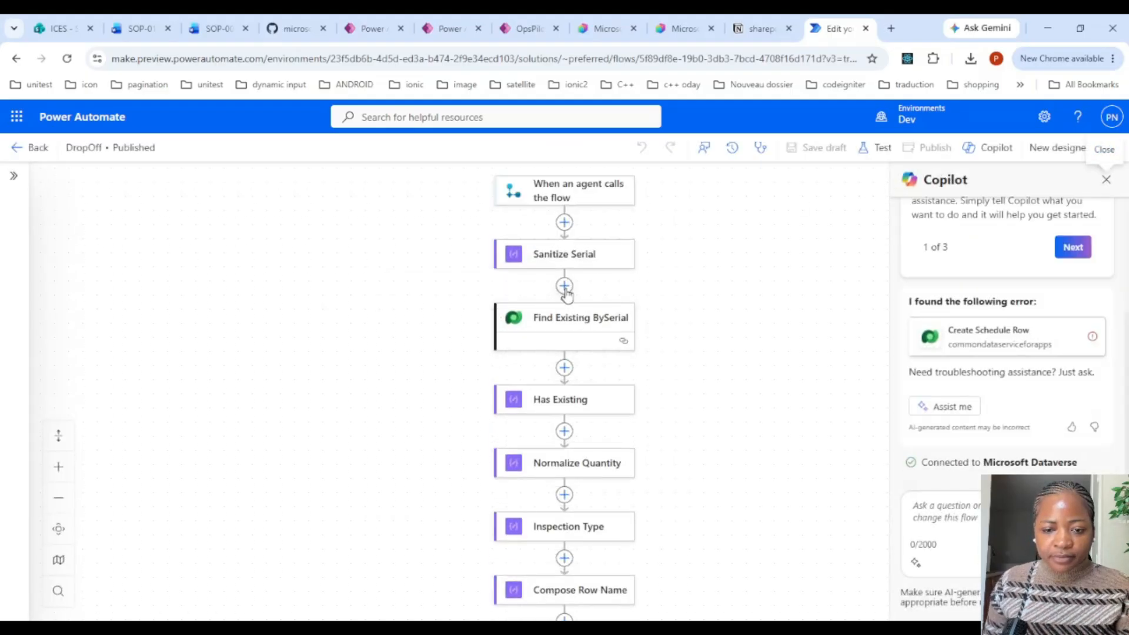
left_click(564, 286)
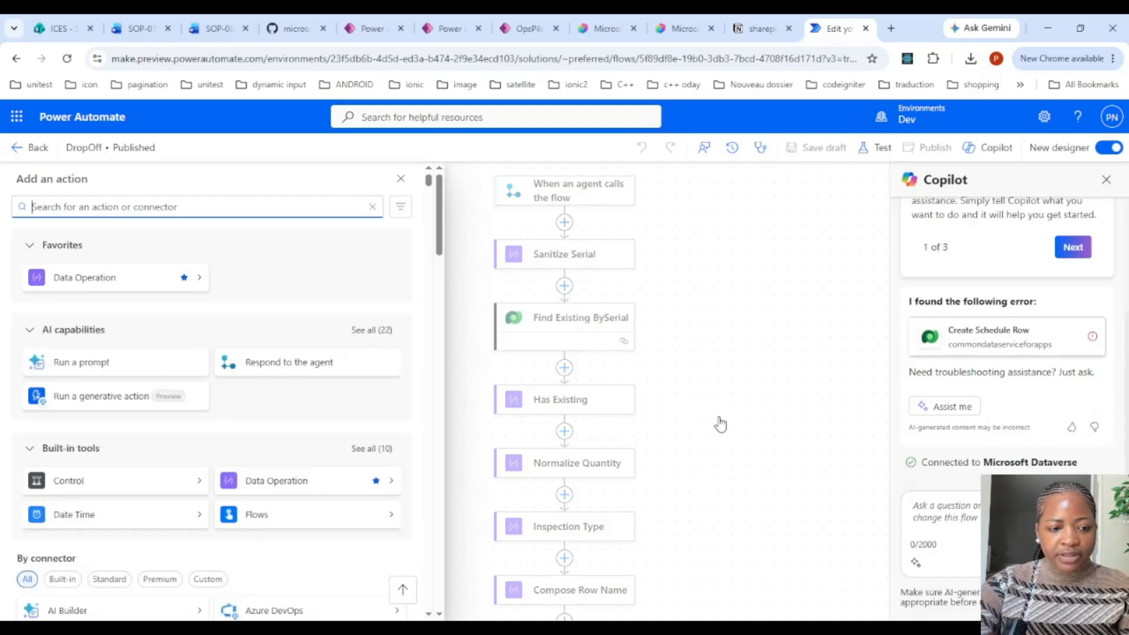
type("list rows")
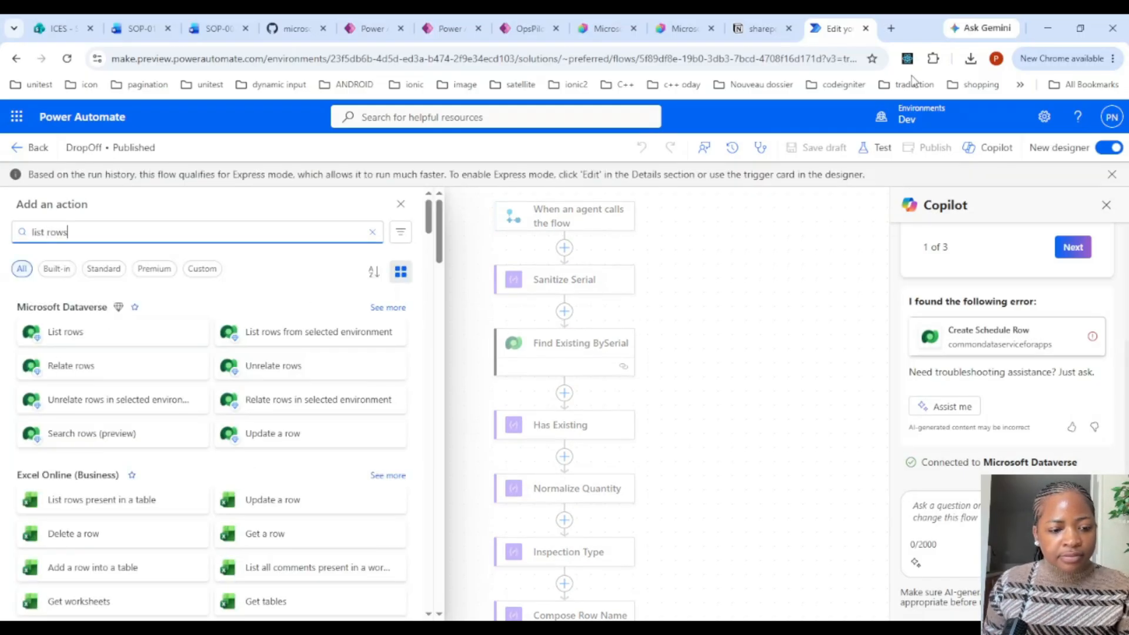
left_click(156, 343)
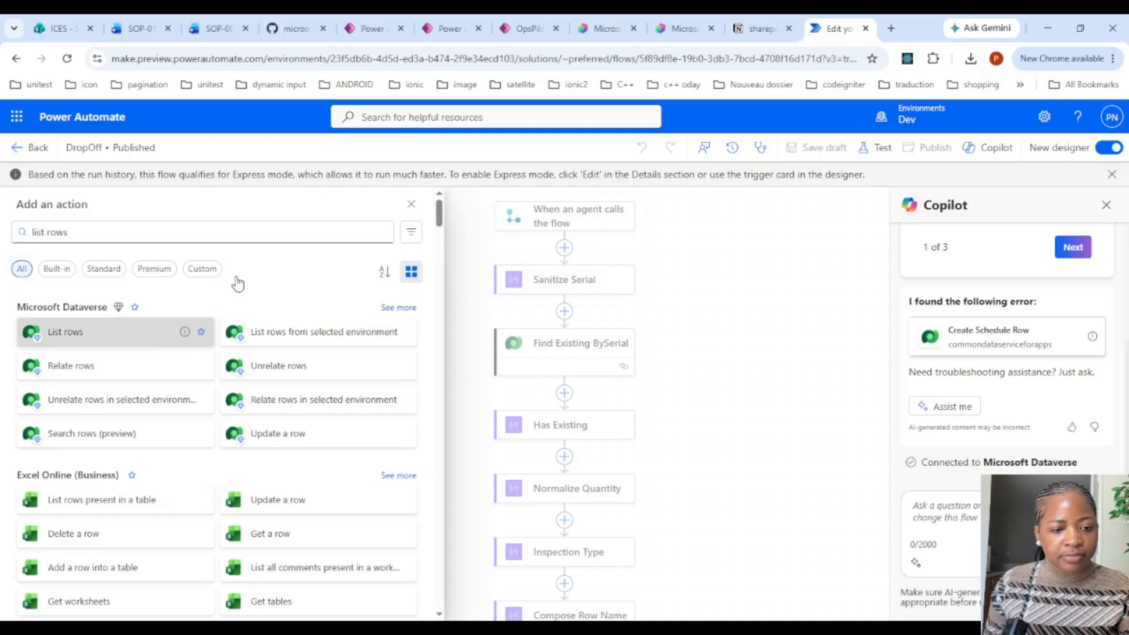
left_click(149, 323)
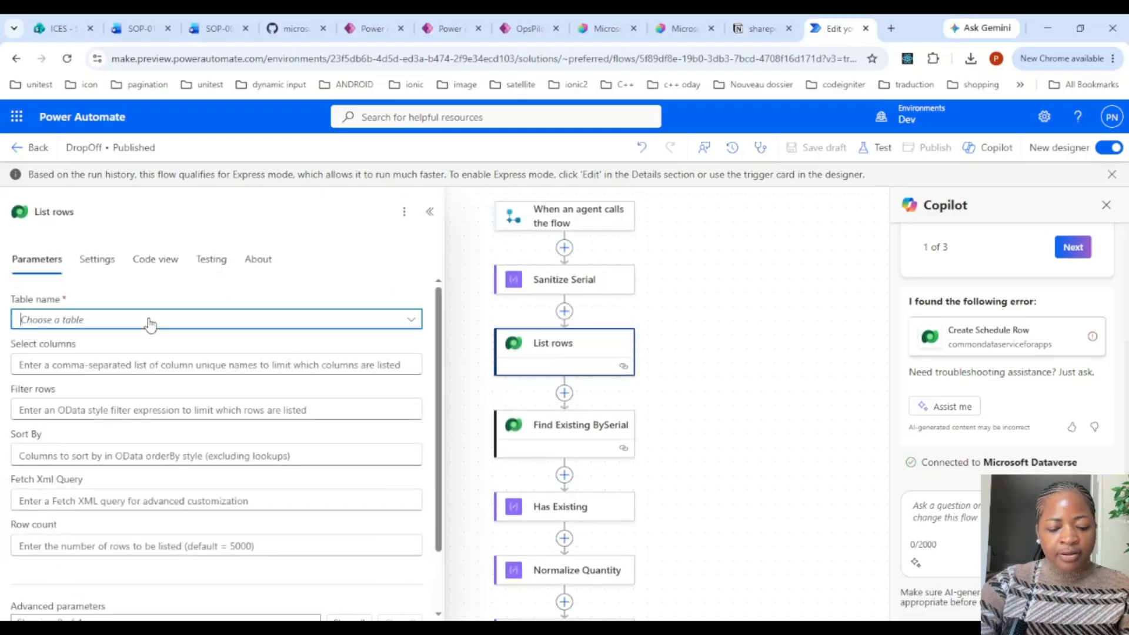
type("user")
scroll(567, 466, "down", 10)
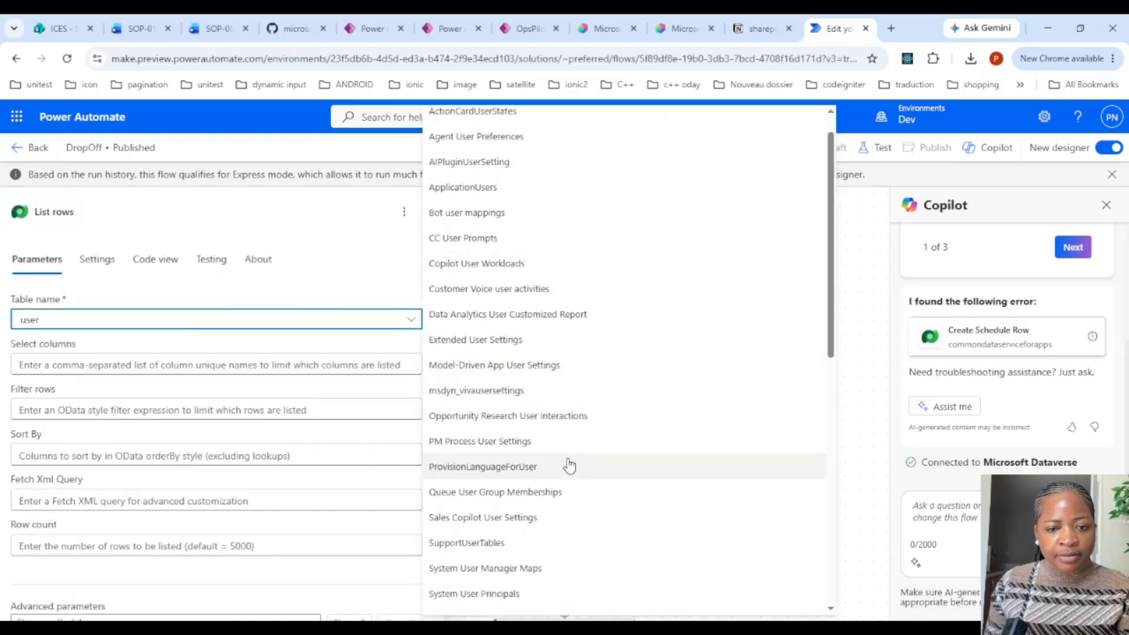
left_click(441, 475)
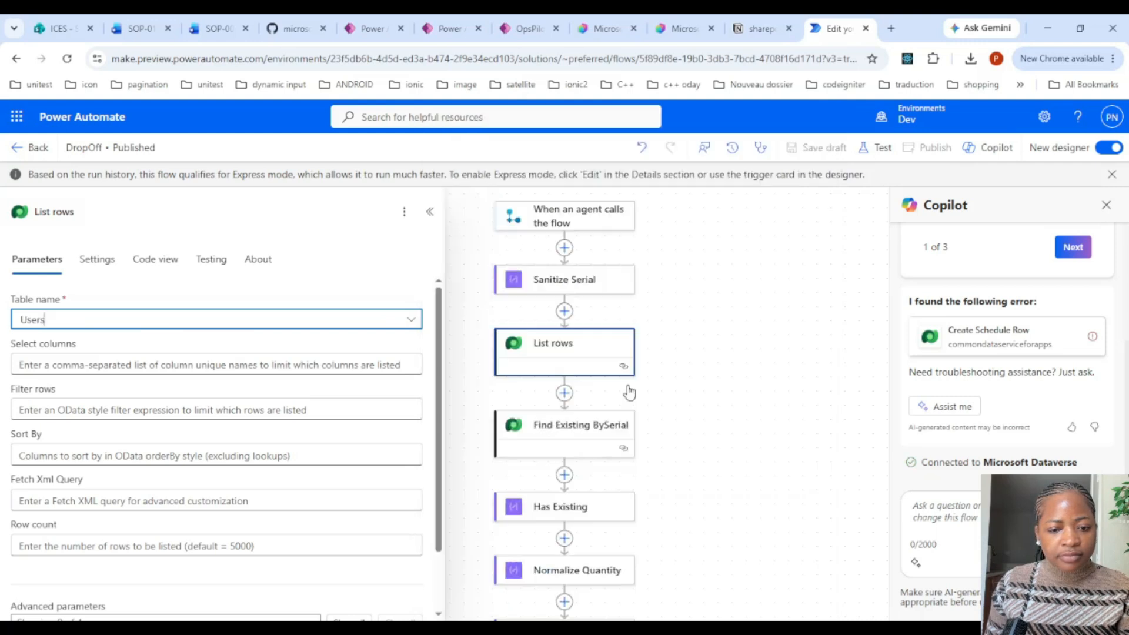
Filter the Users rows with internalemailaddress eq '[Drop-Off By (User ID)]', using the trigger's dynamic value, and set the row count to 1
left_click(79, 367)
left_click(154, 406)
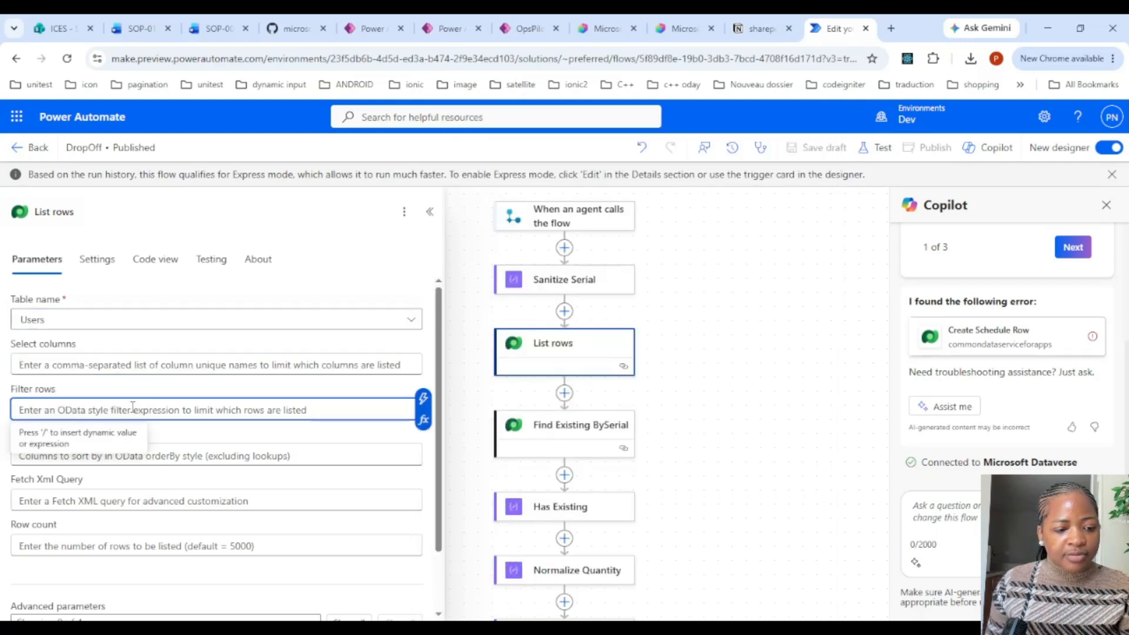
type("internalemailaddress eq '")
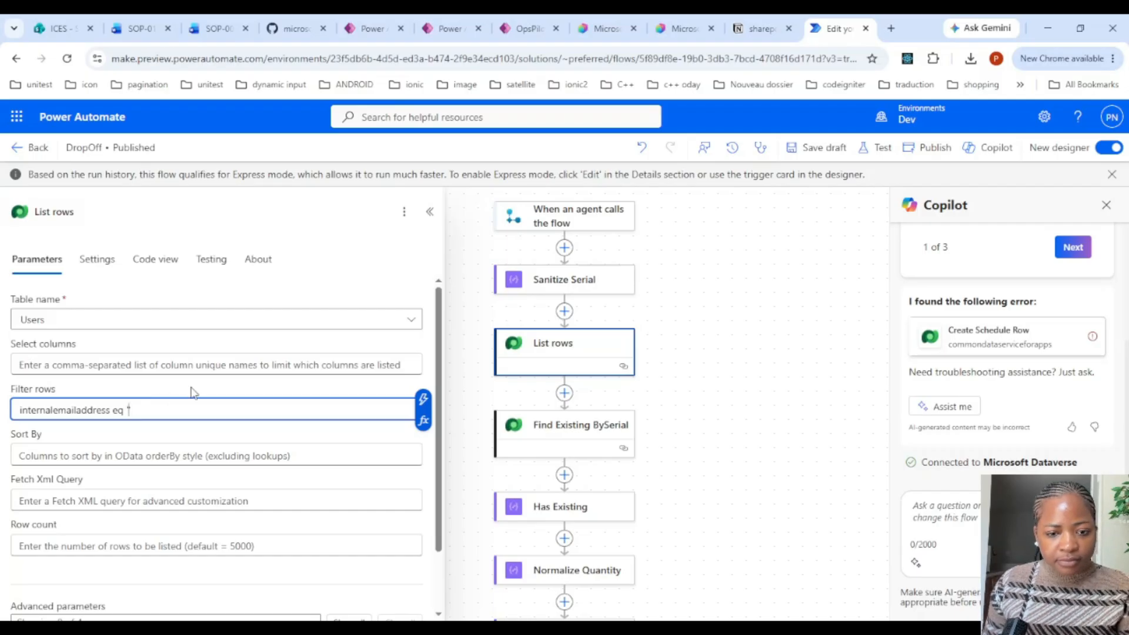
left_click(423, 400)
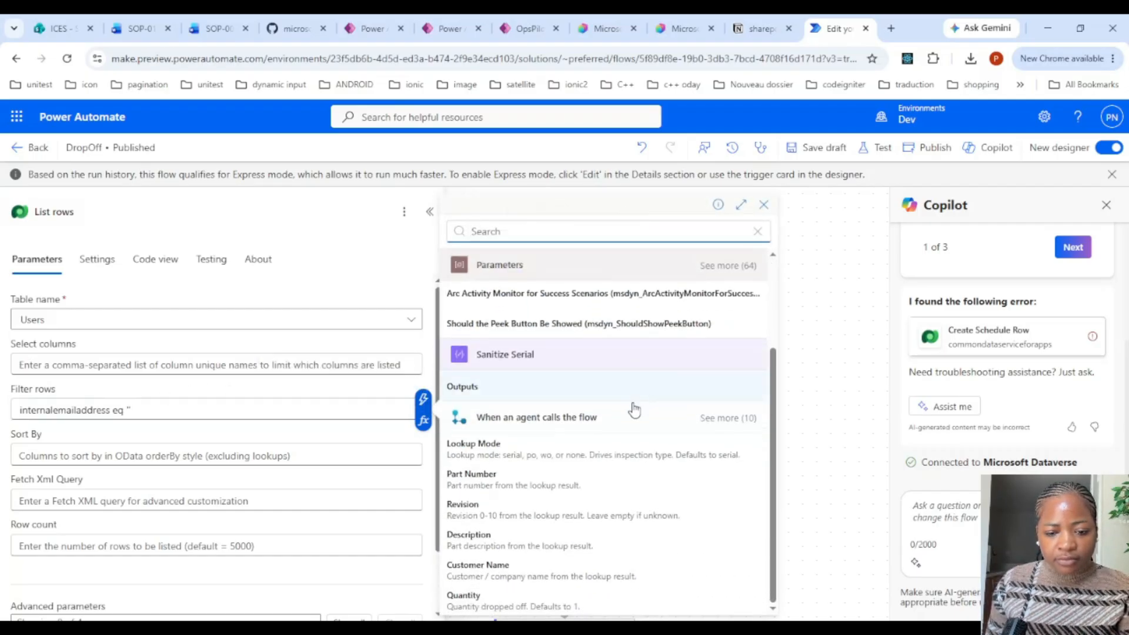
left_click(728, 418)
scroll(685, 452, "down", 2)
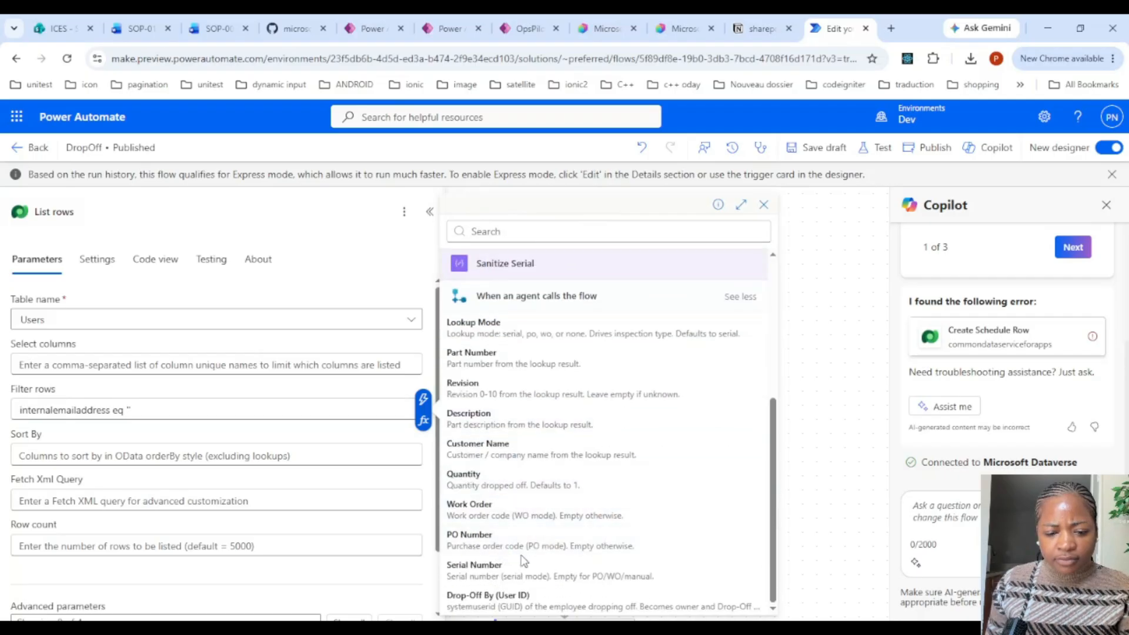
left_click(544, 598)
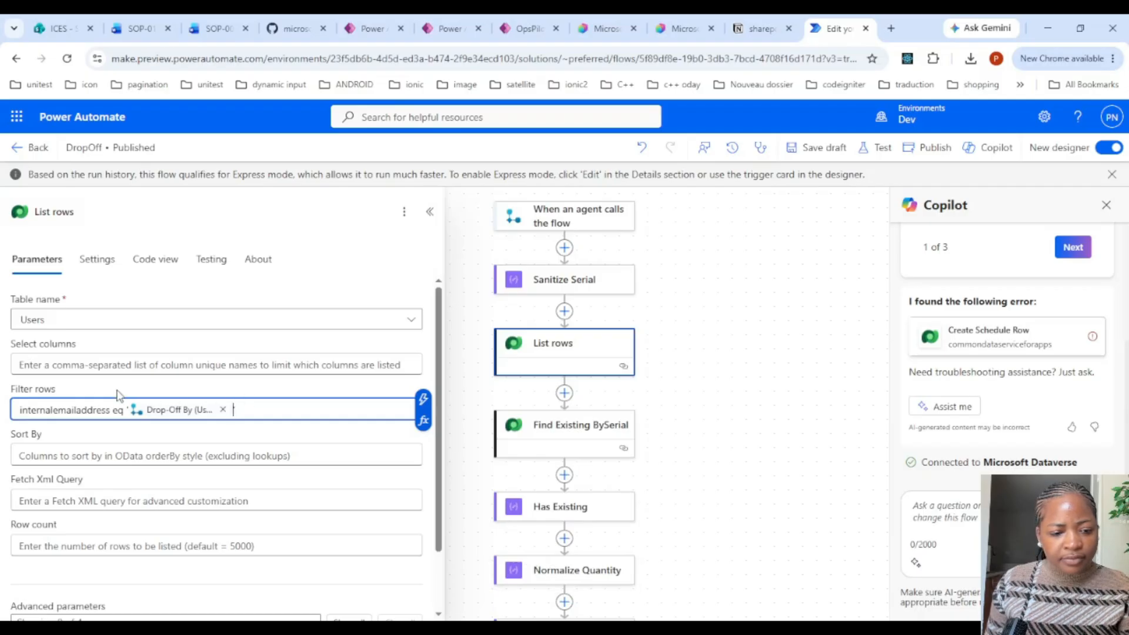
type("'")
scroll(105, 479, "down", 1)
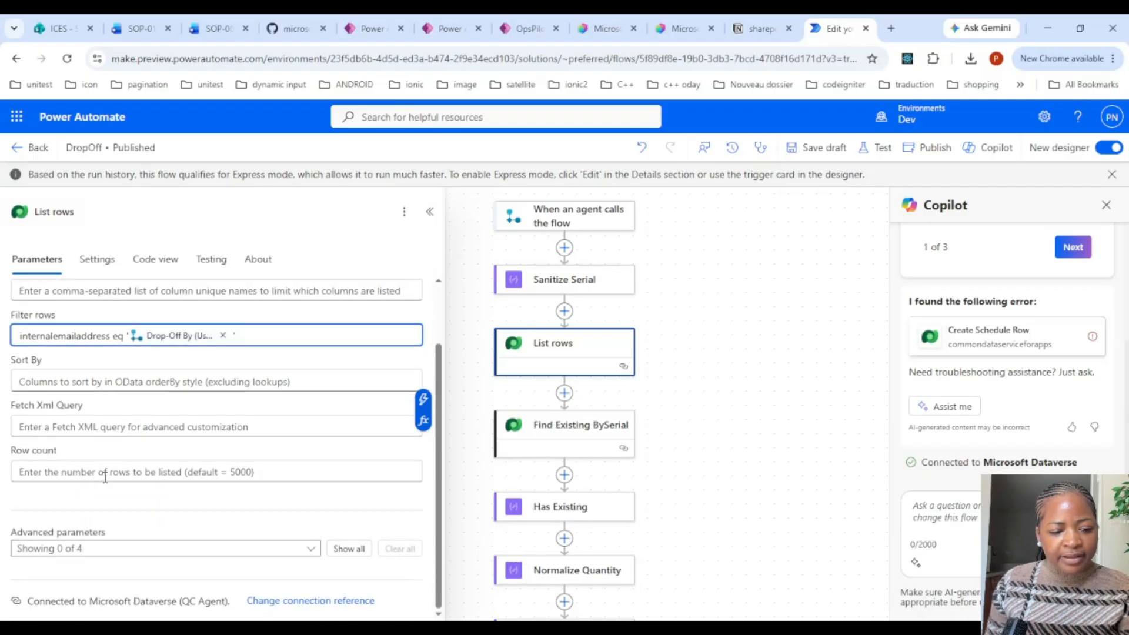
left_click(106, 473)
type("1")
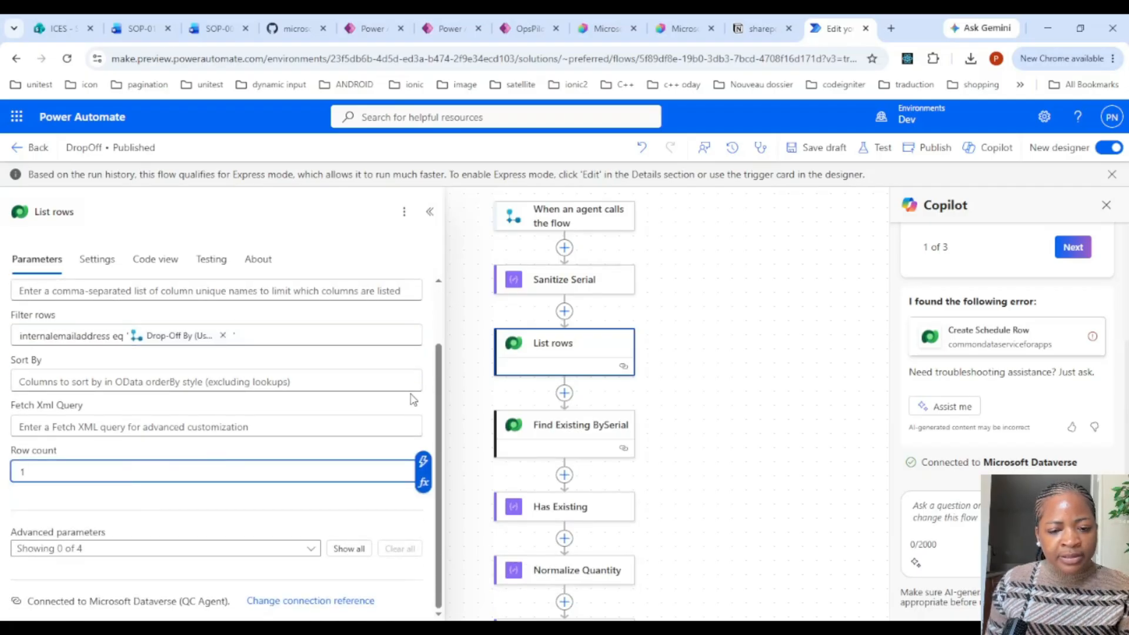
Insert a Data Operation Compose action between List rows and Find Existing BySerial
left_click(564, 392)
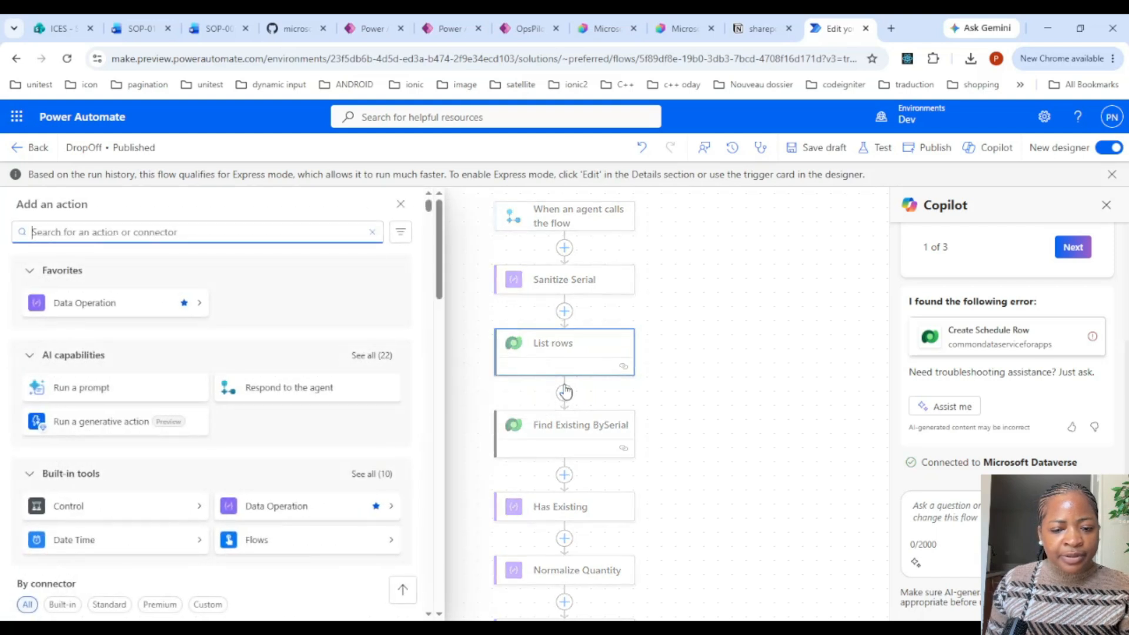
type("compose")
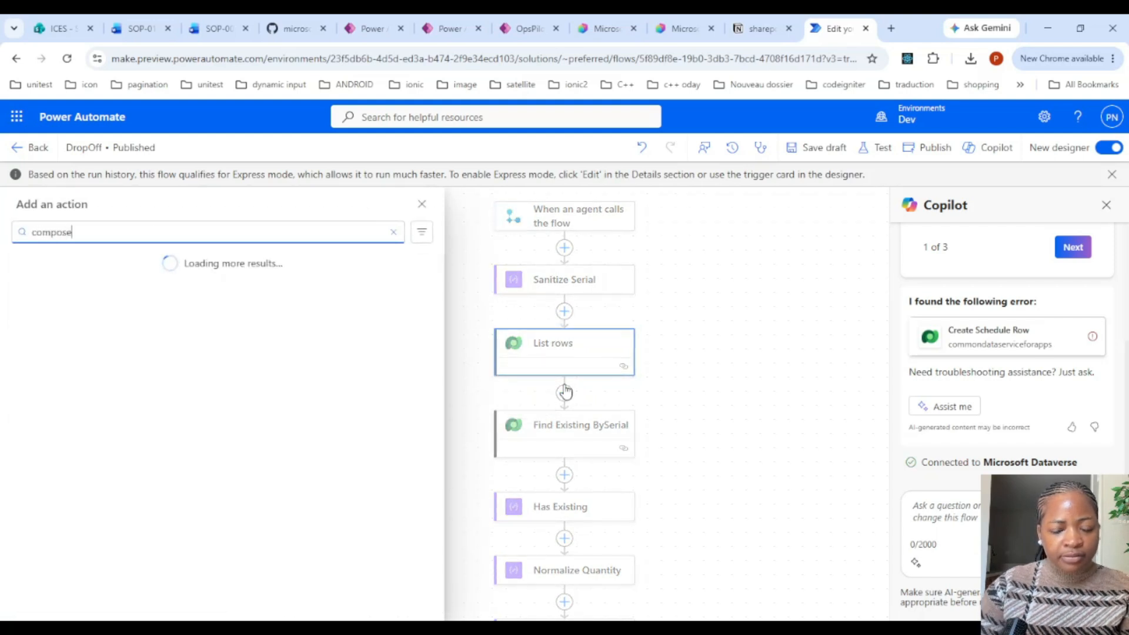
left_click(73, 333)
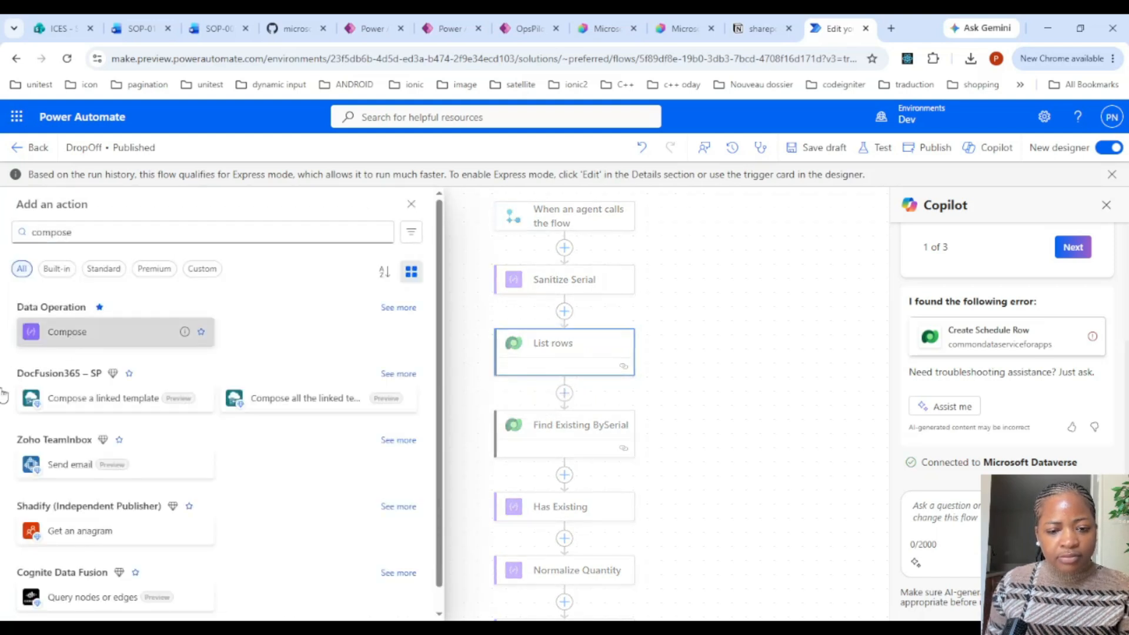
left_click(304, 314)
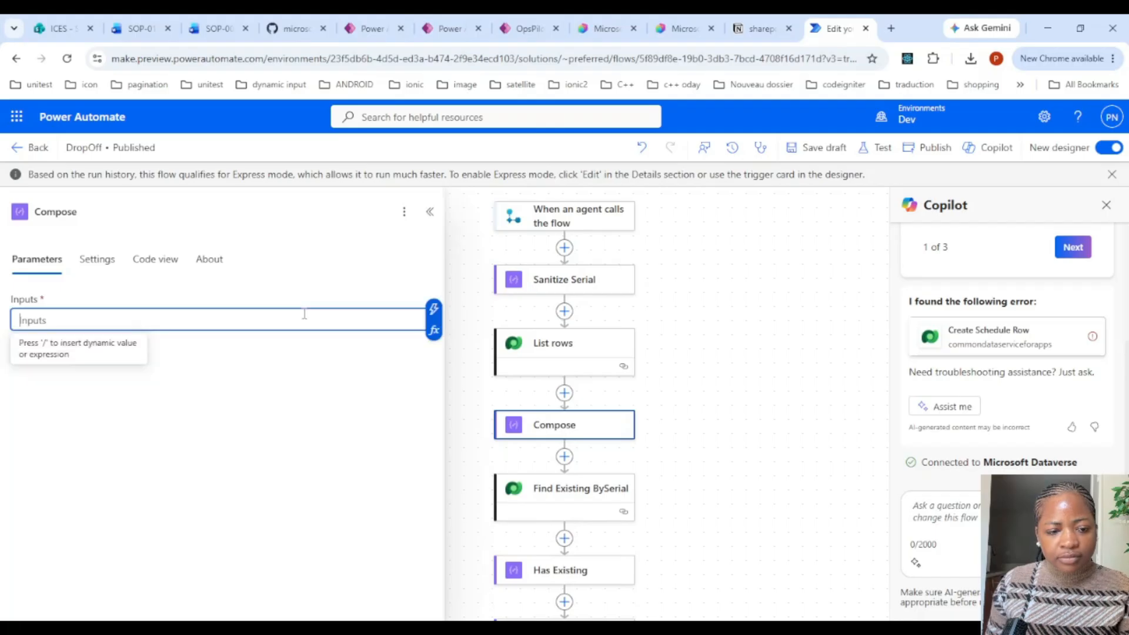
left_click(434, 330)
key("Escape")
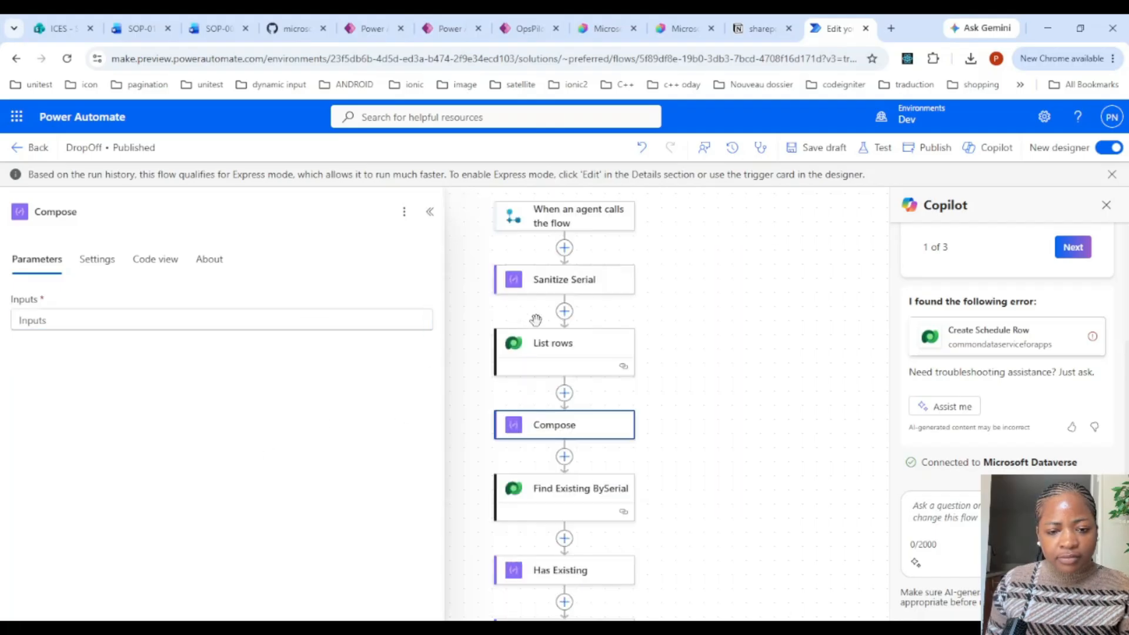
Rename the List rows action as LookupUser
left_click(541, 361)
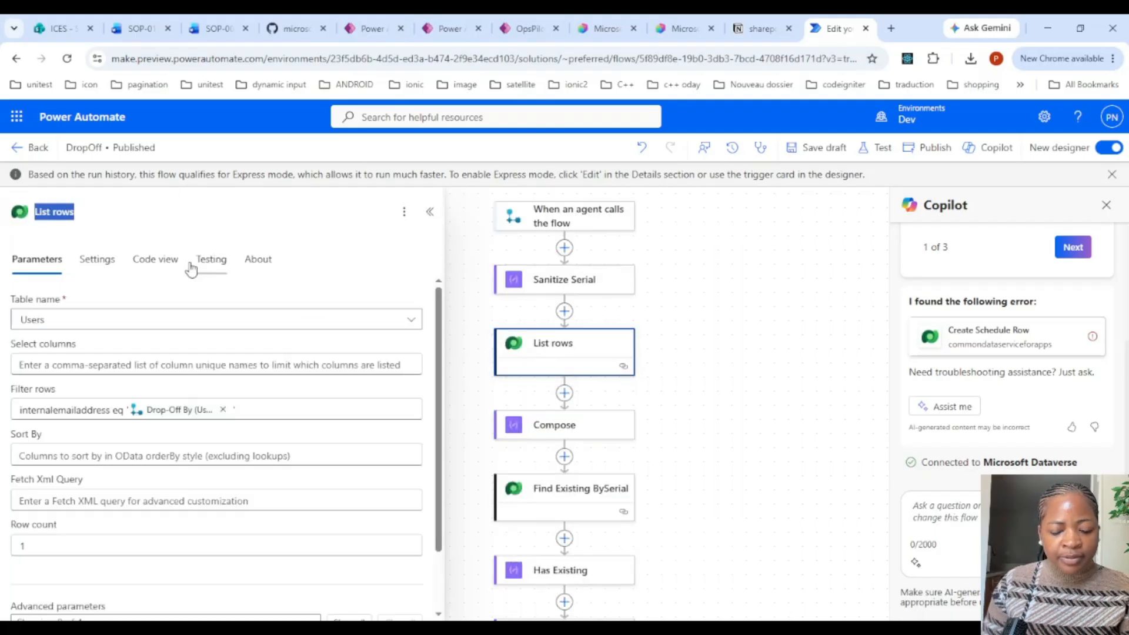
type("LookupUser")
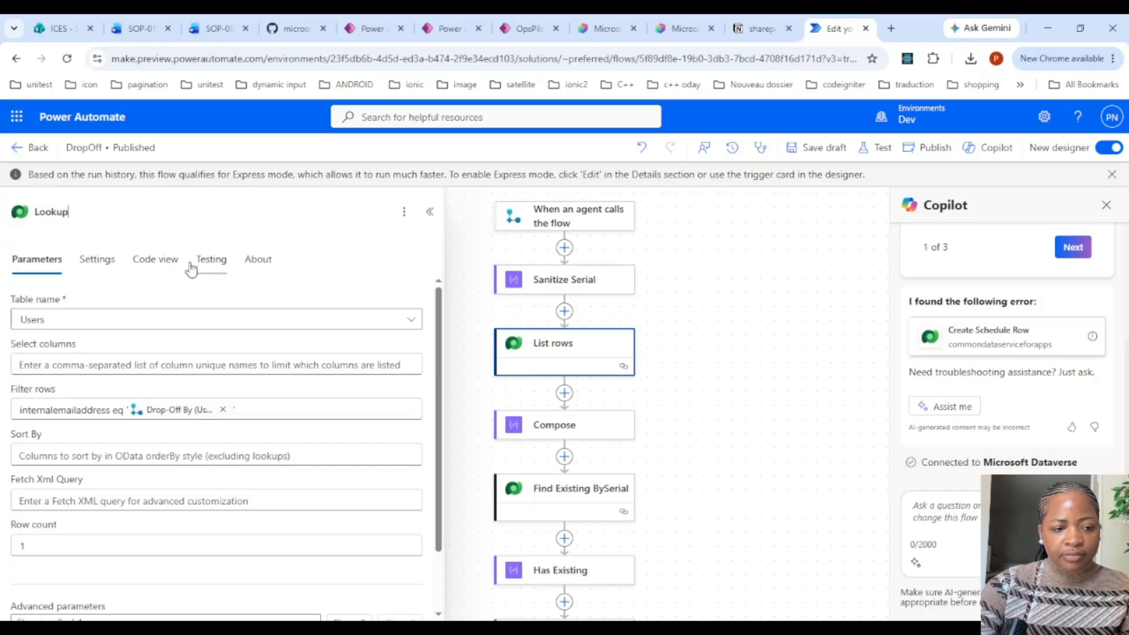
left_click(396, 286)
Set the Compose action's input to the expression outputs('LookupUser')?['body/value'][0]?['systemuserid']
left_click(590, 434)
left_click(235, 317)
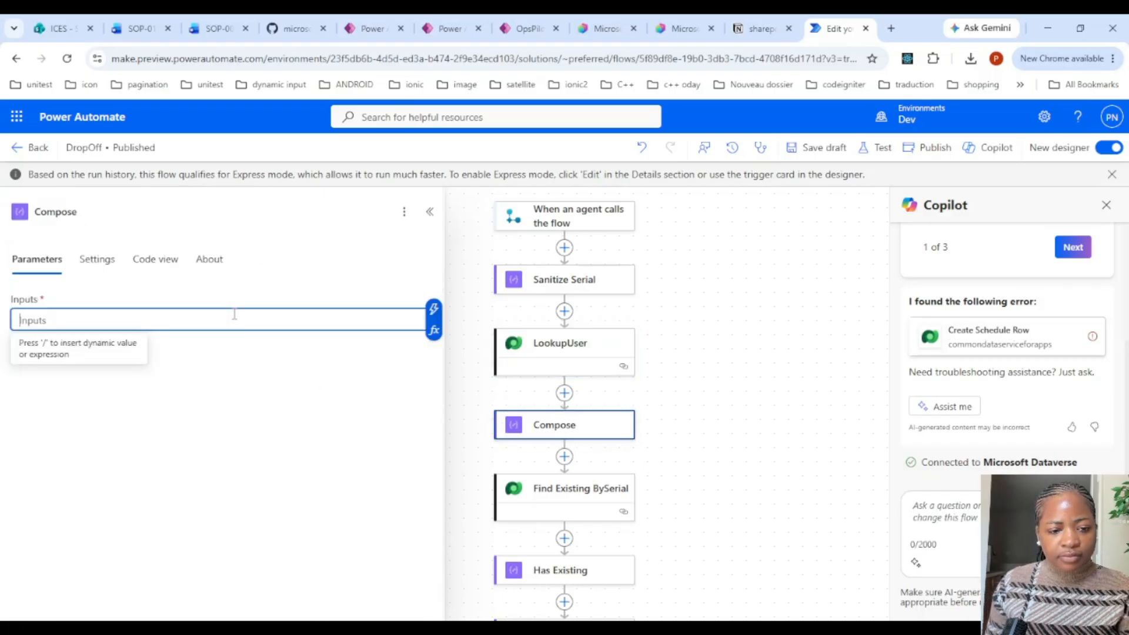
left_click(435, 329)
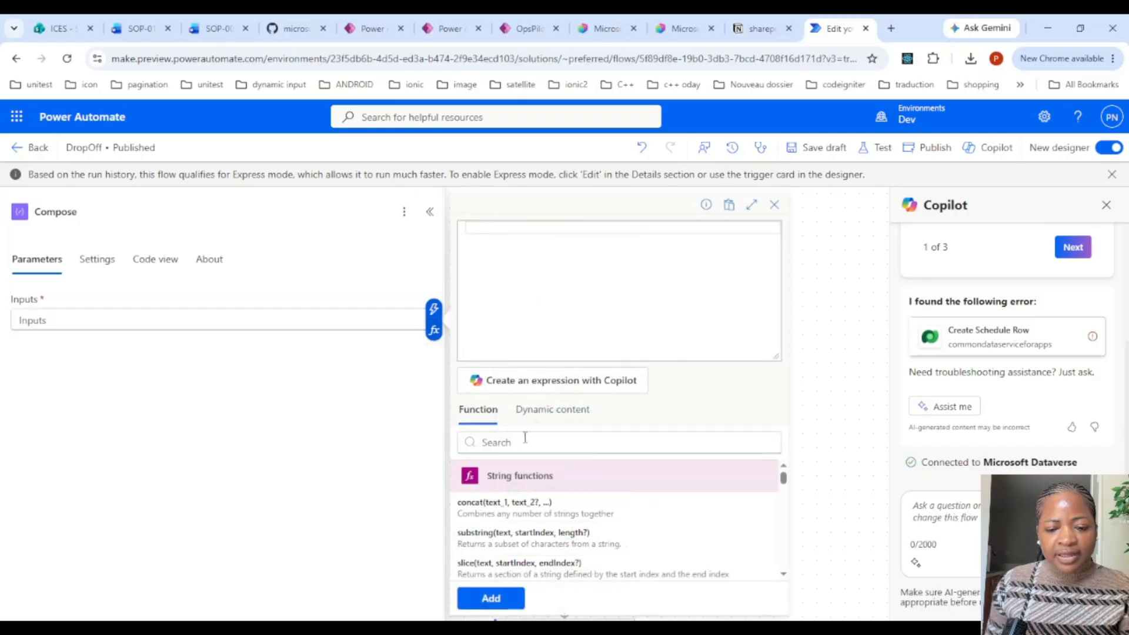
left_click(544, 410)
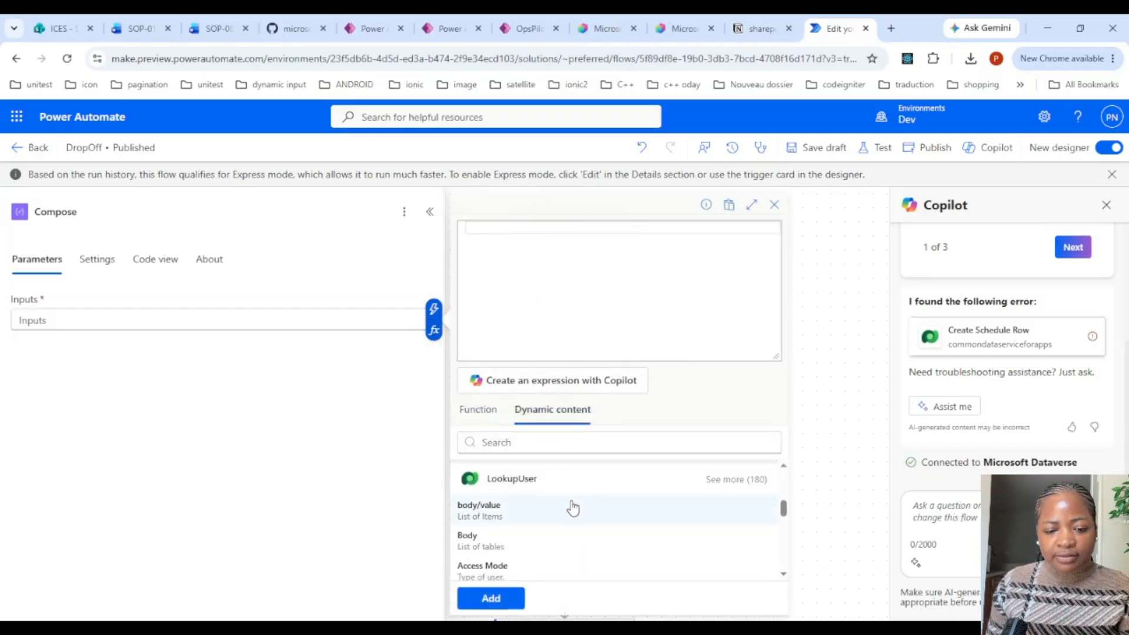
left_click(572, 507)
type("[")
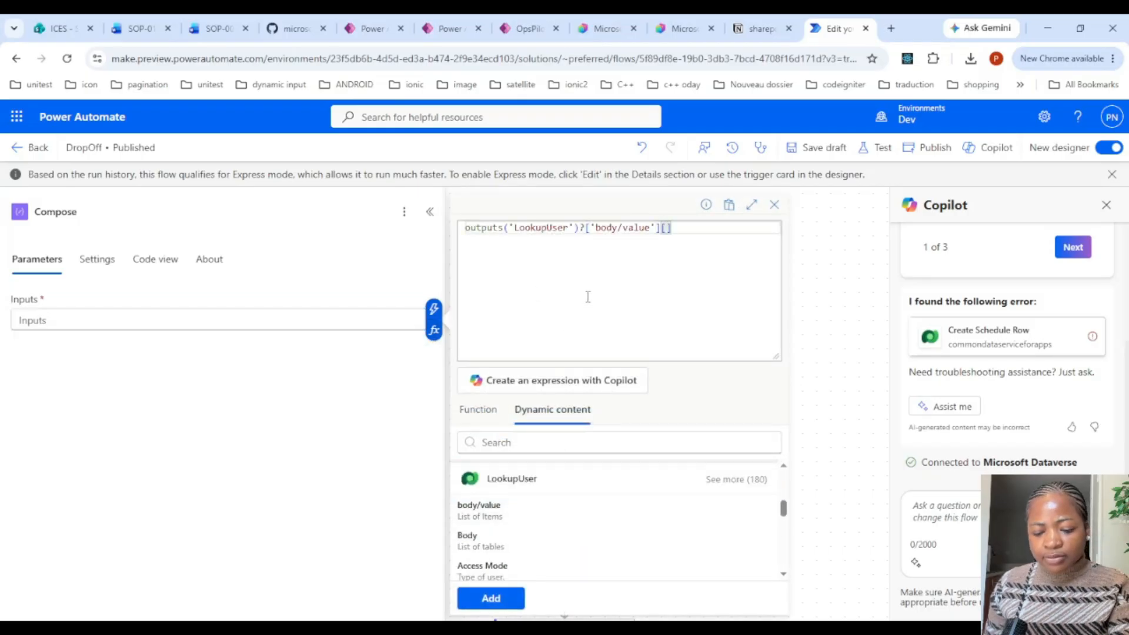
type("0")
left_click(693, 227)
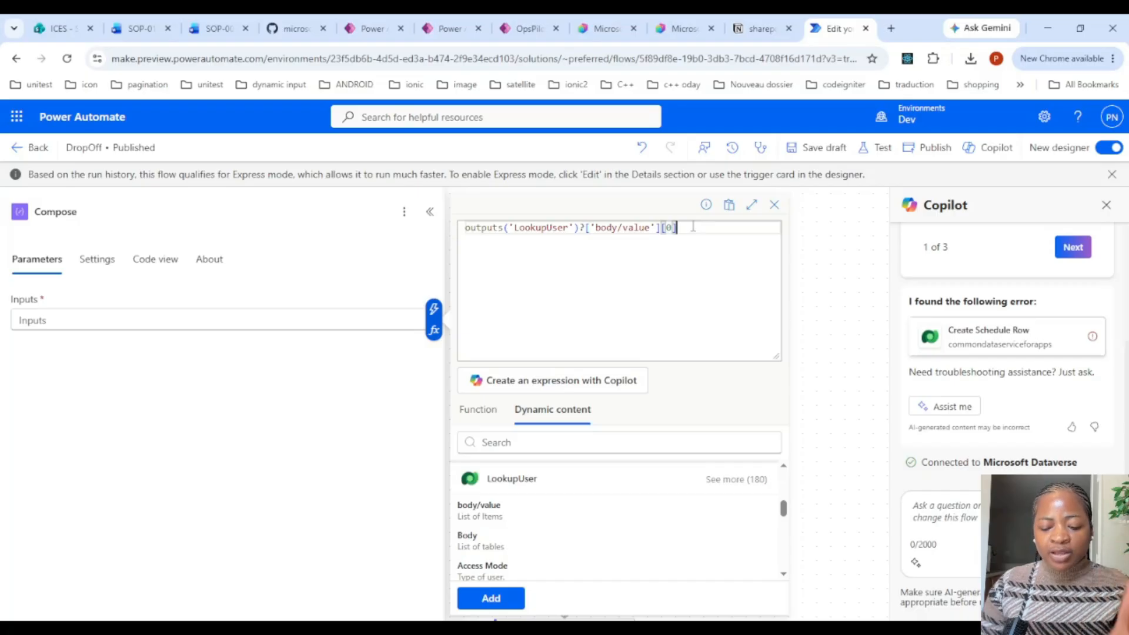
type("?['systemus")
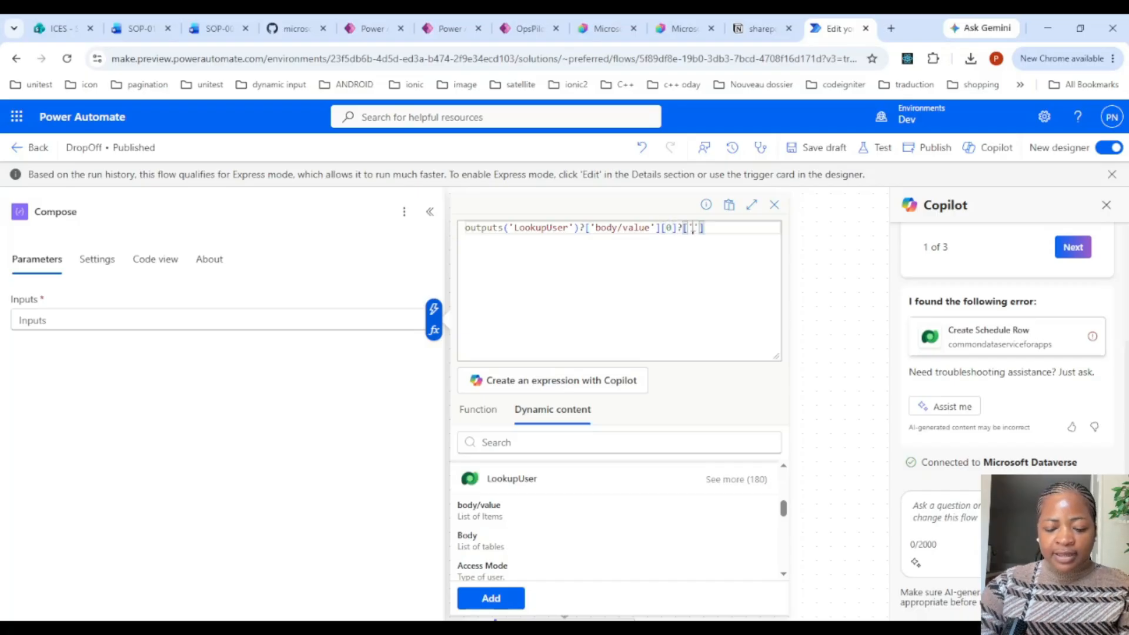
type("erid")
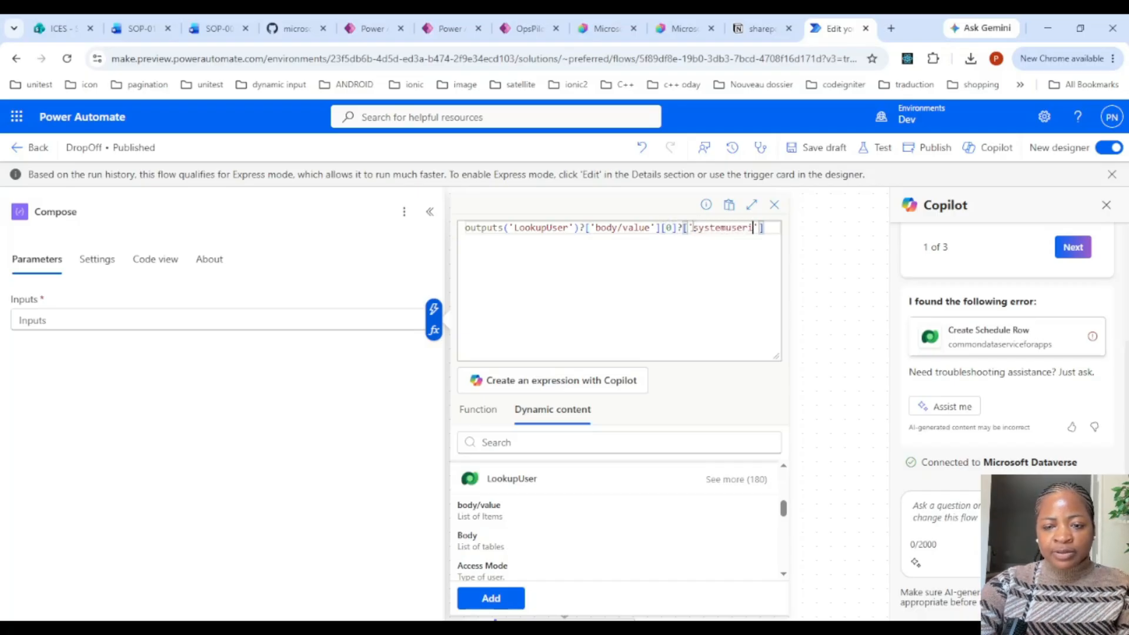
left_click(491, 598)
Rename the Compose action as MyGuild
double_click(132, 213)
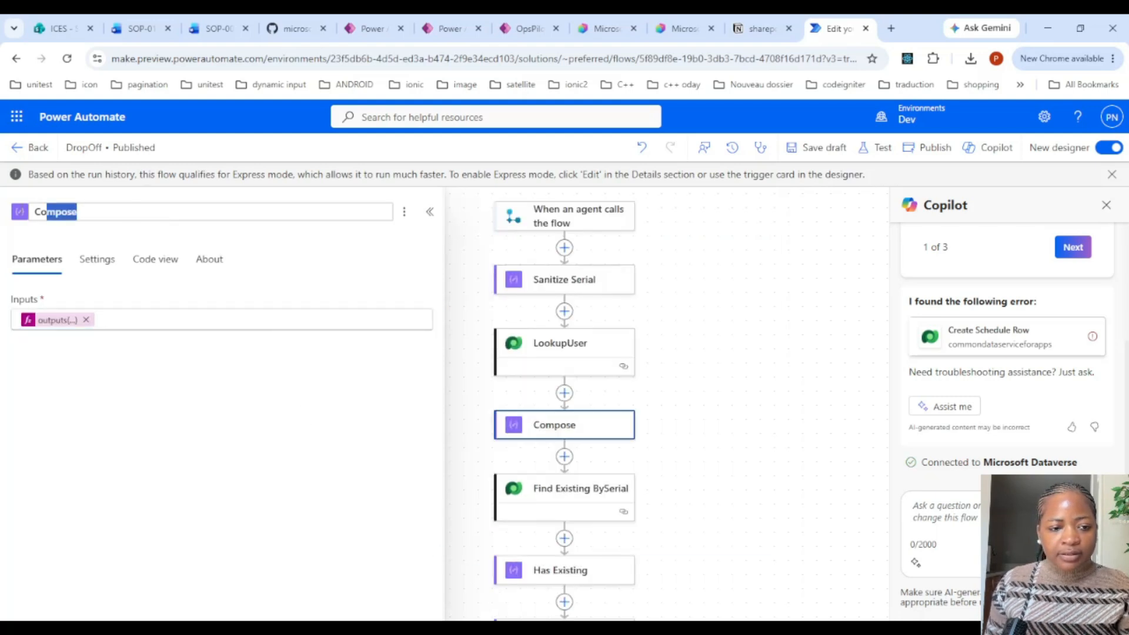
type("M")
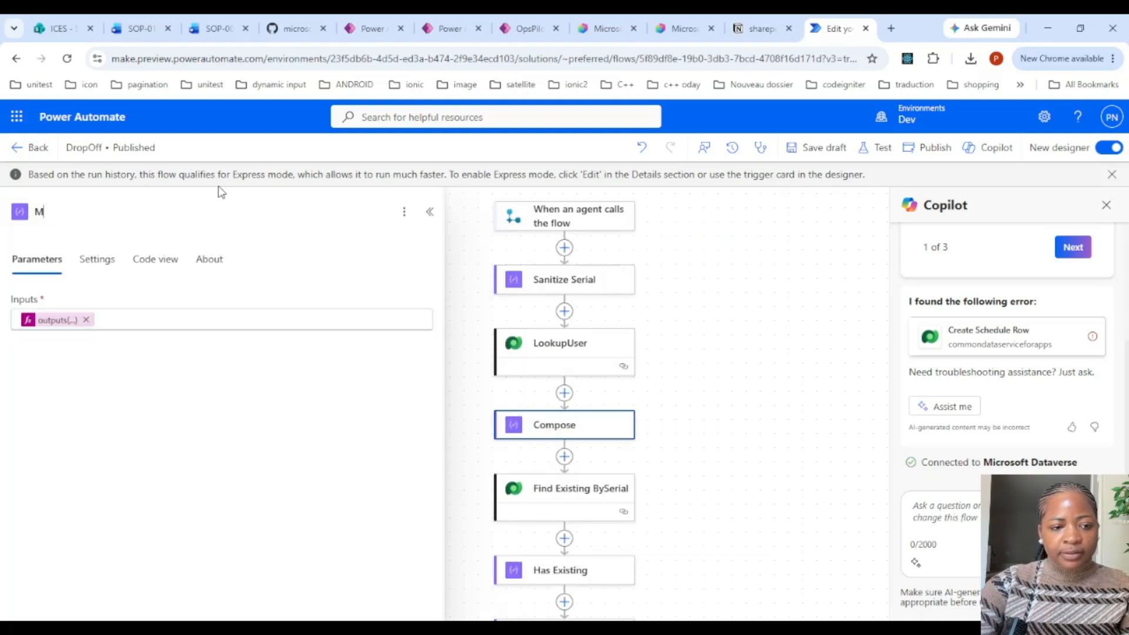
type("yGui")
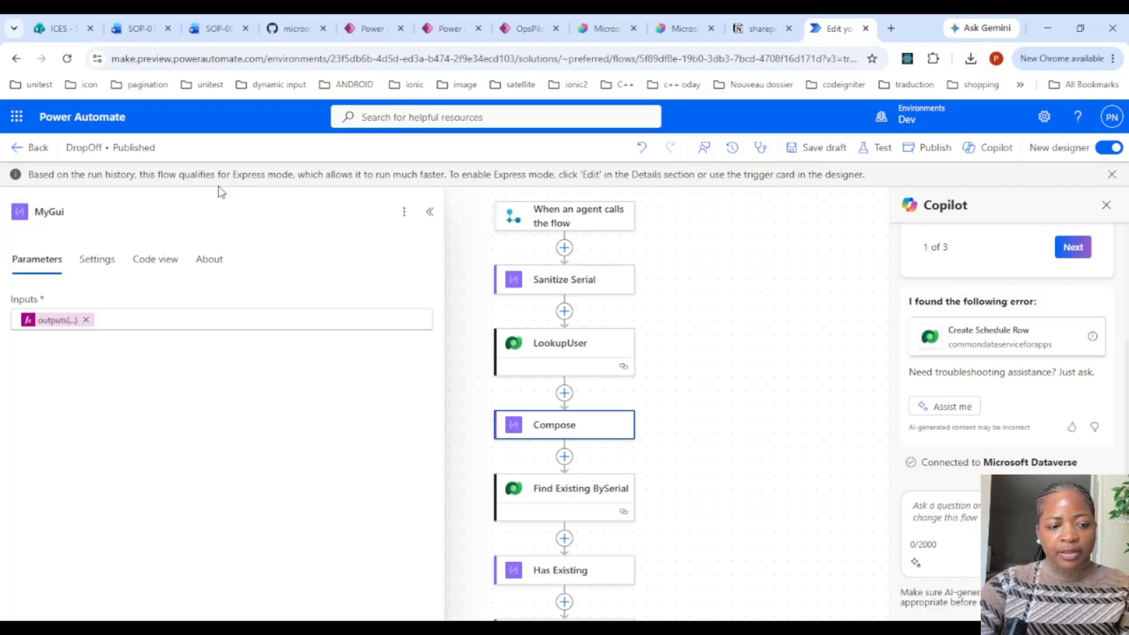
type("ld")
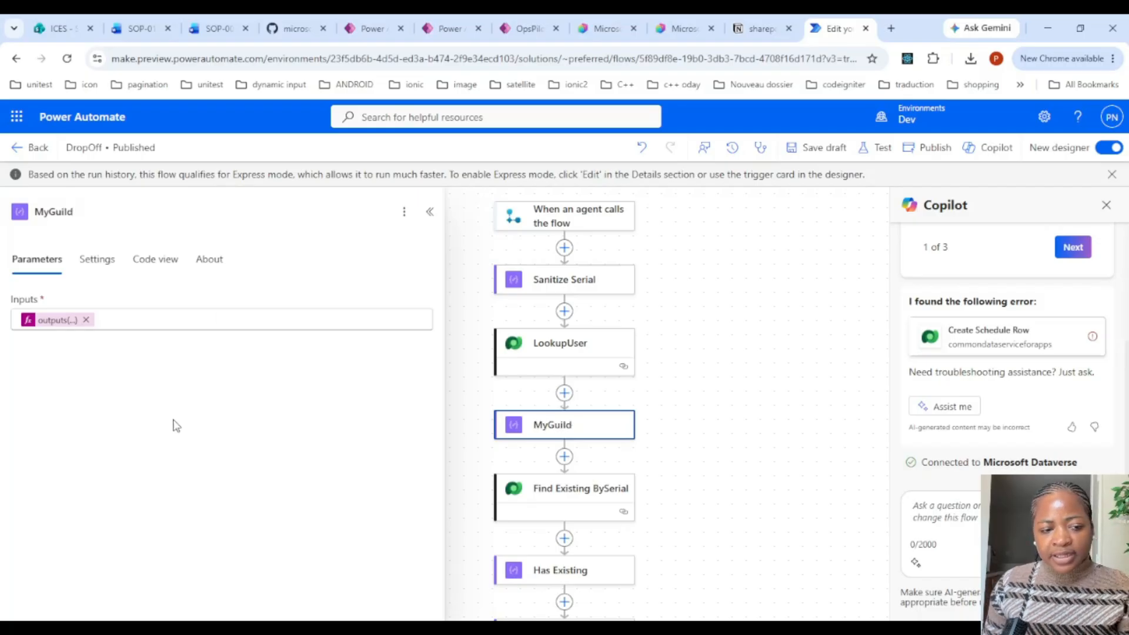
Examine the filter rows expression of the Find Existing BySerial action without changing it
scroll(646, 367, "down", 3)
left_click(584, 357)
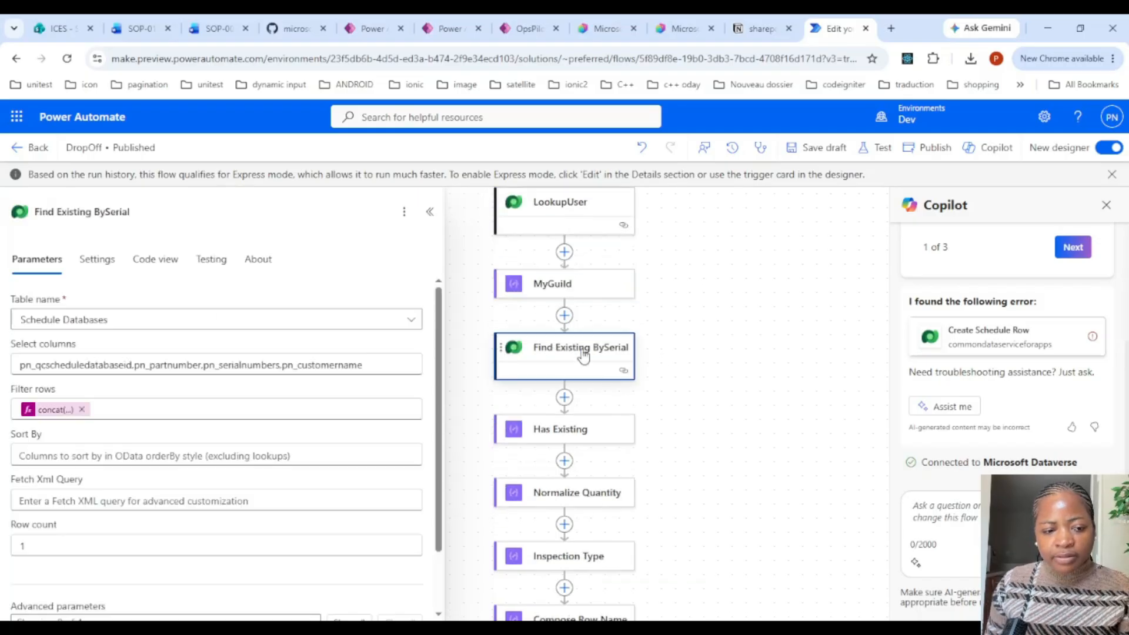
left_click(39, 411)
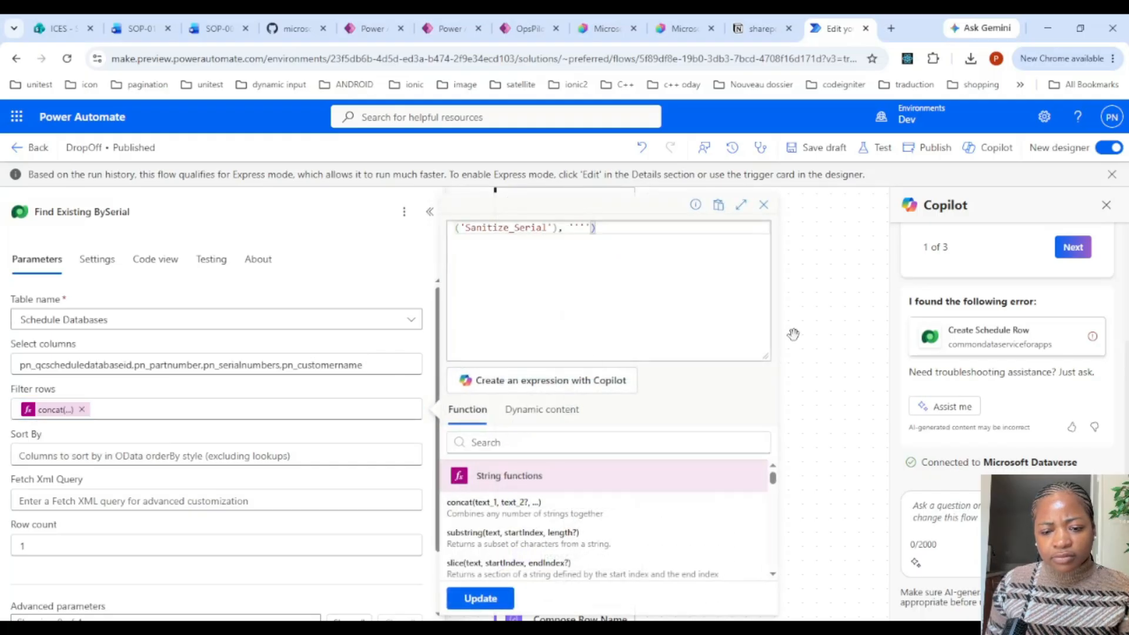
left_click(803, 348)
Expand the False branch of Branch On Existing and open its Create Schedule Row action
scroll(788, 341, "down", 6)
left_click(625, 296)
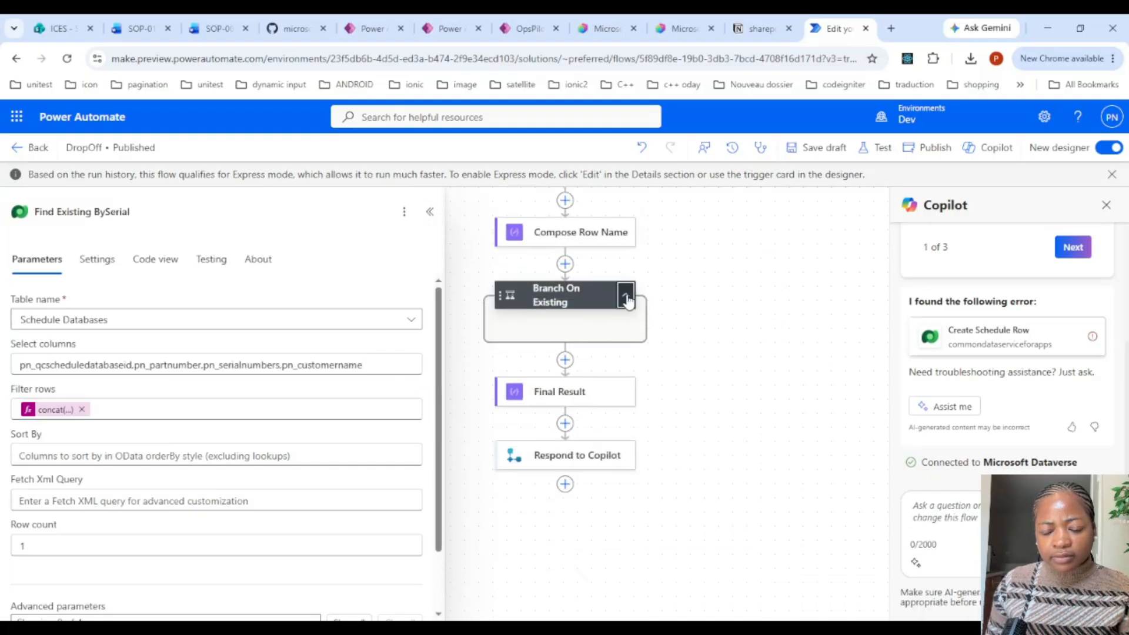
left_click(771, 343)
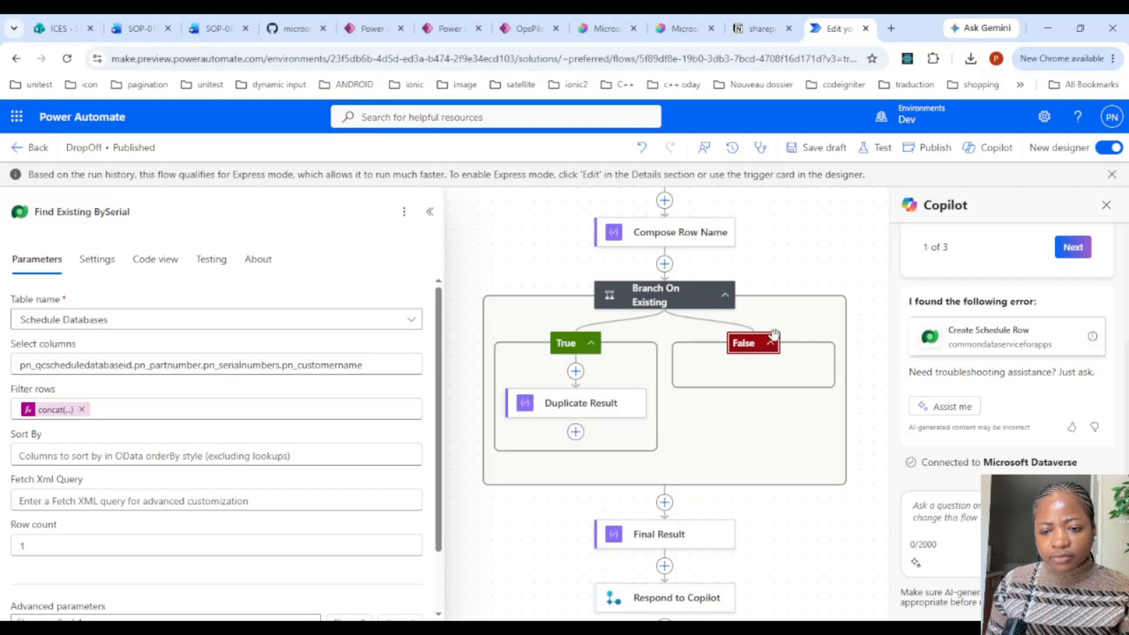
left_click(555, 411)
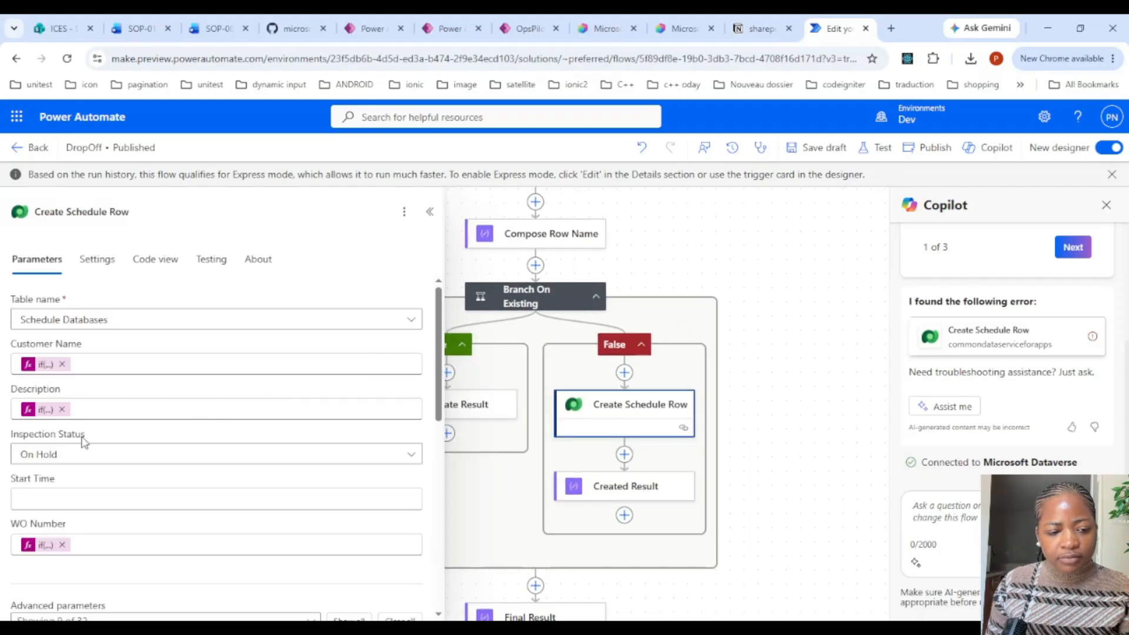
Set Drop Off By (Users) in Create Schedule Row to the expression concat('systemusers(', outputs('MyGuild'), ')')
scroll(181, 380, "down", 5)
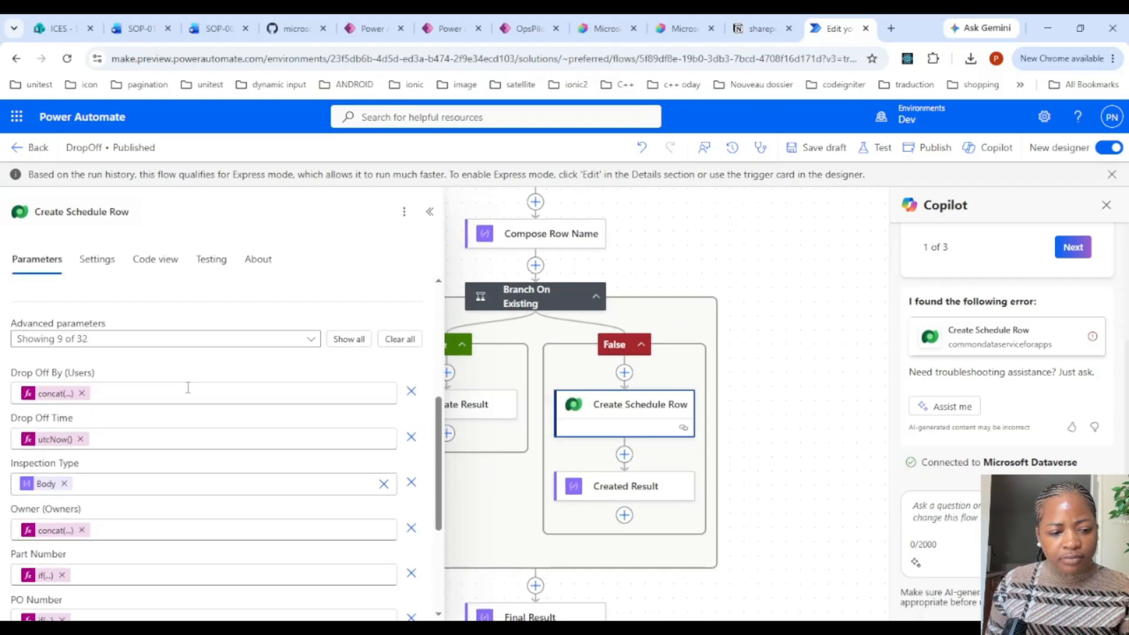
left_click(54, 394)
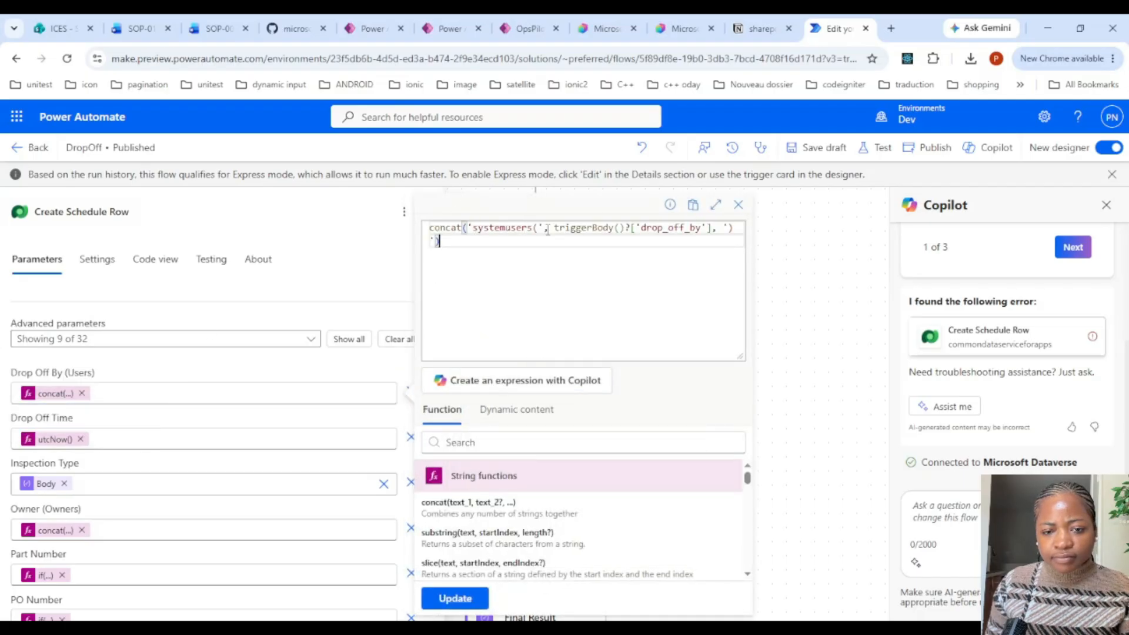
left_click_drag(554, 227, 712, 229)
key("BackSpace")
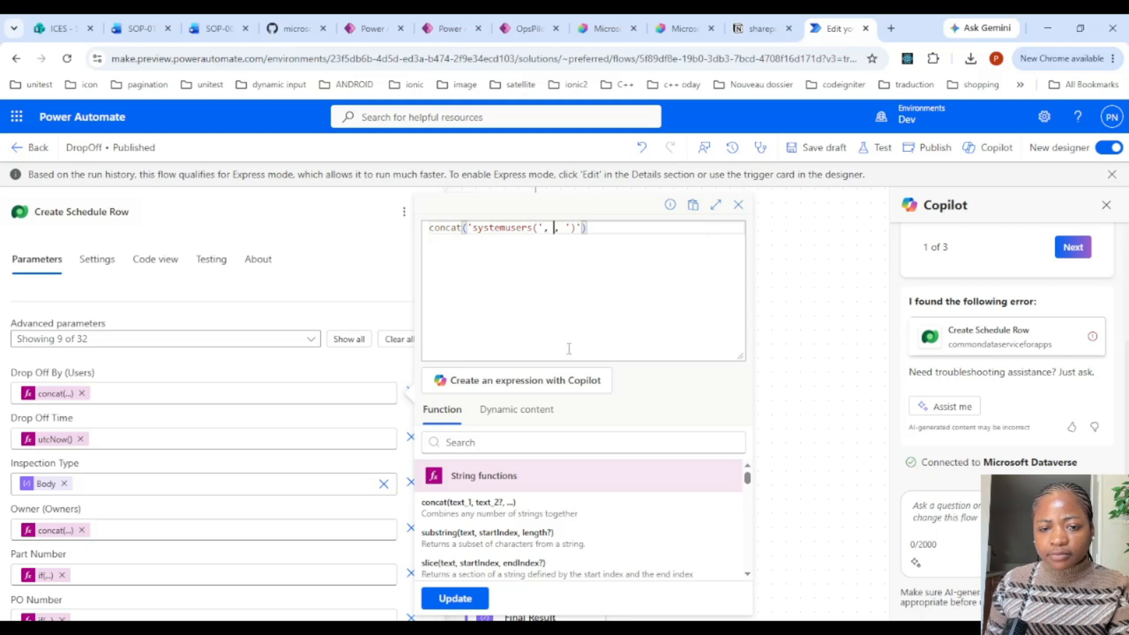
left_click(540, 409)
scroll(646, 509, "down", 5)
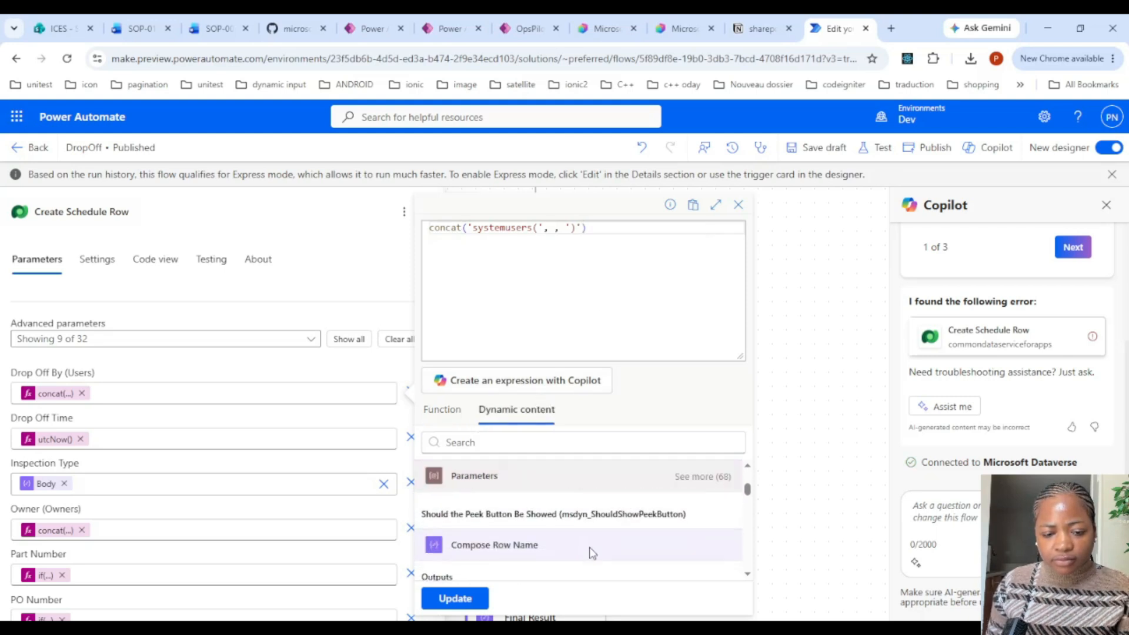
scroll(592, 553, "down", 3)
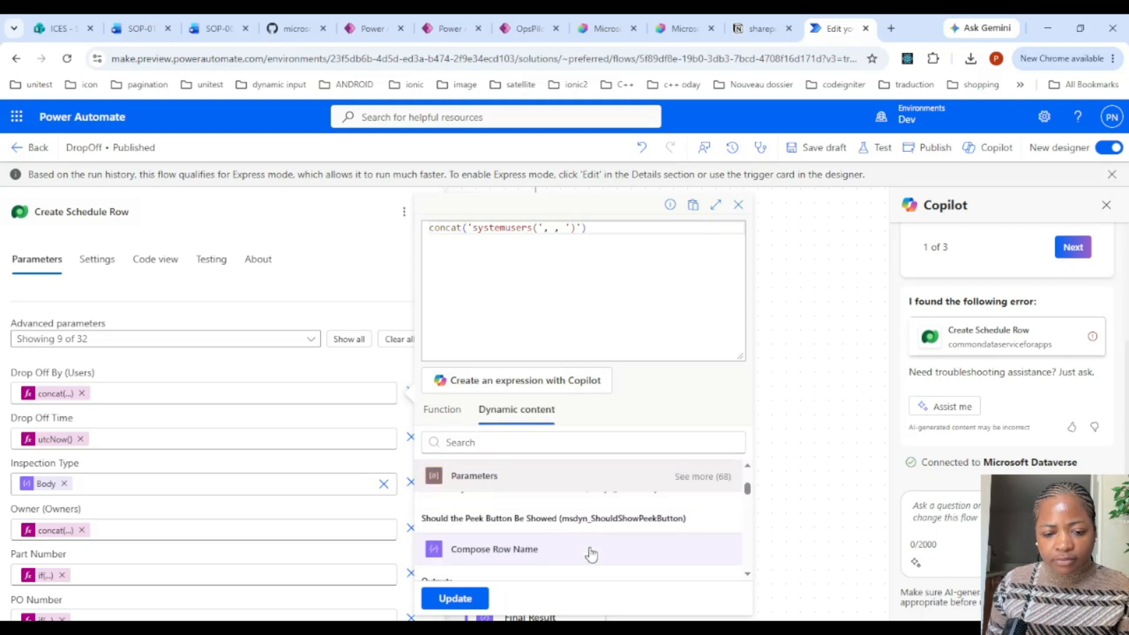
scroll(591, 553, "down", 5)
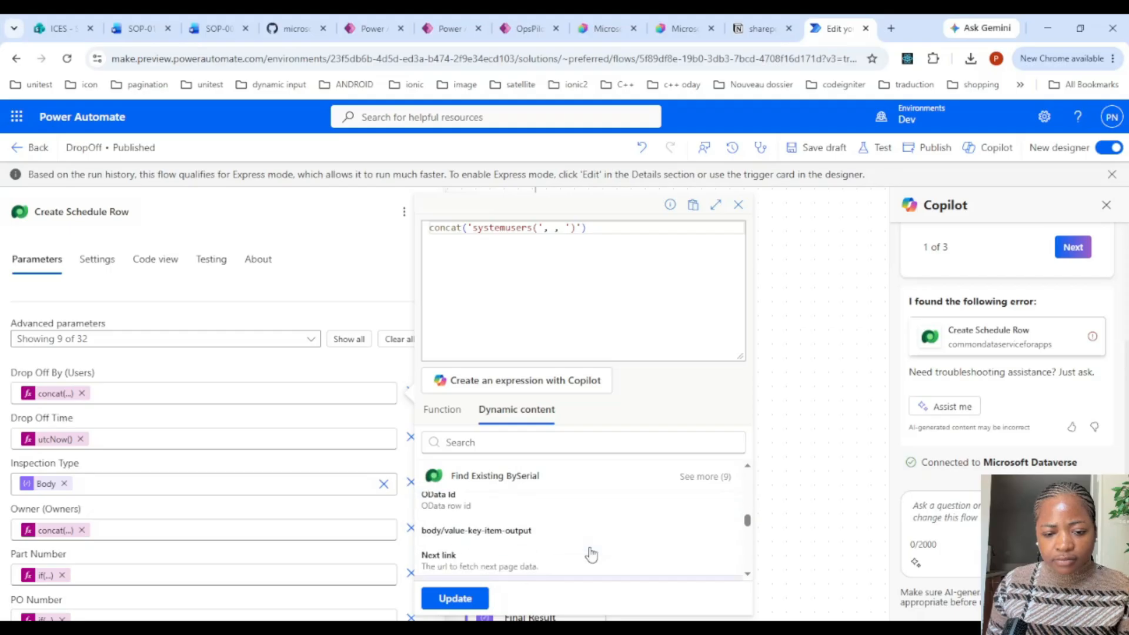
scroll(591, 554, "down", 2)
scroll(591, 553, "up", 2)
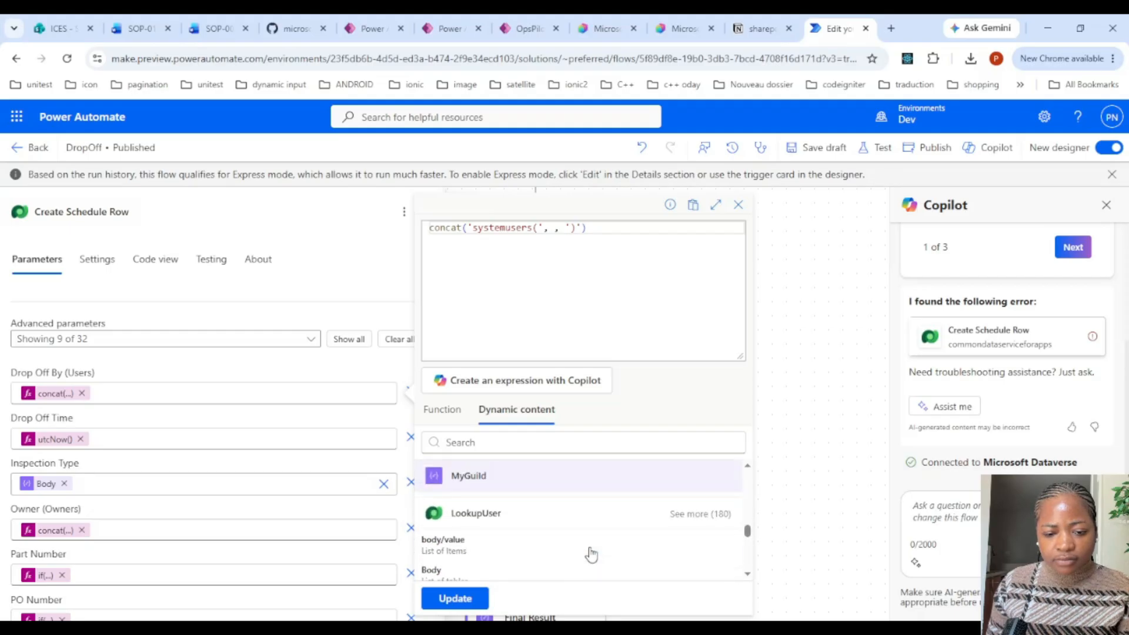
left_click(532, 521)
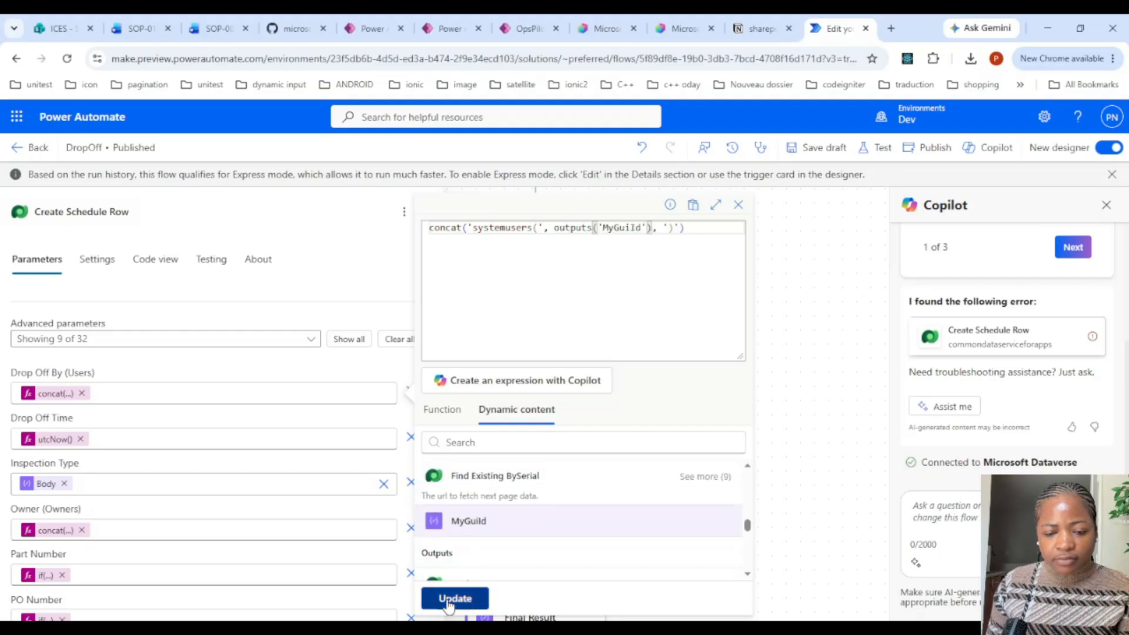
left_click(455, 598)
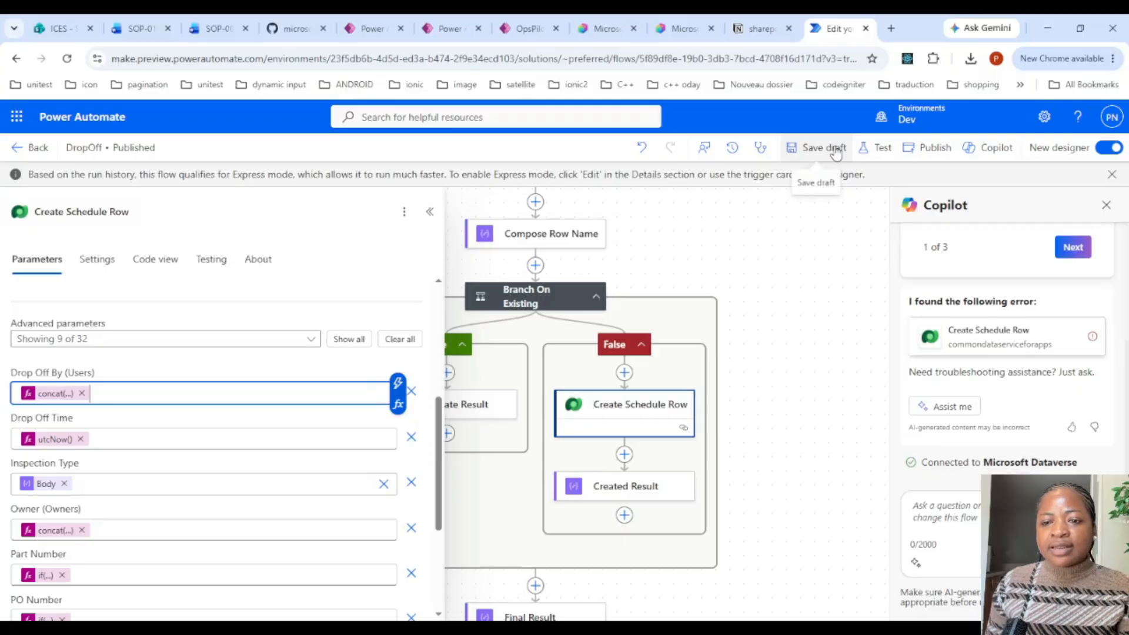
Save the DropOff flow as a draft and try to publish it
left_click(805, 154)
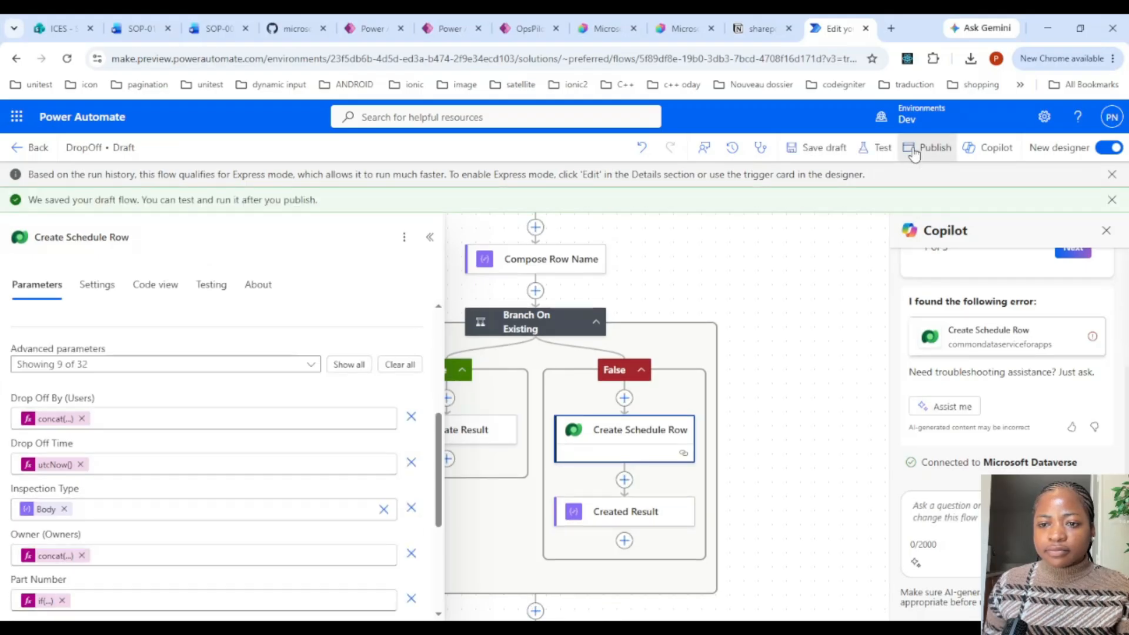
left_click(913, 154)
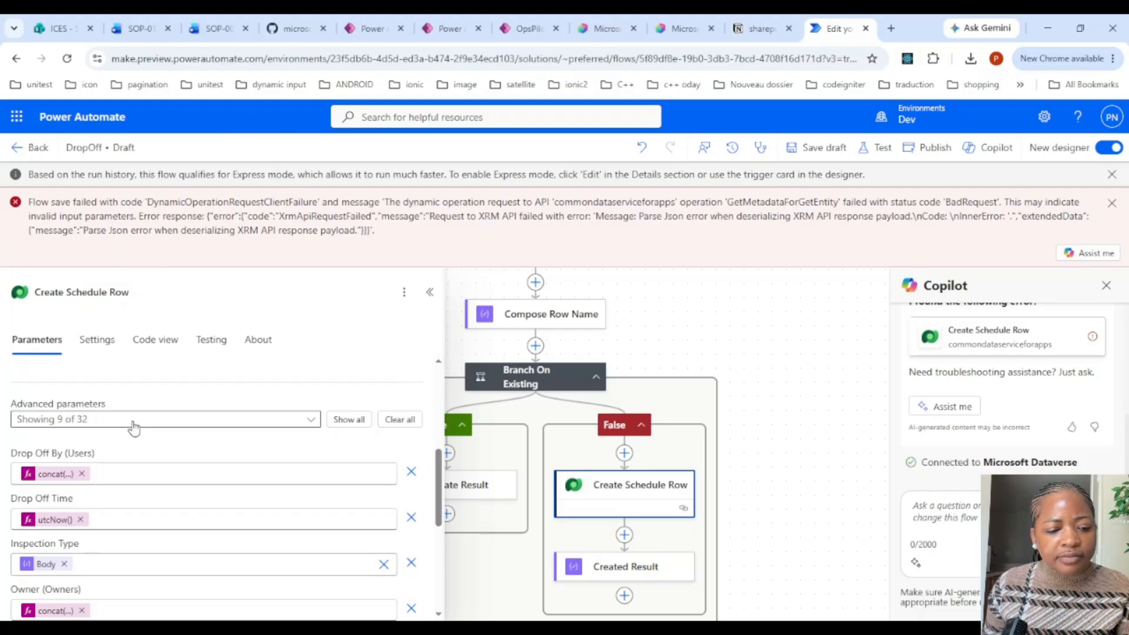
Examine the parameters of Create Schedule Row and the connection references available for it
scroll(250, 423, "down", 10)
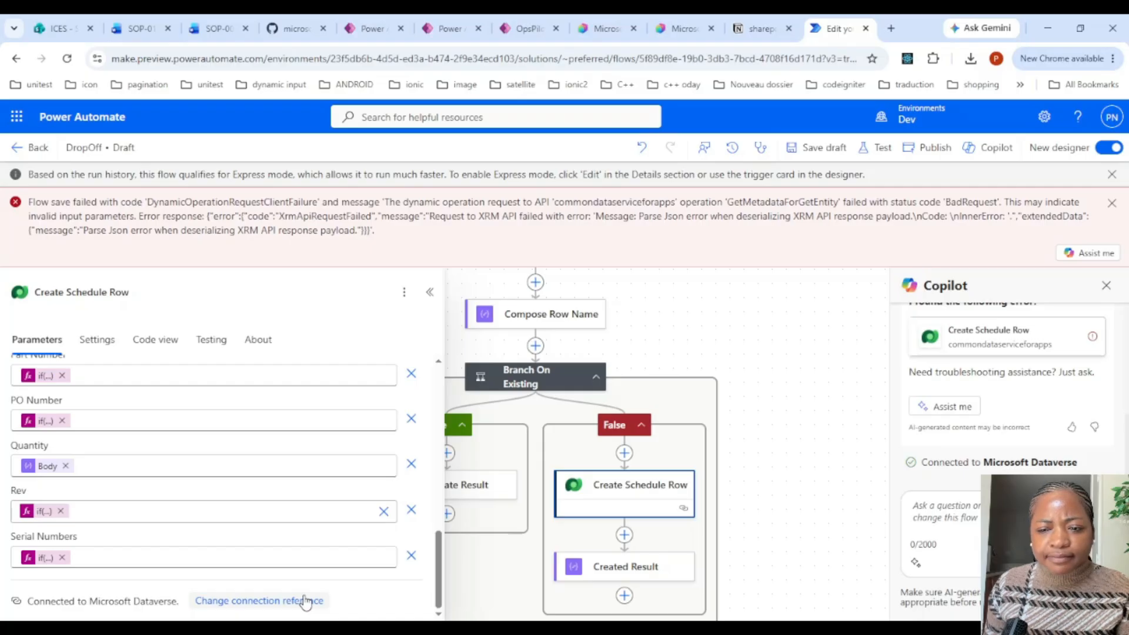
scroll(270, 523, "up", 5)
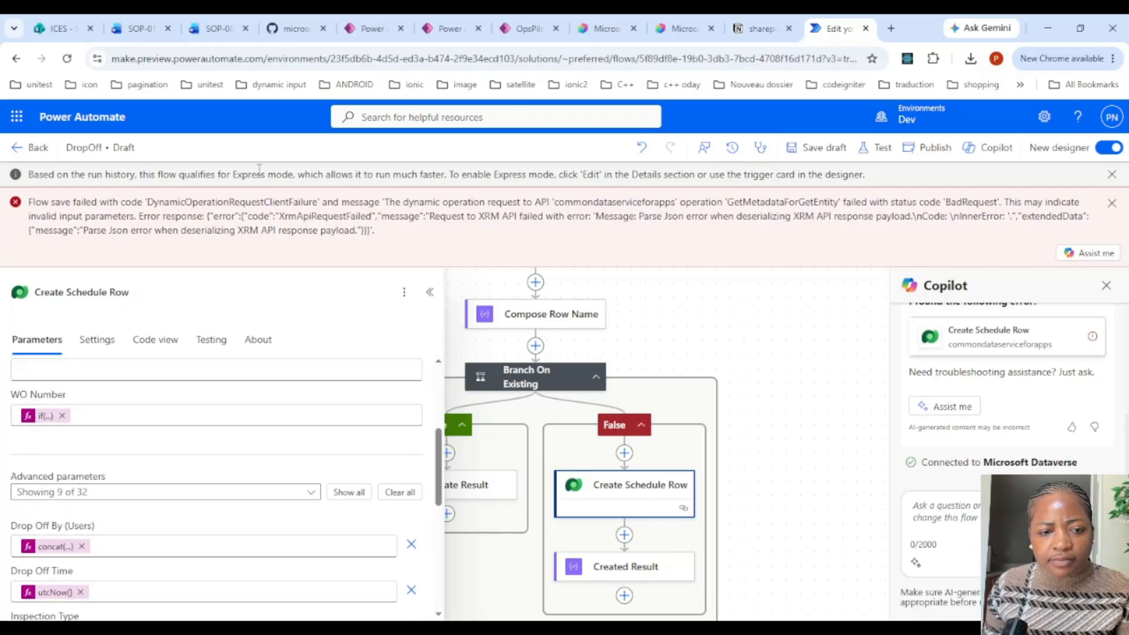
scroll(361, 446, "down", 5)
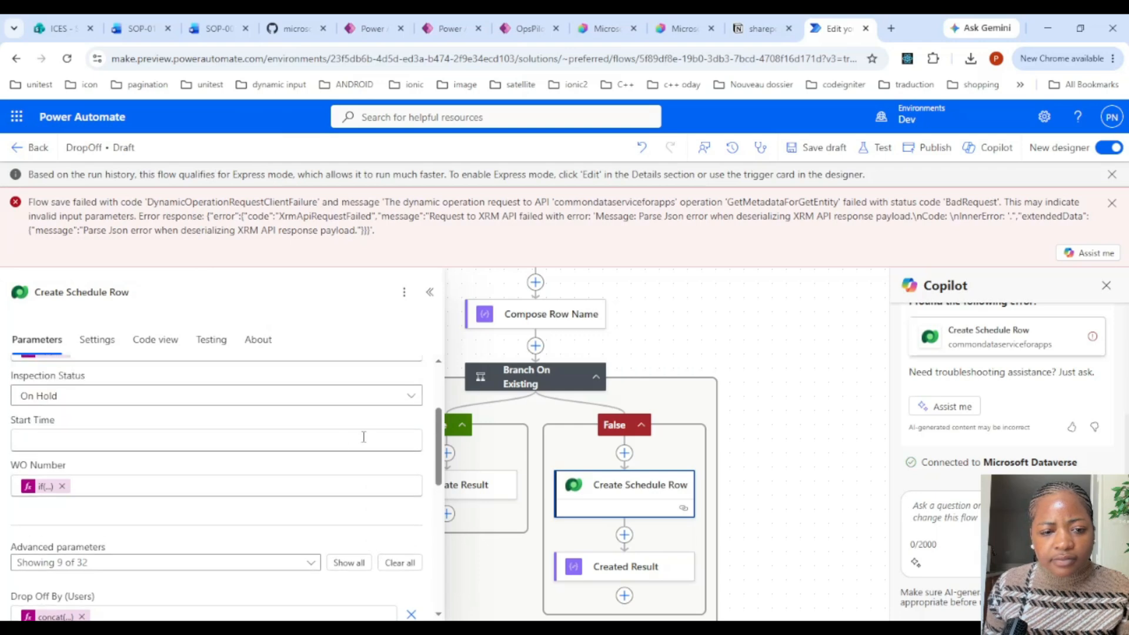
left_click(262, 600)
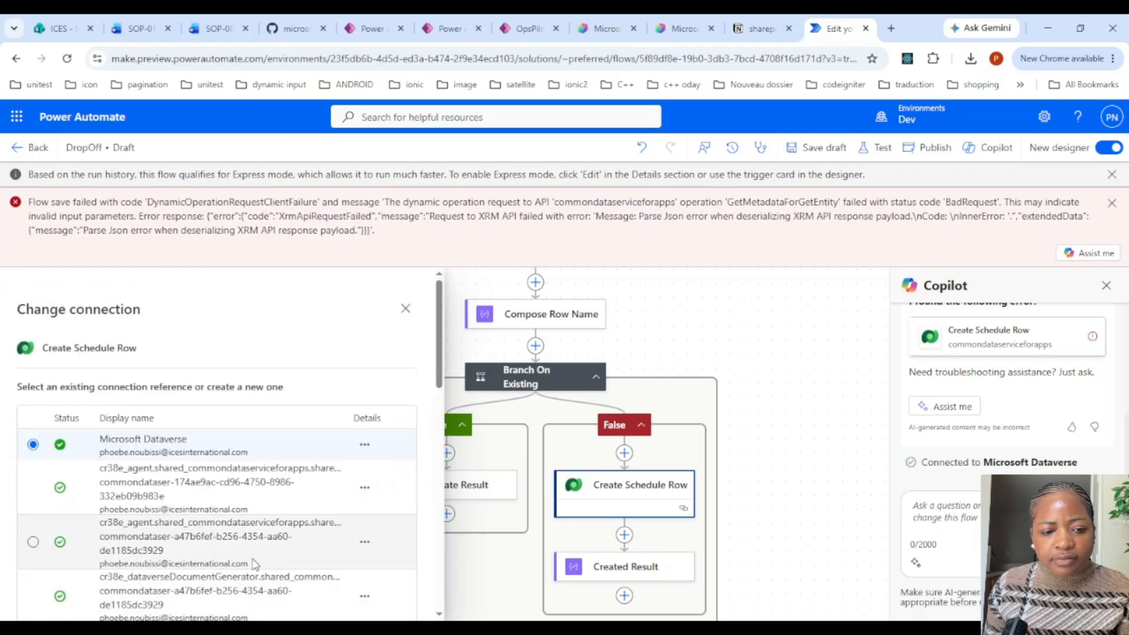
scroll(316, 451, "down", 10)
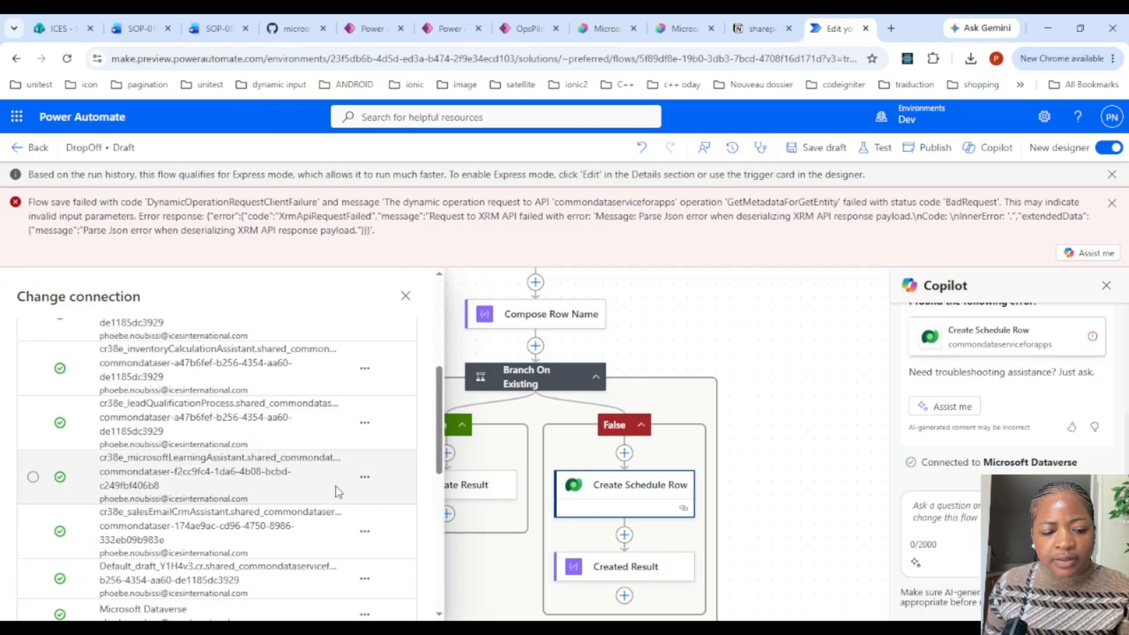
scroll(363, 464, "up", 10)
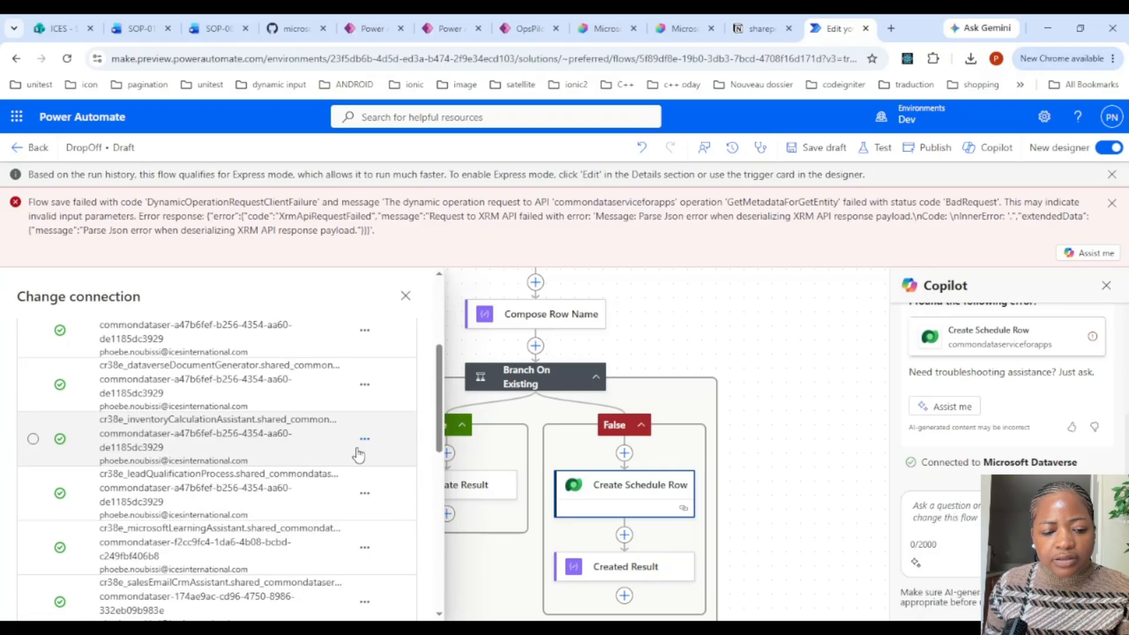
left_click(404, 310)
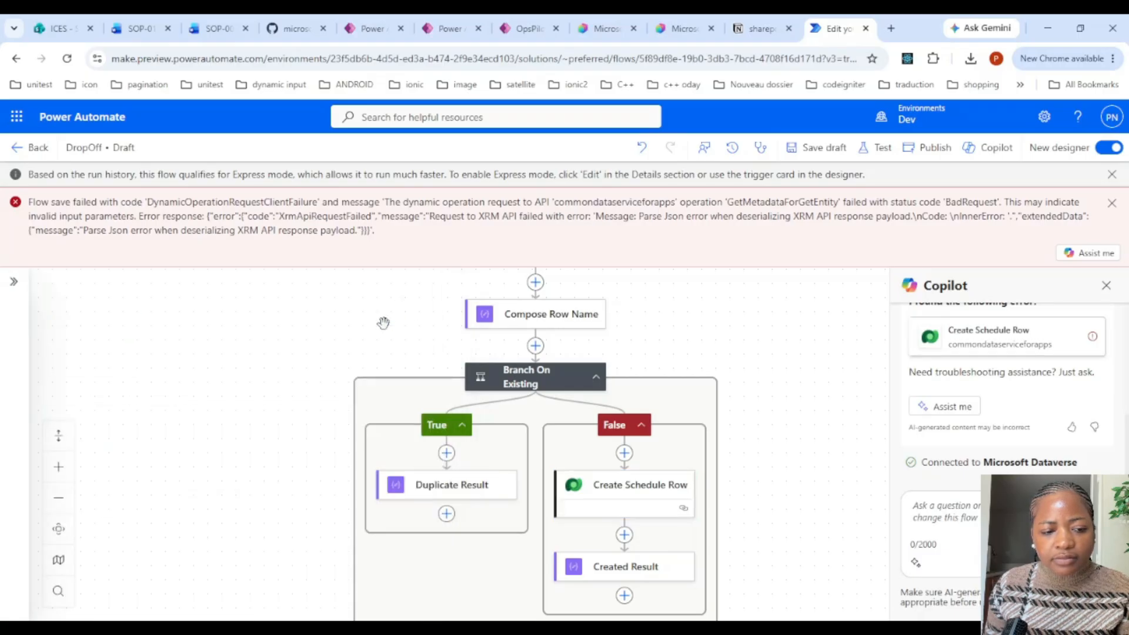
Reopen the Create Schedule Row action and review its field values for any remaining reference to the trigger's drop-off input
left_click(637, 495)
scroll(244, 471, "down", 4)
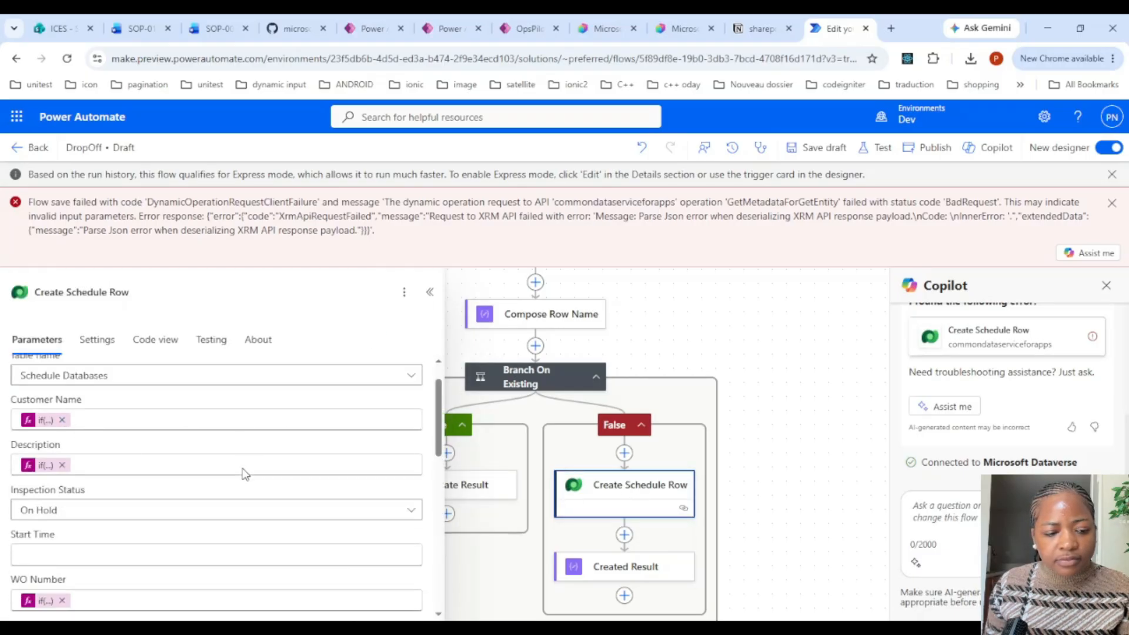
scroll(244, 473, "down", 5)
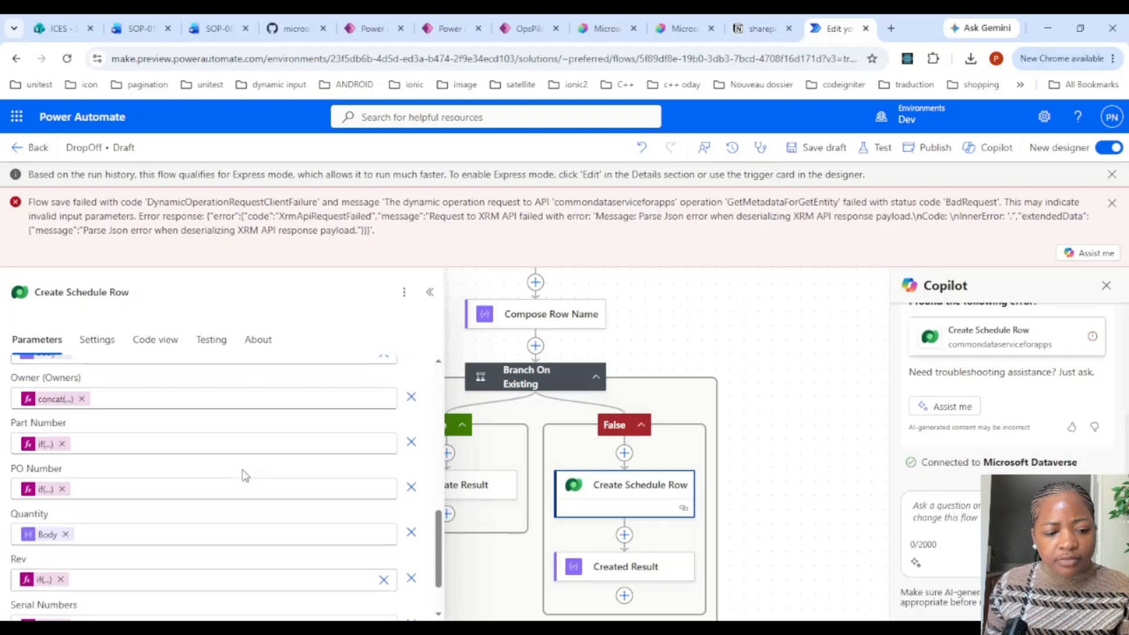
scroll(246, 476, "down", 2)
scroll(253, 470, "up", 10)
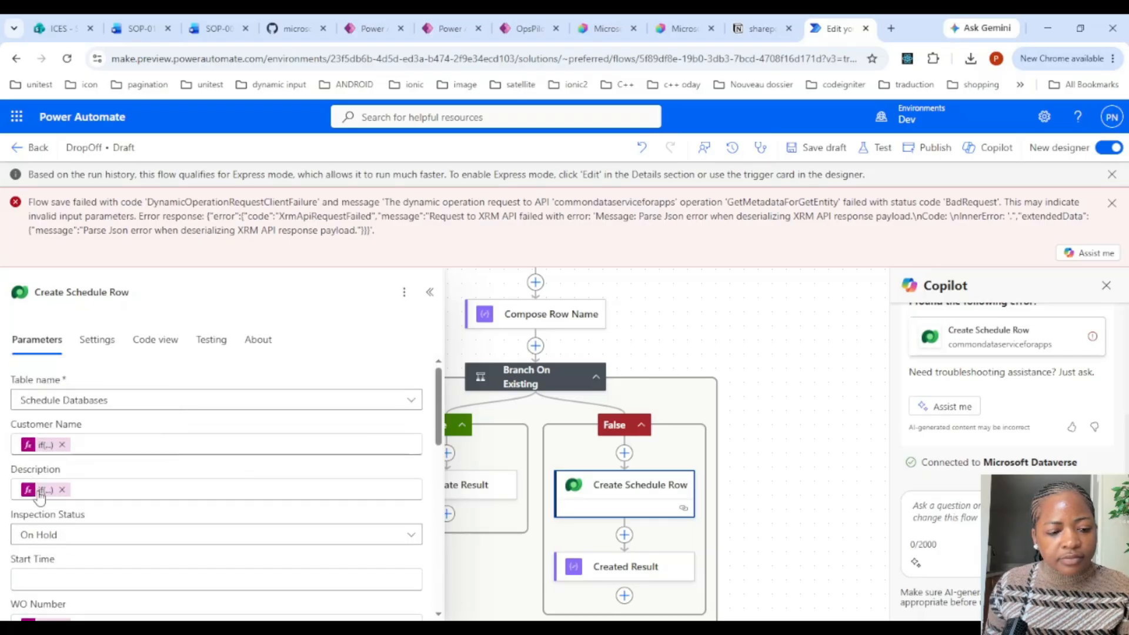
scroll(167, 481, "down", 1)
scroll(167, 482, "down", 3)
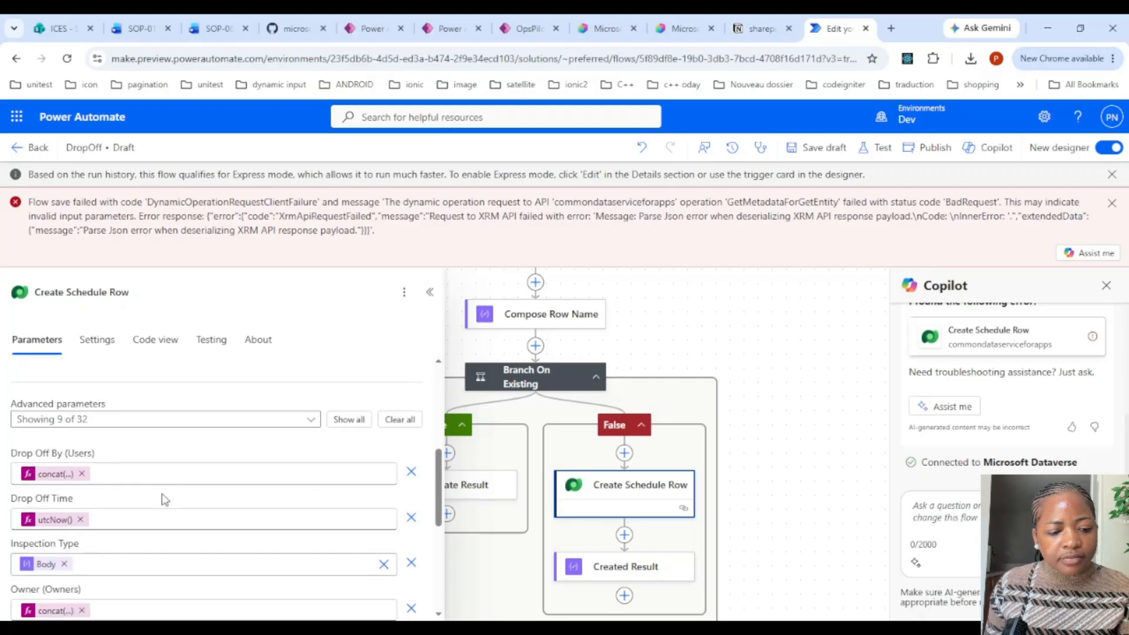
scroll(147, 513, "down", 1)
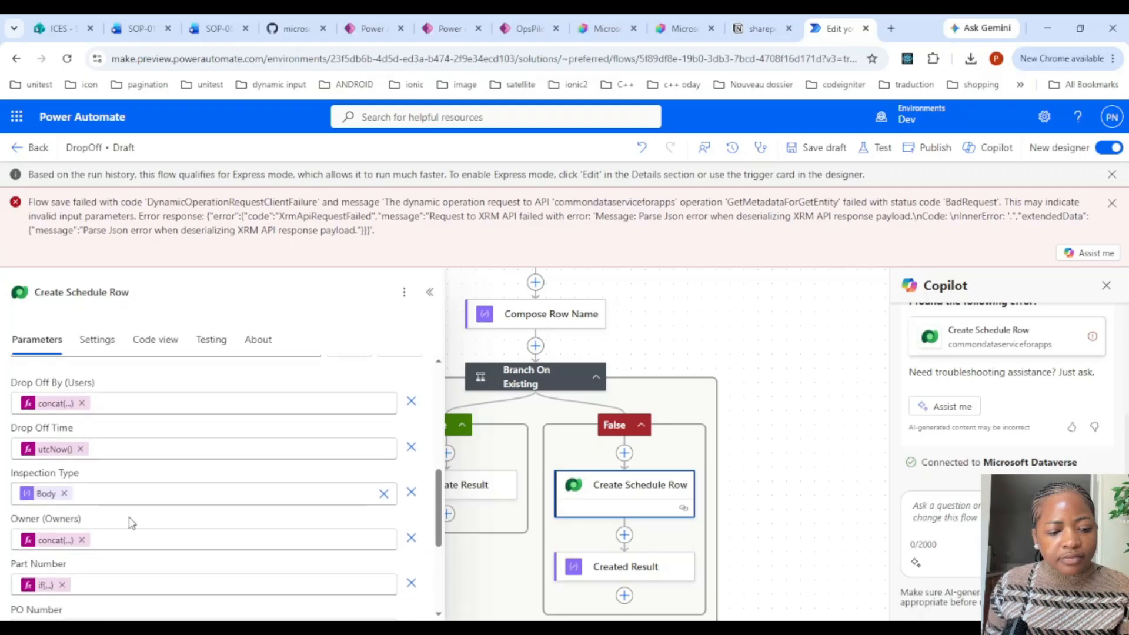
Set Owner (Owners) in Create Schedule Row to the expression concat('systemusers(', outputs('MyGuild'), ')')
left_click(52, 539)
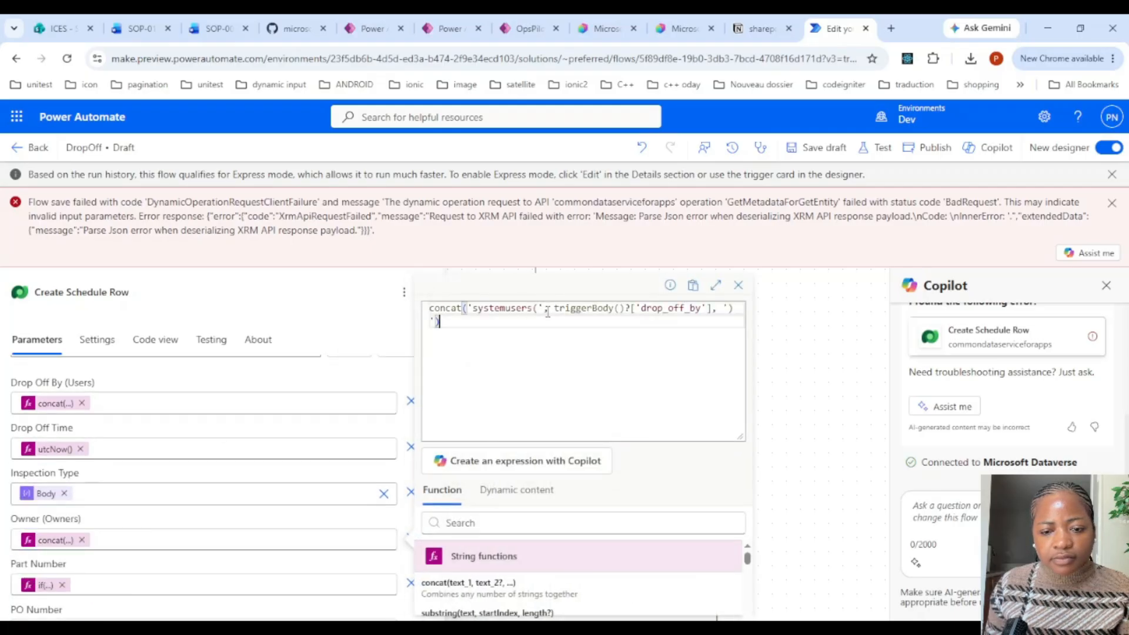
left_click_drag(554, 308, 733, 308)
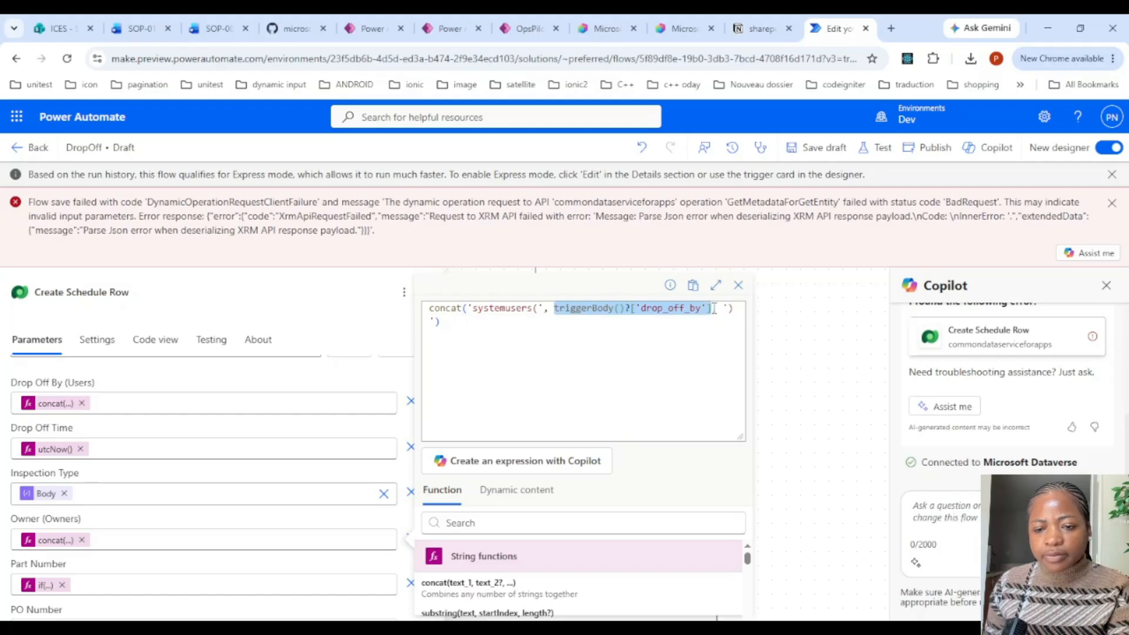
key("BackSpace")
left_click(501, 507)
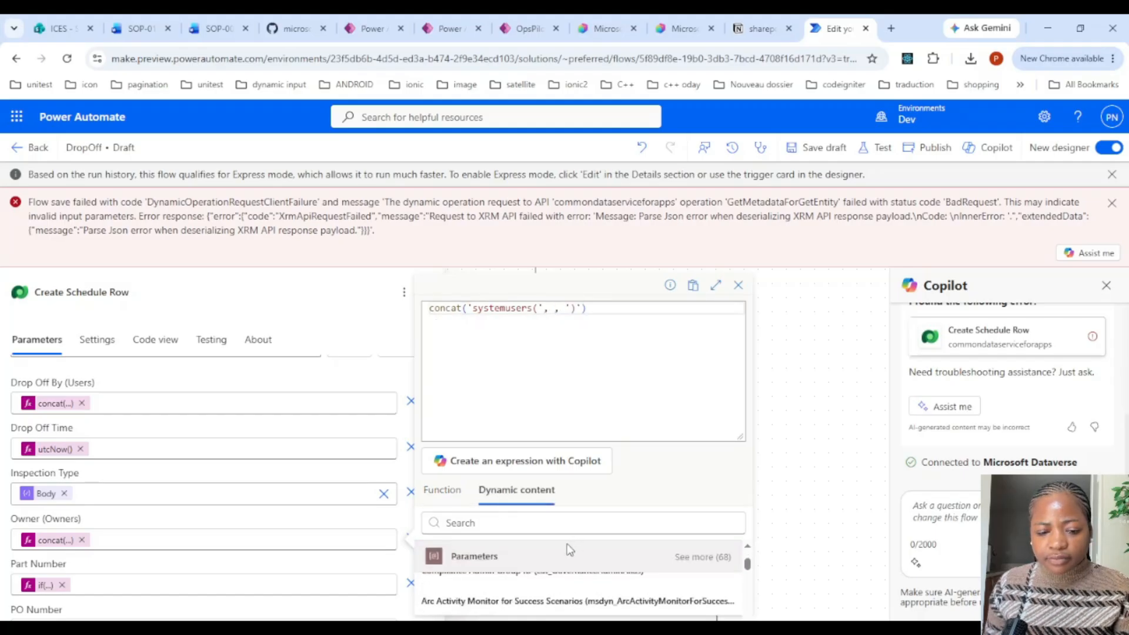
scroll(529, 573, "down", 2)
scroll(496, 589, "down", 5)
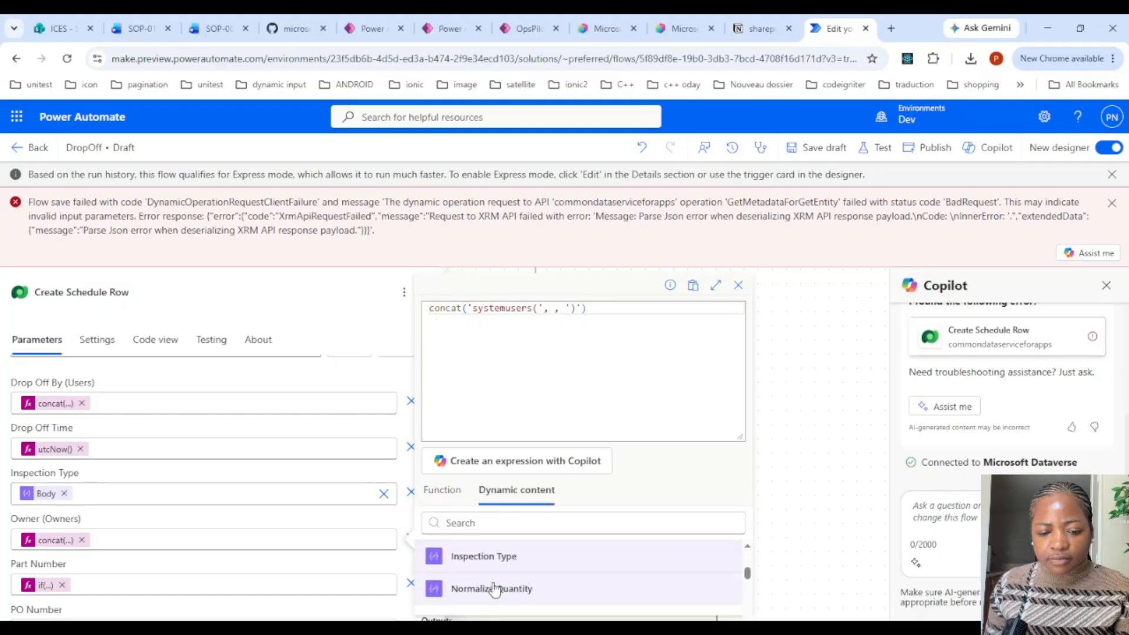
scroll(494, 588, "down", 3)
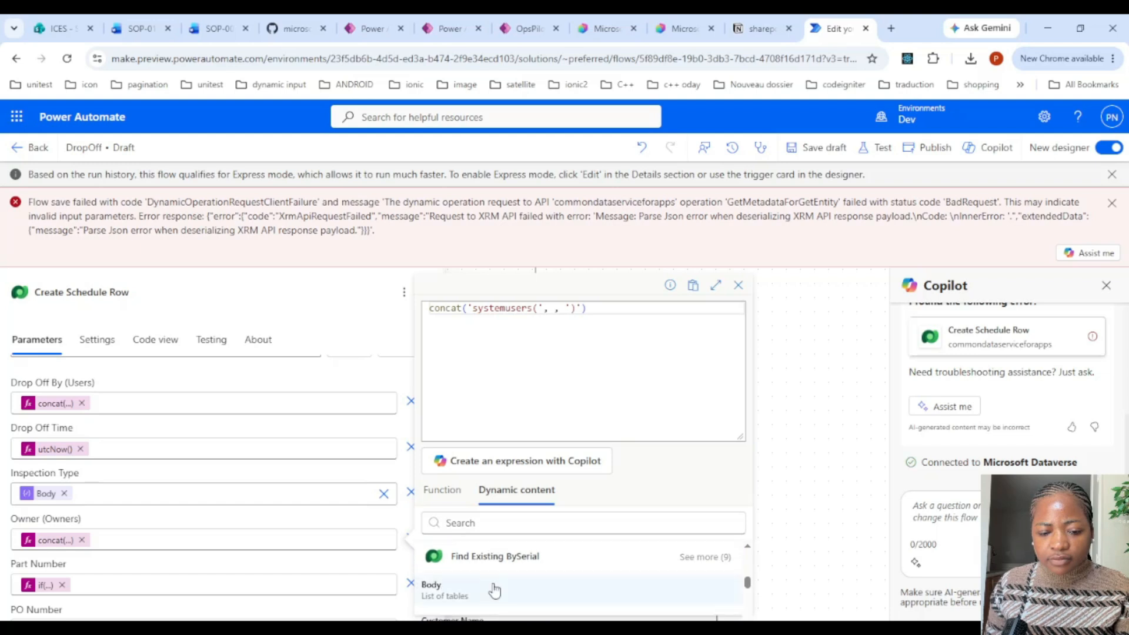
scroll(494, 594, "down", 1)
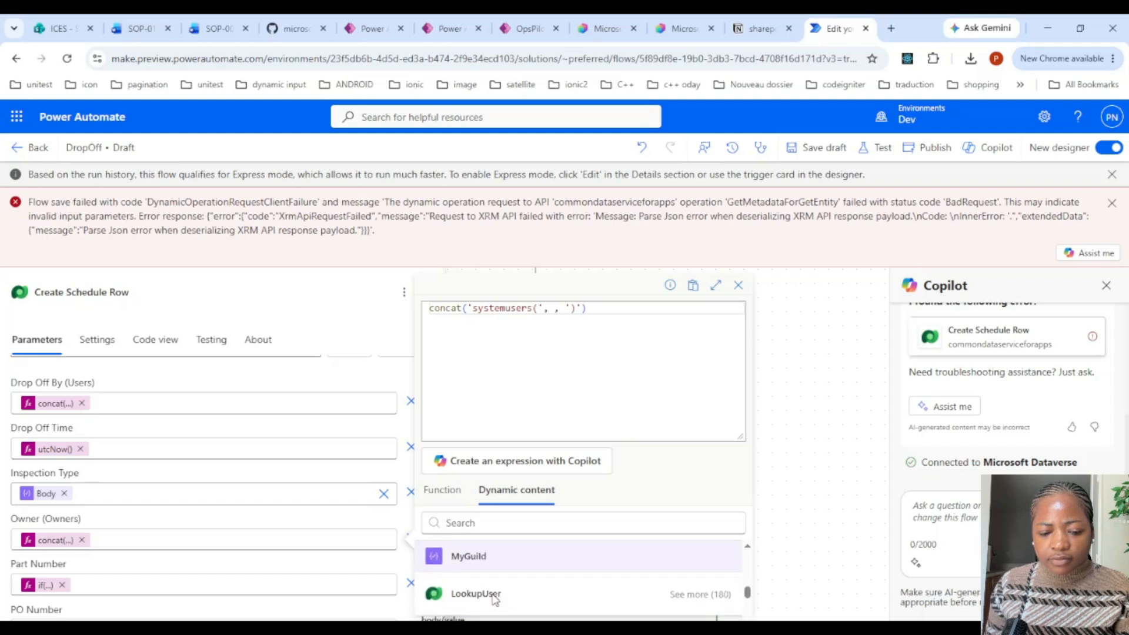
scroll(486, 598, "up", 1)
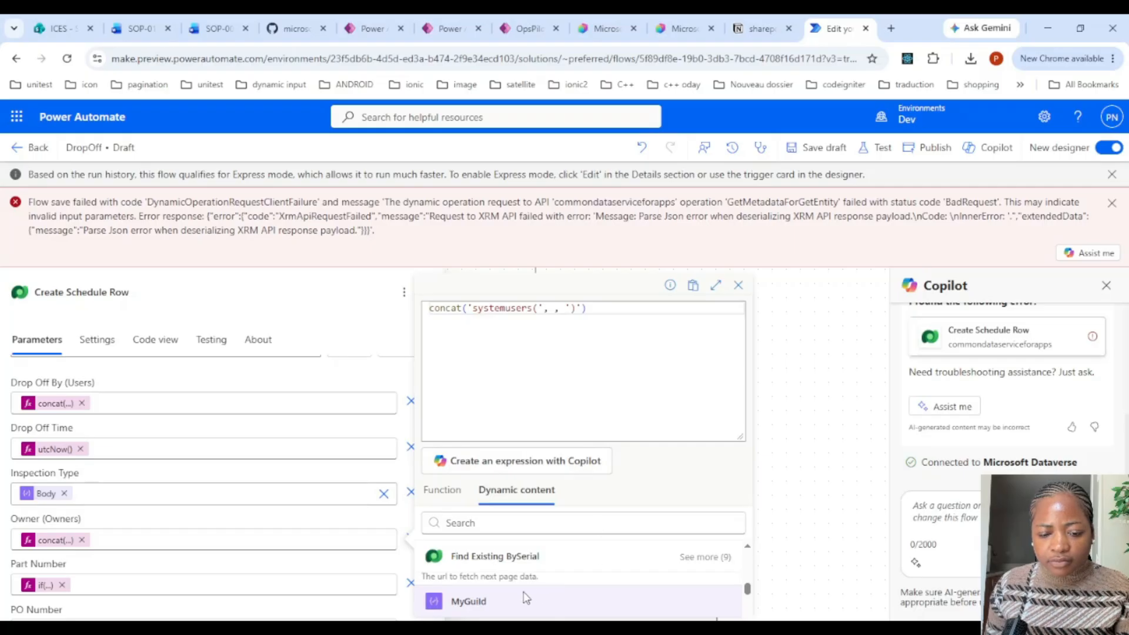
scroll(526, 598, "down", 1)
left_click(502, 570)
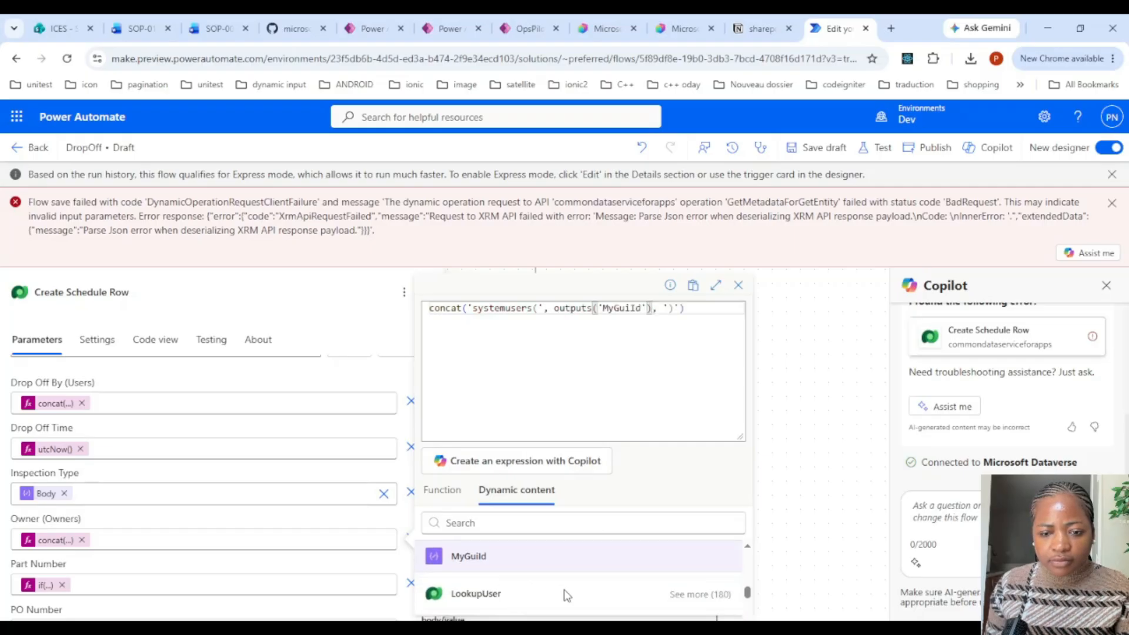
scroll(703, 564, "down", 3)
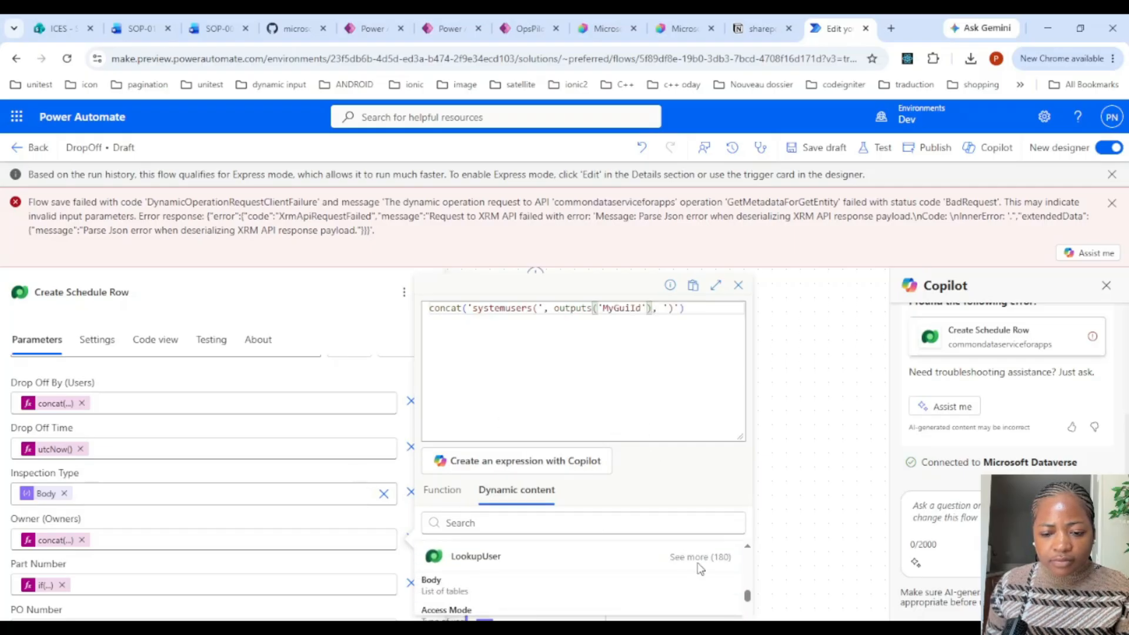
left_click(715, 285)
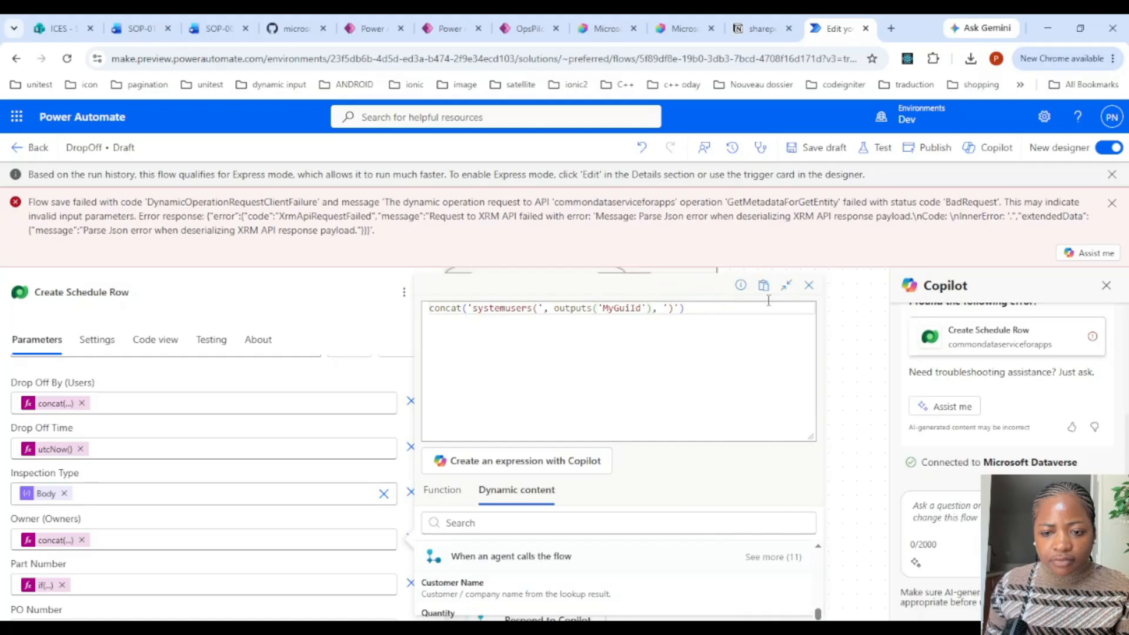
left_click(277, 434)
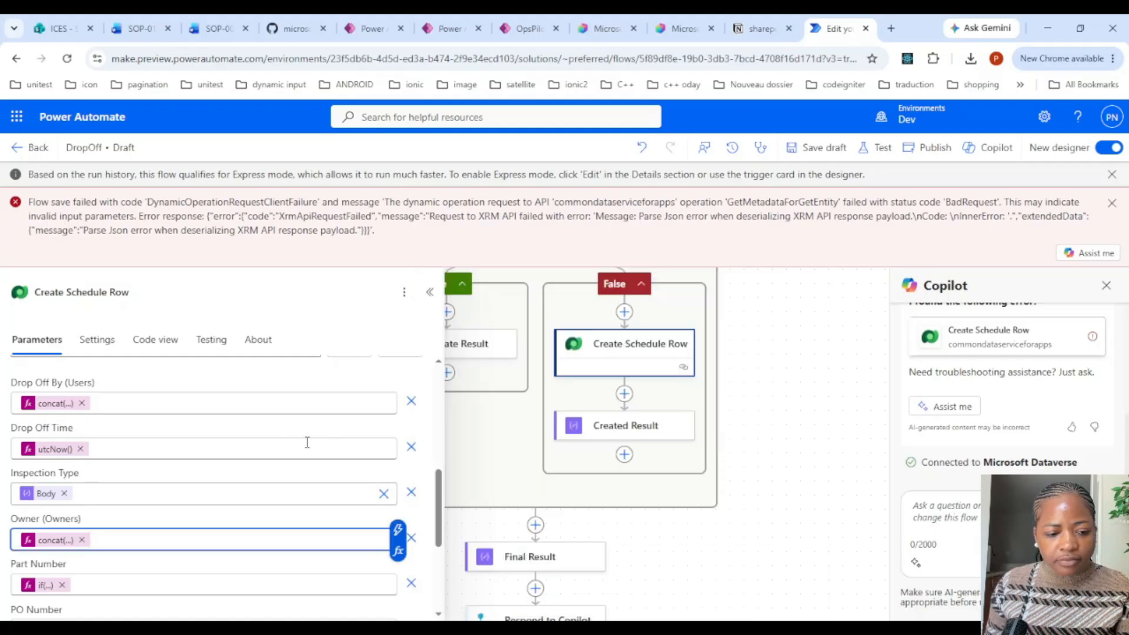
Check the remaining Create Schedule Row fields, and save the DropOff flow as a draft and publish it
scroll(252, 472, "down", 3)
scroll(217, 485, "down", 3)
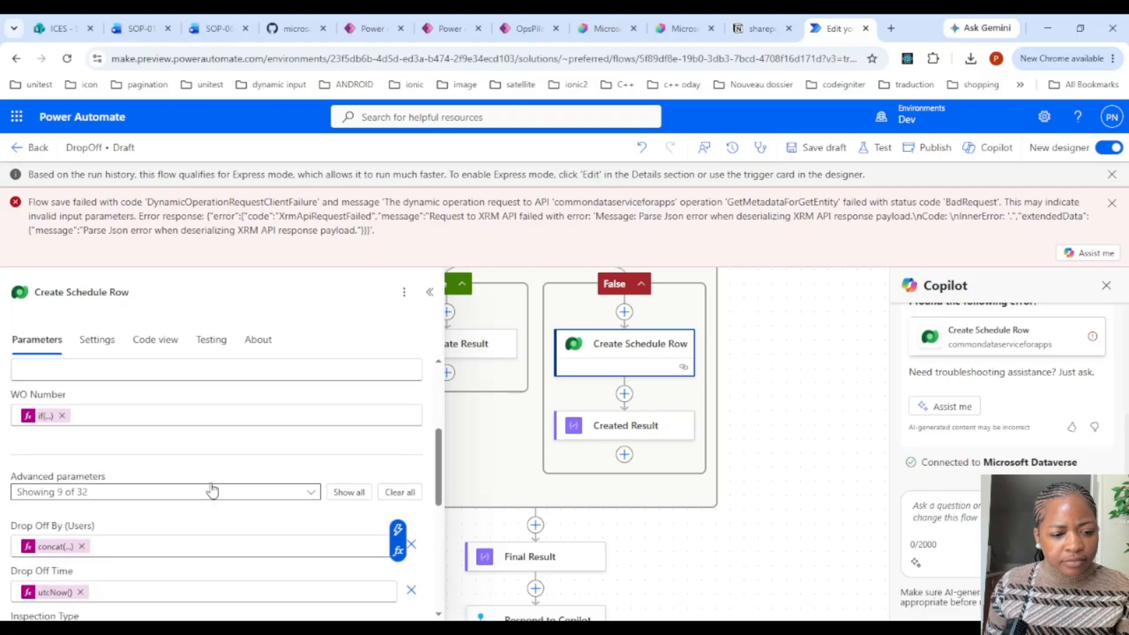
scroll(218, 485, "up", 3)
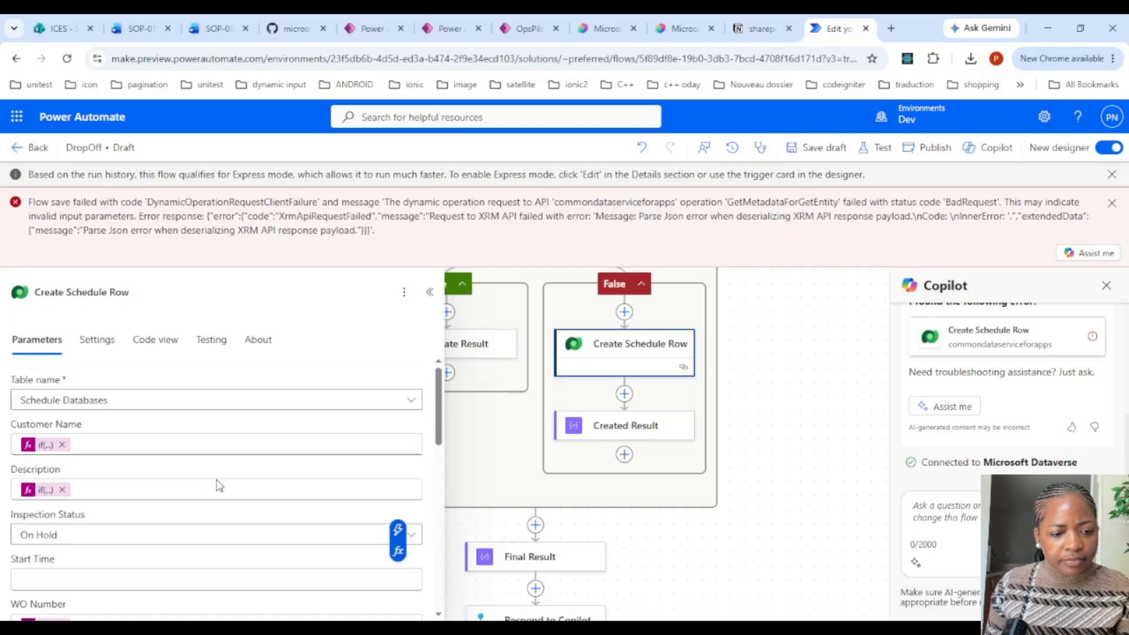
left_click(798, 151)
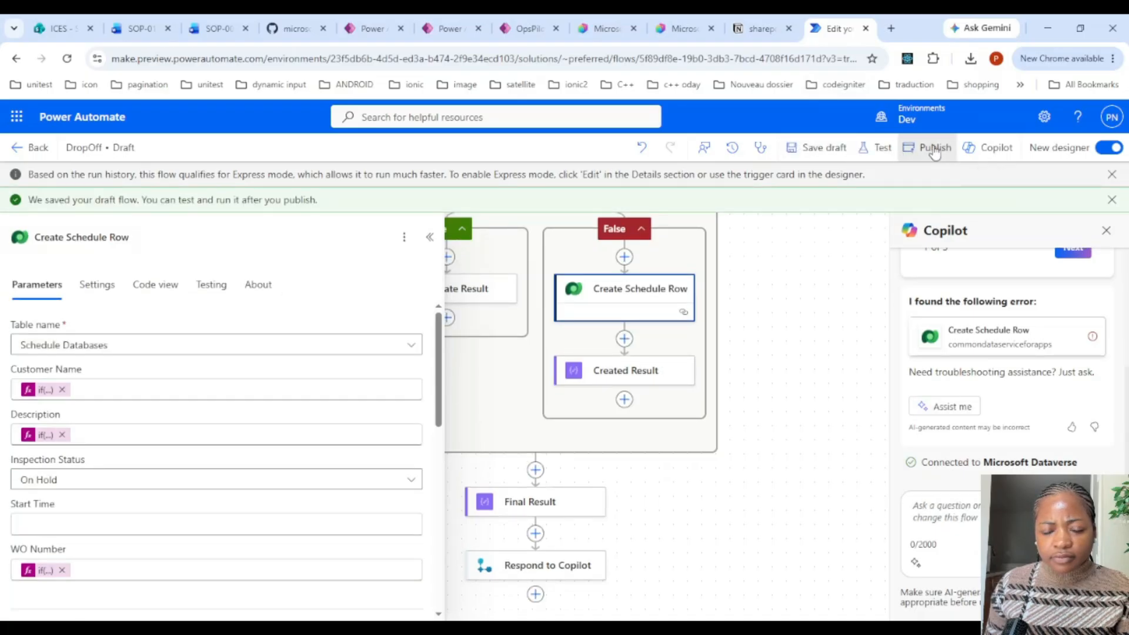
left_click(935, 149)
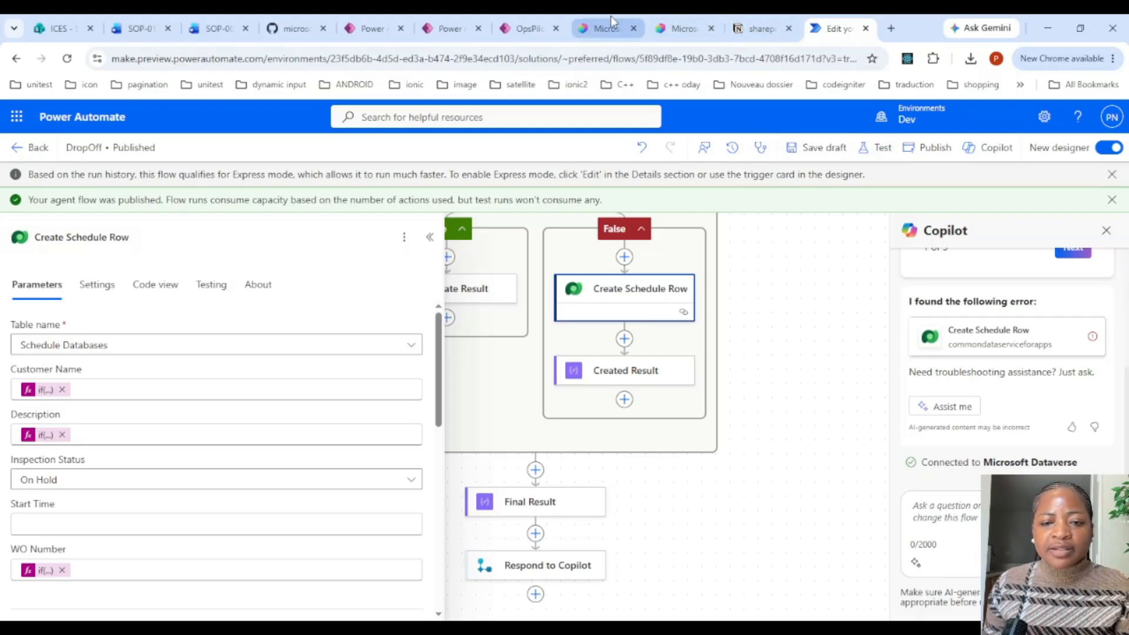
Switch to the Scheduling Agent preview in Copilot Studio and reload it to start a fresh chat
left_click(667, 26)
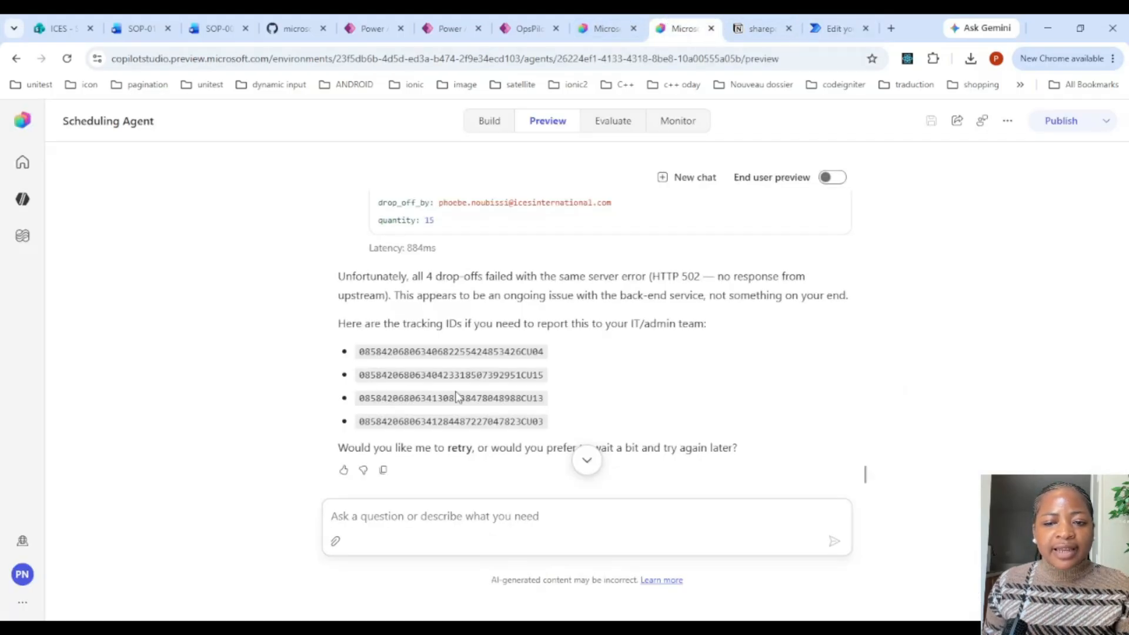
scroll(473, 372, "up", 10)
scroll(477, 374, "up", 5)
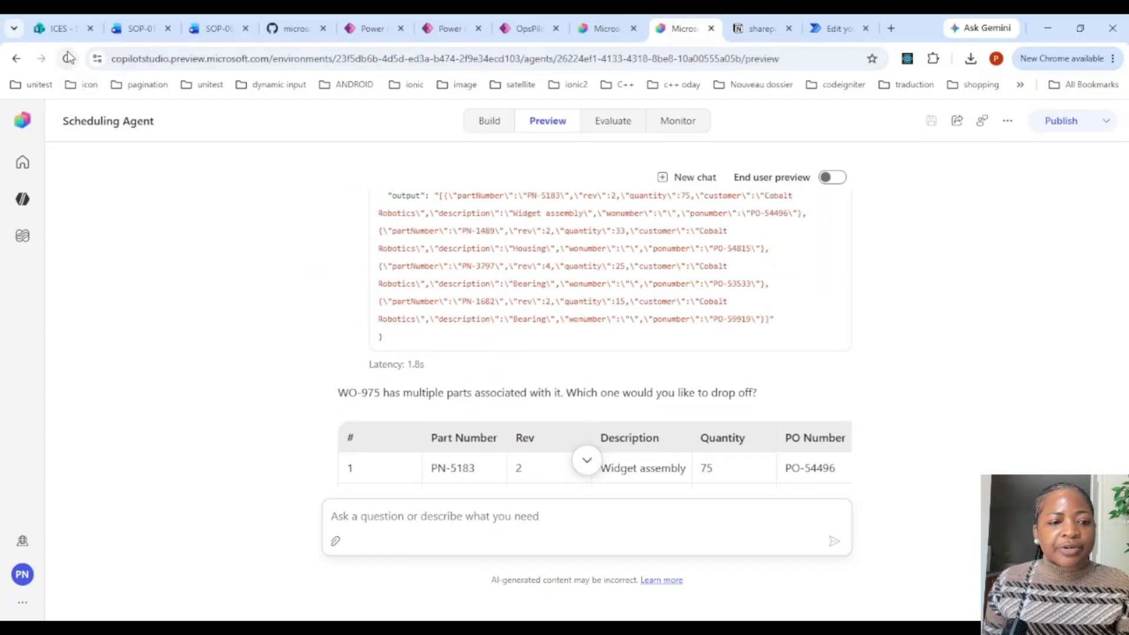
left_click(68, 59)
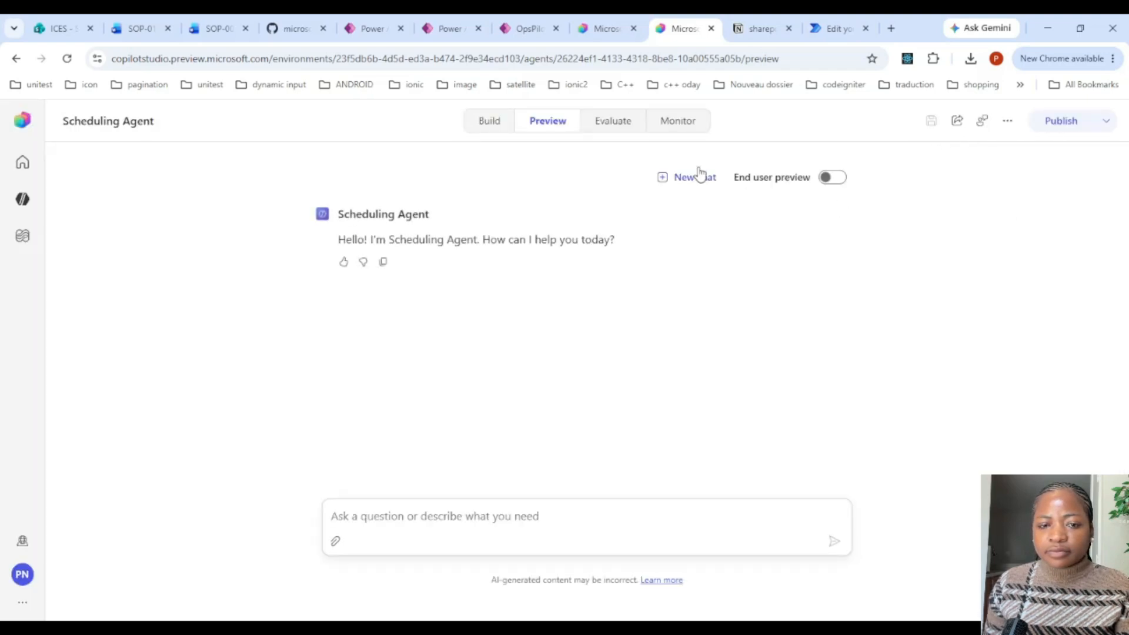
Ask the Scheduling Agent to drop off a part, giving its purchase order number
left_click(451, 522)
type("drop")
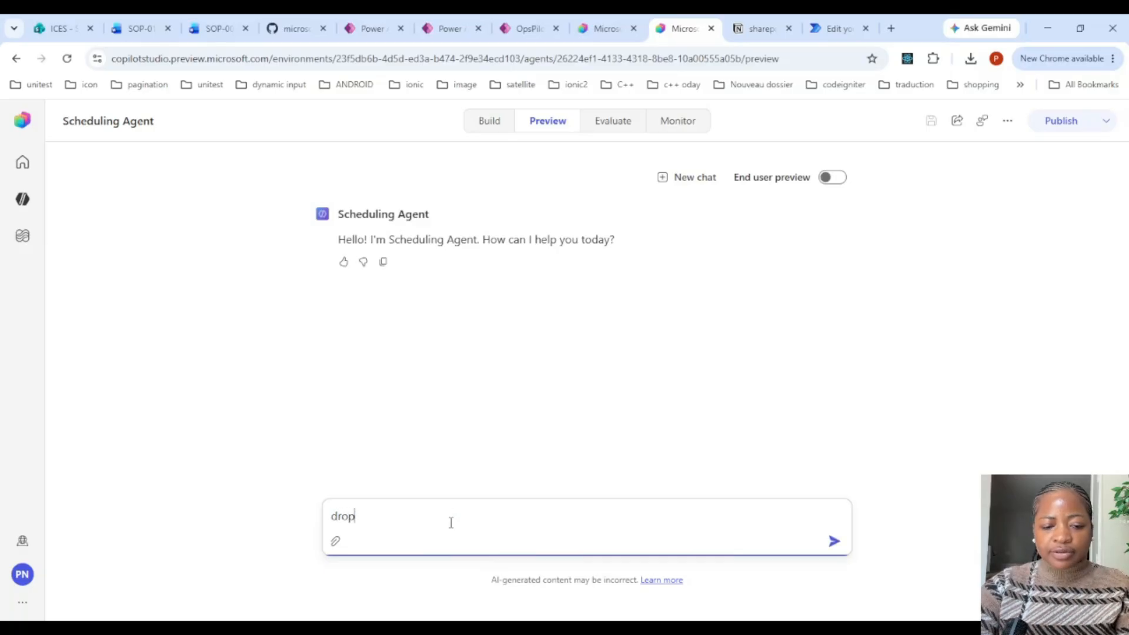
type(" off a part PO-5689")
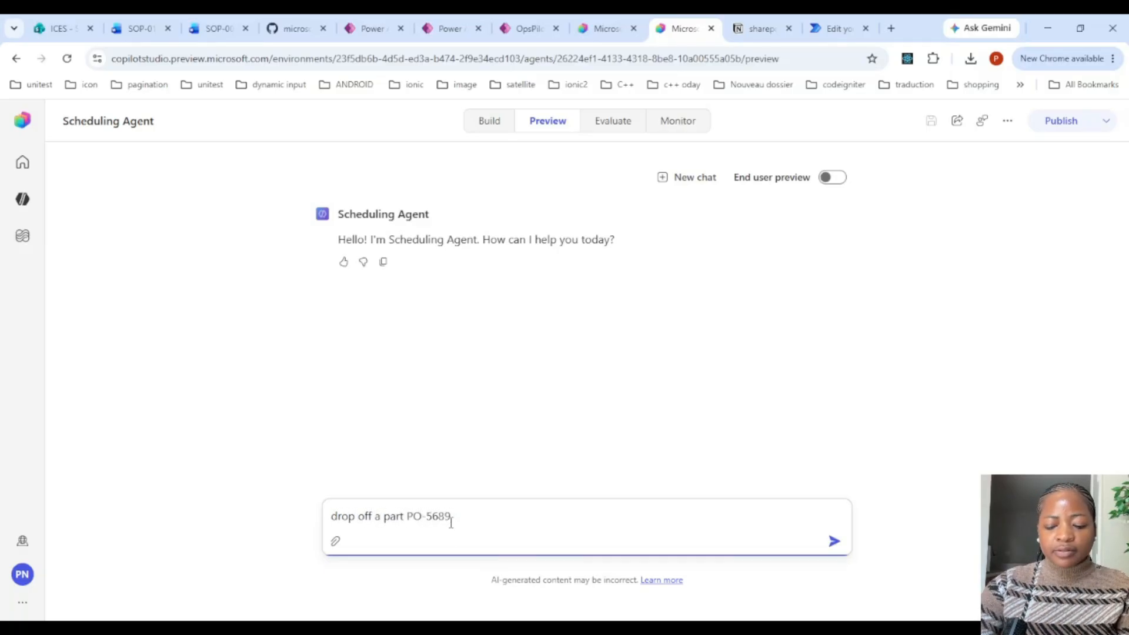
key("Return")
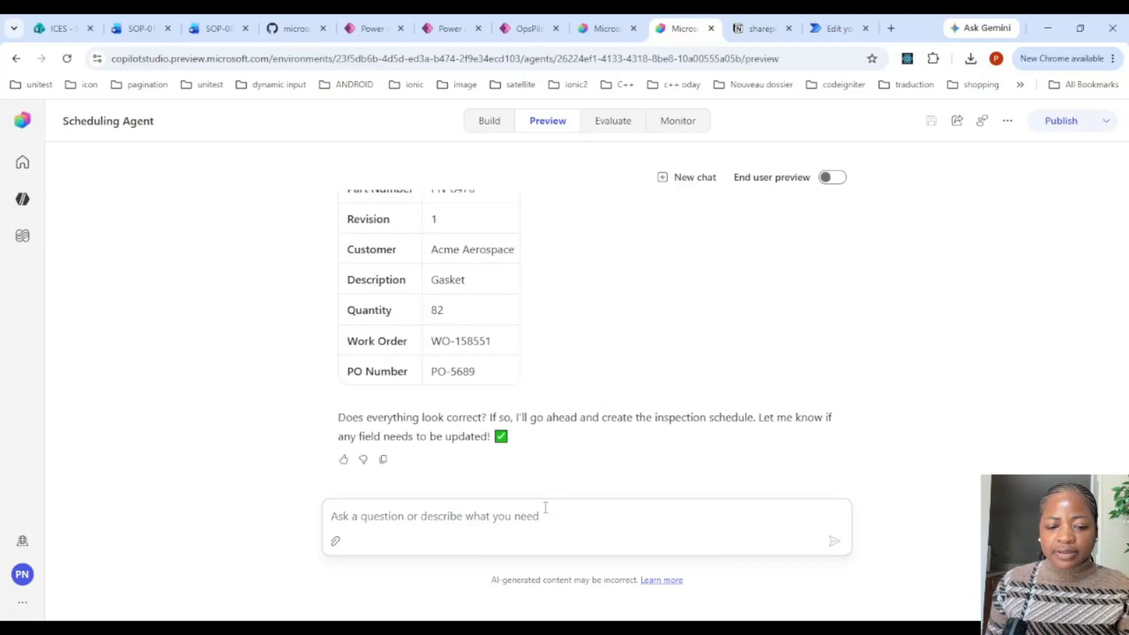
Review the prefilled drop-off draft and confirm it to the agent with "yes"
scroll(534, 284, "up", 3)
scroll(532, 283, "down", 3)
scroll(552, 385, "up", 2)
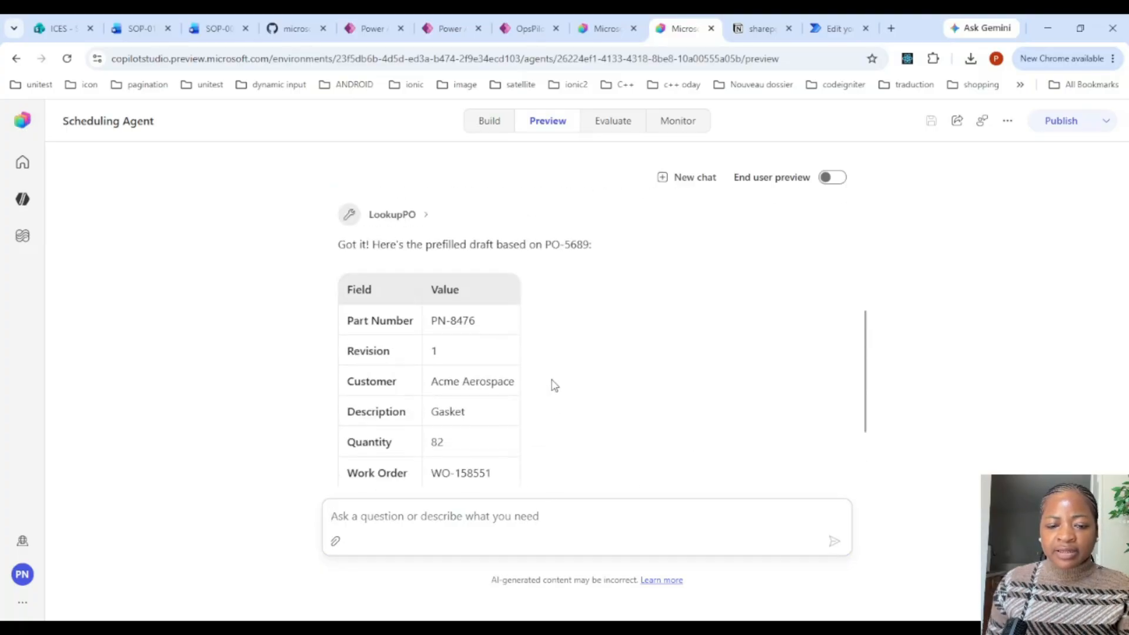
scroll(550, 400, "down", 3)
left_click(495, 516)
type("ye")
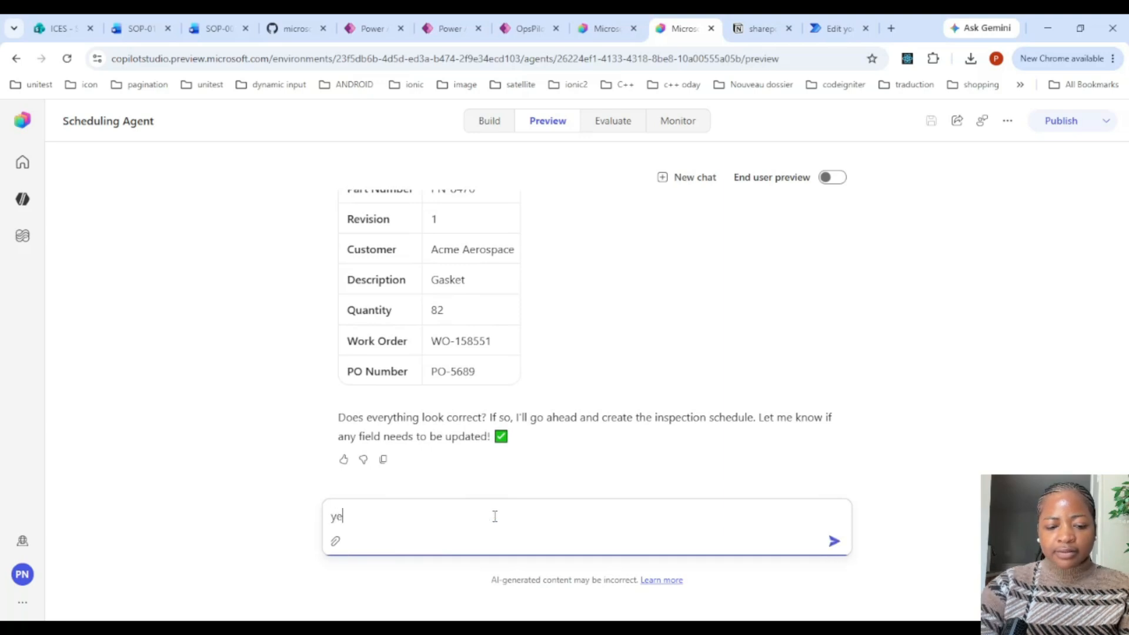
type("s")
key("Return")
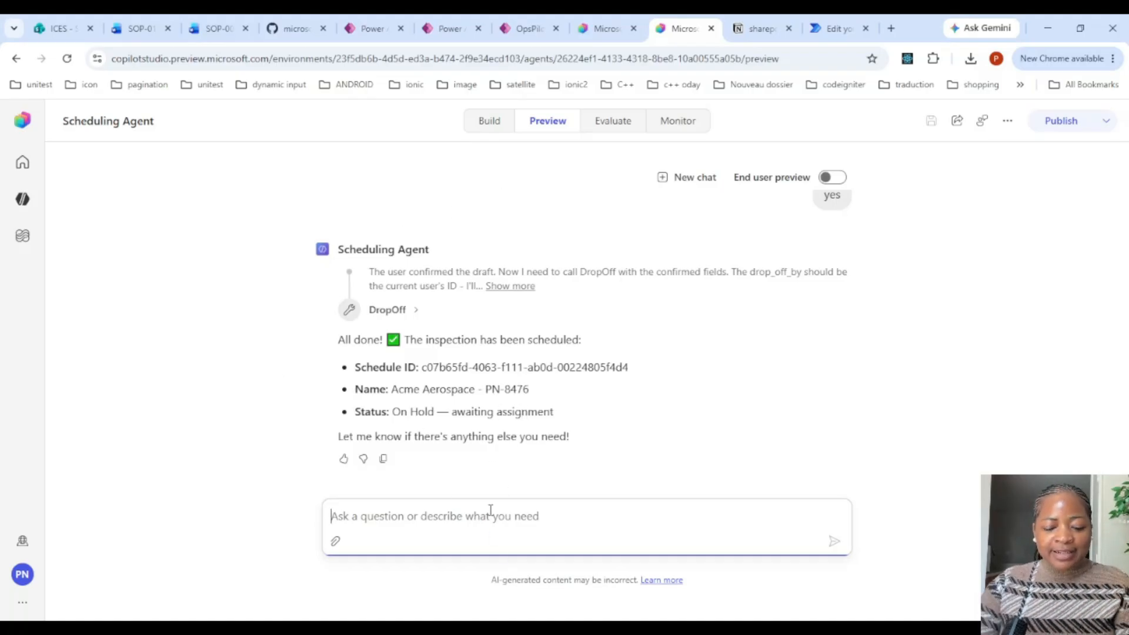
Ask the agent to drop off Serial SN78943 and check the LookupSerial tool call in its reply
type("drop off Serial")
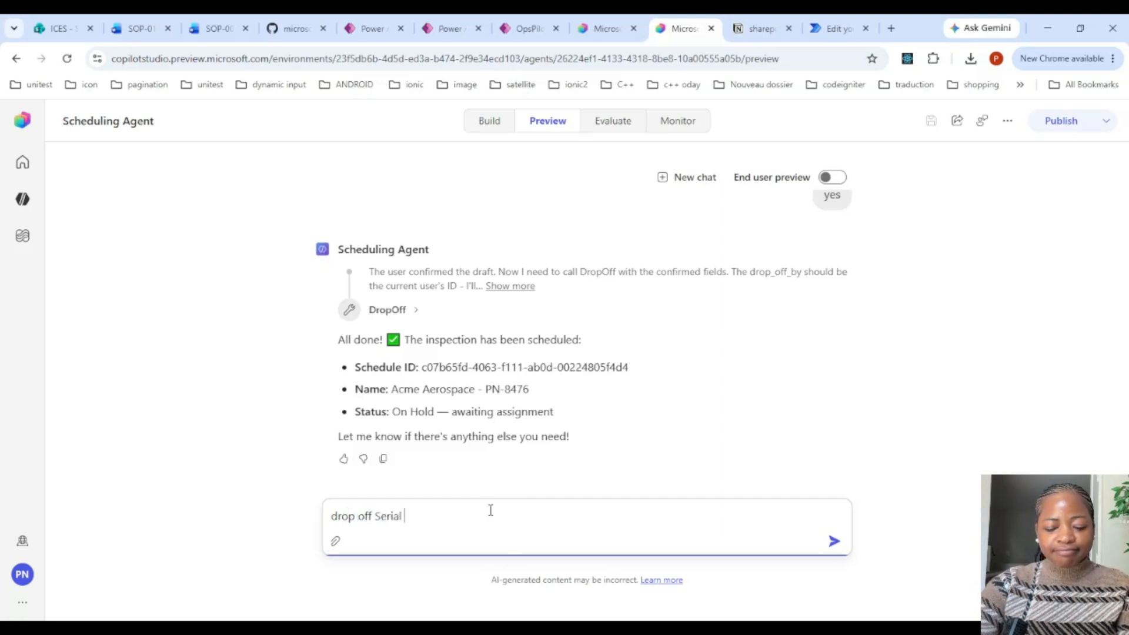
type("N78943")
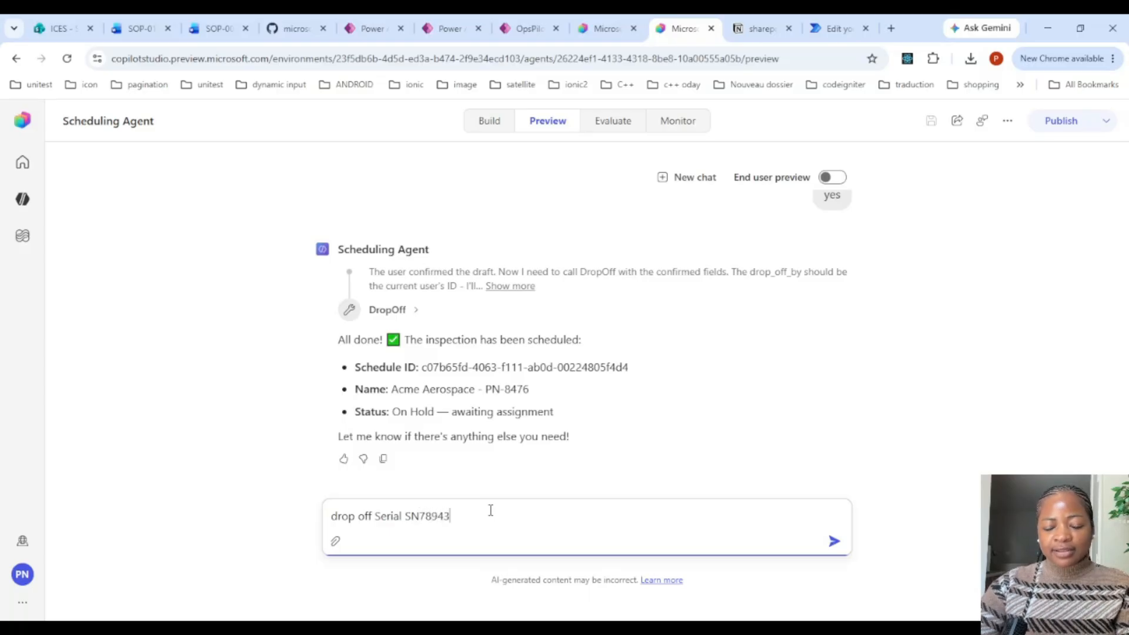
key("Return")
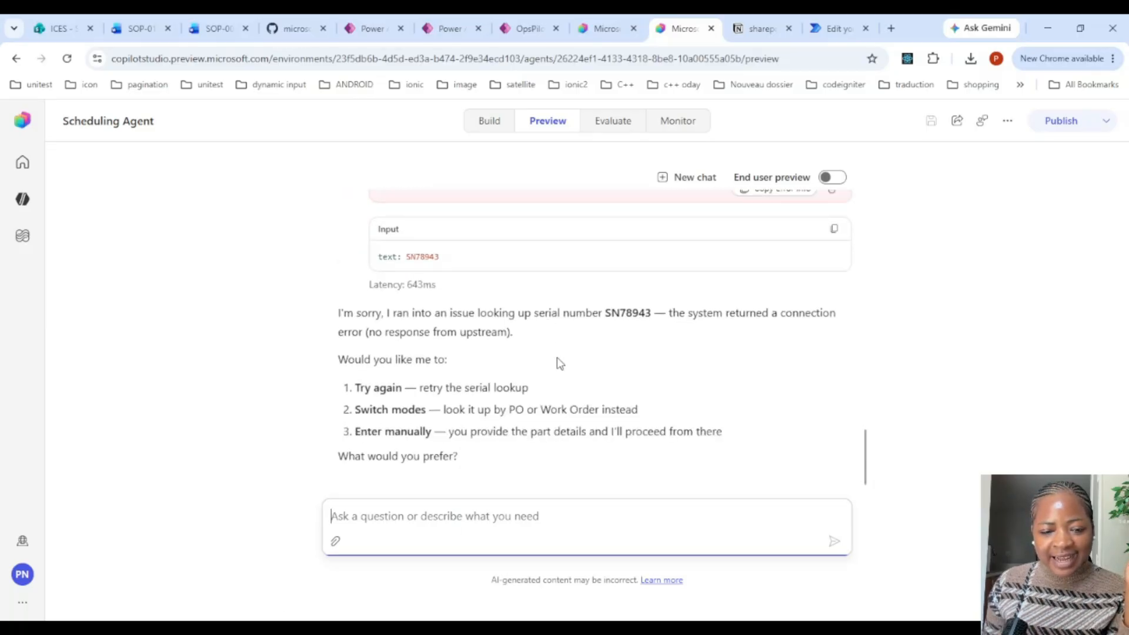
scroll(563, 363, "up", 2)
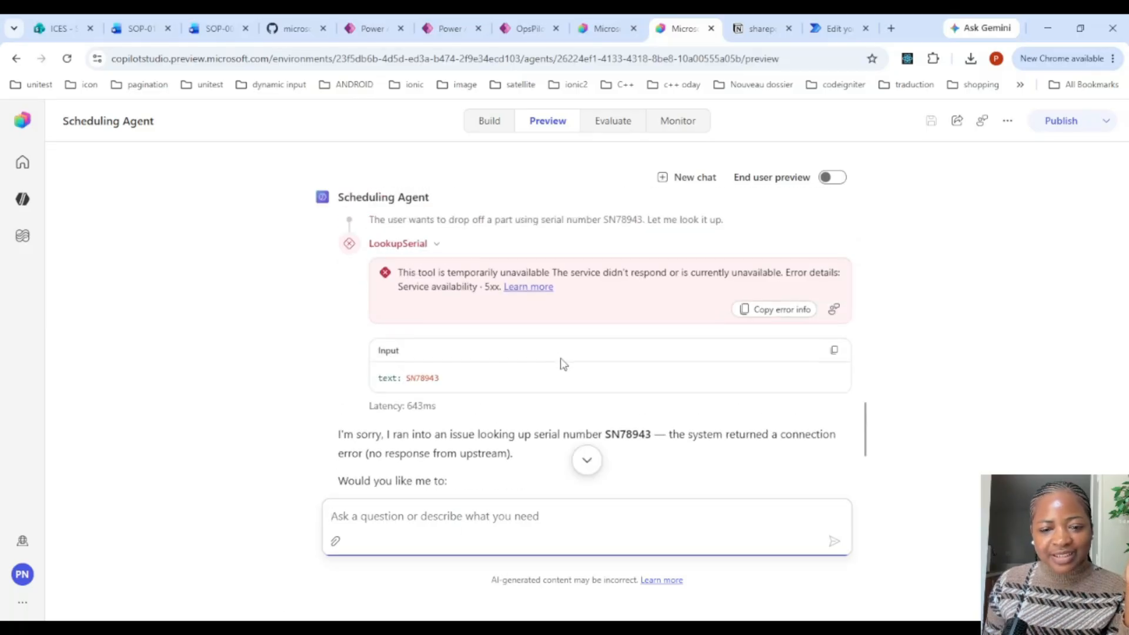
Ask the agent to drop off a part by its work order number
left_click(471, 510)
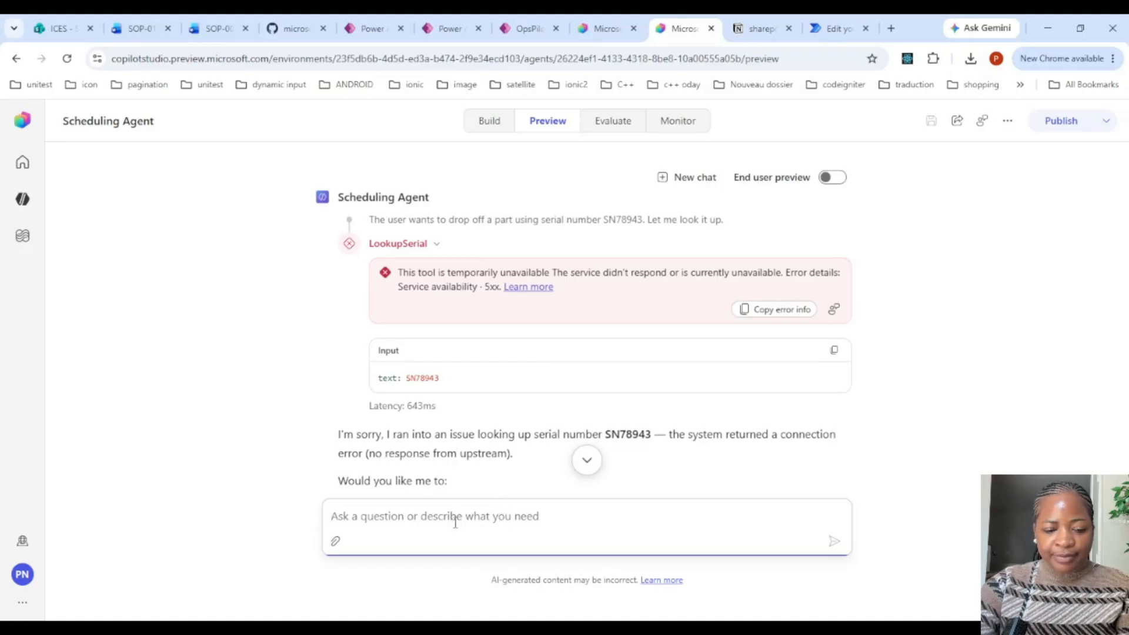
type("drop")
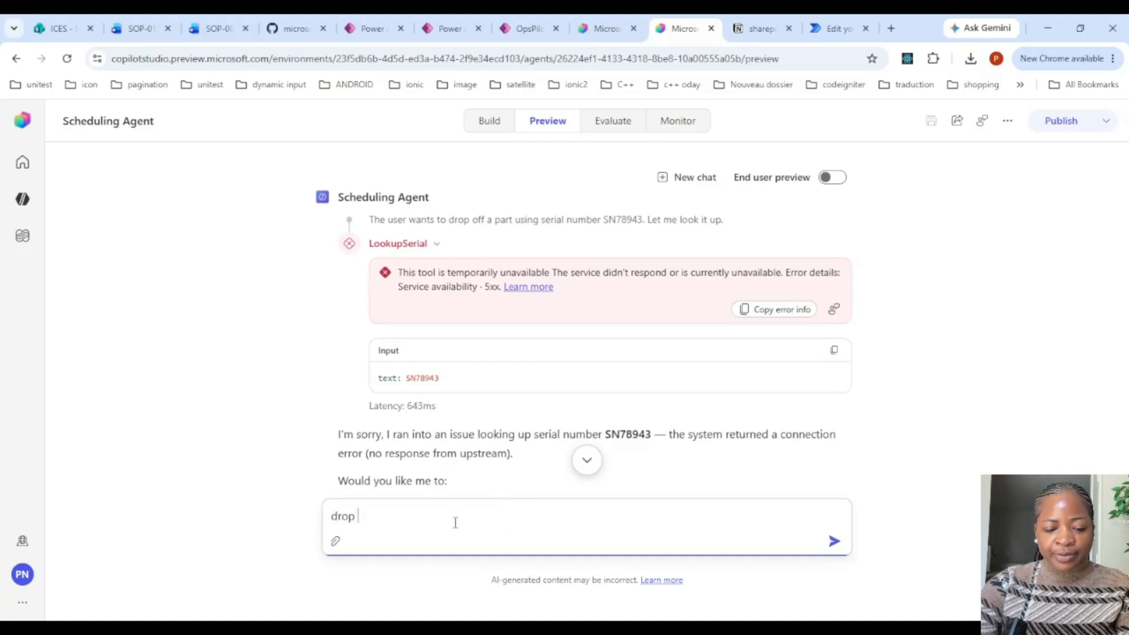
type(" off a wo")
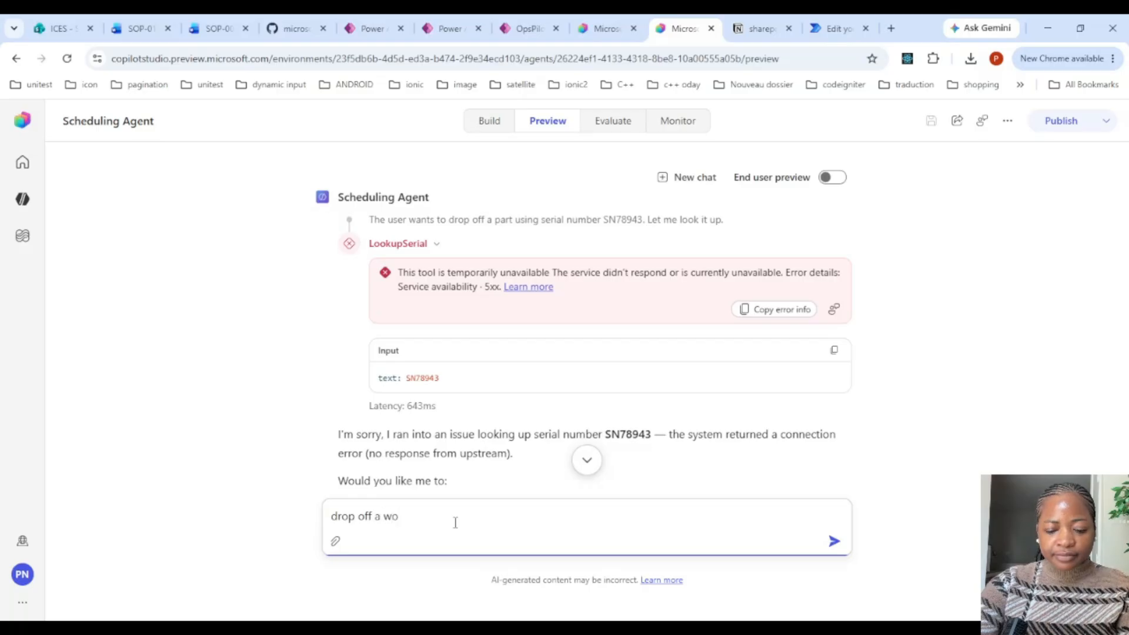
type("-48493")
key("Return")
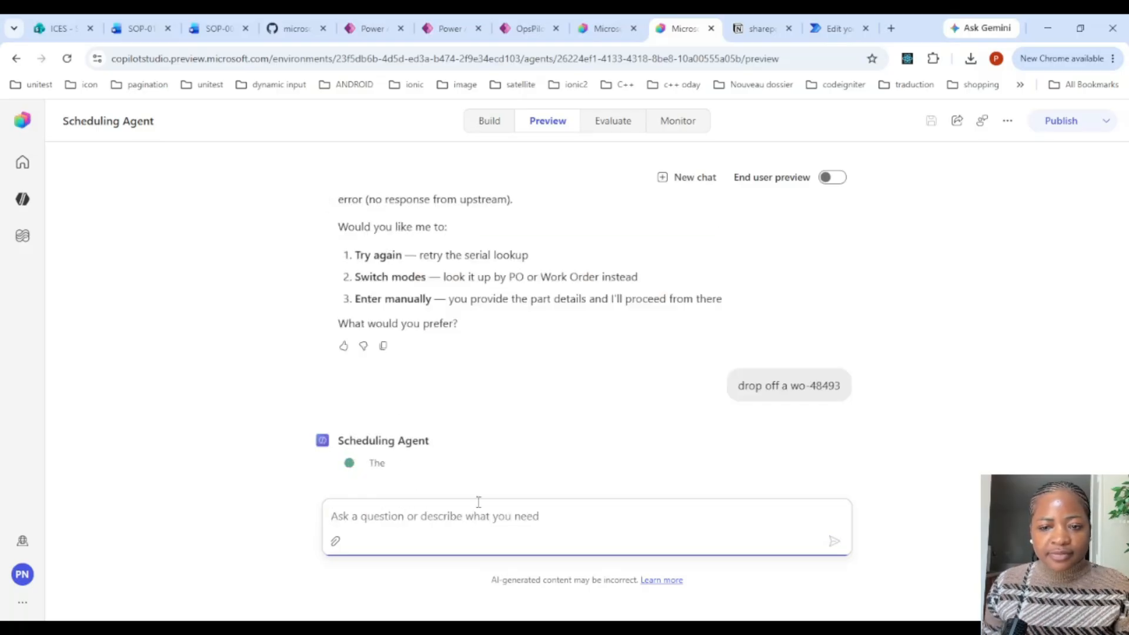
Tell the agent to drop off "all of them" for the work order's parts and confirm the full draft with "yes"
scroll(579, 340, "up", 4)
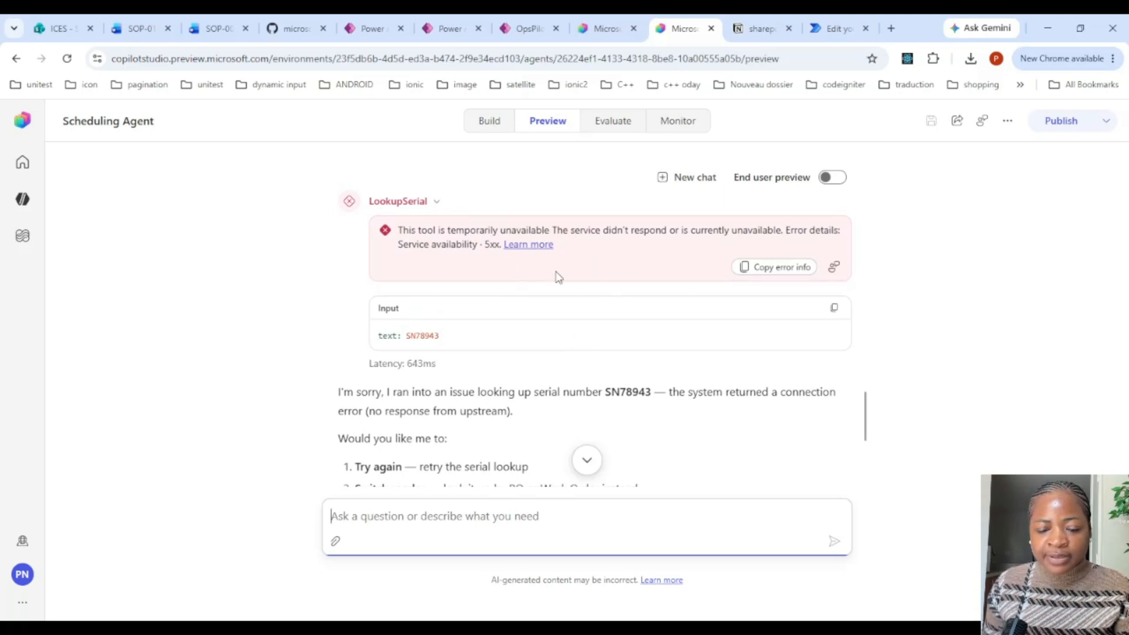
scroll(558, 282, "down", 5)
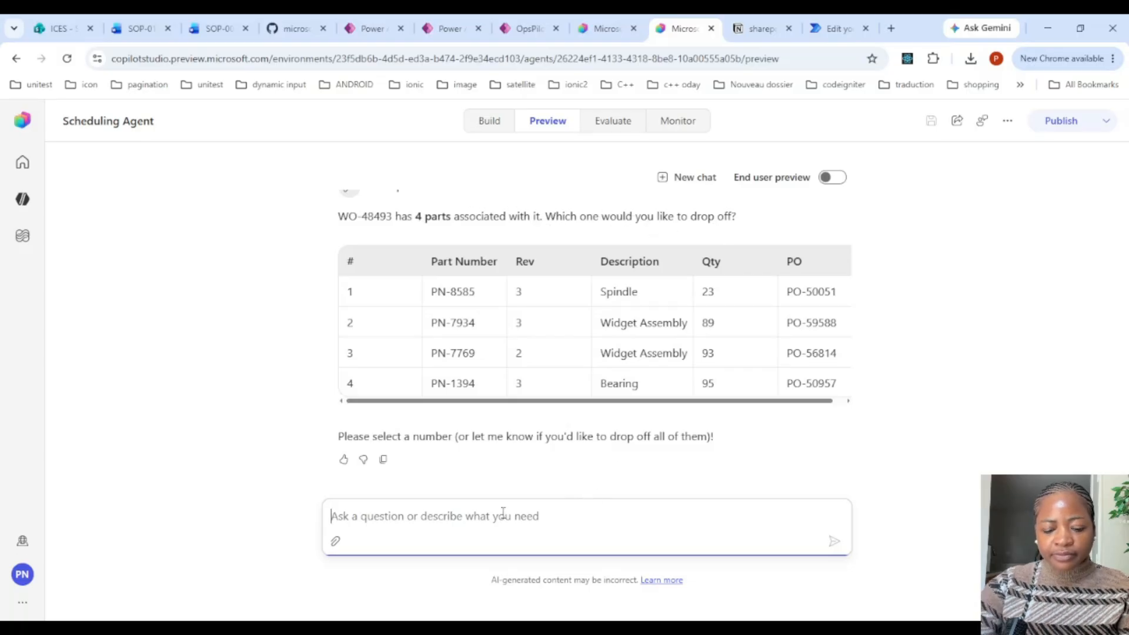
type("all of them")
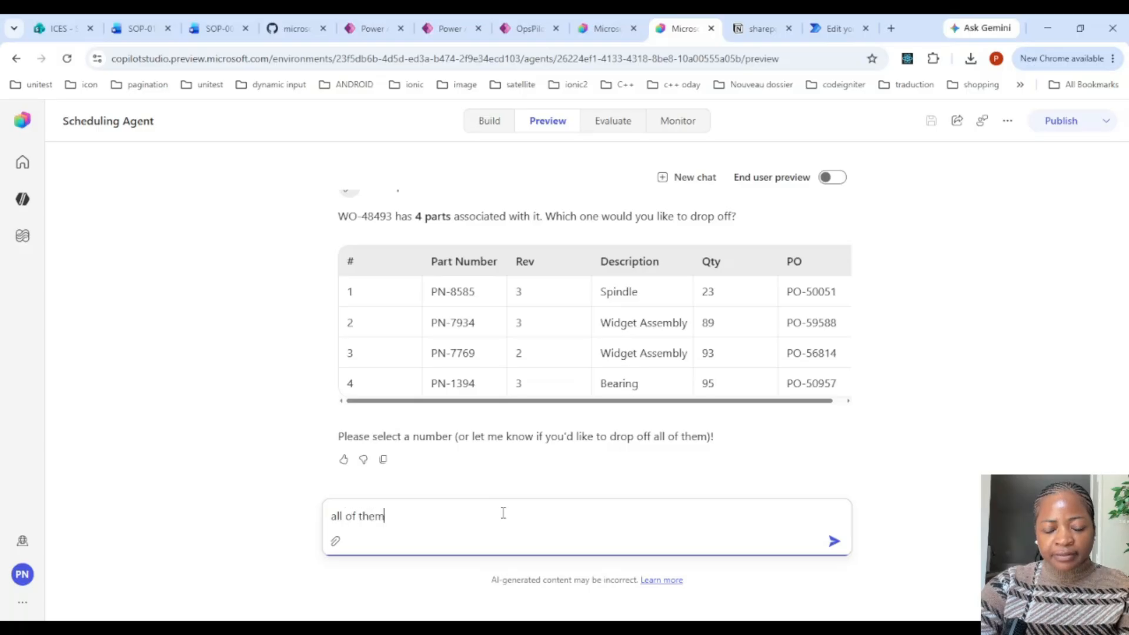
key("Return")
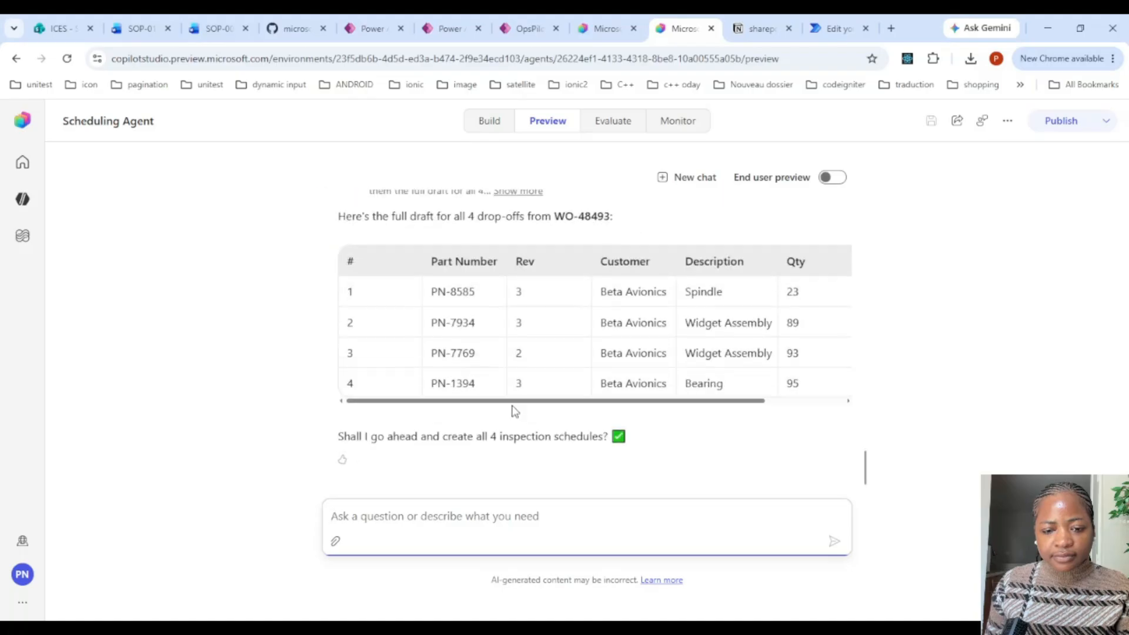
type("yes")
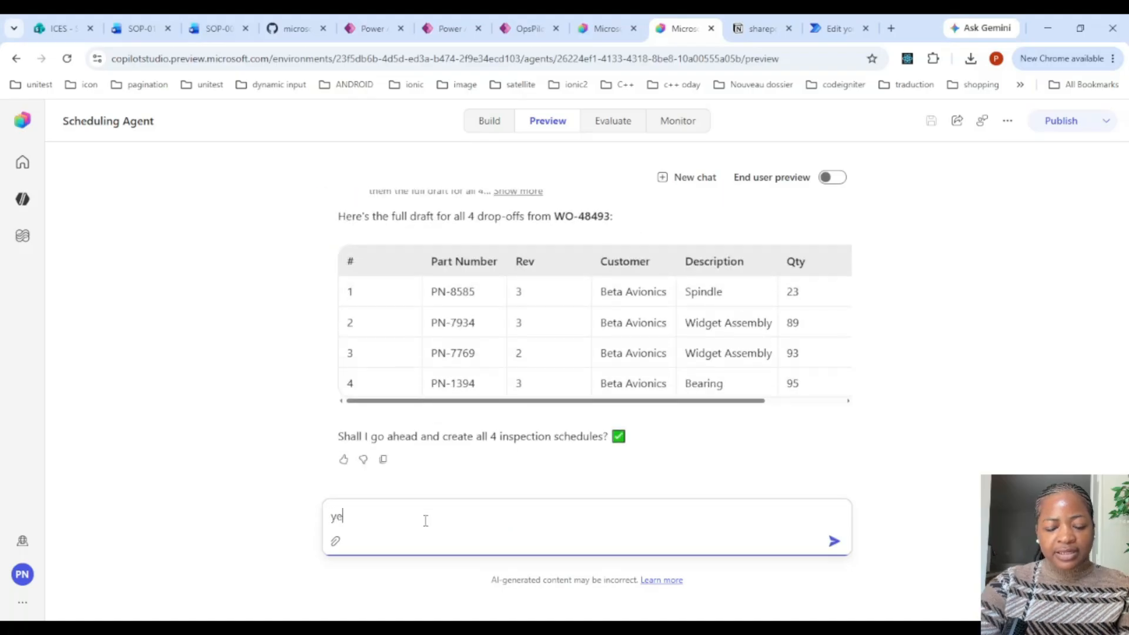
key("Return")
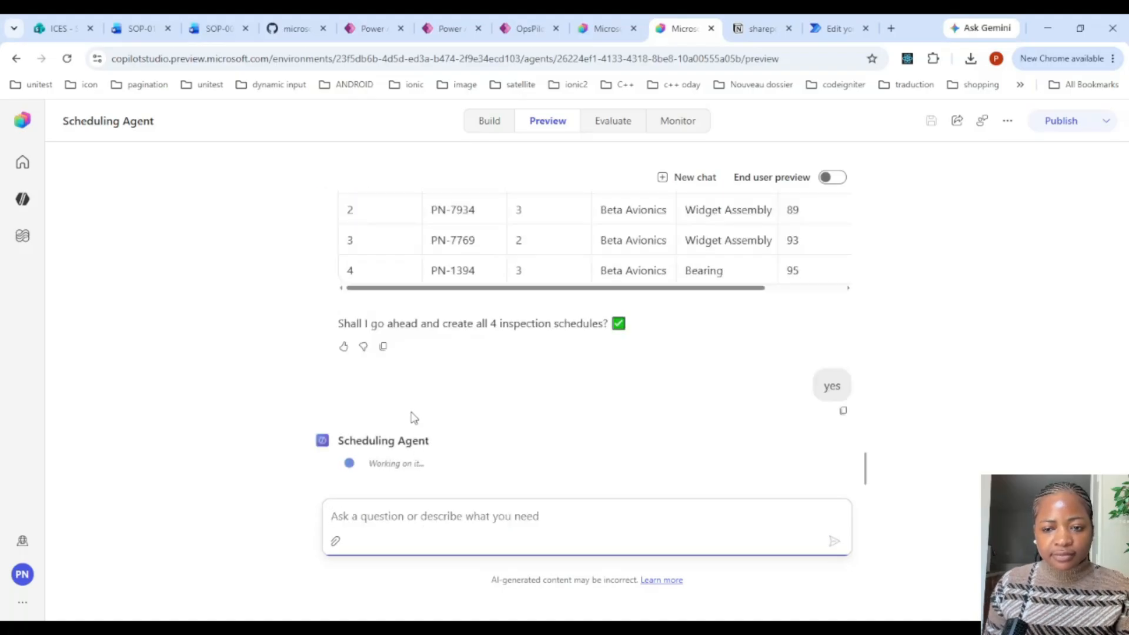
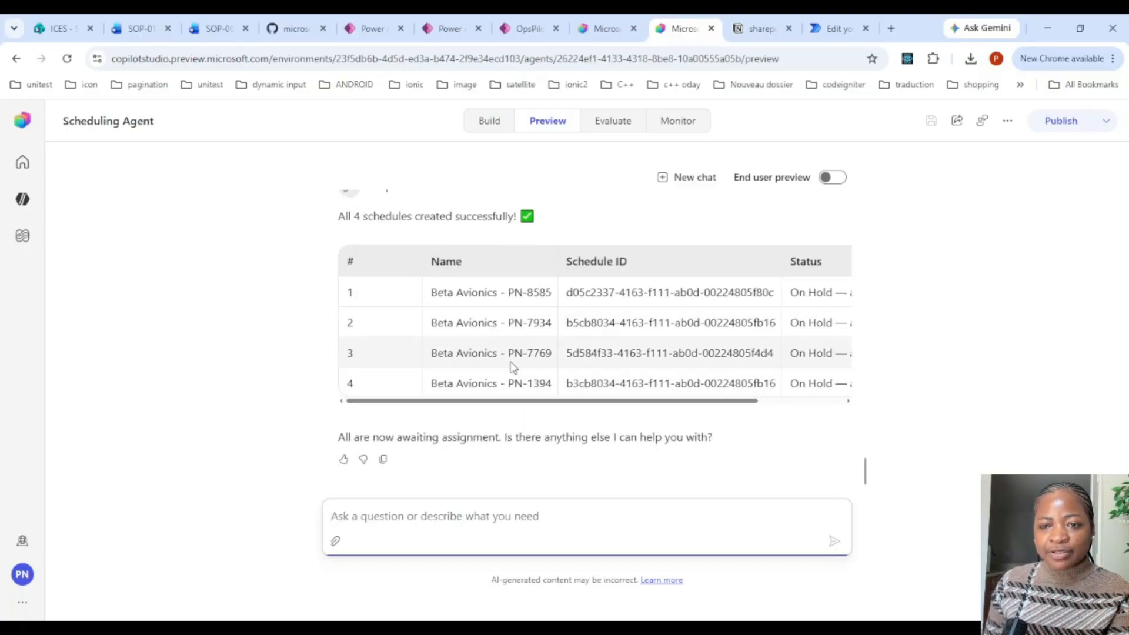
Switch to Power Automate, leave the DropOff designer, search the cloud flows for "serial" and open the LookupSerial flow
scroll(529, 341, "up", 10)
left_click(838, 28)
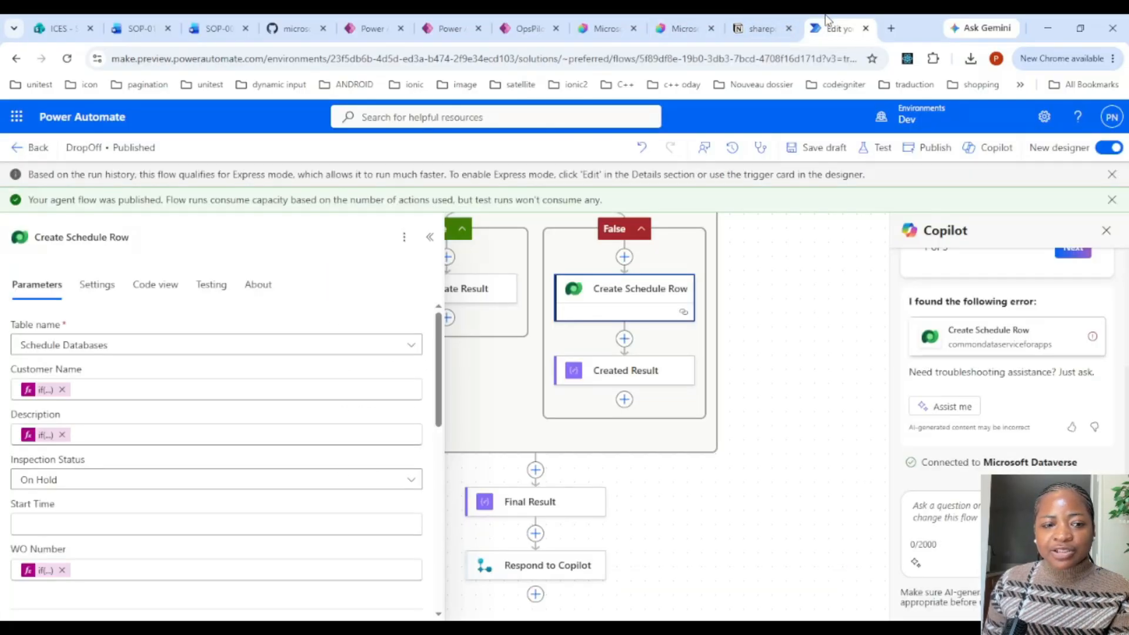
left_click(21, 156)
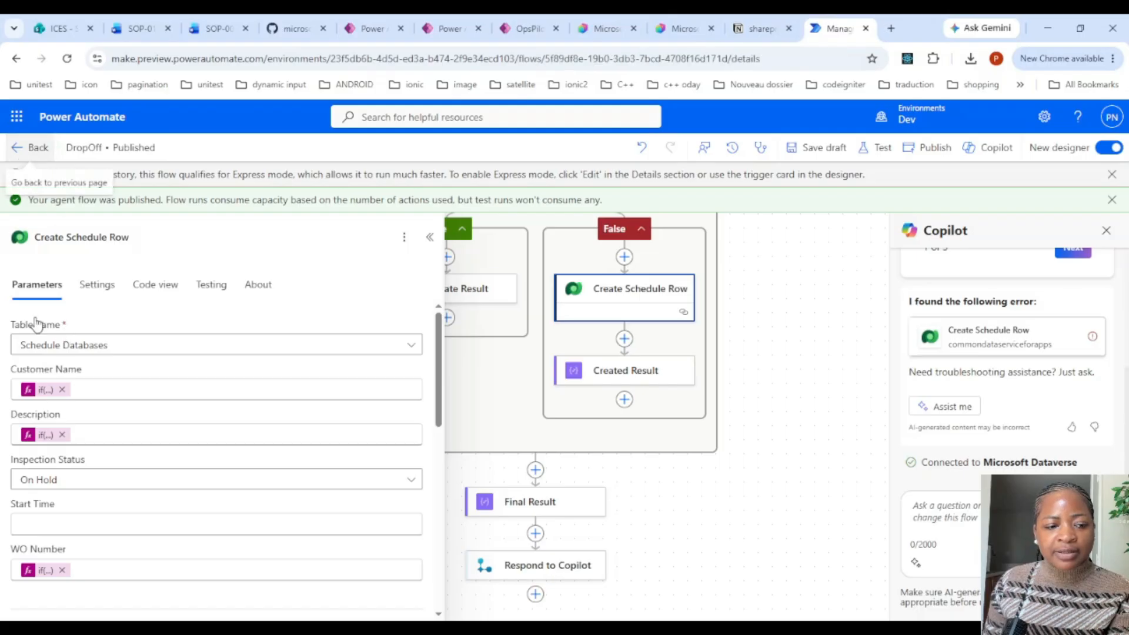
left_click(73, 292)
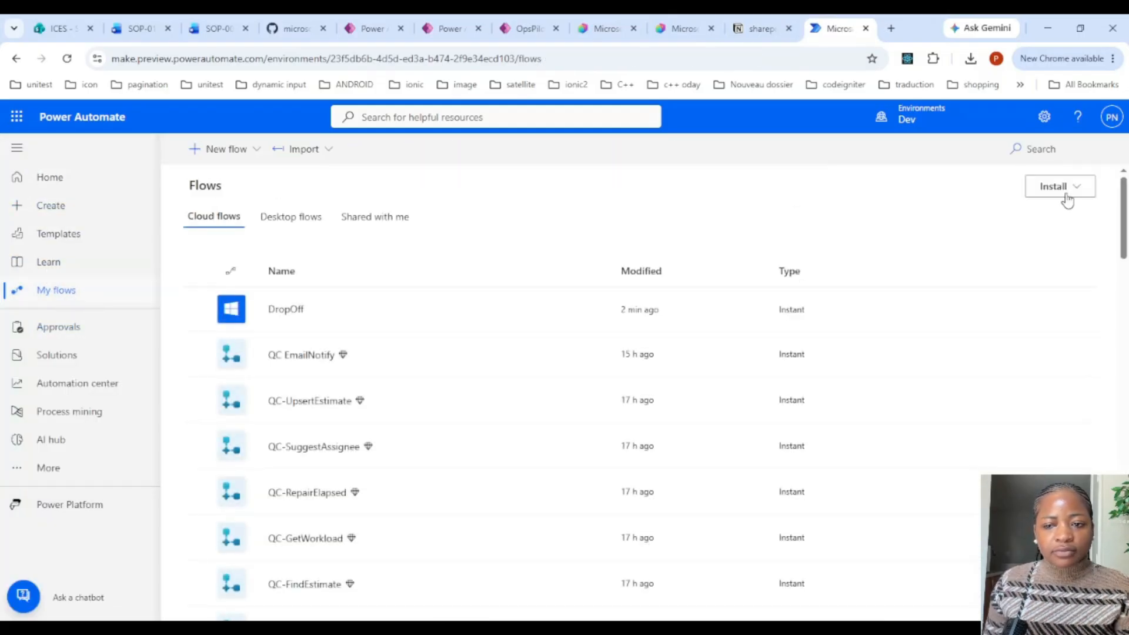
left_click(1065, 151)
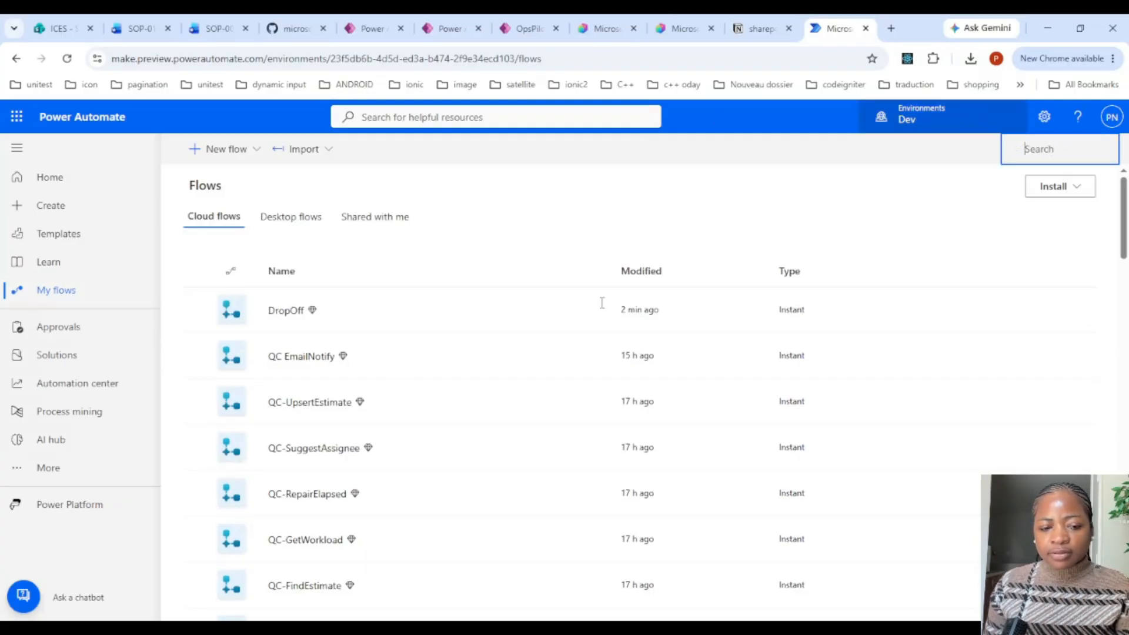
type("serial")
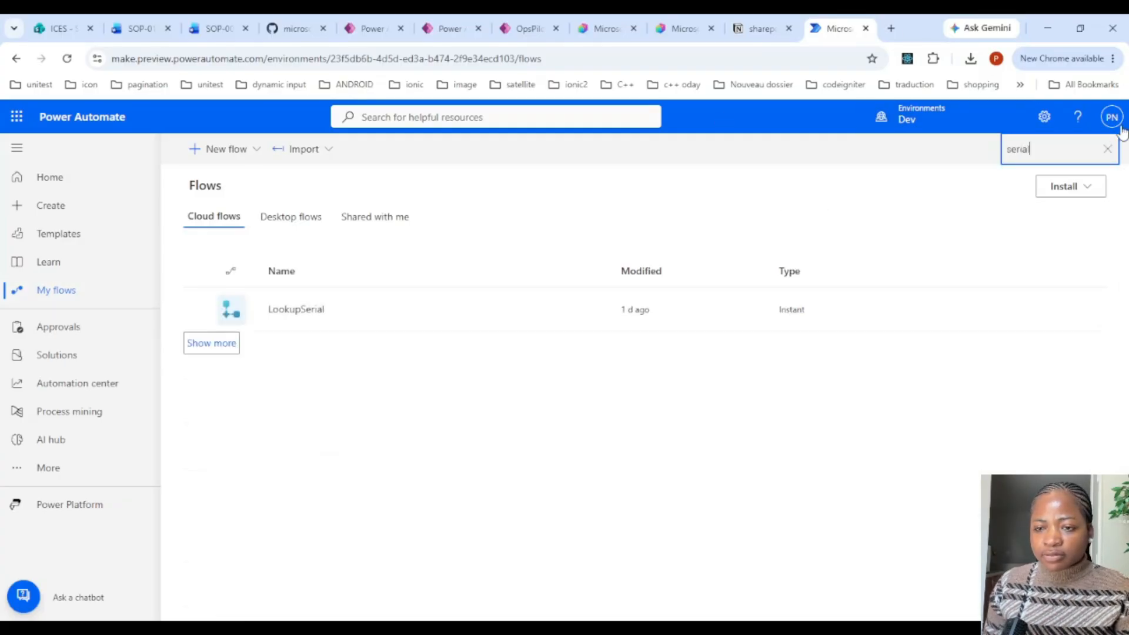
left_click(294, 310)
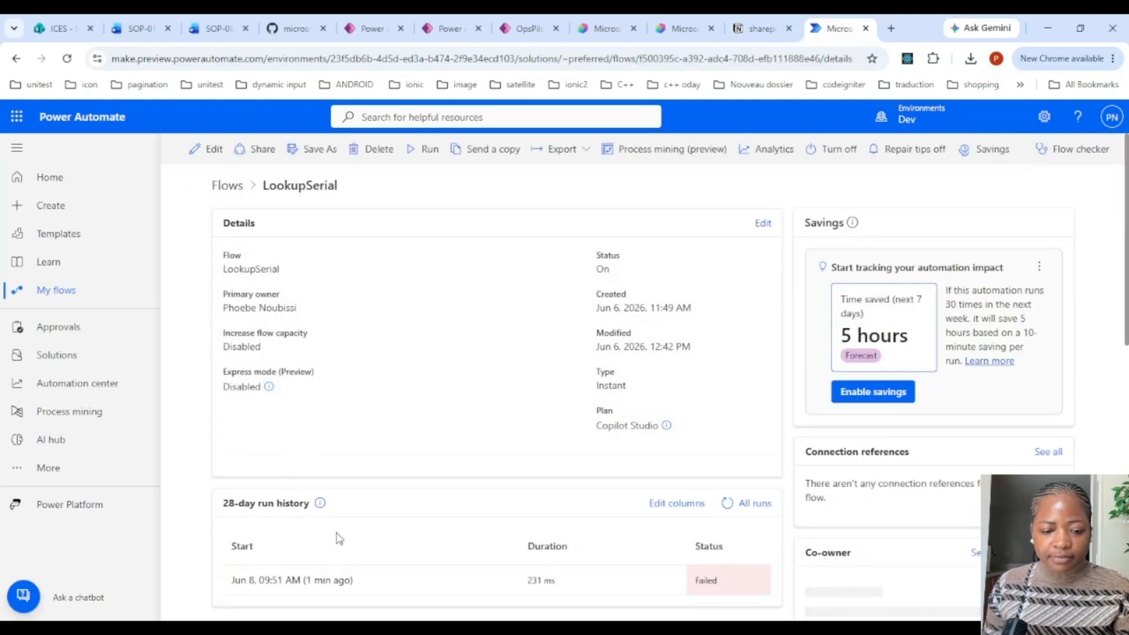
Open LookupSerial's failed run and examine the Normalize Input error and the raw outputs of the agent trigger
left_click(337, 581)
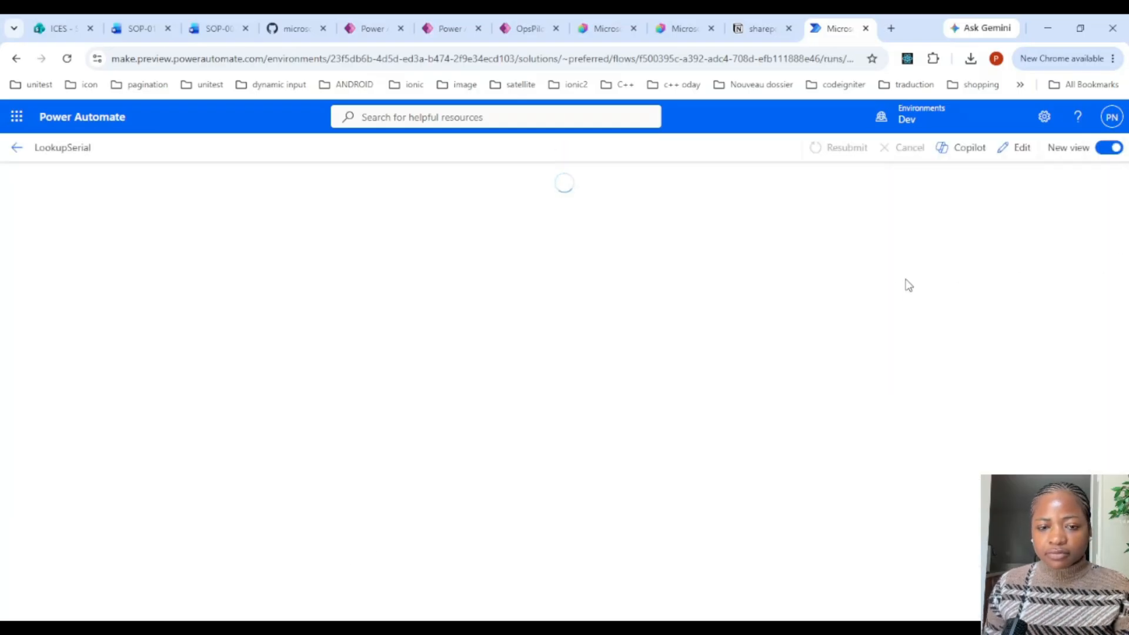
scroll(716, 328, "down", 5)
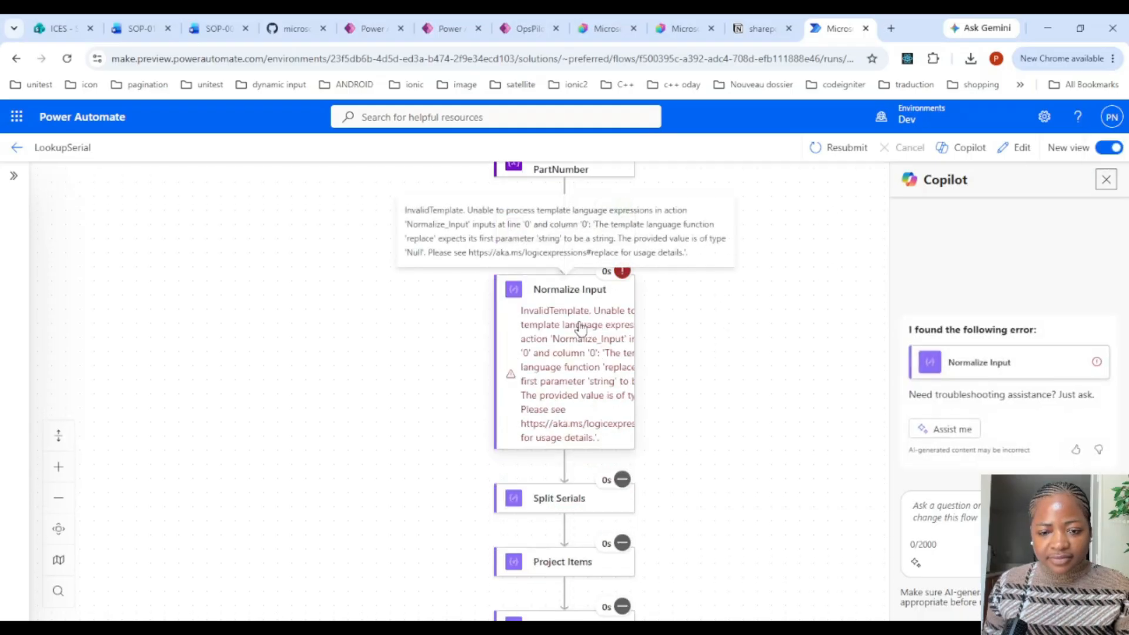
scroll(585, 326, "up", 5)
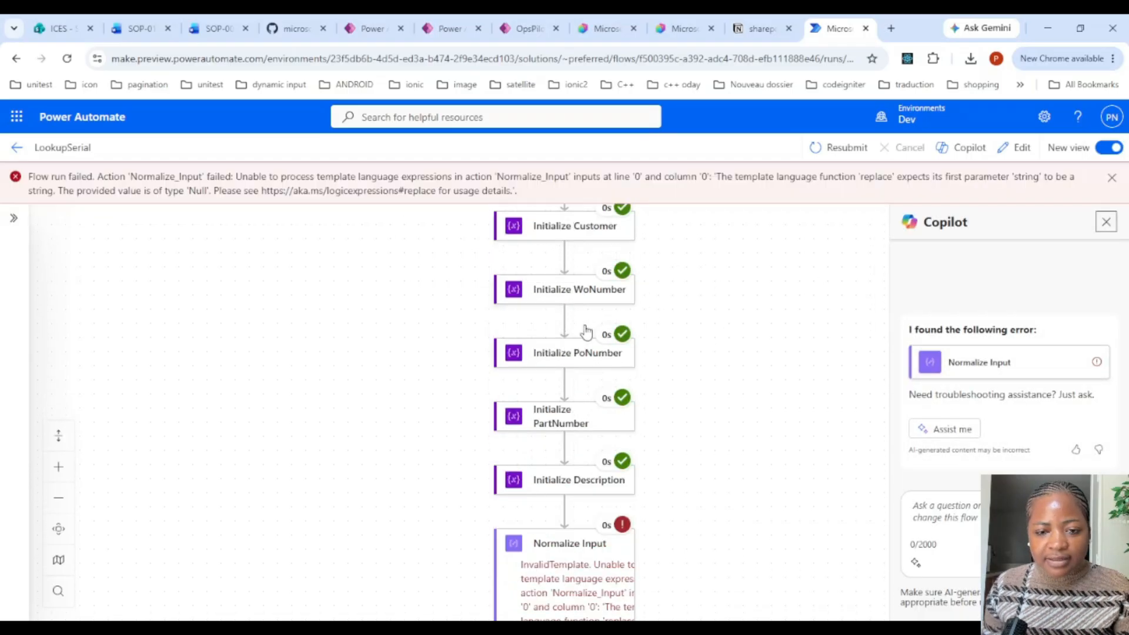
left_click(597, 279)
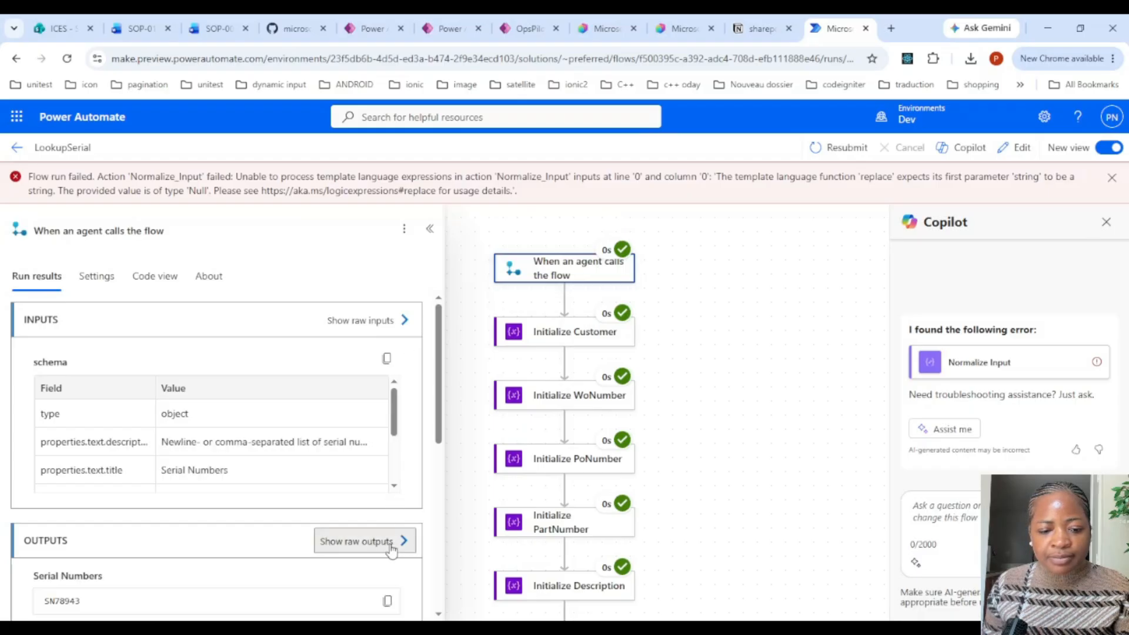
left_click(360, 540)
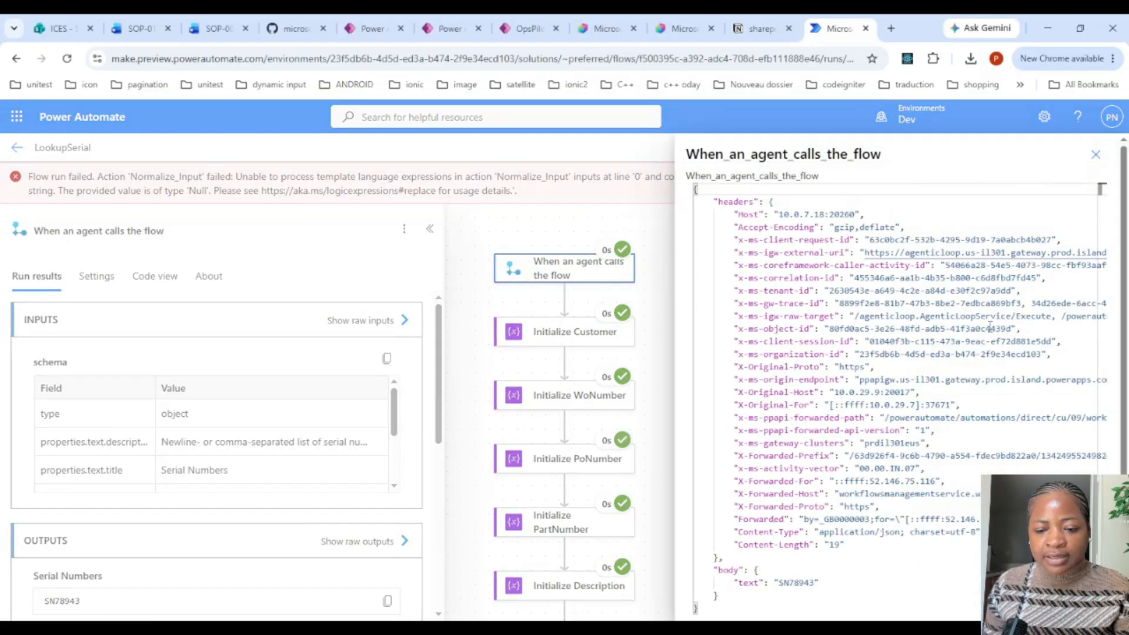
left_click(1095, 154)
scroll(670, 259, "down", 3)
scroll(669, 255, "down", 1)
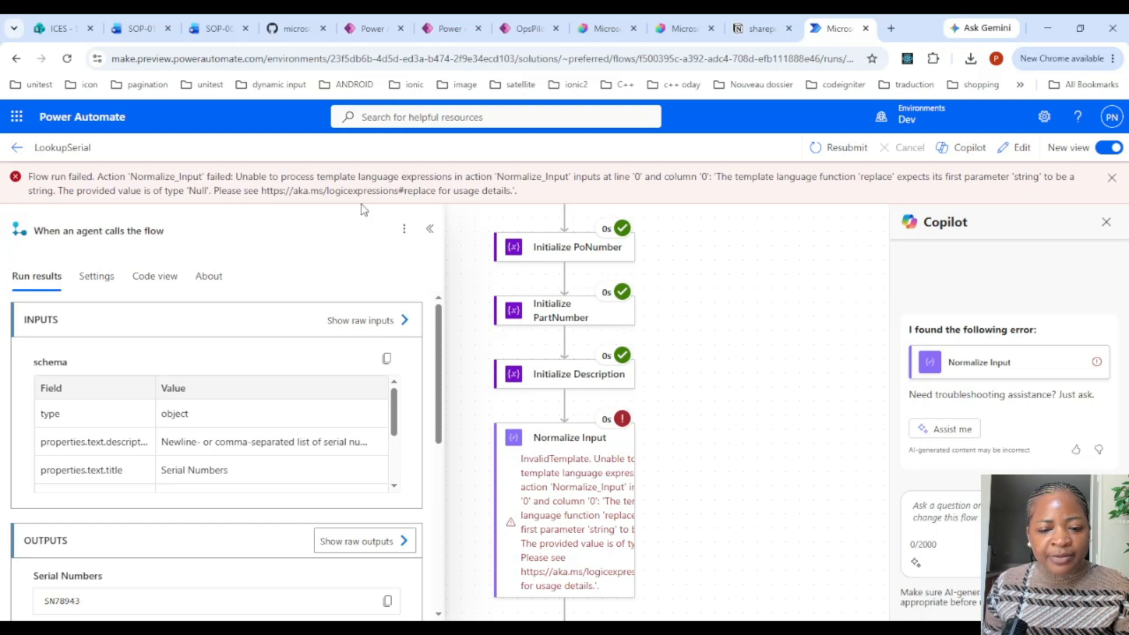
Open the LookupSerial flow for editing and show the parameters of its Normalize Input action
left_click(1012, 148)
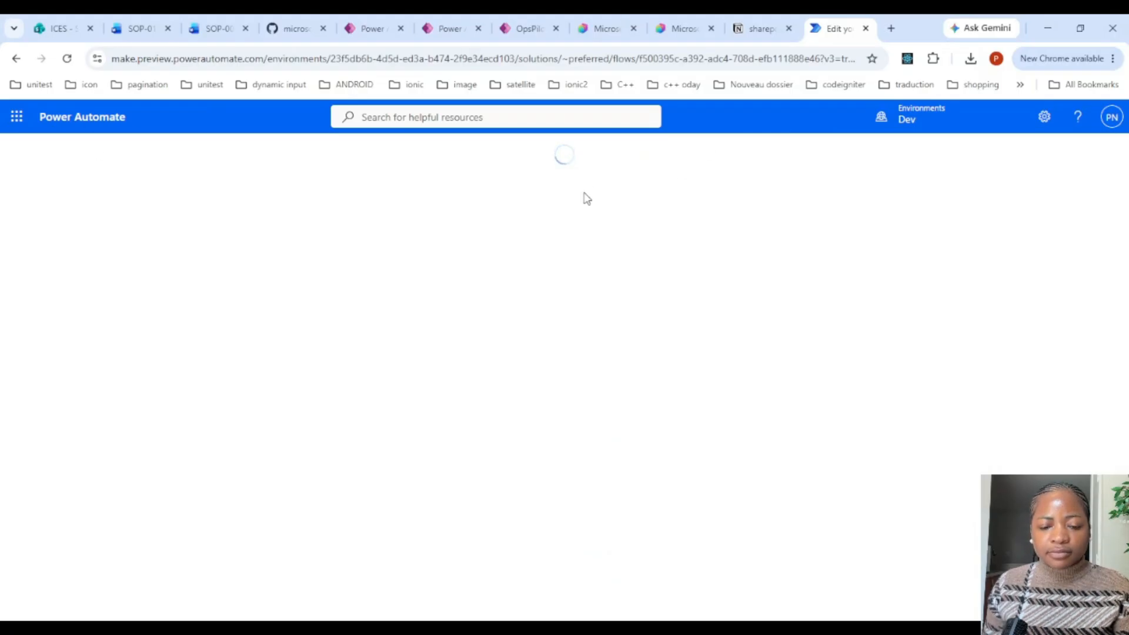
scroll(633, 295, "down", 3)
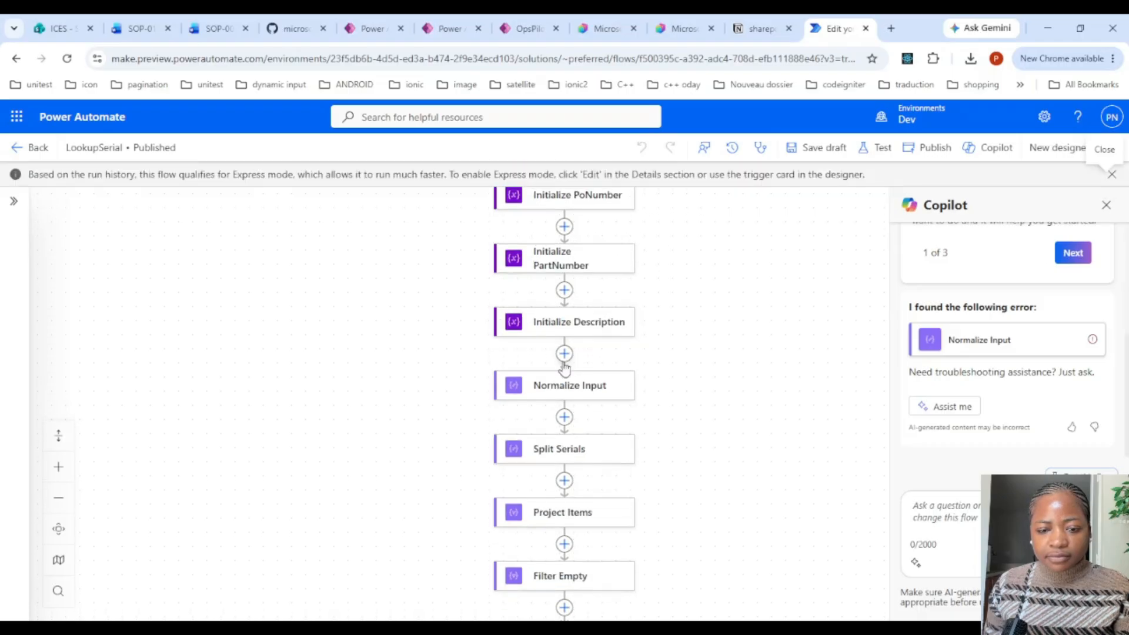
left_click(612, 388)
left_click(56, 320)
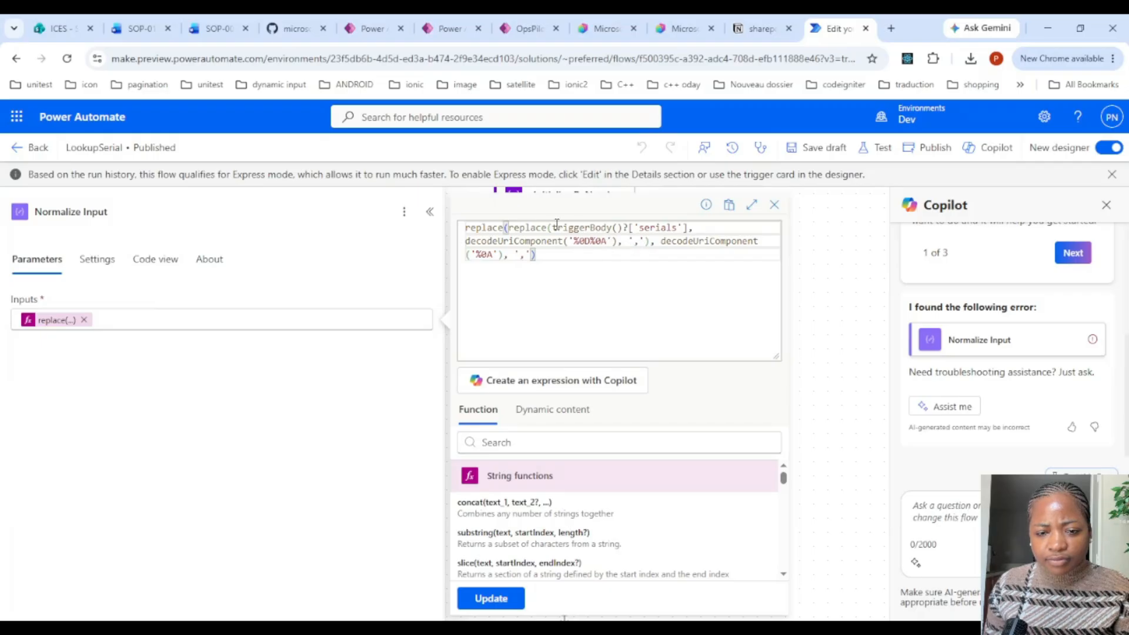
left_click_drag(552, 227, 689, 227)
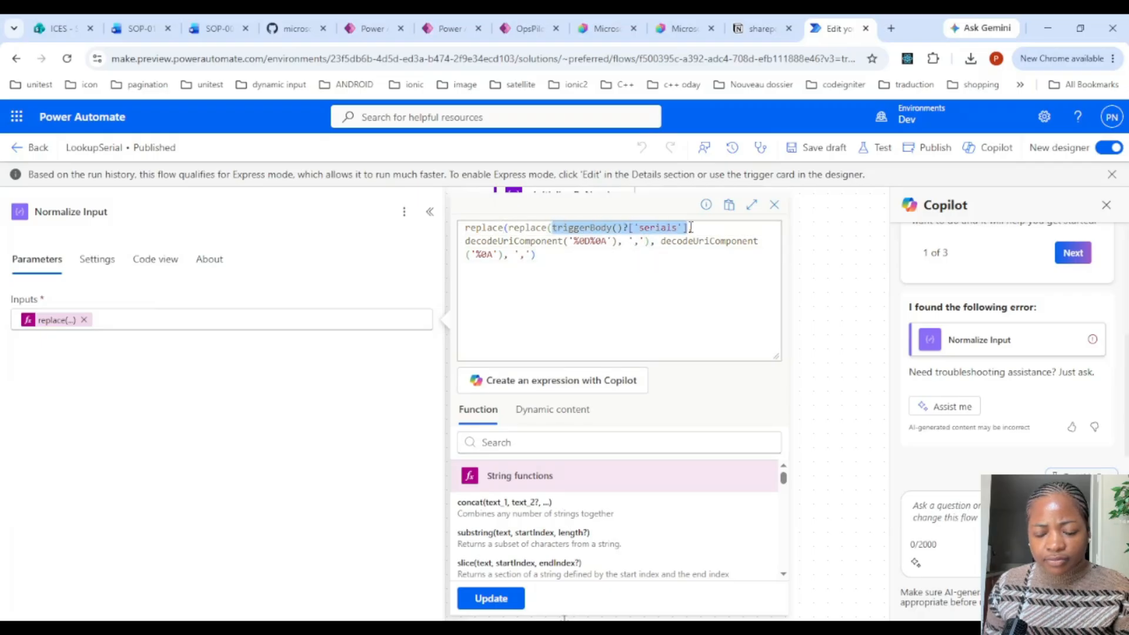
key("BackSpace")
left_click(547, 409)
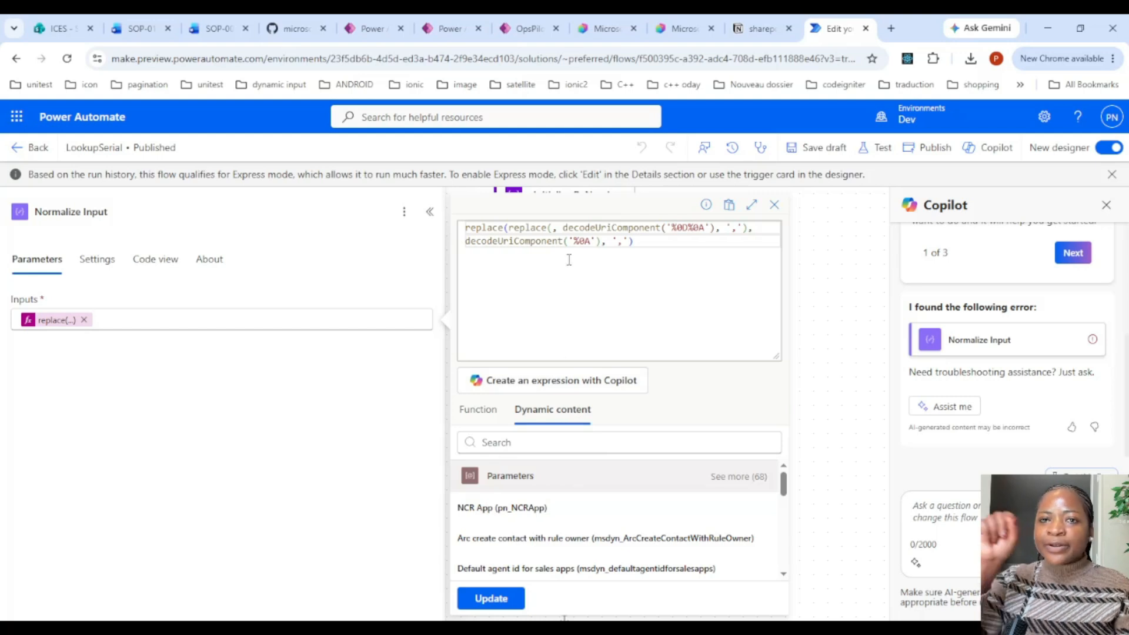
left_click(774, 205)
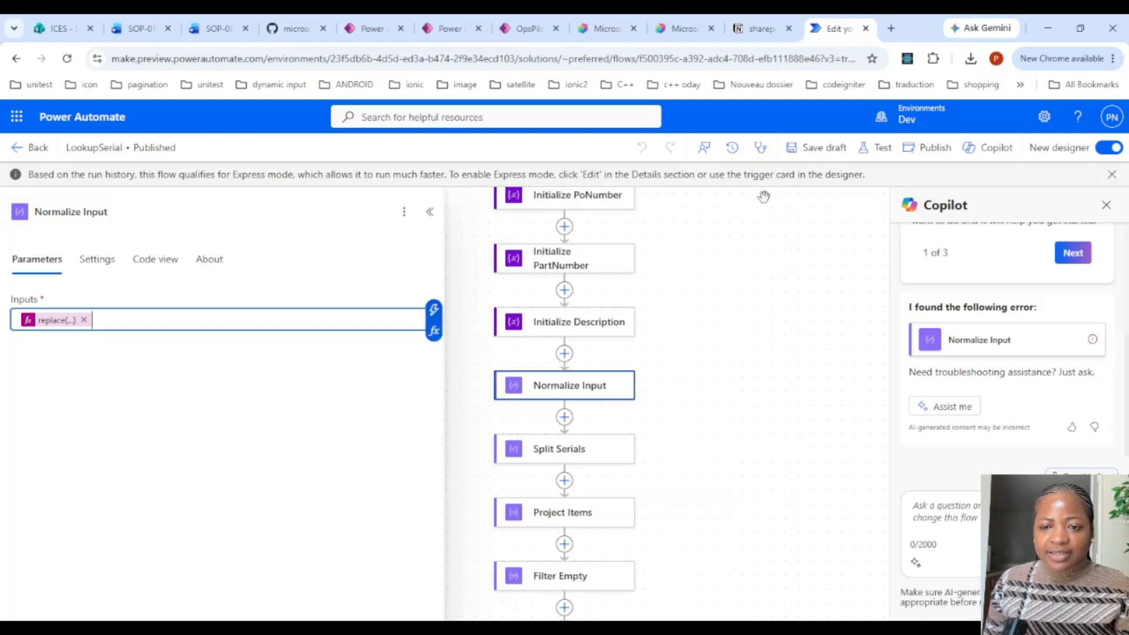
Switch back to the Scheduling Agent's preview chat in Copilot Studio and ask it to "drop off SN-456"
left_click(605, 28)
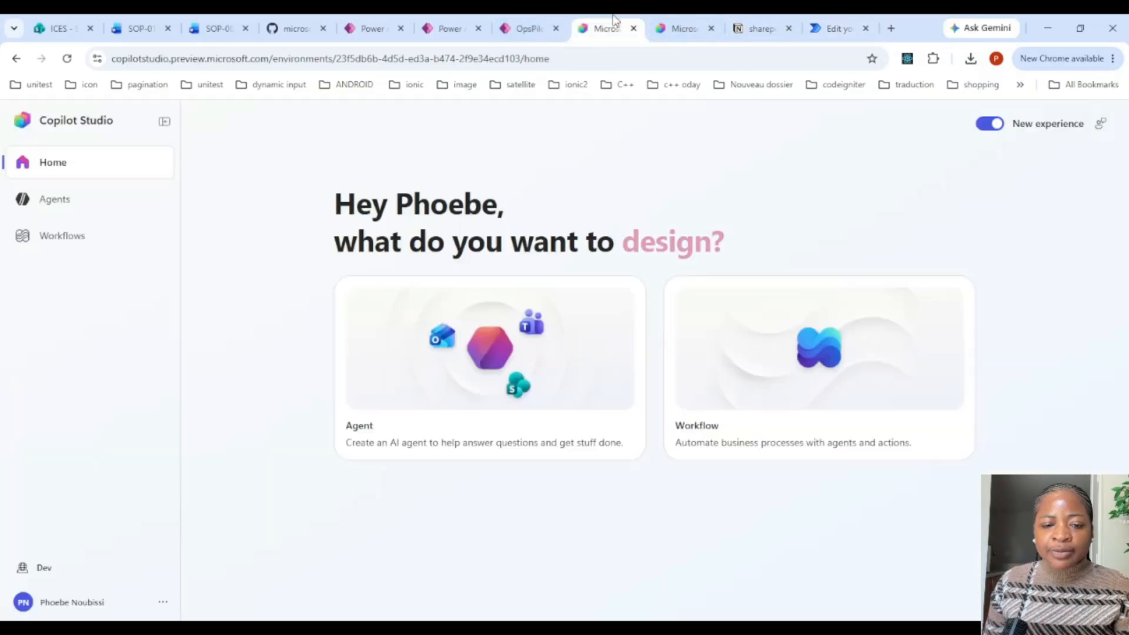
left_click(682, 29)
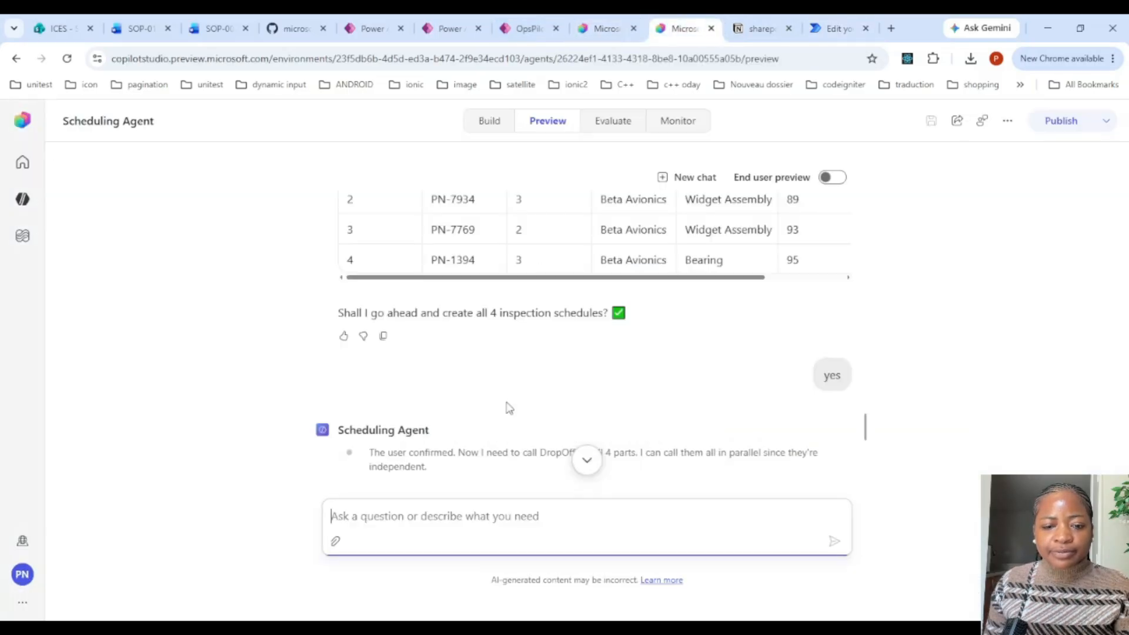
left_click(468, 515)
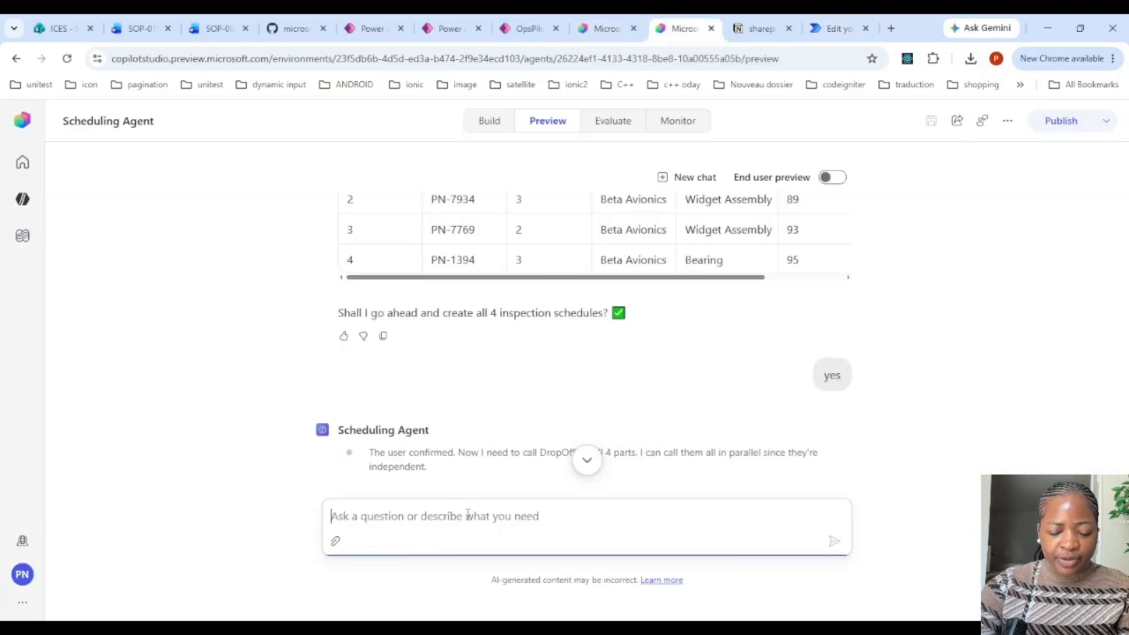
type("I")
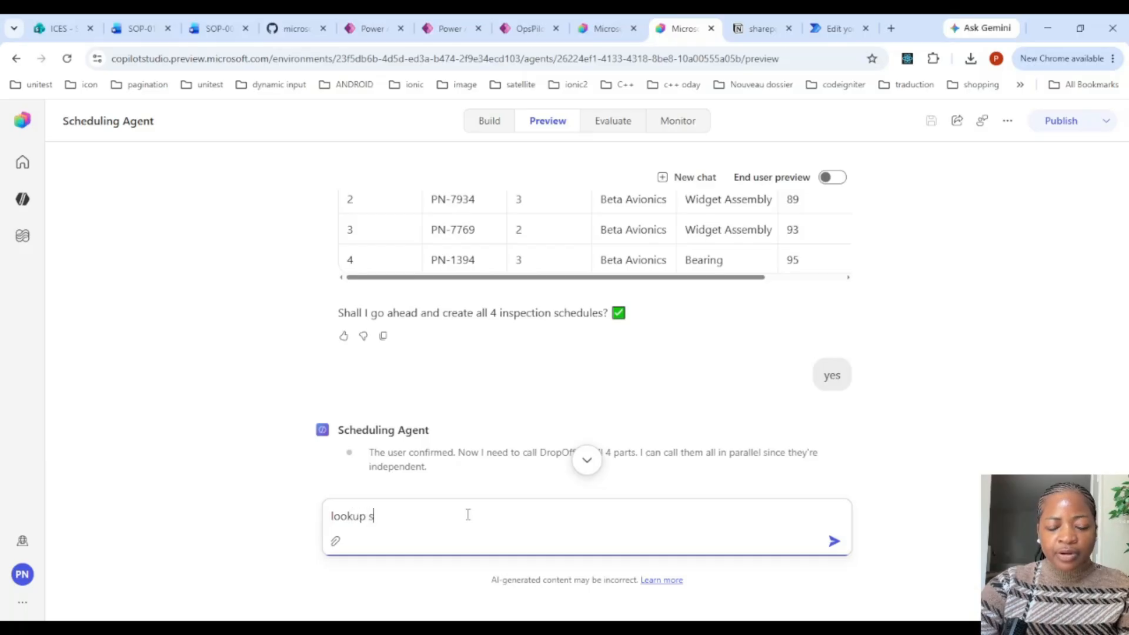
key("BackSpace")
key("BackSpace")
key("BackSpace")
key("BackSpace")
key("BackSpace")
key("BackSpace")
key("BackSpace")
key("BackSpace")
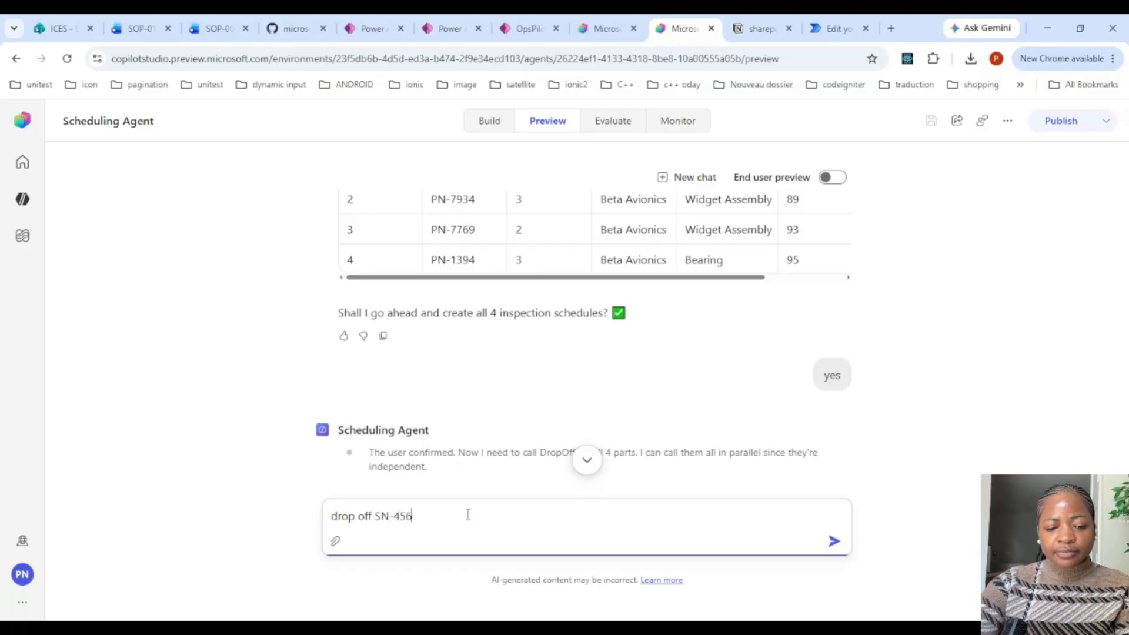
key("Return")
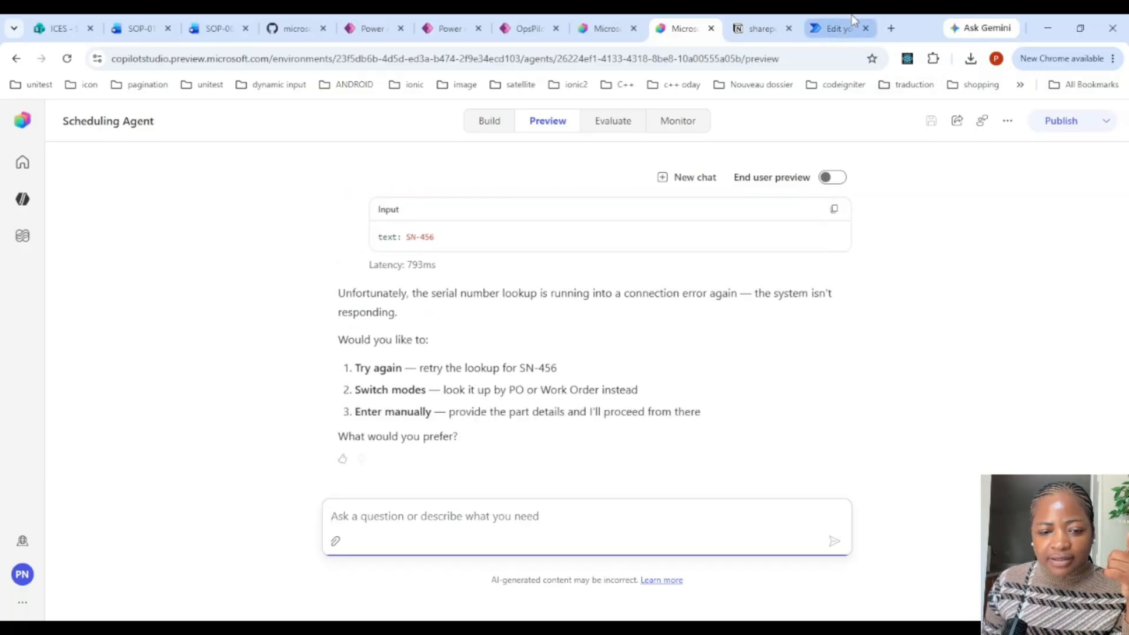
Switch to Power Automate and replace triggerBody()?['serials'] in LookupSerial's Normalize Input expression with the agent trigger's Serial Numbers dynamic content
left_click(851, 18)
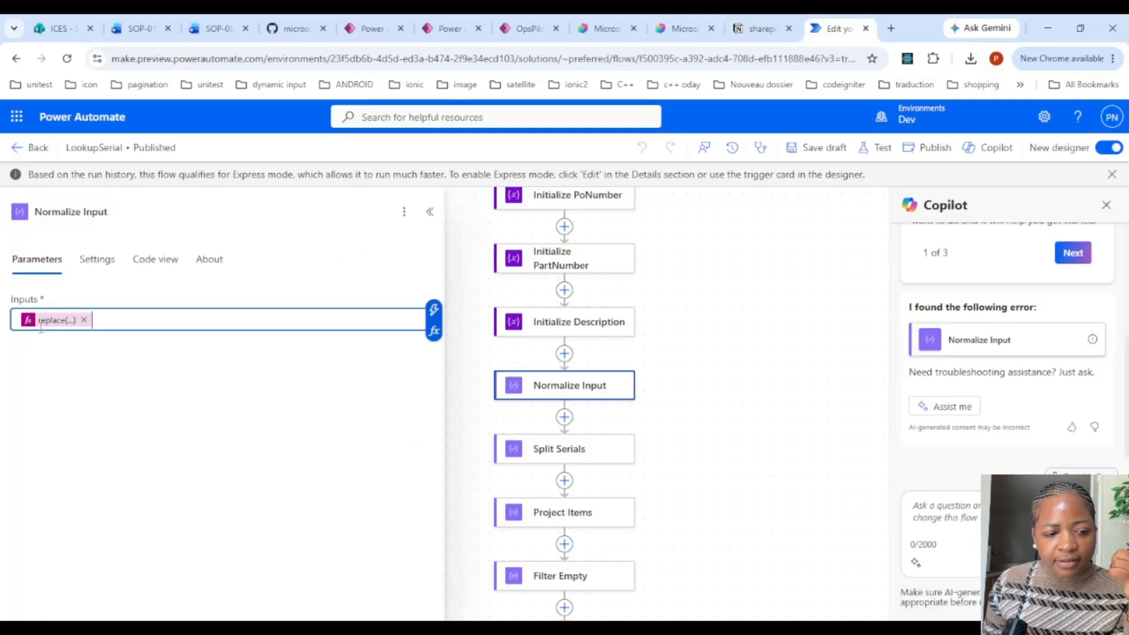
left_click(61, 323)
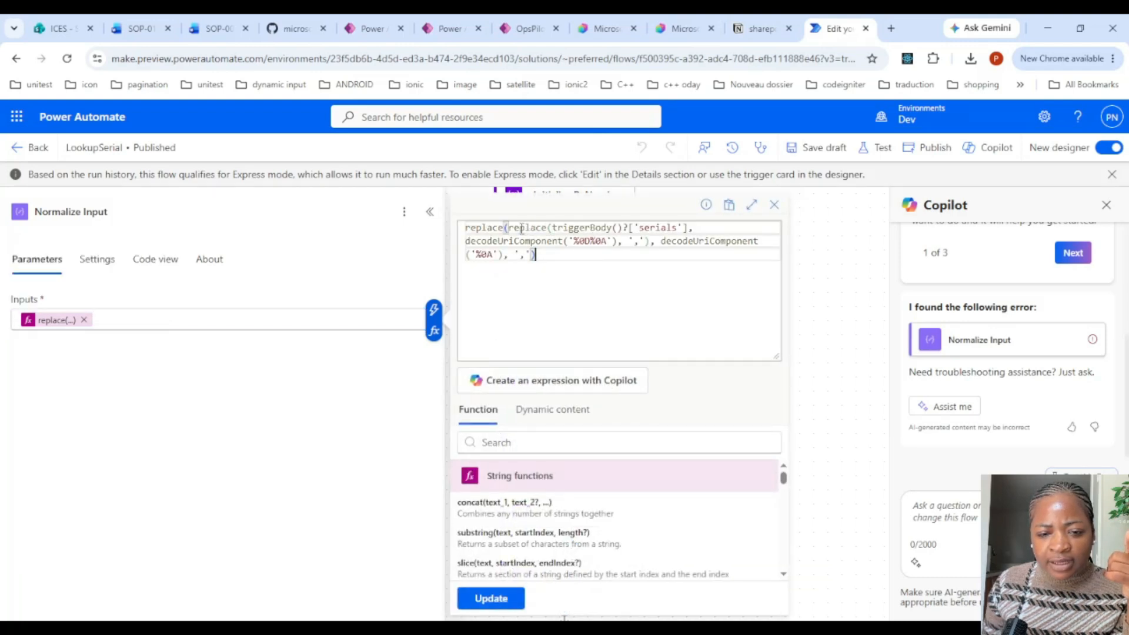
left_click_drag(550, 228, 687, 229)
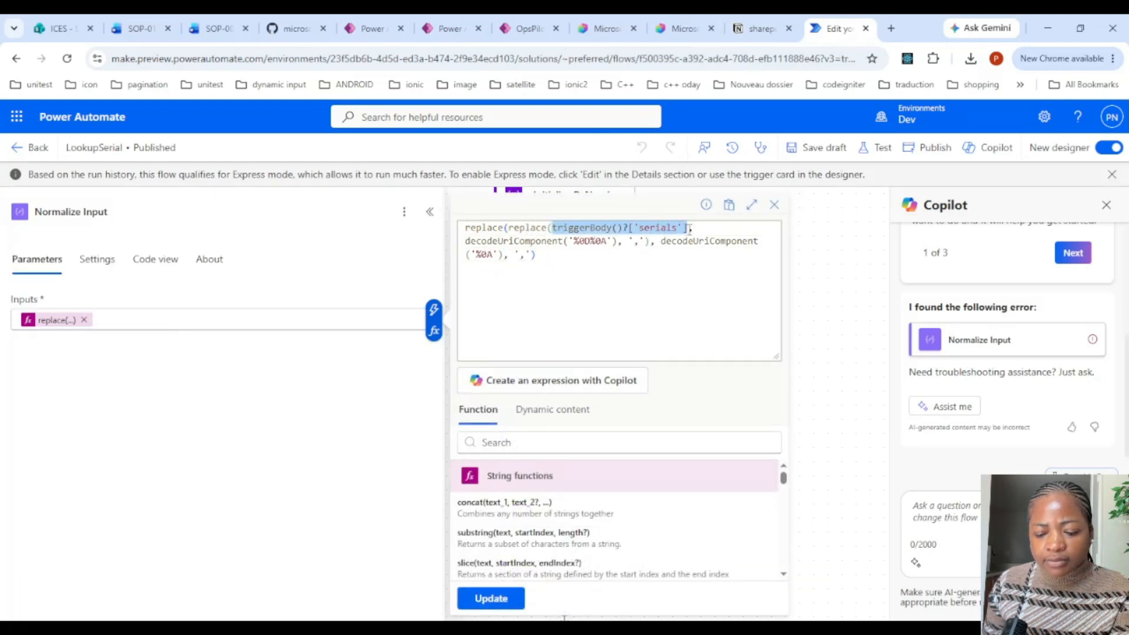
key("BackSpace")
left_click(553, 410)
scroll(664, 542, "down", 3)
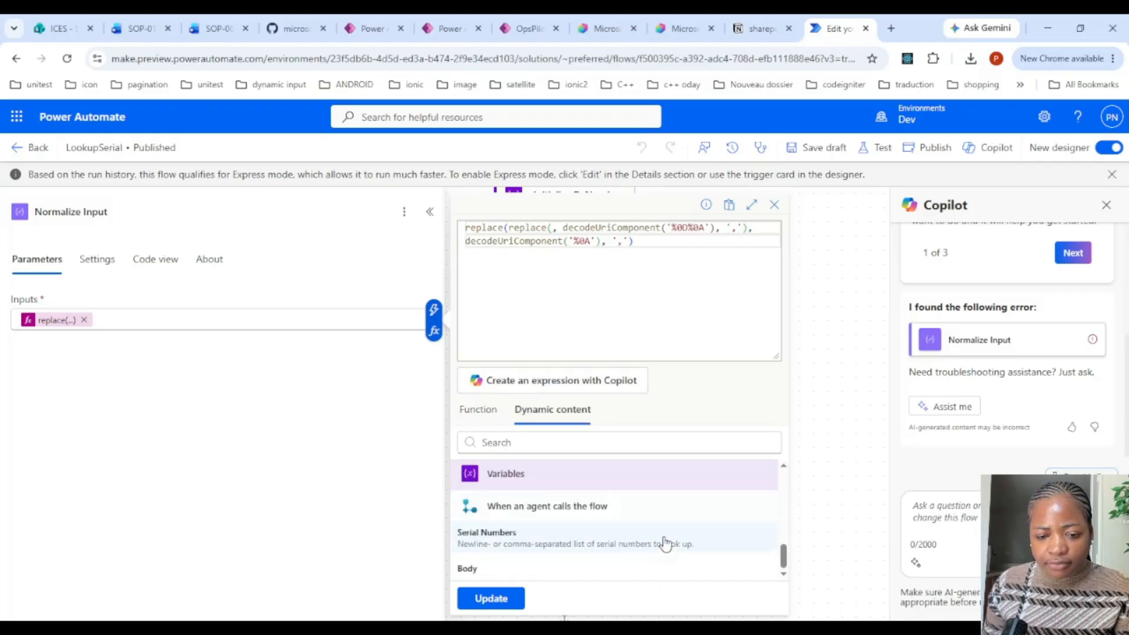
left_click(601, 540)
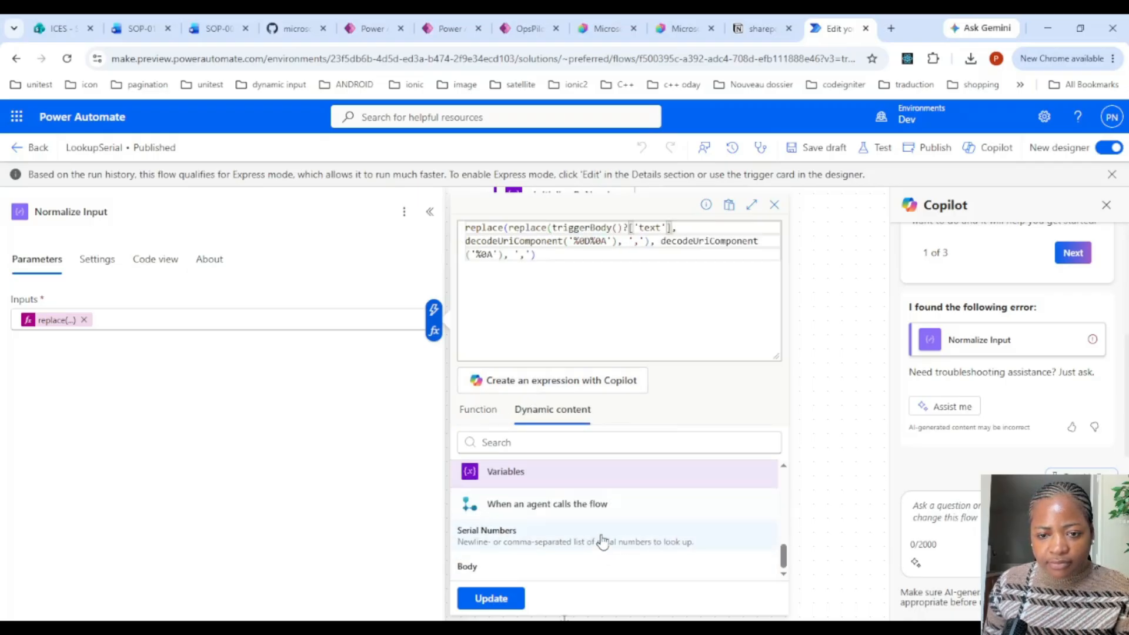
left_click(493, 598)
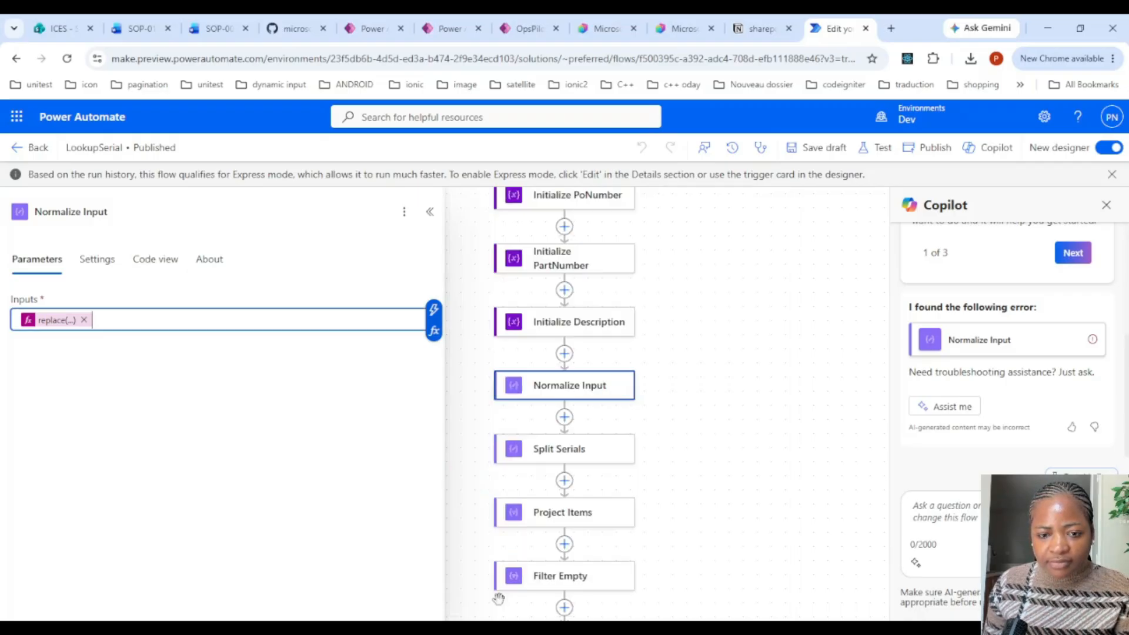
Save the LookupSerial flow as a draft and publish it
left_click(816, 151)
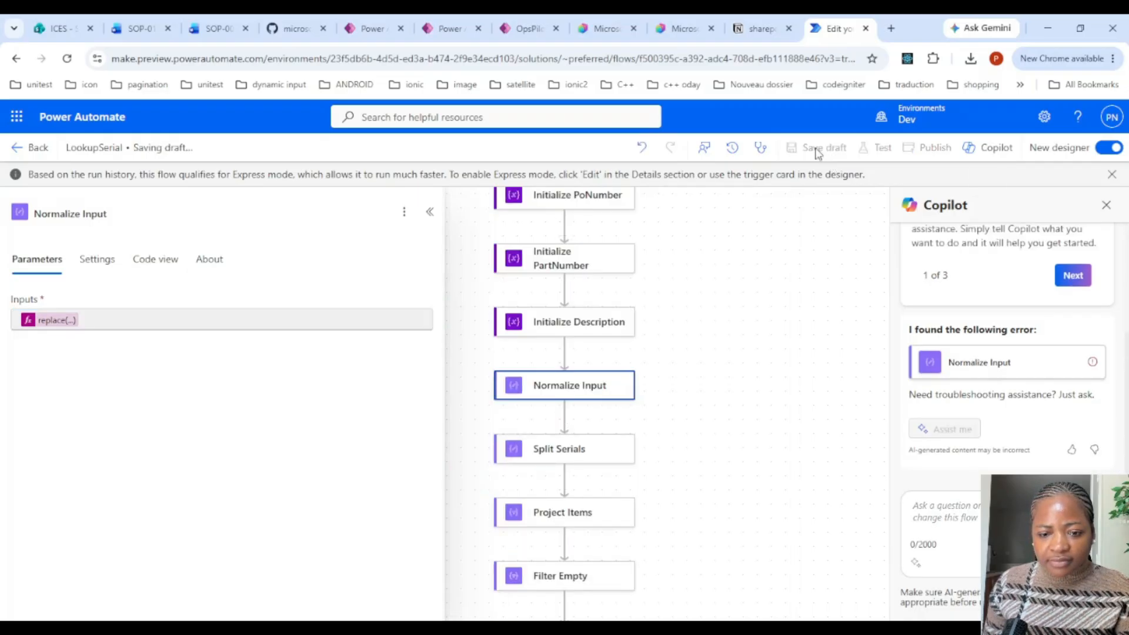
left_click(588, 261)
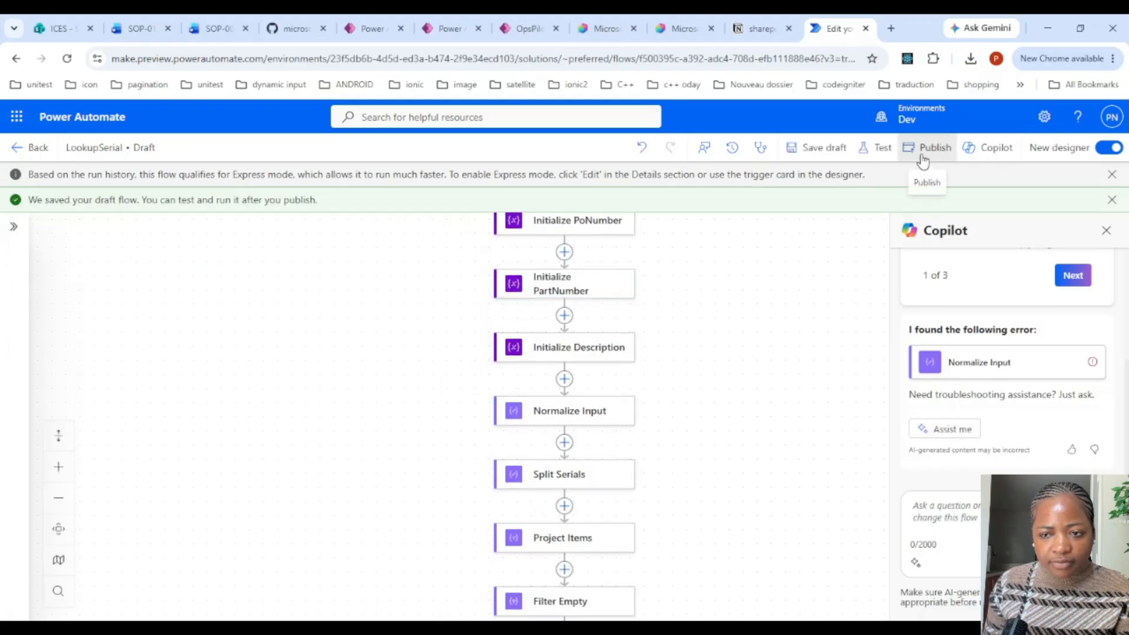
left_click(922, 156)
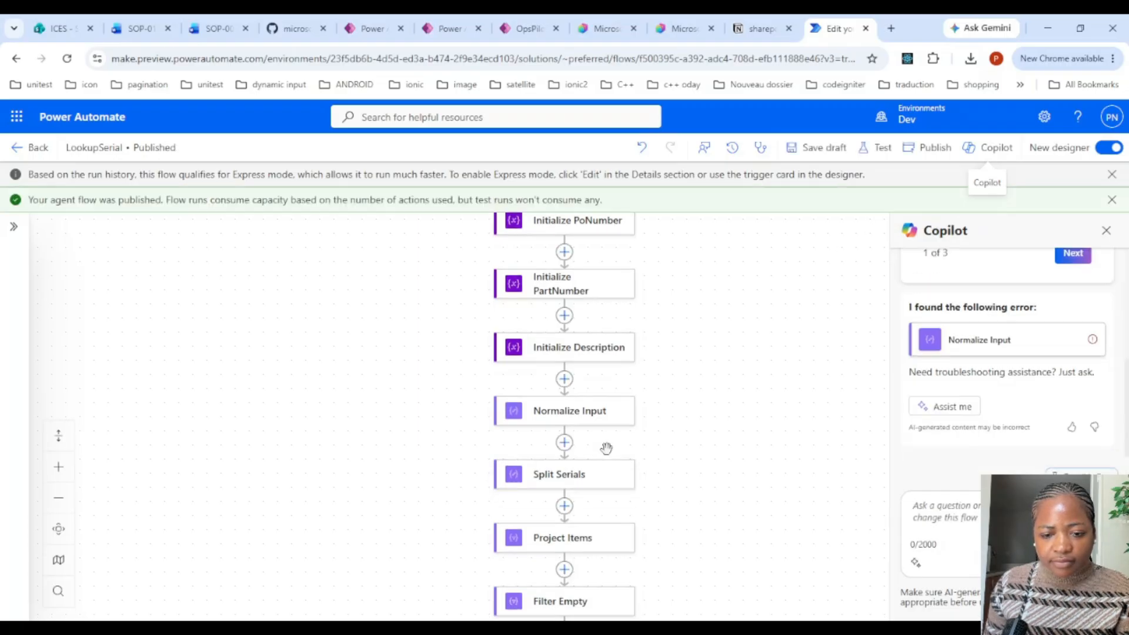
Examine the parameters of the Split Serials, Project Items, Filter Empty and Stringify actions in the LookupSerial flow
left_click(605, 478)
left_click(52, 352)
left_click(51, 346)
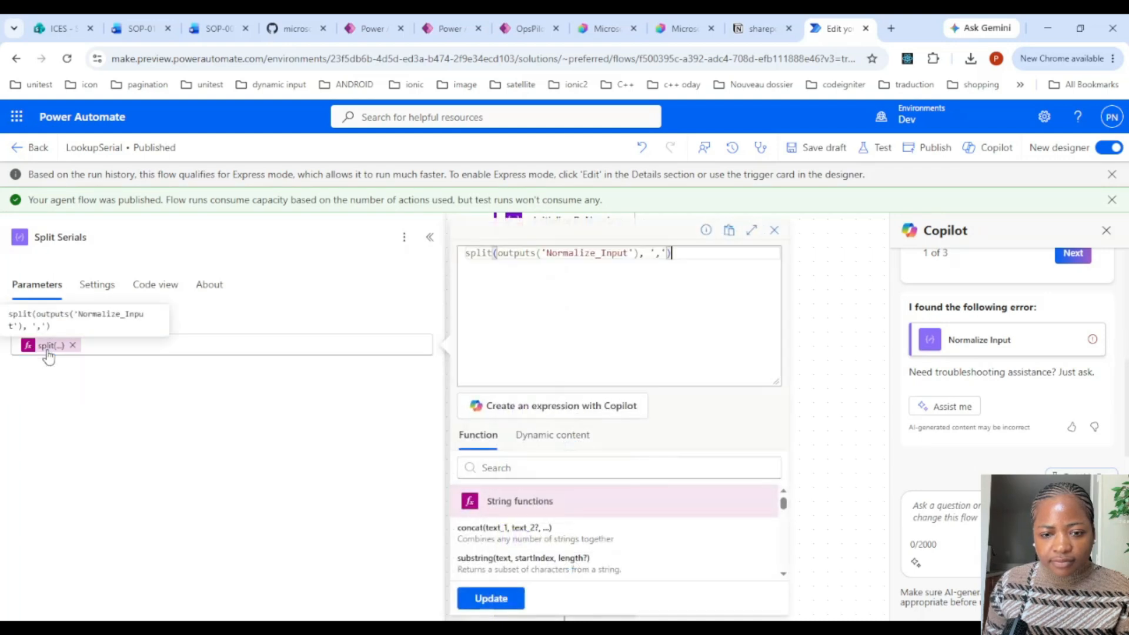
left_click(68, 388)
scroll(611, 379, "down", 2)
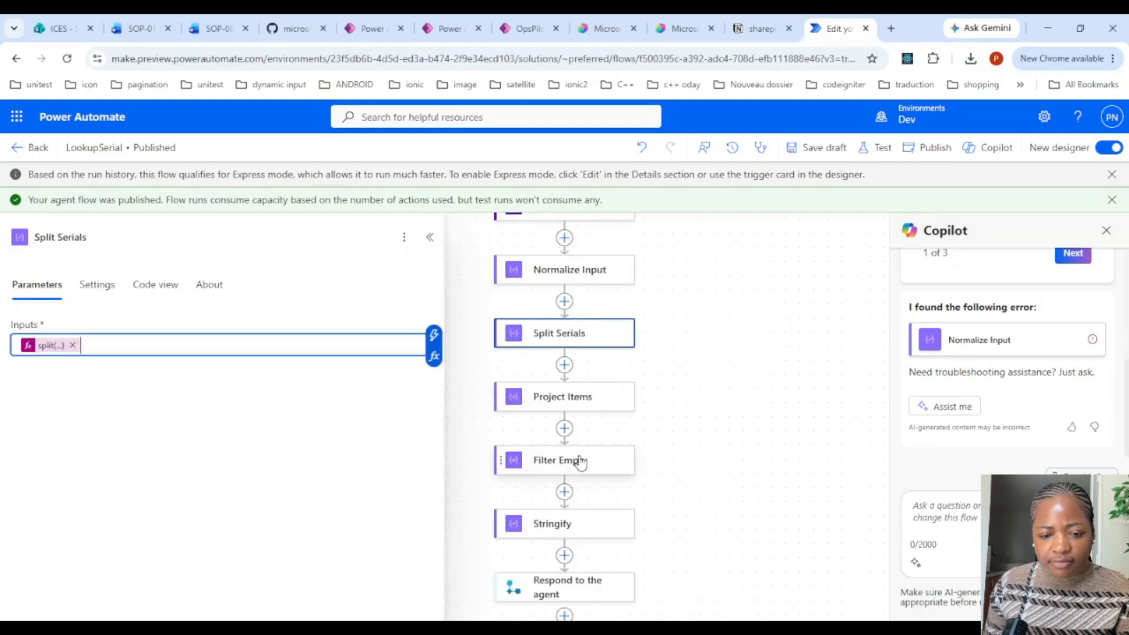
left_click(599, 403)
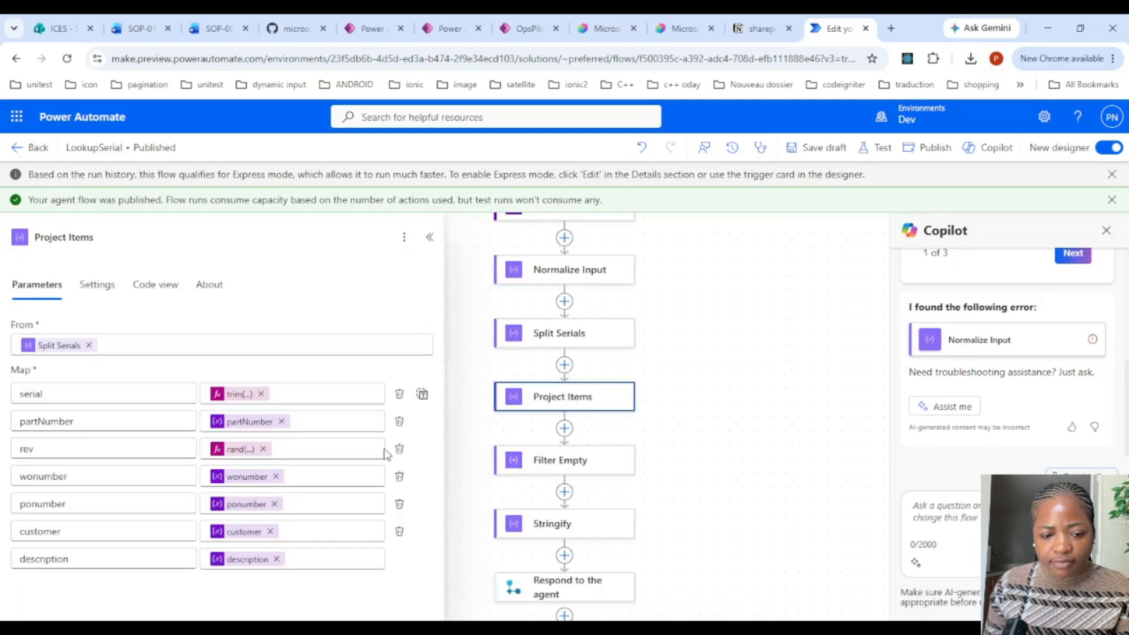
left_click(235, 423)
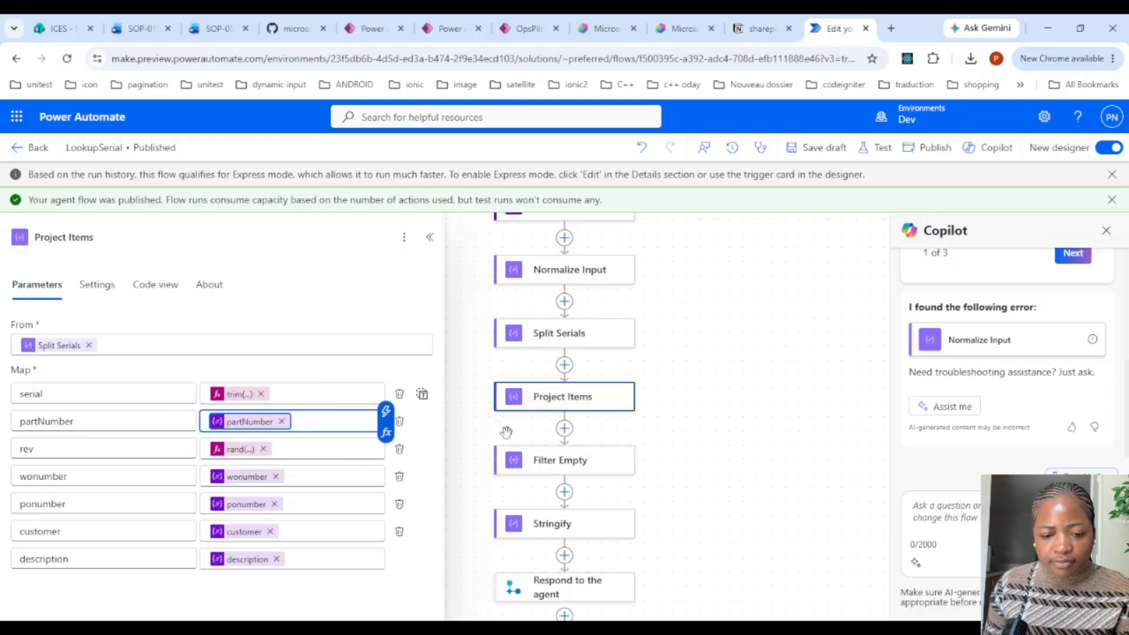
left_click(579, 463)
left_click(572, 531)
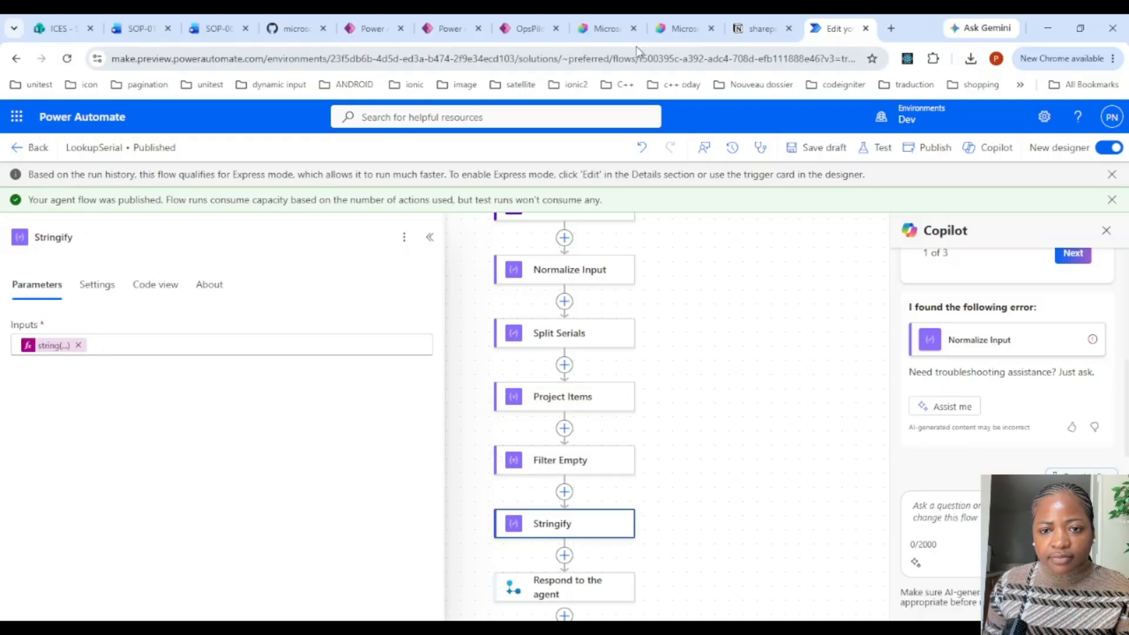
Switch back to Copilot Studio, reload the Scheduling Agent's preview chat and ask it to "drop off SN-359"
left_click(679, 27)
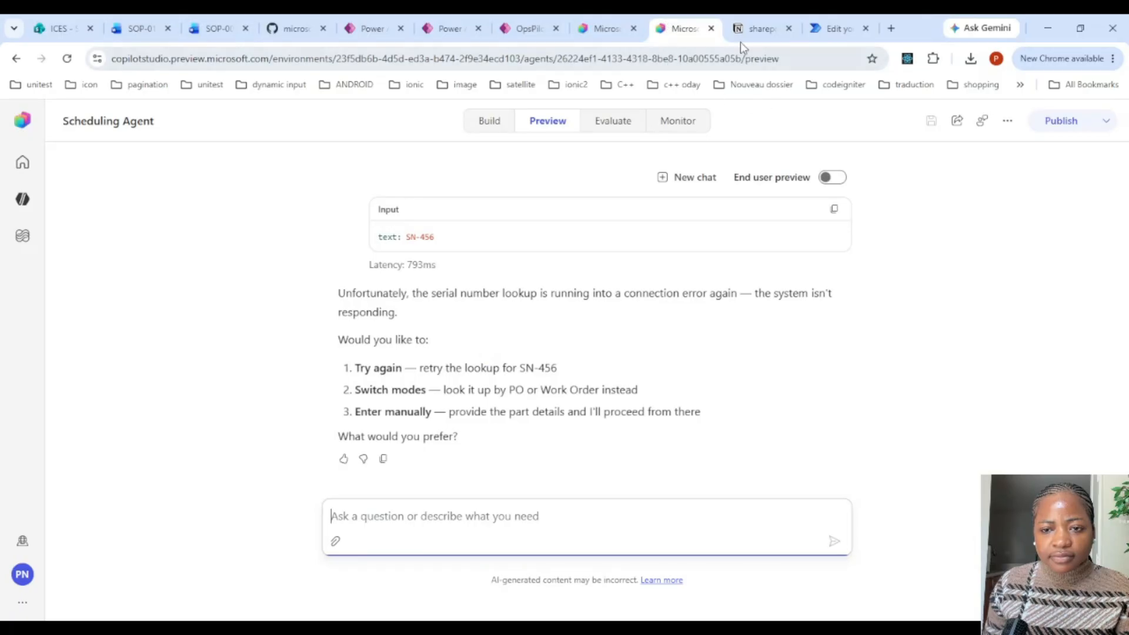
left_click(66, 58)
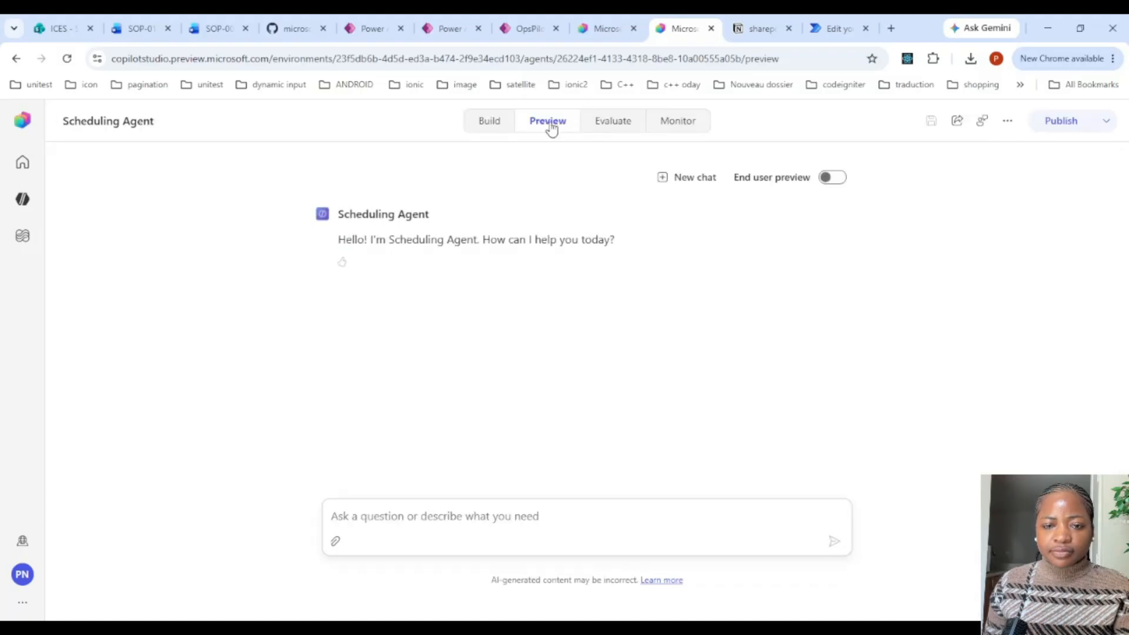
left_click(439, 515)
type("drop off SN-359")
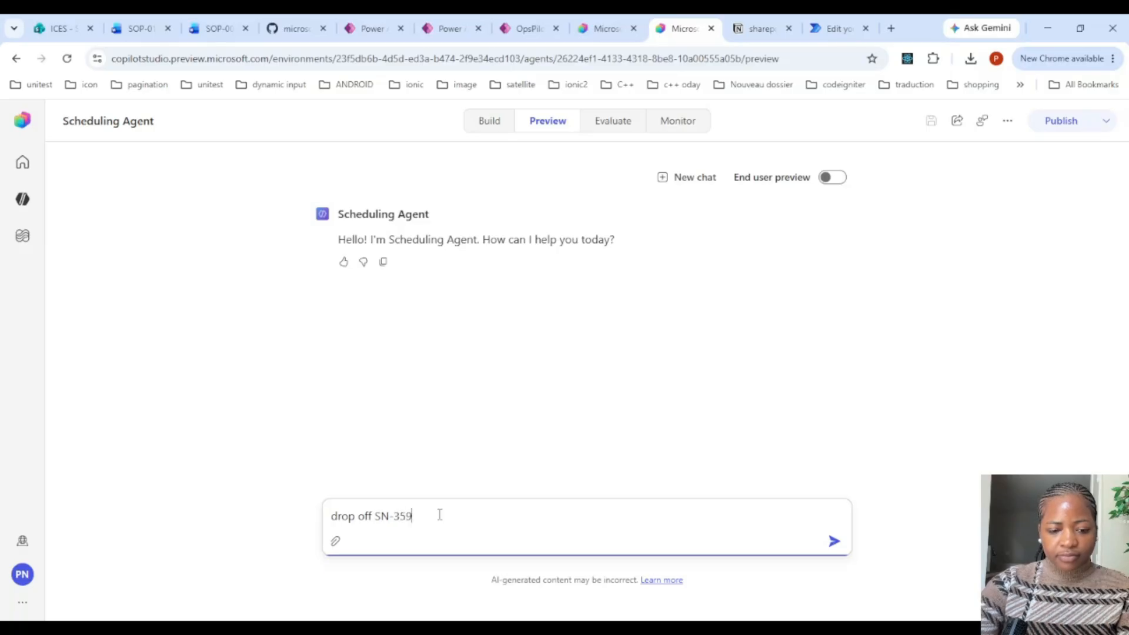
key("Return")
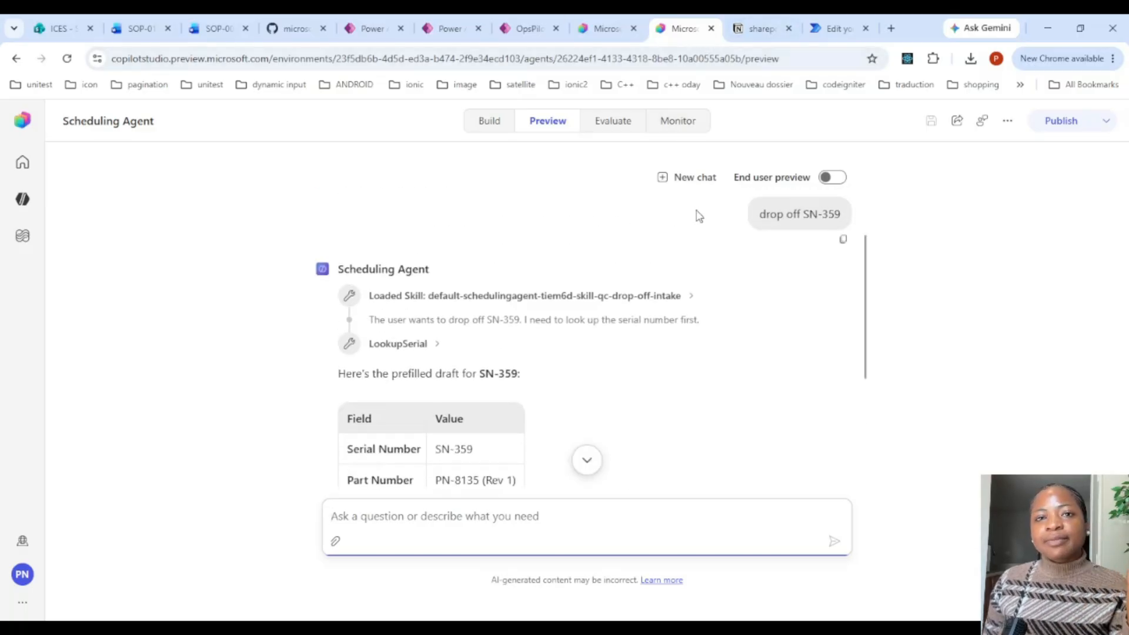
Review the prefilled draft for SN-359 and answer "yes" so the agent creates the drop-off
scroll(517, 326, "down", 3)
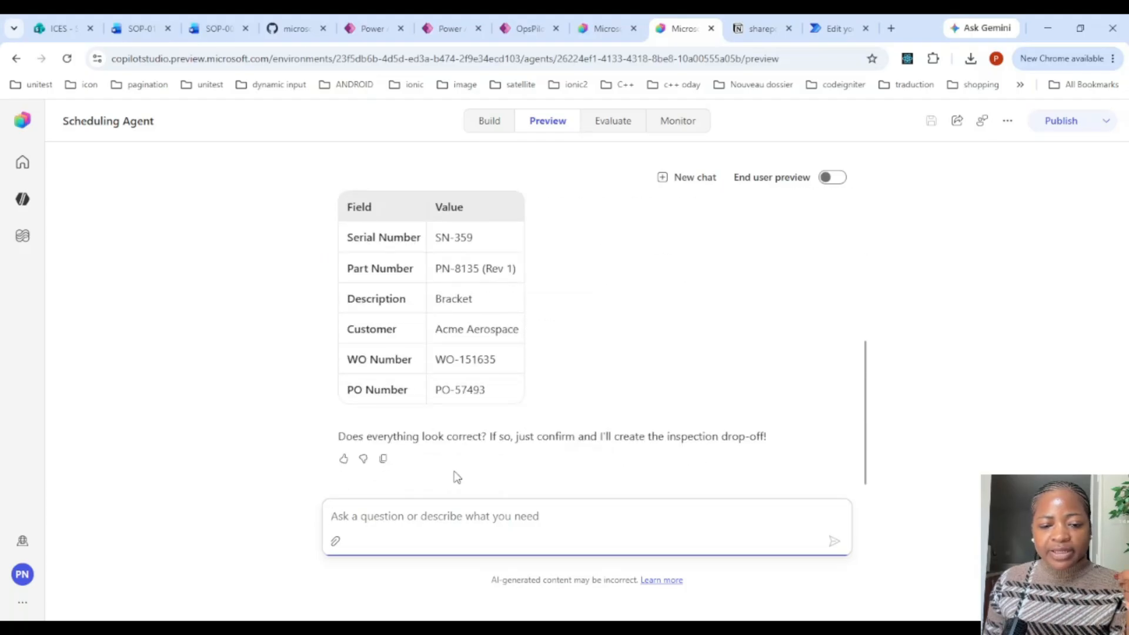
left_click(450, 518)
type("yes")
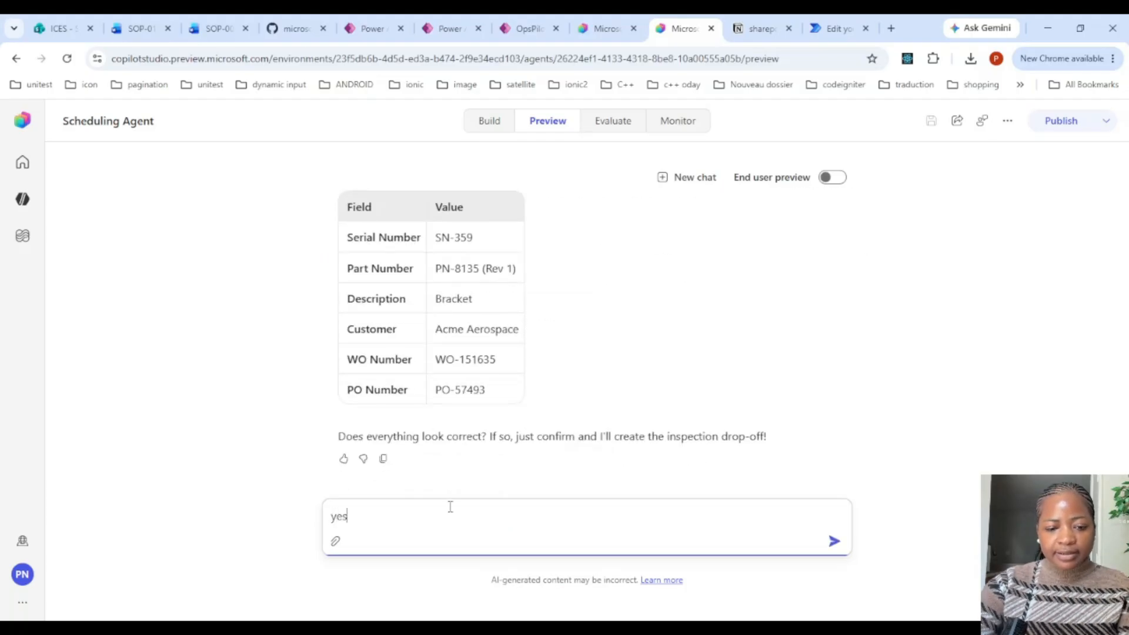
key("Return")
scroll(626, 313, "up", 2)
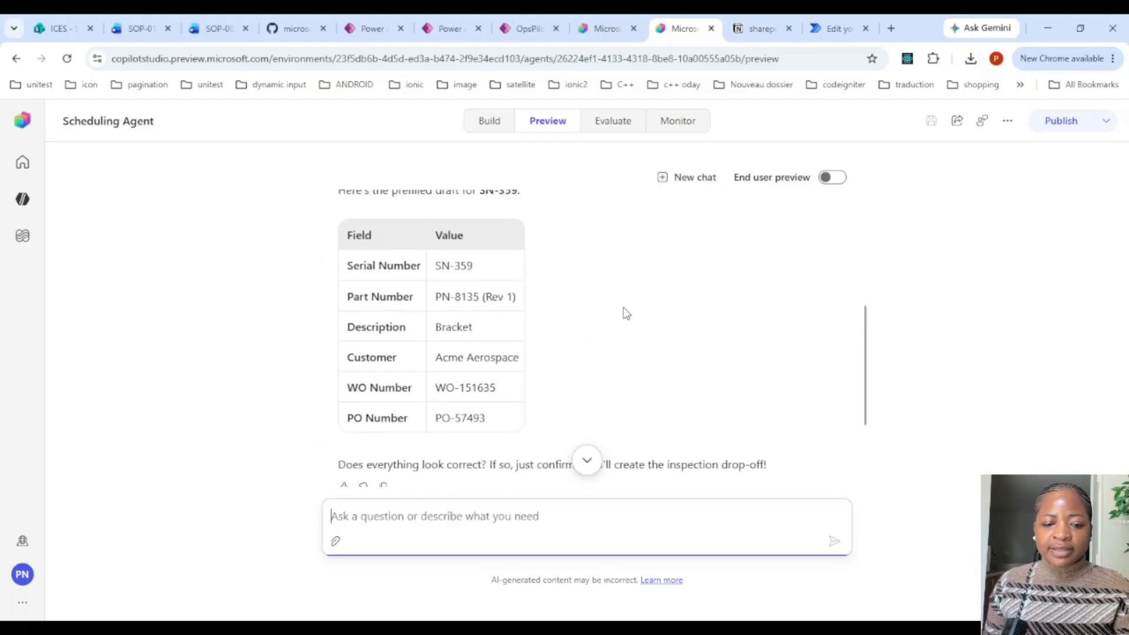
scroll(627, 311, "down", 2)
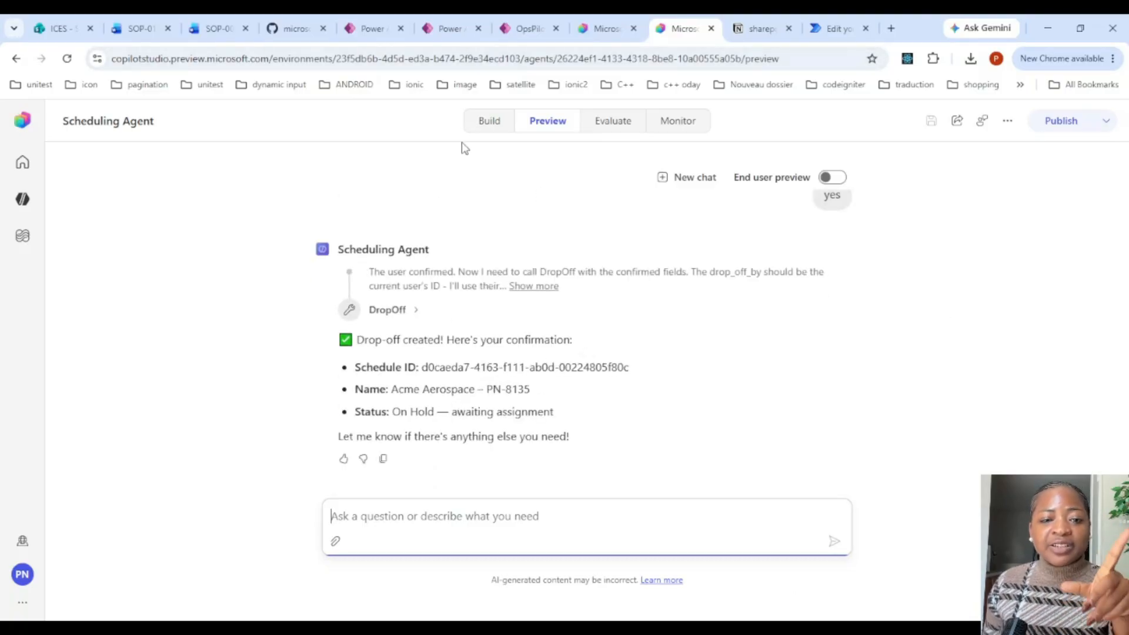
Switch to Power Apps, search the tables for "schedule" and open the Schedule Database table's data for editing
left_click(372, 28)
left_click(62, 354)
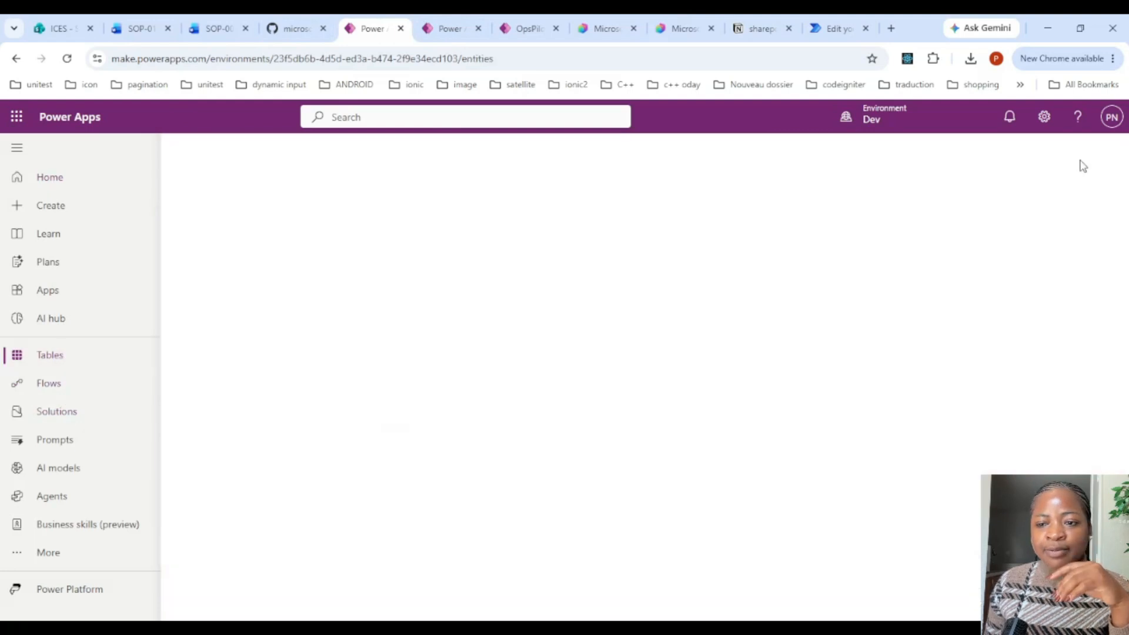
left_click(1029, 154)
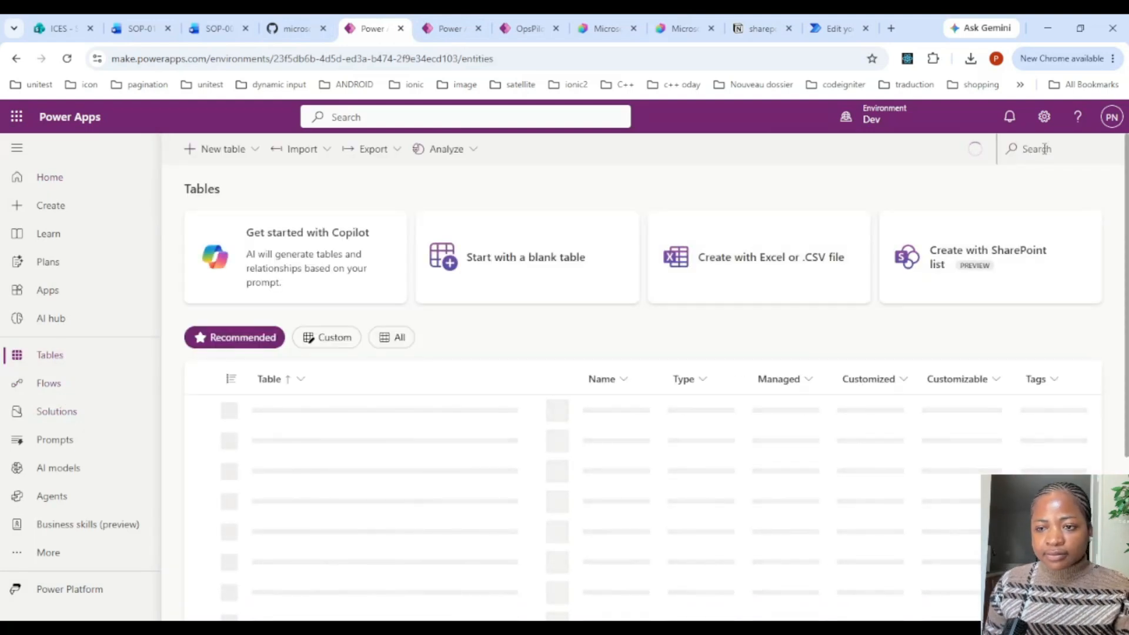
left_click(1044, 149)
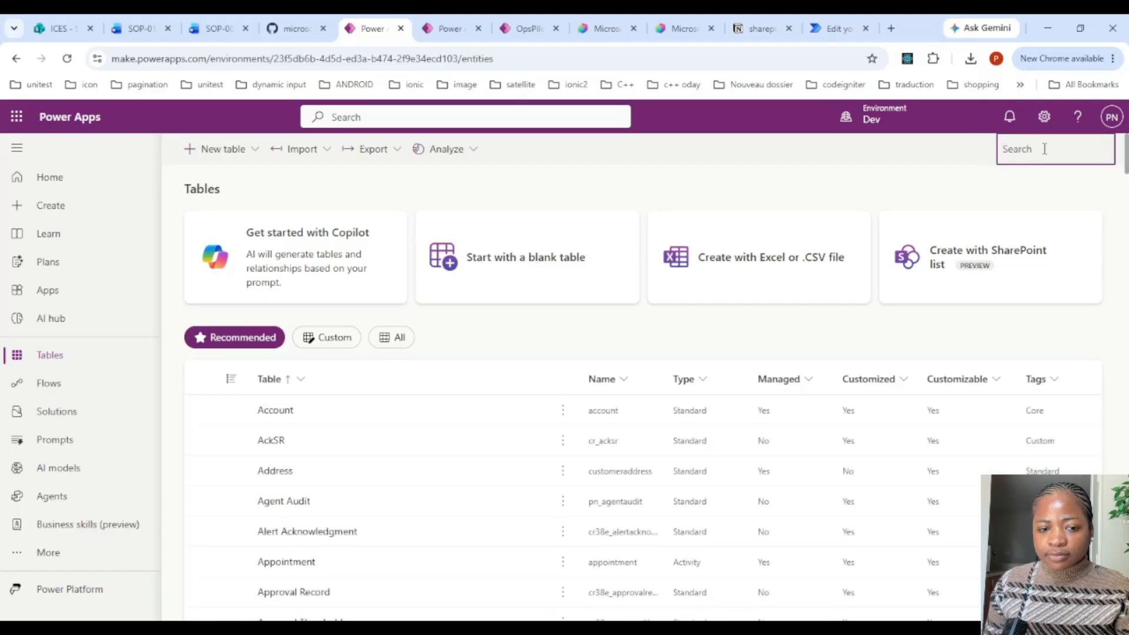
type("schedule")
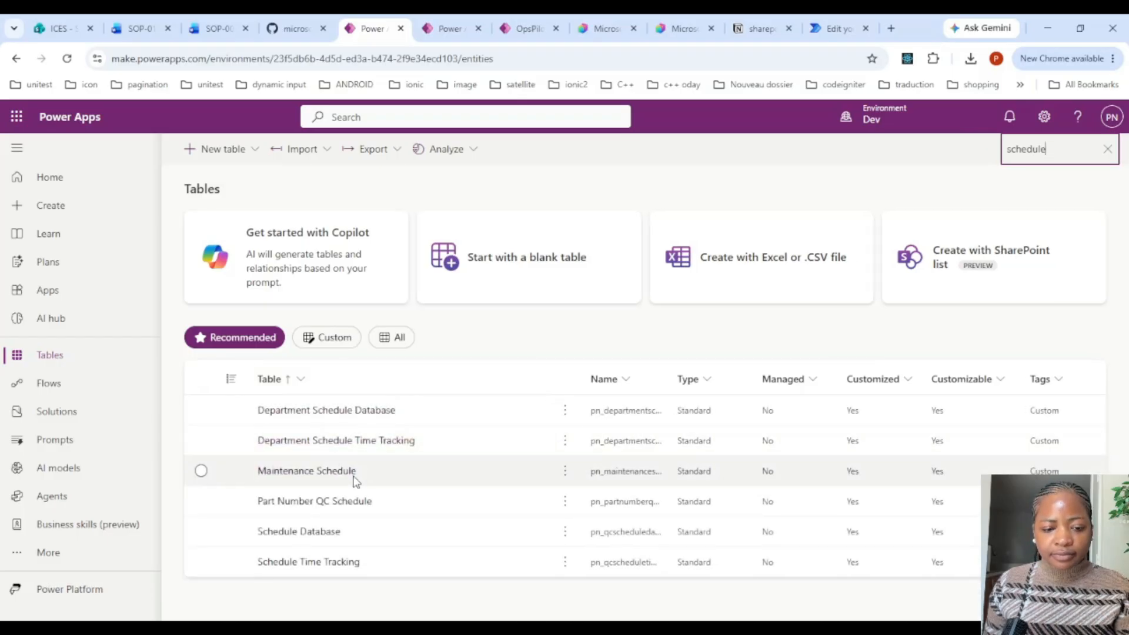
left_click(323, 531)
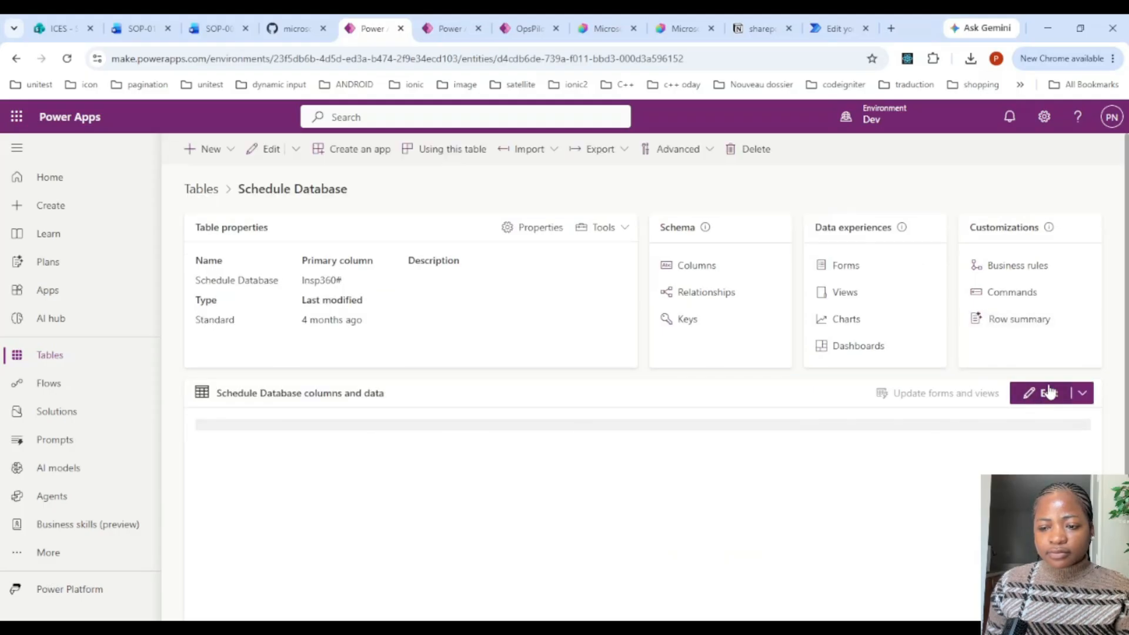
left_click(1049, 392)
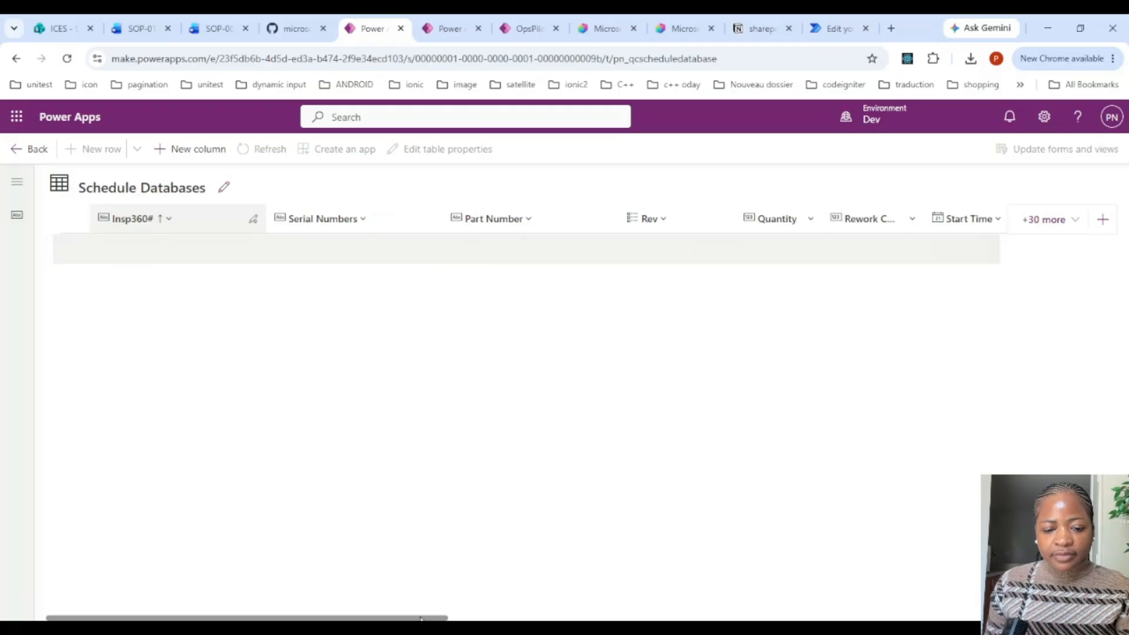
Look through the Schedule Database columns, find the existing Created On column with "crea" and show it in the table
left_click_drag(421, 619, 915, 591)
scroll(916, 590, "left", 10)
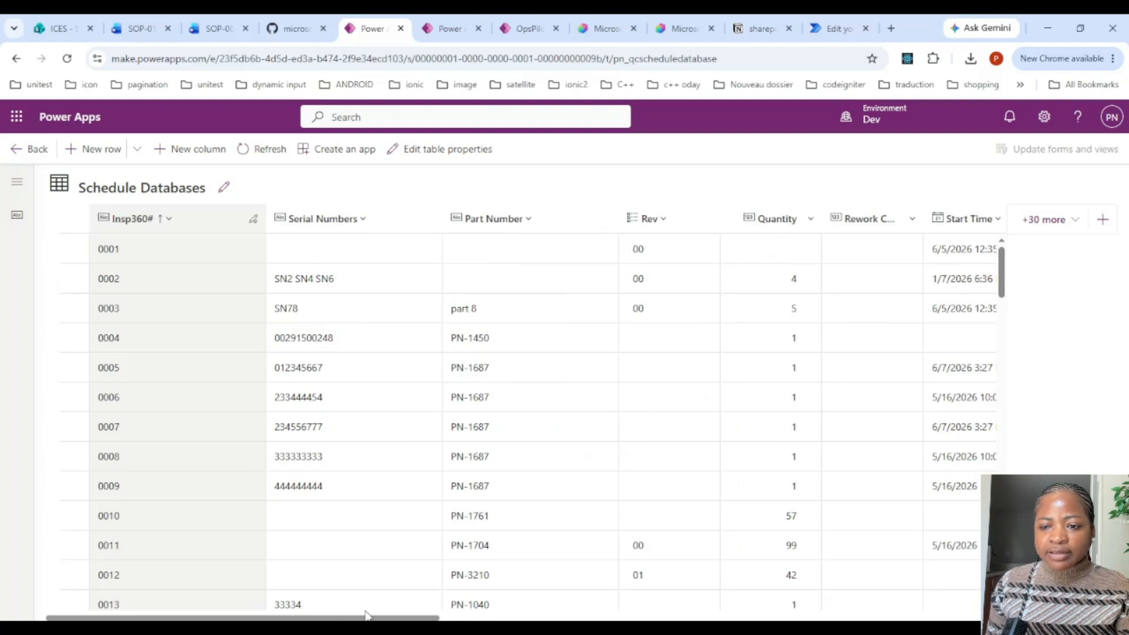
left_click_drag(367, 617, 988, 606)
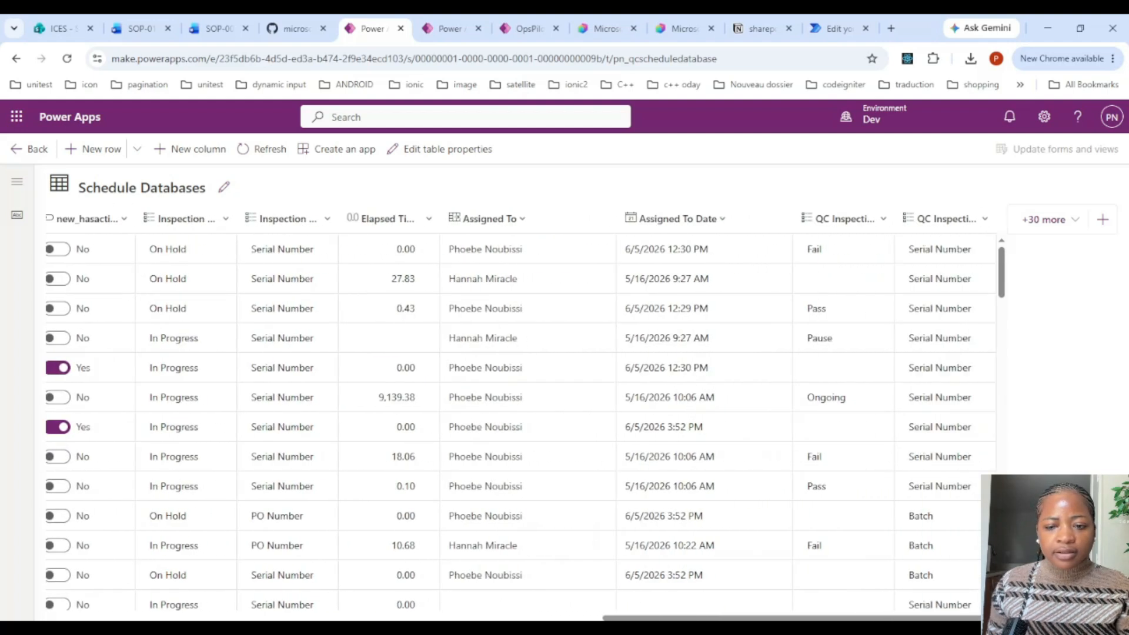
left_click(1039, 228)
type("crea")
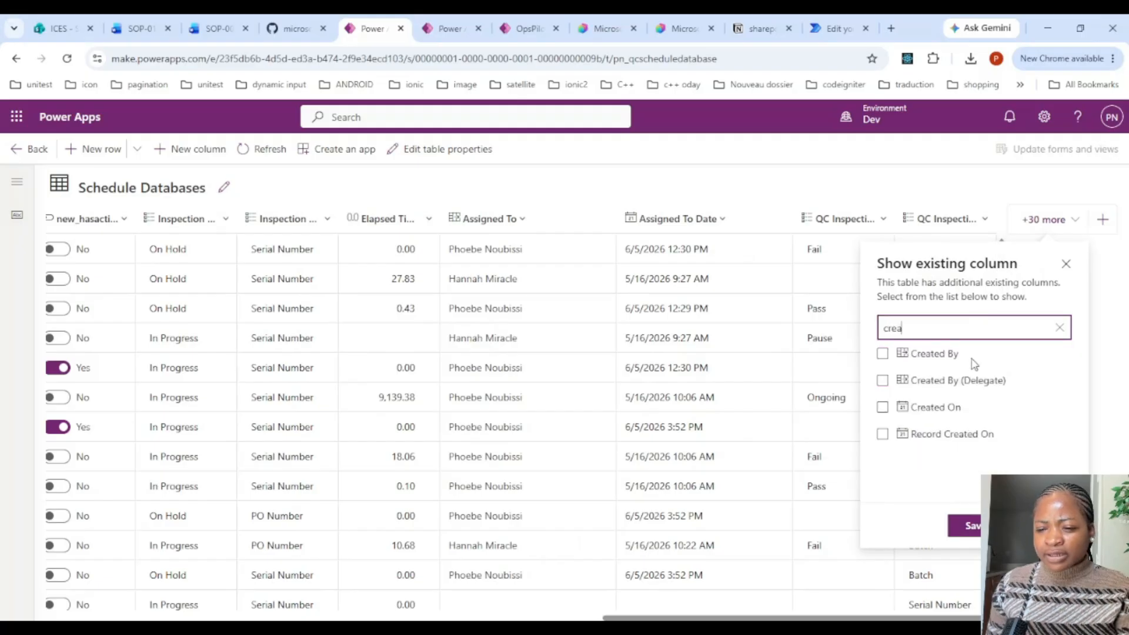
left_click(881, 406)
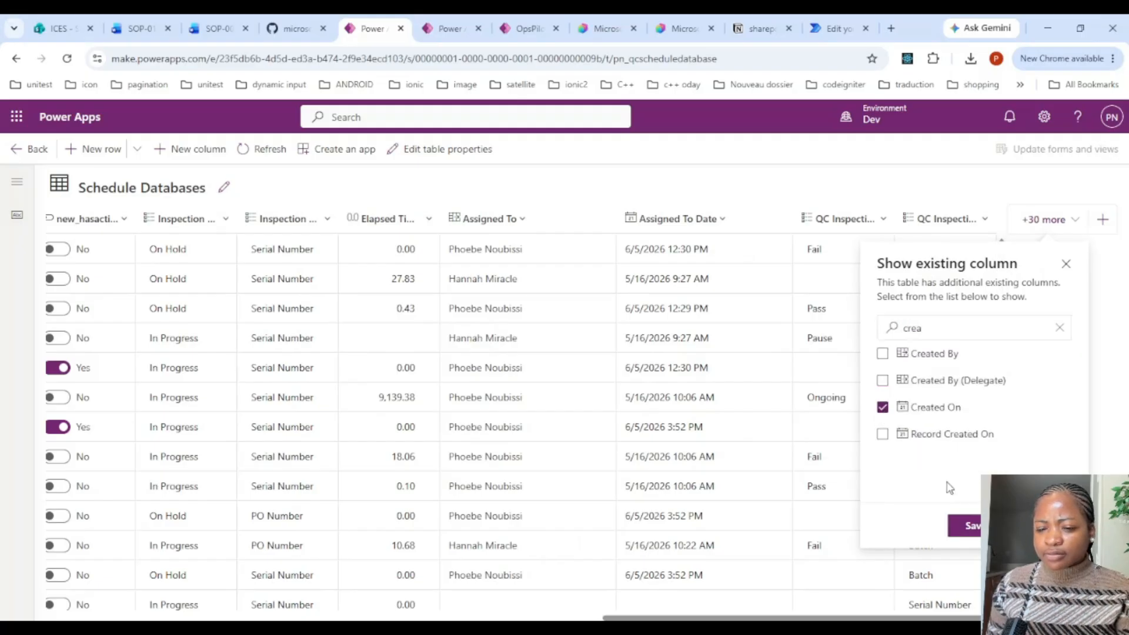
left_click(966, 526)
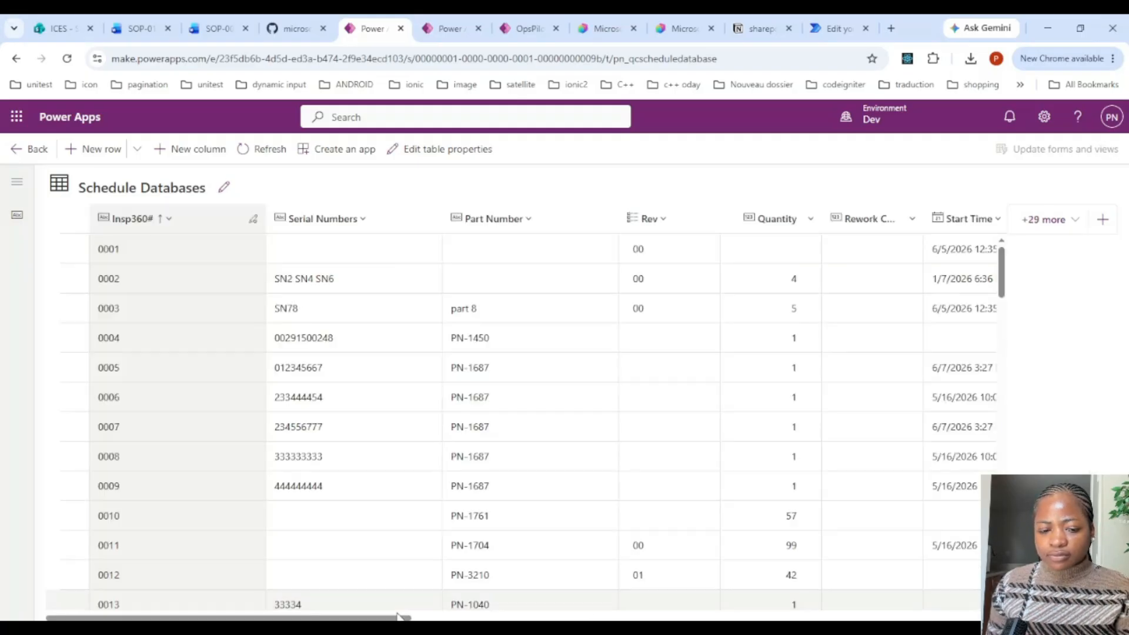
Sort the Schedule Database rows by Created On from newer to older
left_click_drag(401, 618, 870, 614)
left_click(864, 219)
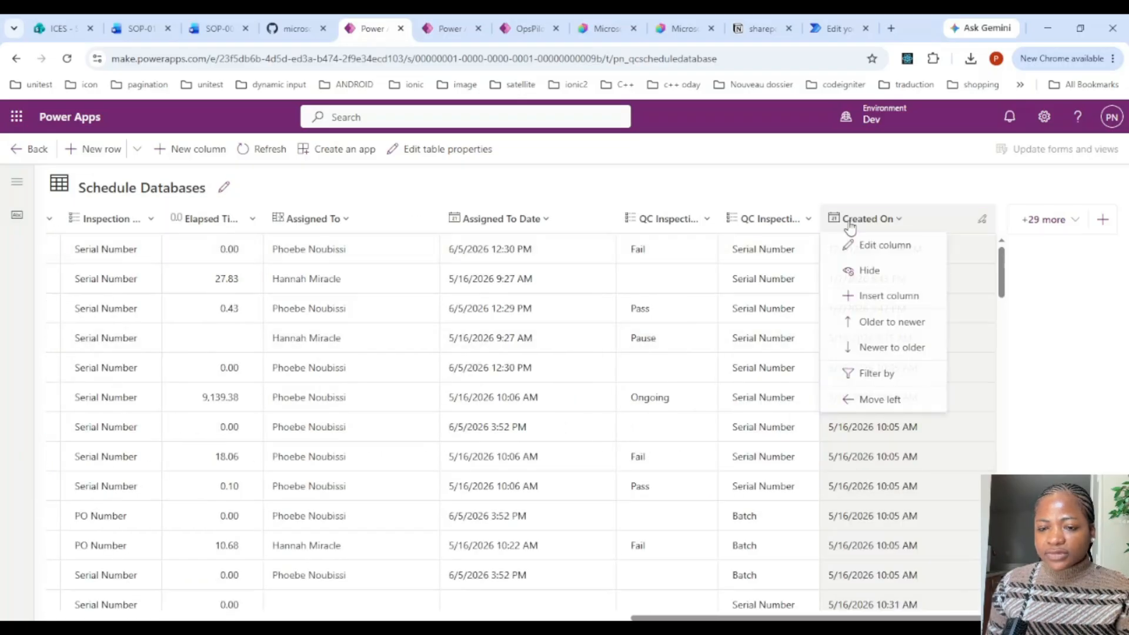
left_click(892, 348)
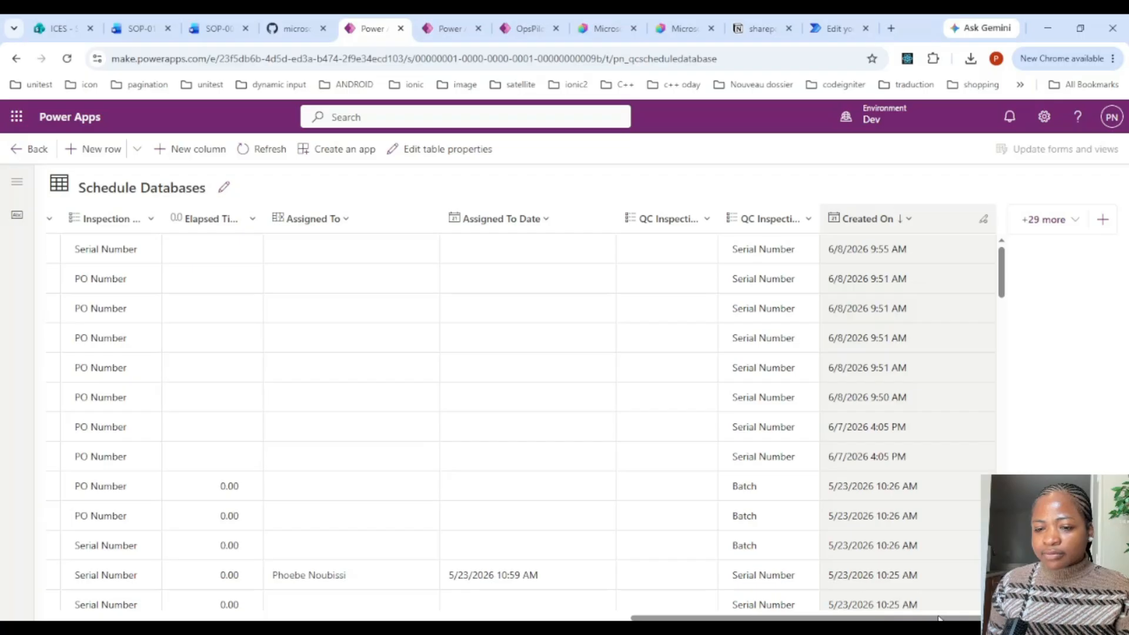
Check the newest Schedule Database row's first columns, then switch to Copilot Studio and open the Scheduling Agent's build view
left_click_drag(939, 618, 357, 618)
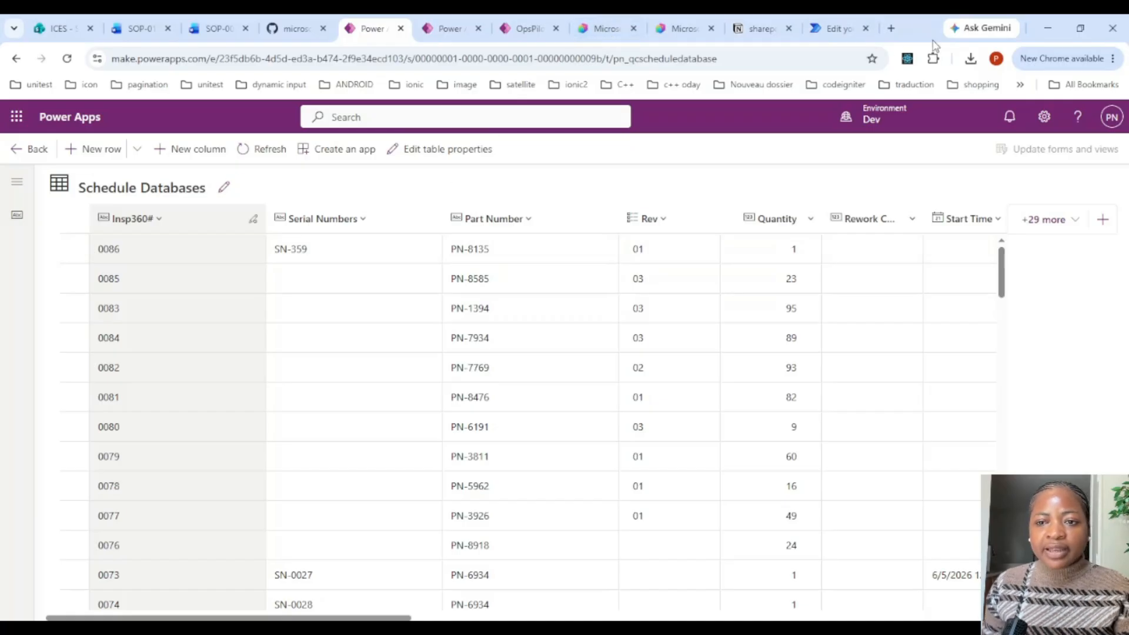
left_click(595, 21)
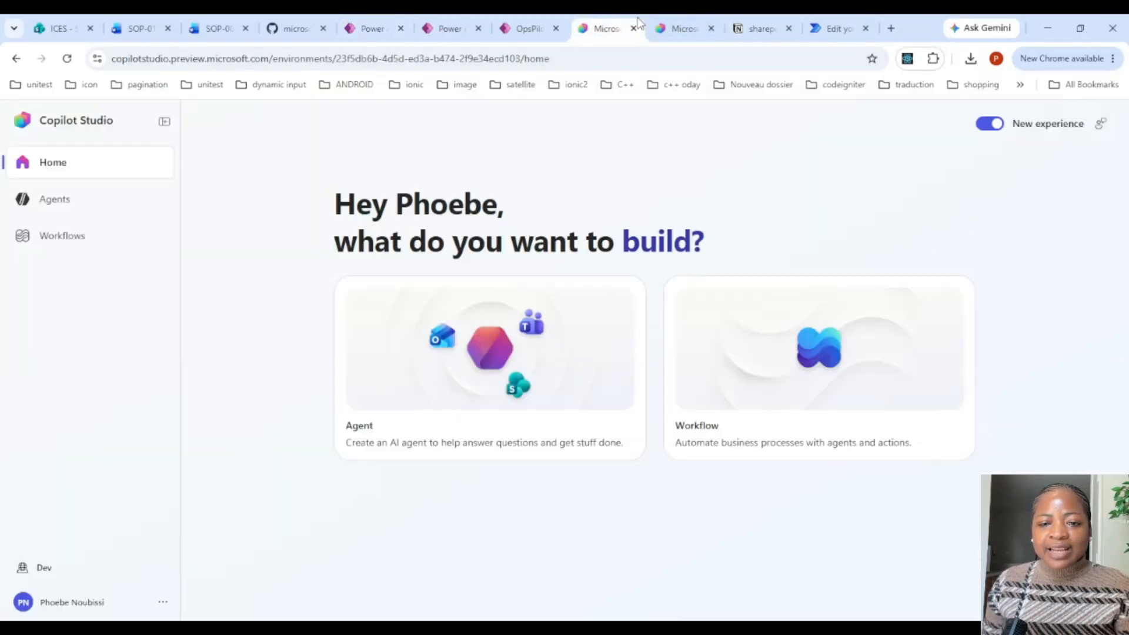
left_click(655, 19)
left_click(485, 133)
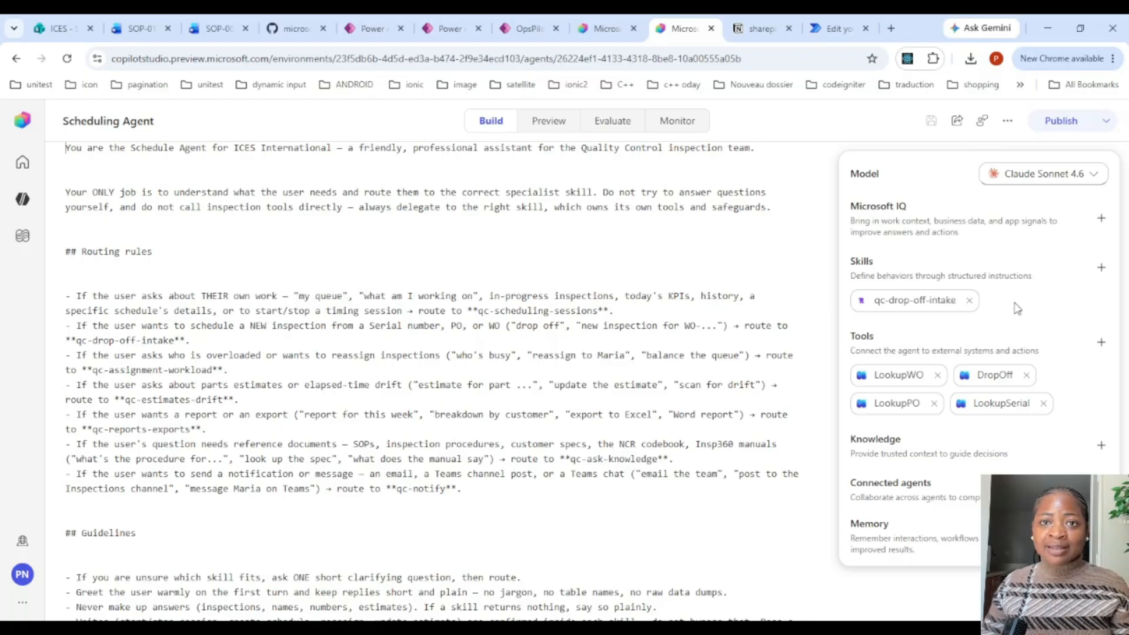
Review the description and instructions of the qc-drop-off-intake skill, then close it without changes
left_click(912, 301)
scroll(430, 443, "down", 3)
scroll(430, 442, "down", 2)
scroll(431, 443, "up", 10)
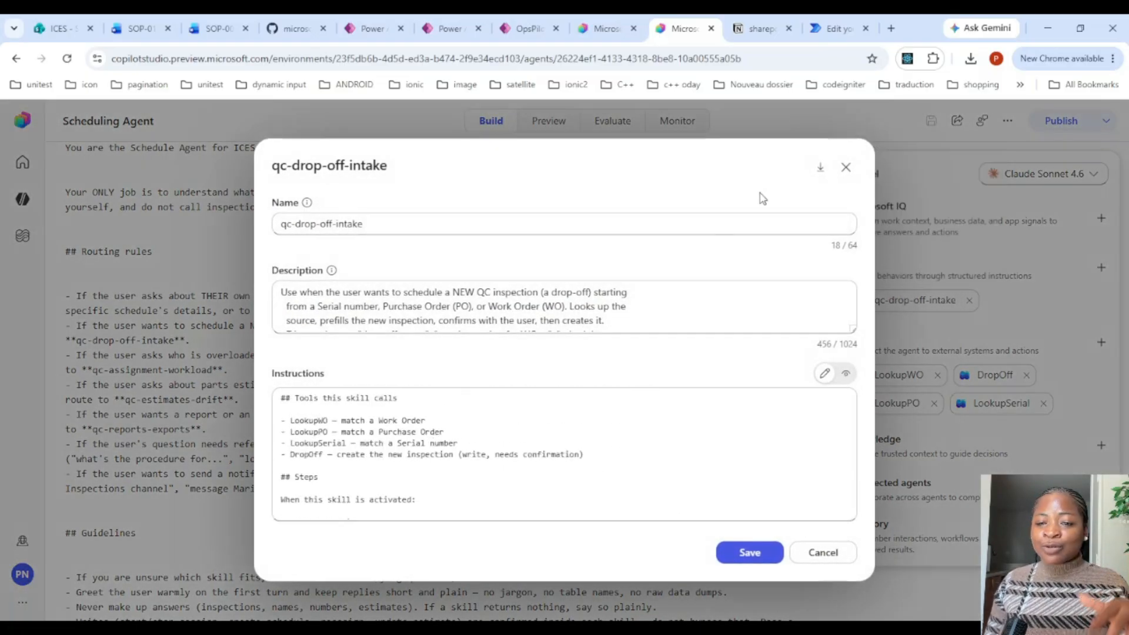
left_click(846, 169)
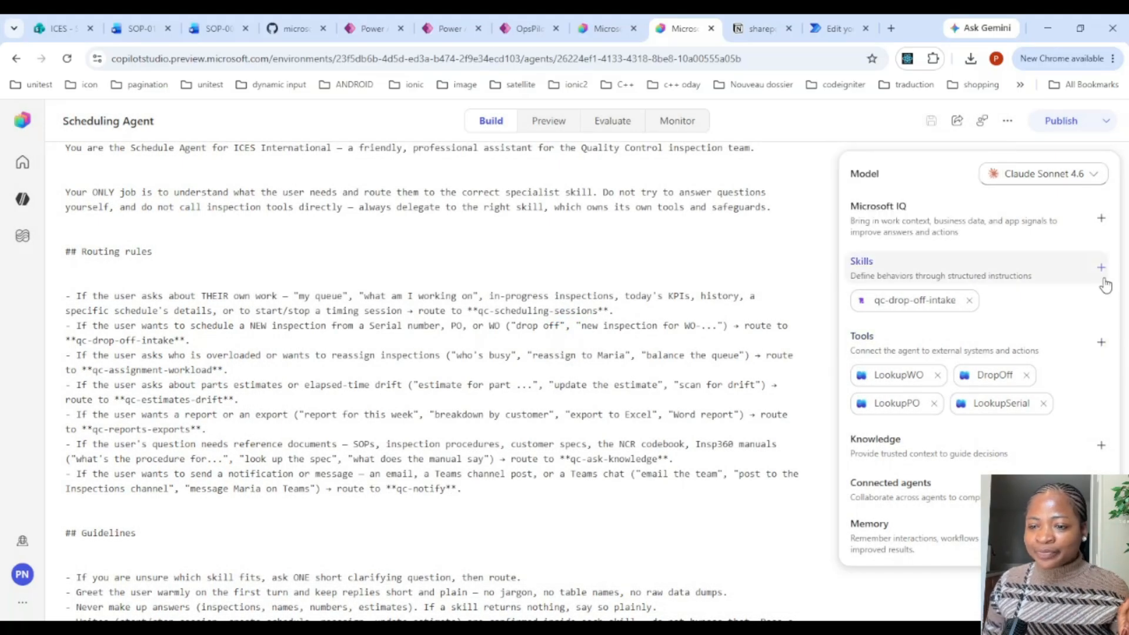
Start a blank skill named qc-scheduling-sessions and paste the copied description covering status views and time tracking
left_click(1101, 267)
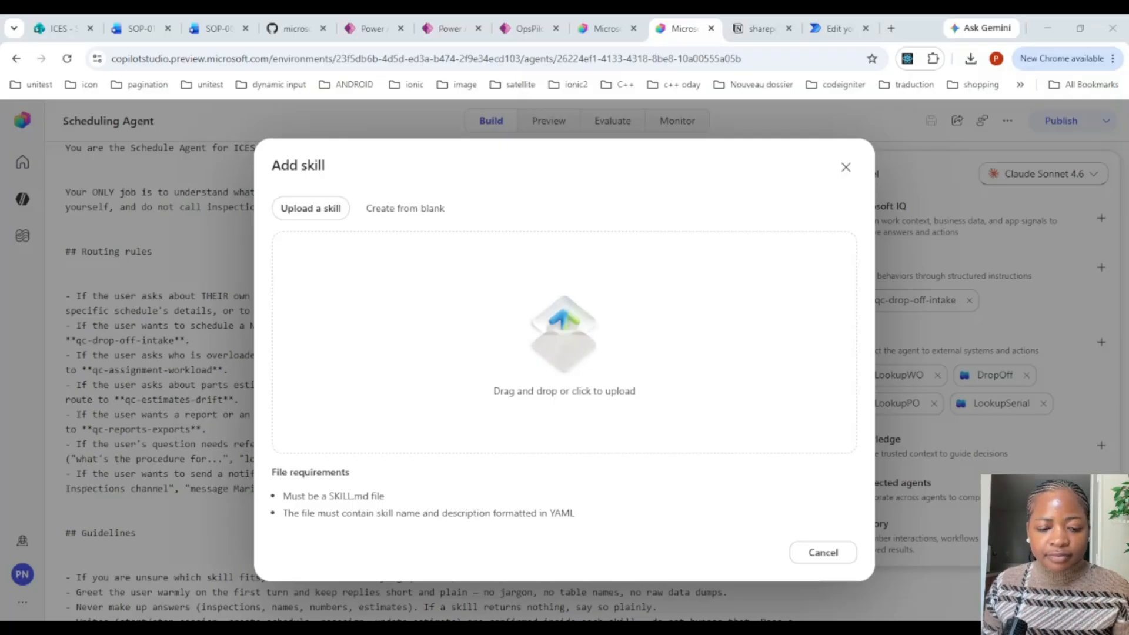
left_click(381, 211)
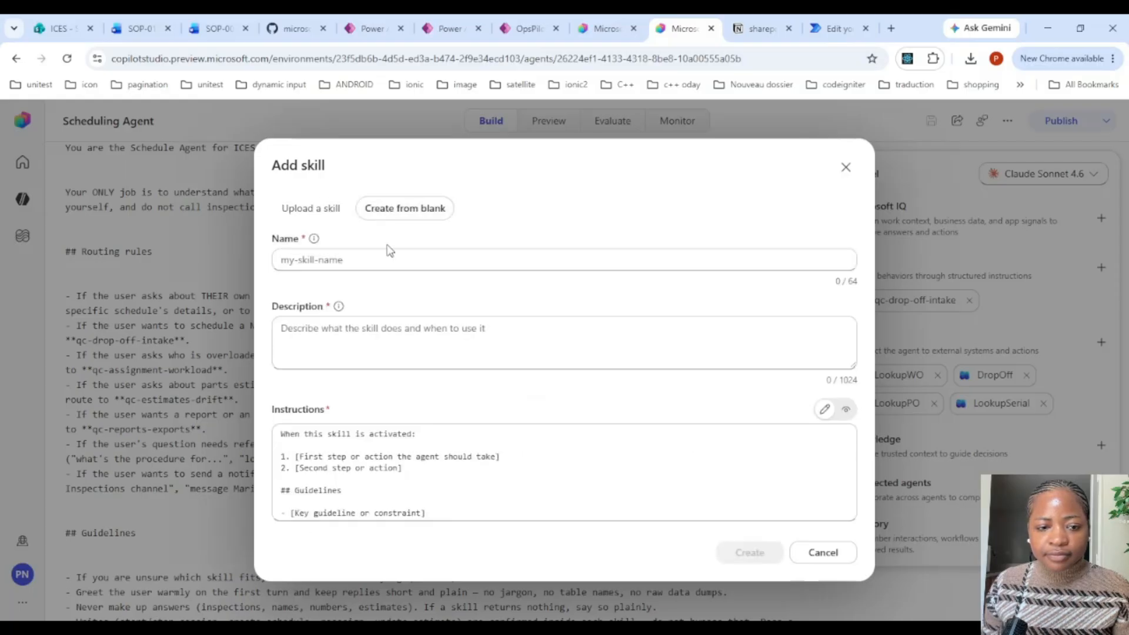
left_click(363, 261)
type("qc-scheduling-sessions")
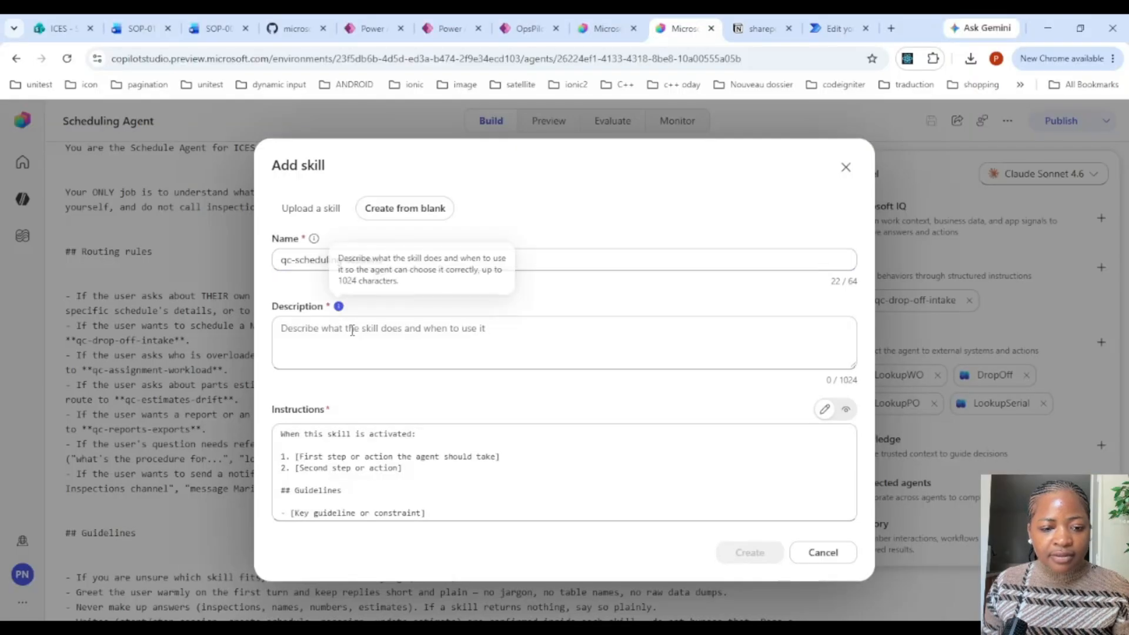
left_click(352, 327)
key("ctrl+v")
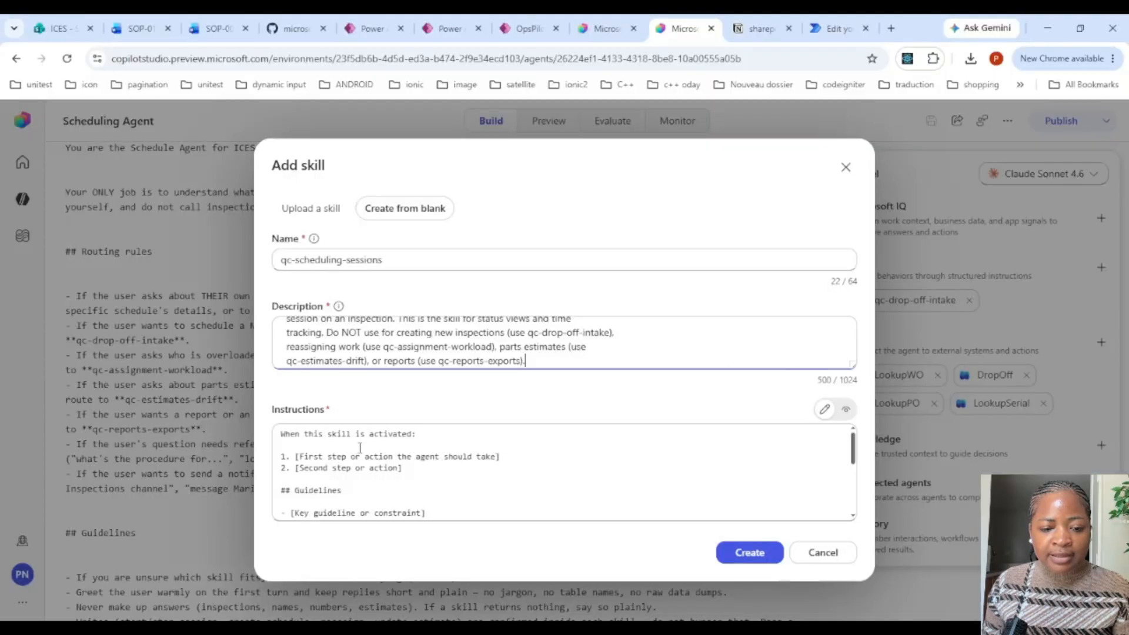
Replace the new skill's placeholder instructions with the copied instructions that begin with "## Tools this skill calls"
key("ctrl+a")
key("ctrl+v")
scroll(353, 443, "up", 10)
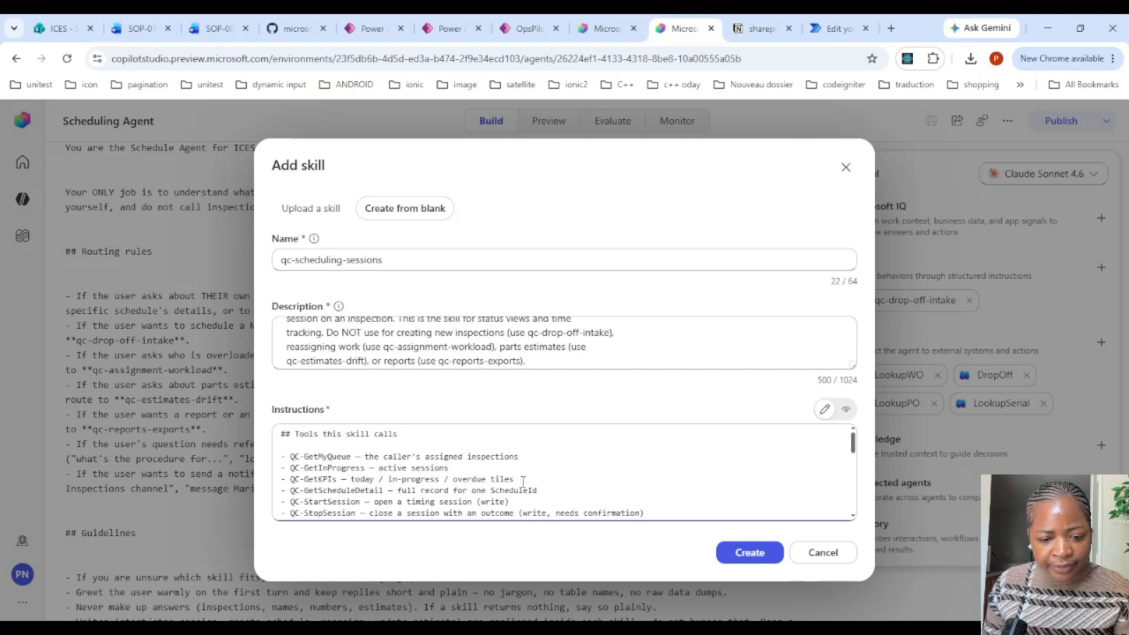
Delete the QC-GetKPIs line from the skill's list of tools it calls
left_click_drag(523, 481, 259, 492)
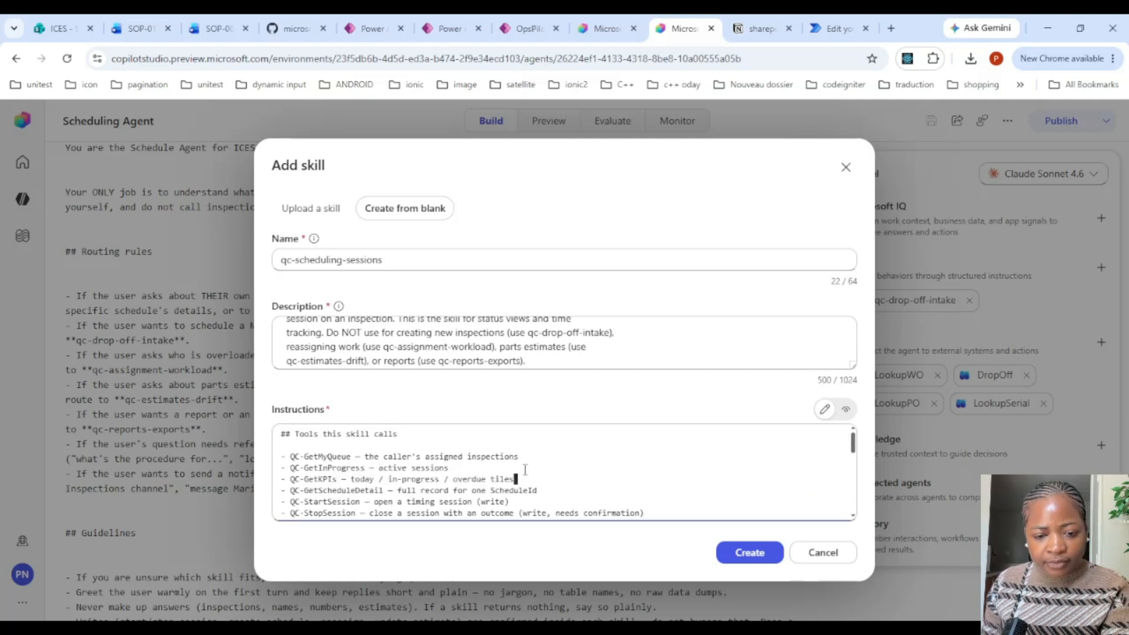
left_click_drag(516, 479, 277, 477)
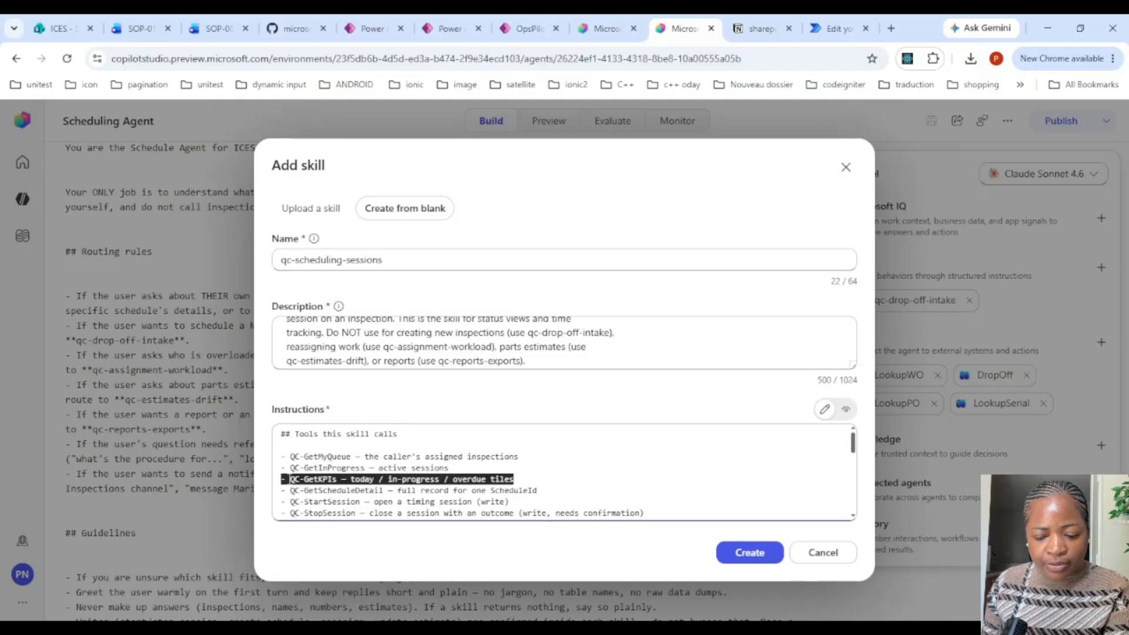
key("BackSpace")
key("BackSpace")
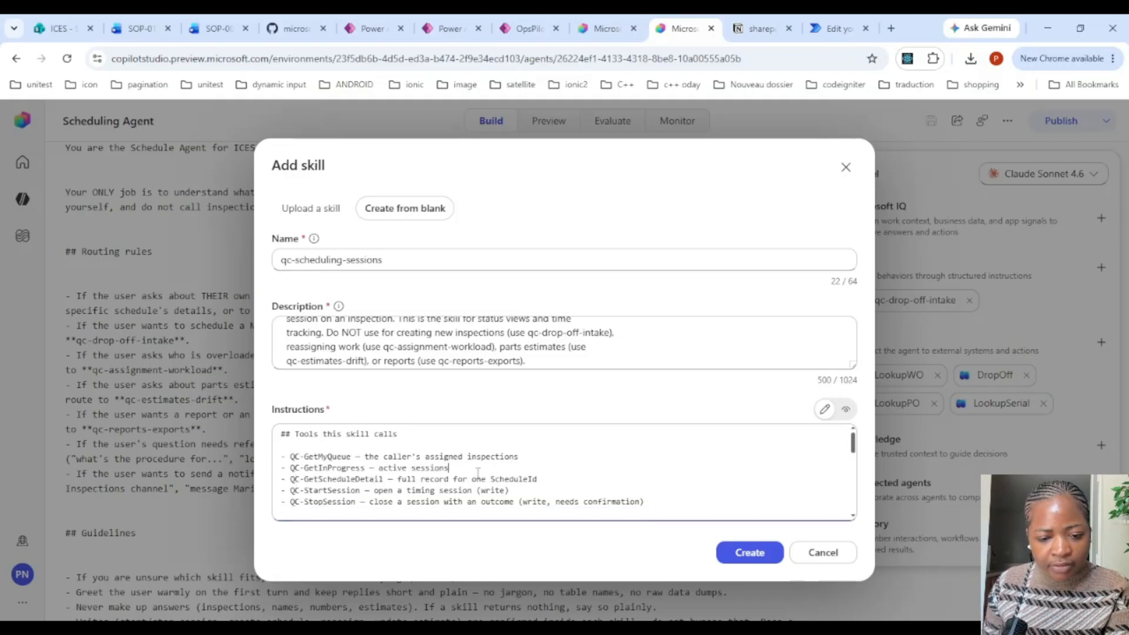
Delete the KPI tiles / "today's numbers" line that routes to QC-GetKPIs from the read-tool choices in the skill's steps
scroll(477, 472, "down", 3)
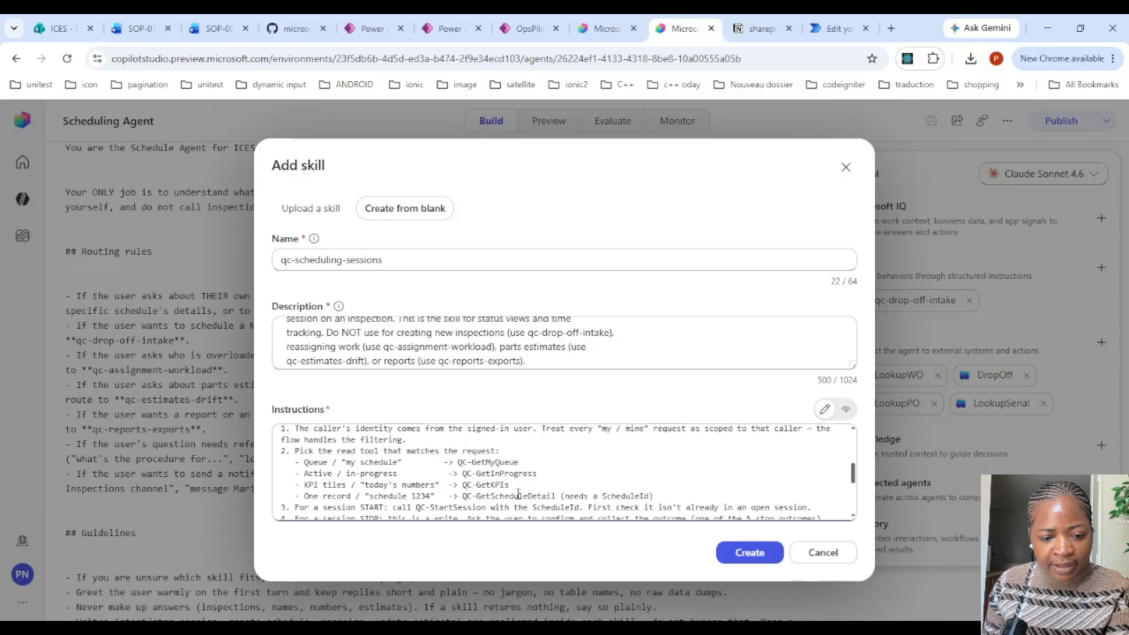
left_click_drag(510, 484, 298, 482)
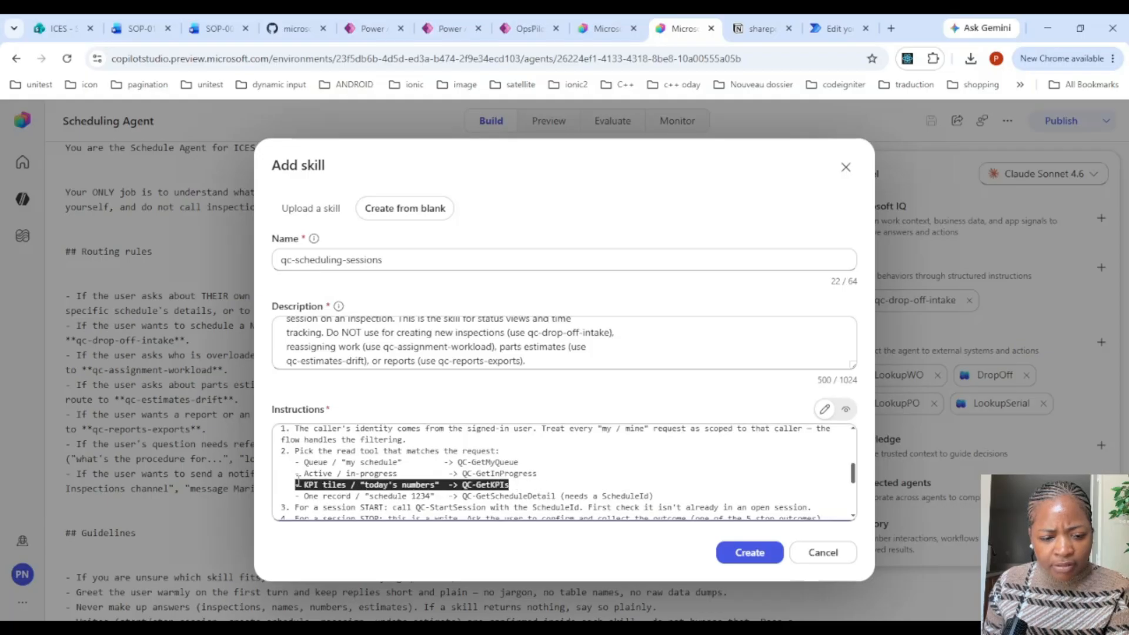
key("BackSpace")
key("BackSpace")
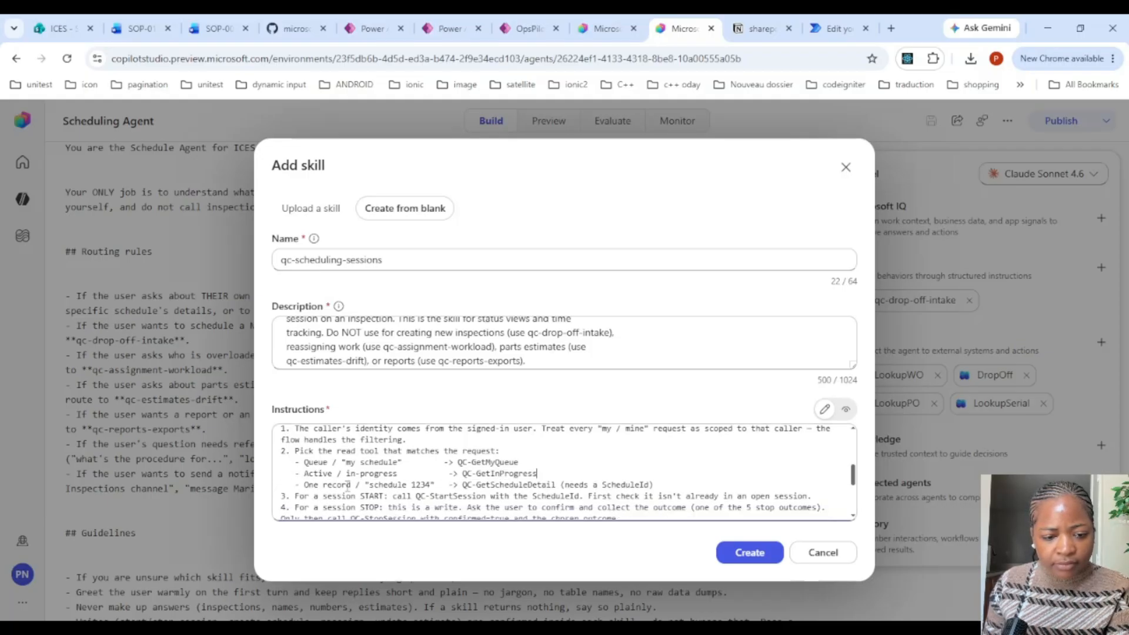
Review the remaining qc-scheduling-sessions instructions and create the skill
scroll(618, 461, "down", 5)
scroll(610, 468, "up", 4)
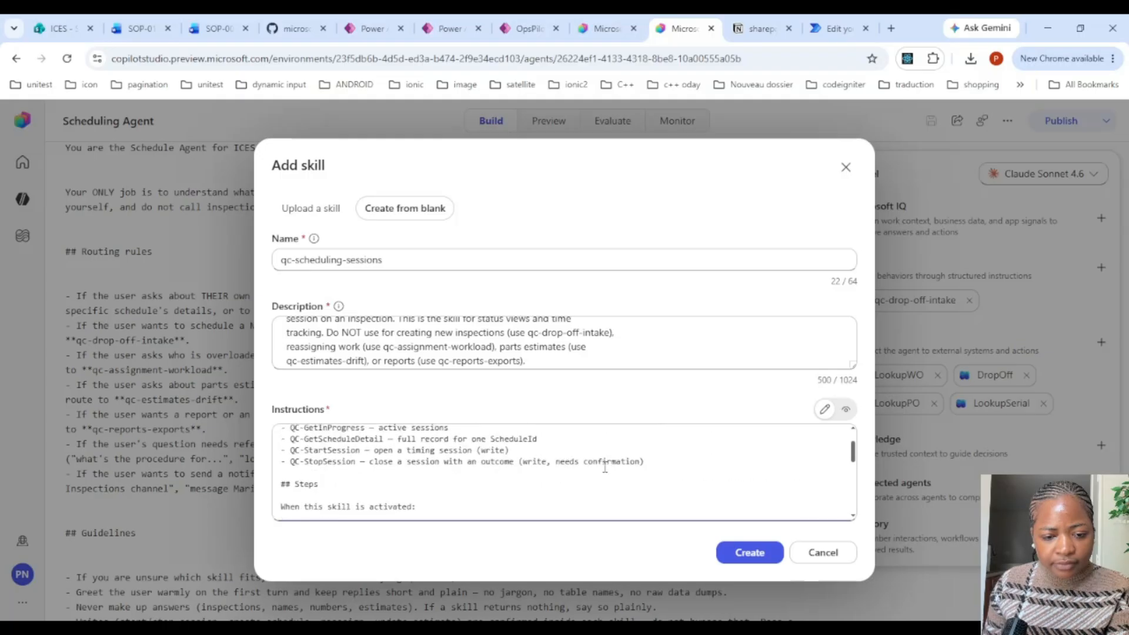
scroll(618, 456, "down", 4)
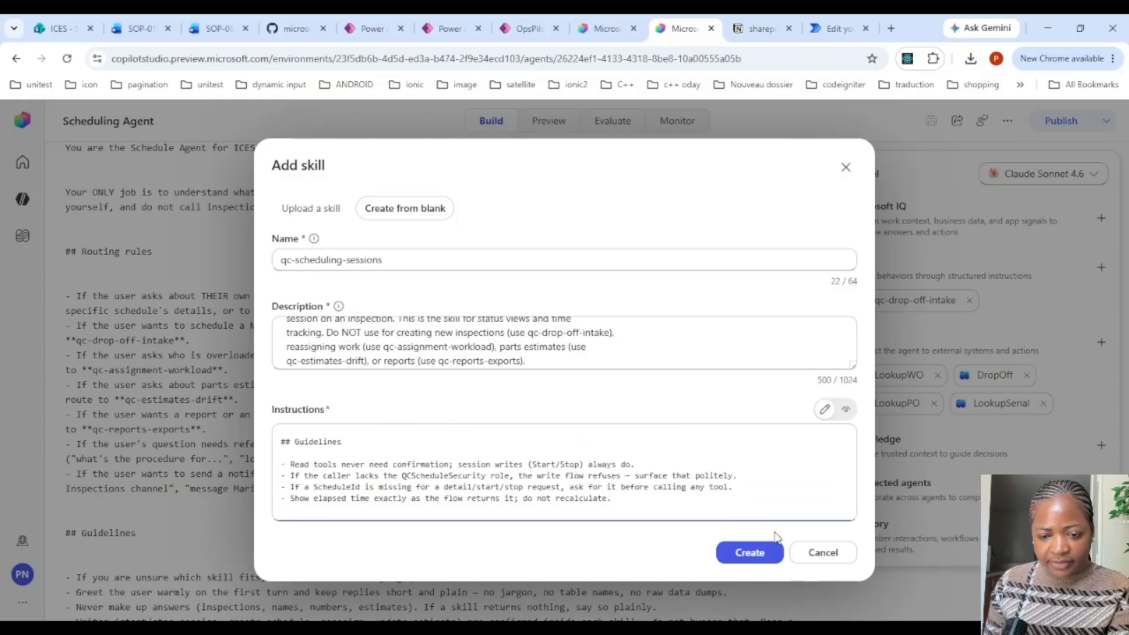
left_click(749, 552)
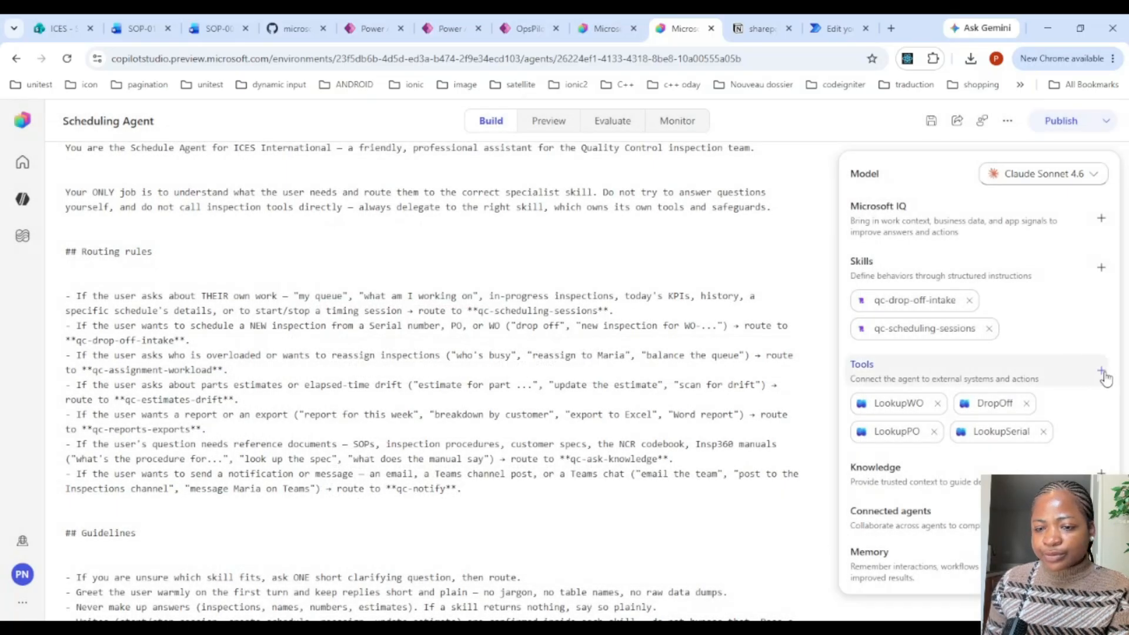
Search the workflows for "que" and add QC-GetMyQueue to the agent's tools
left_click(1101, 371)
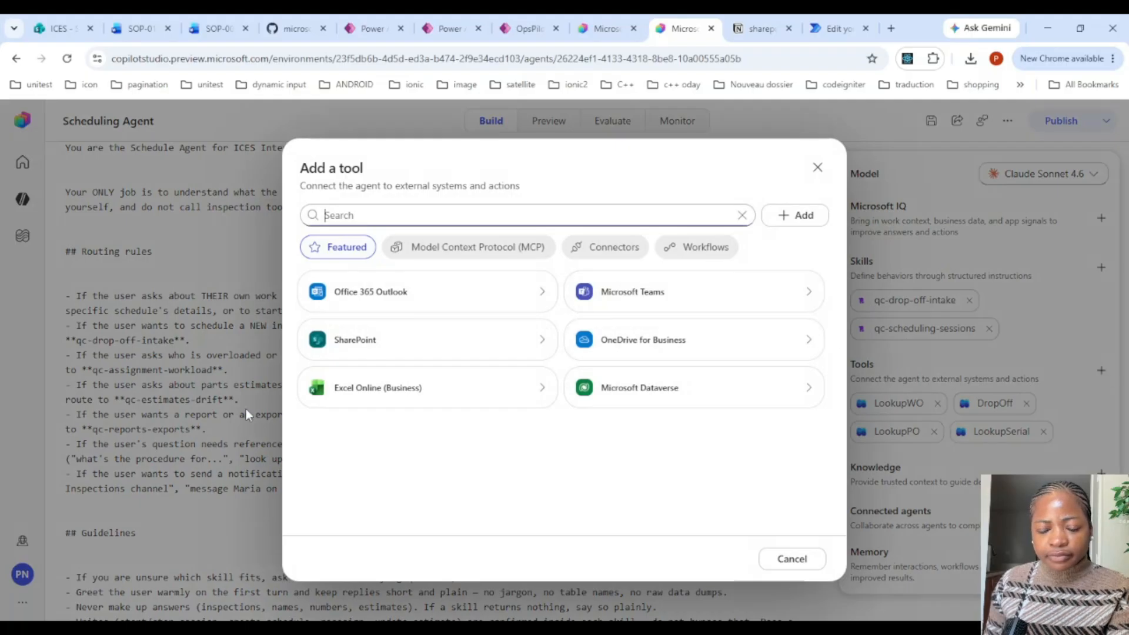
left_click(686, 246)
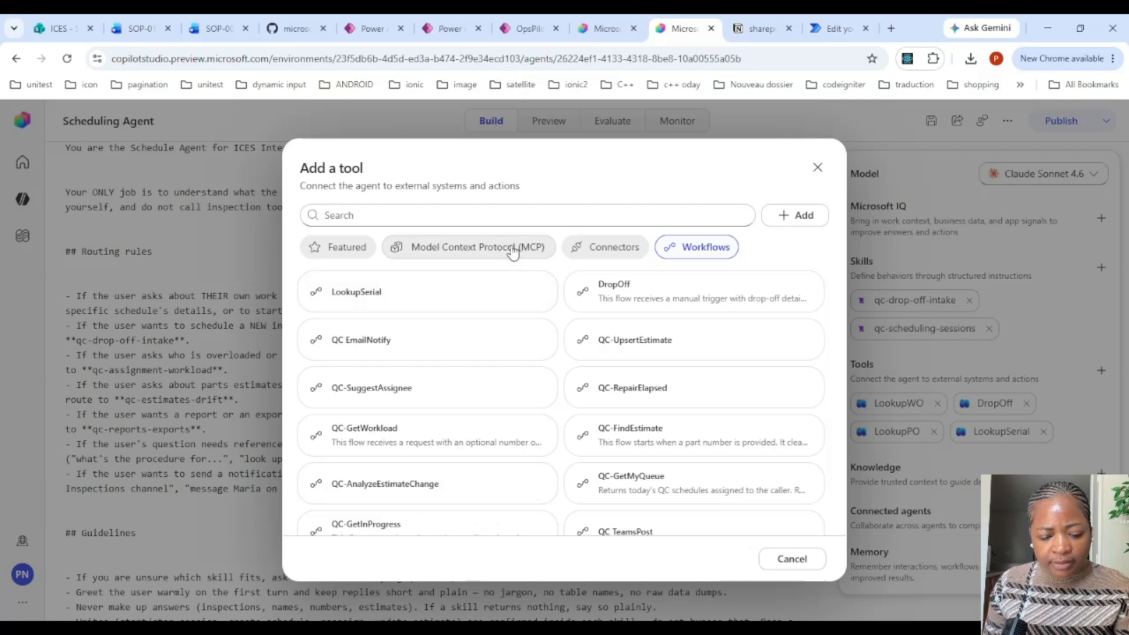
left_click(507, 218)
type("q")
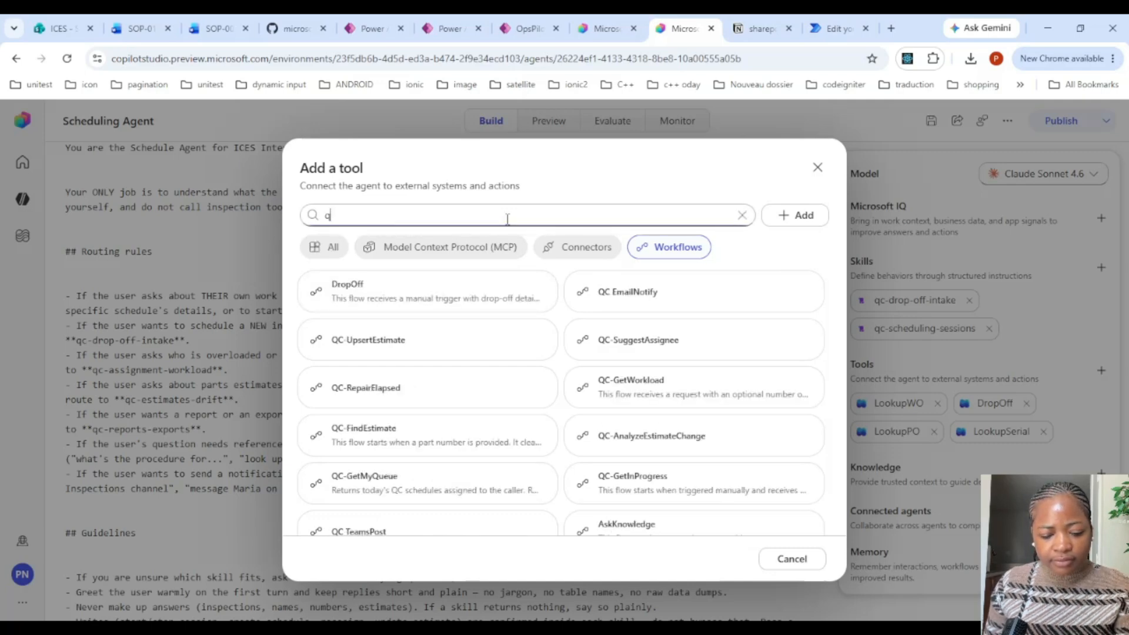
type("ue")
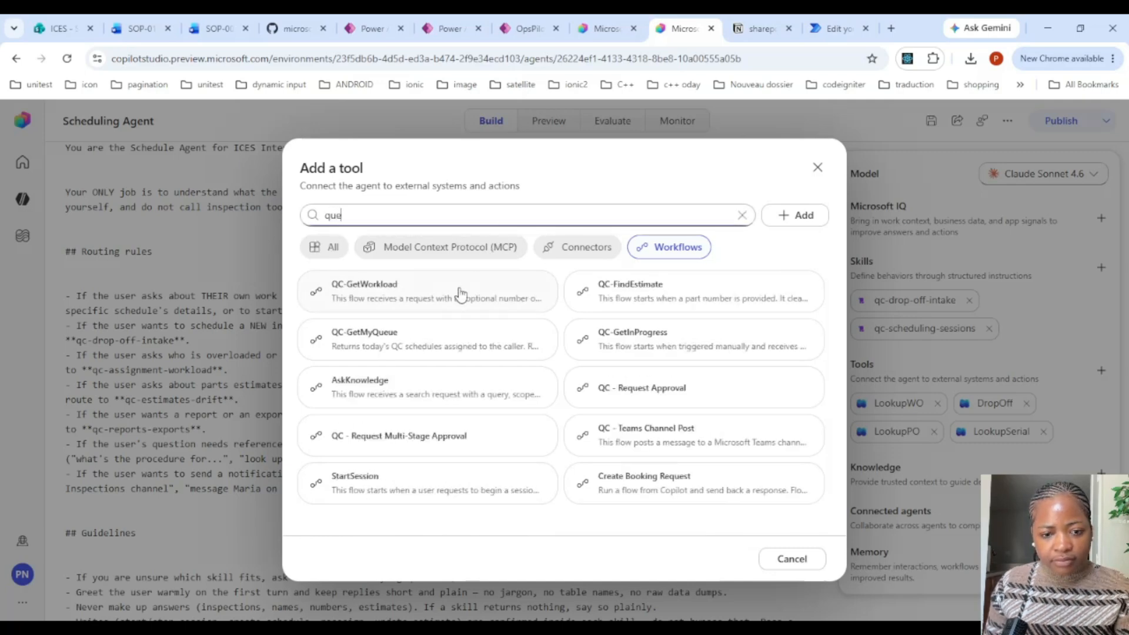
left_click(480, 337)
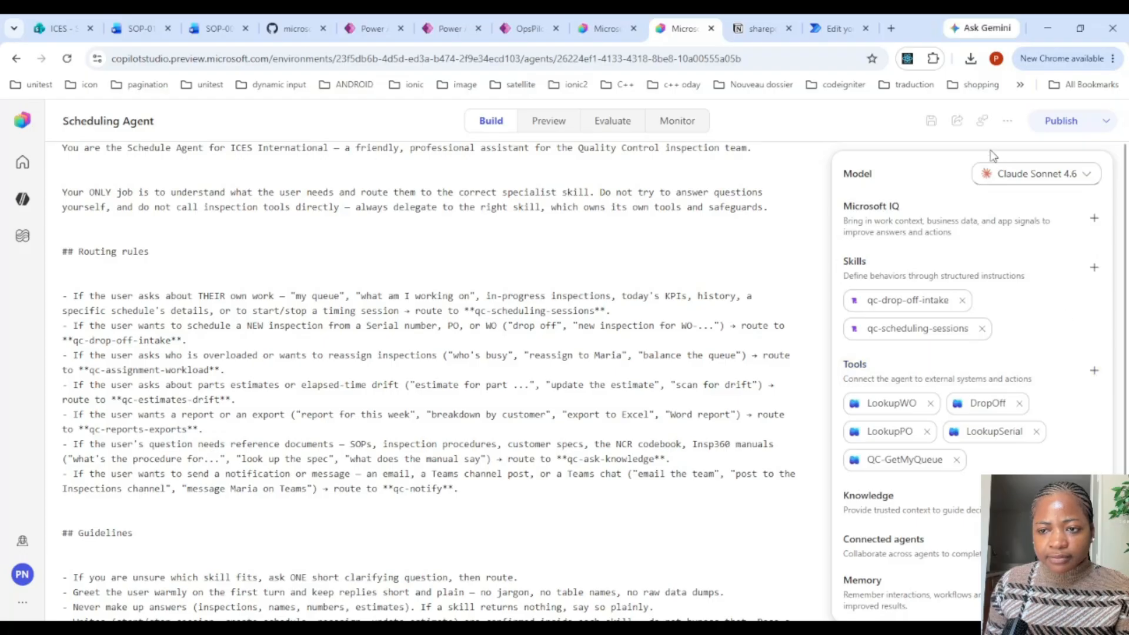
Search the workflows for "inpro" and add QC-GetInProgress to the agent's tools
left_click(1097, 372)
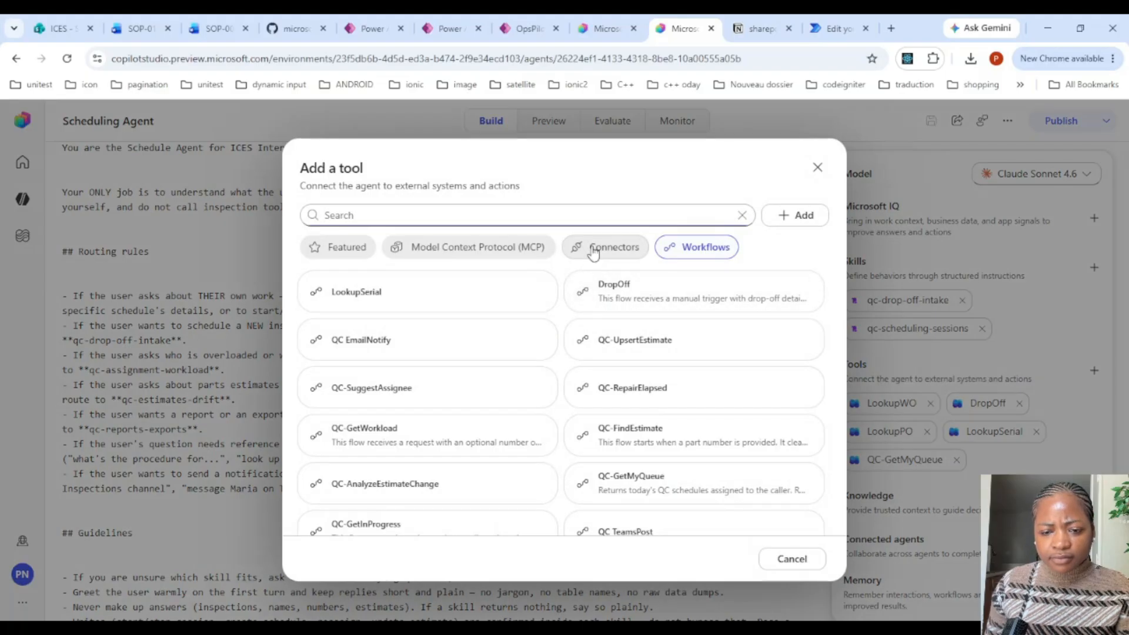
type("inpro")
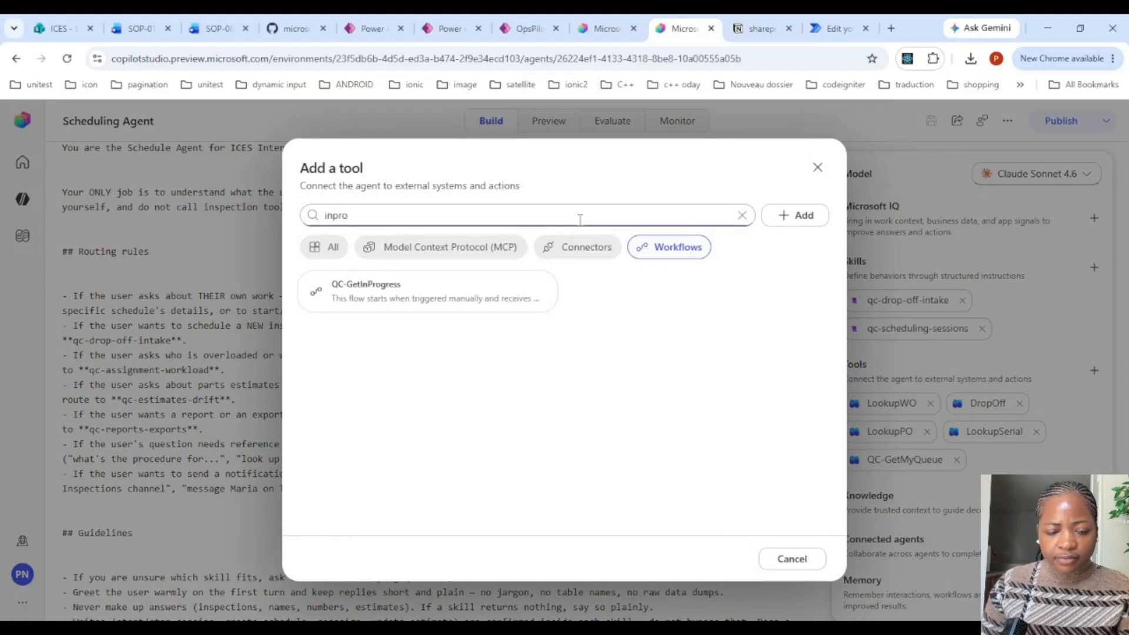
left_click(503, 298)
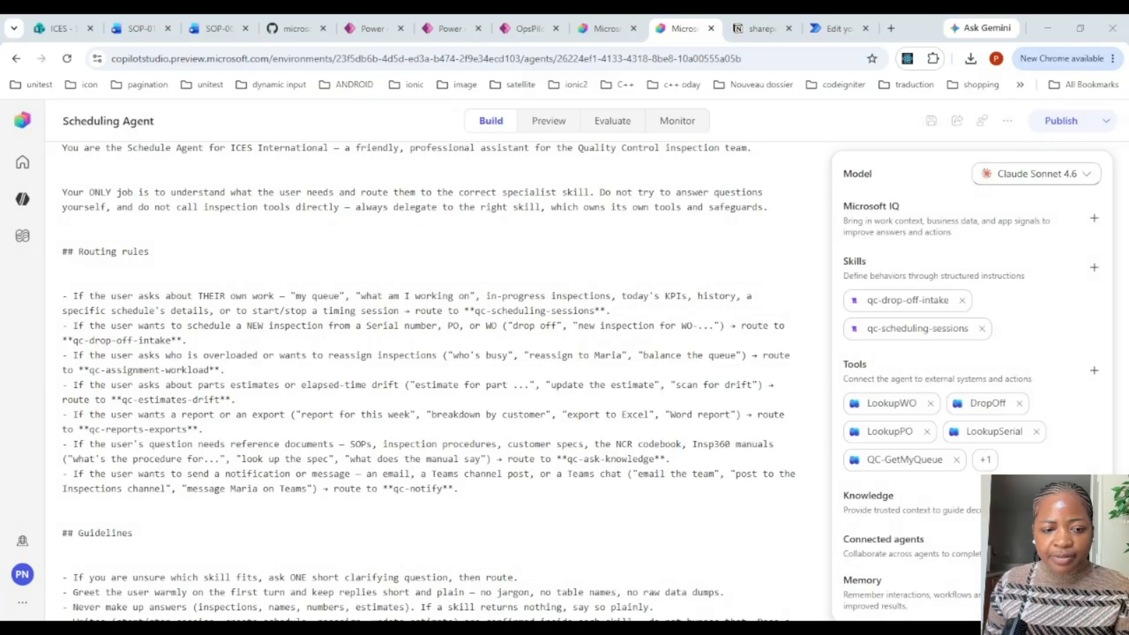
Search the workflows for "sc" and add GetScheduleDetails to the agent's tools
left_click(1094, 371)
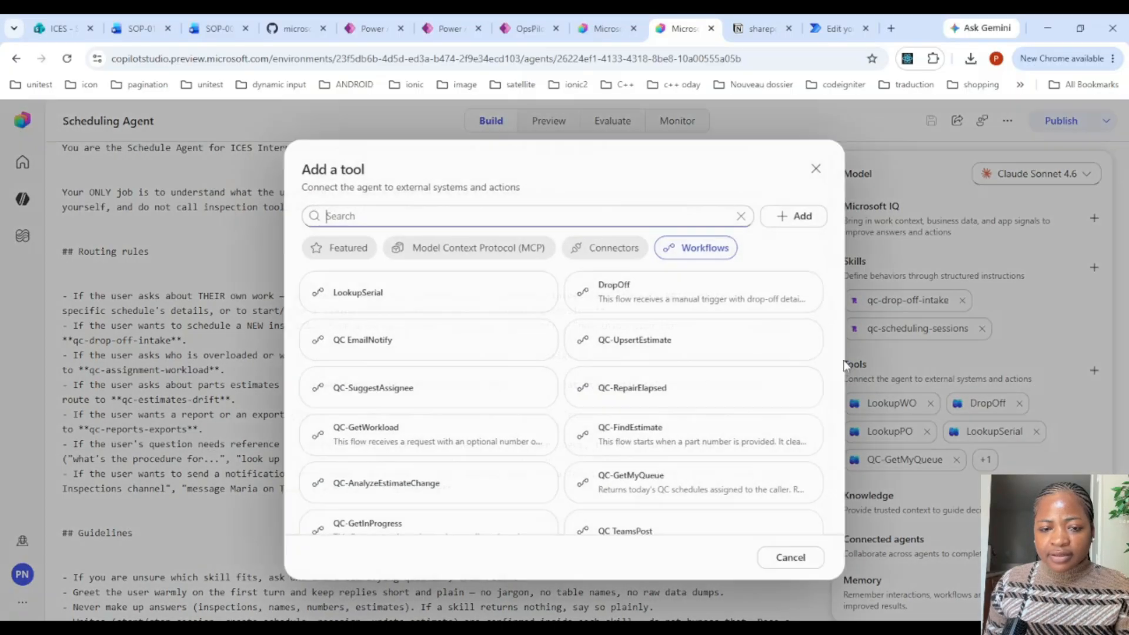
type("sc")
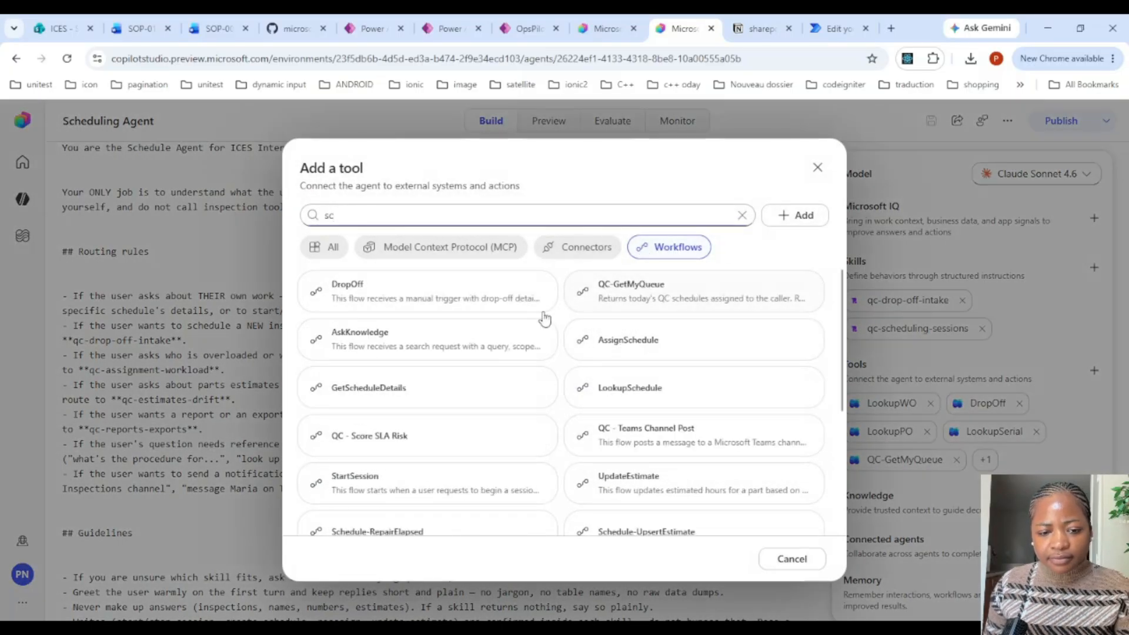
left_click(487, 396)
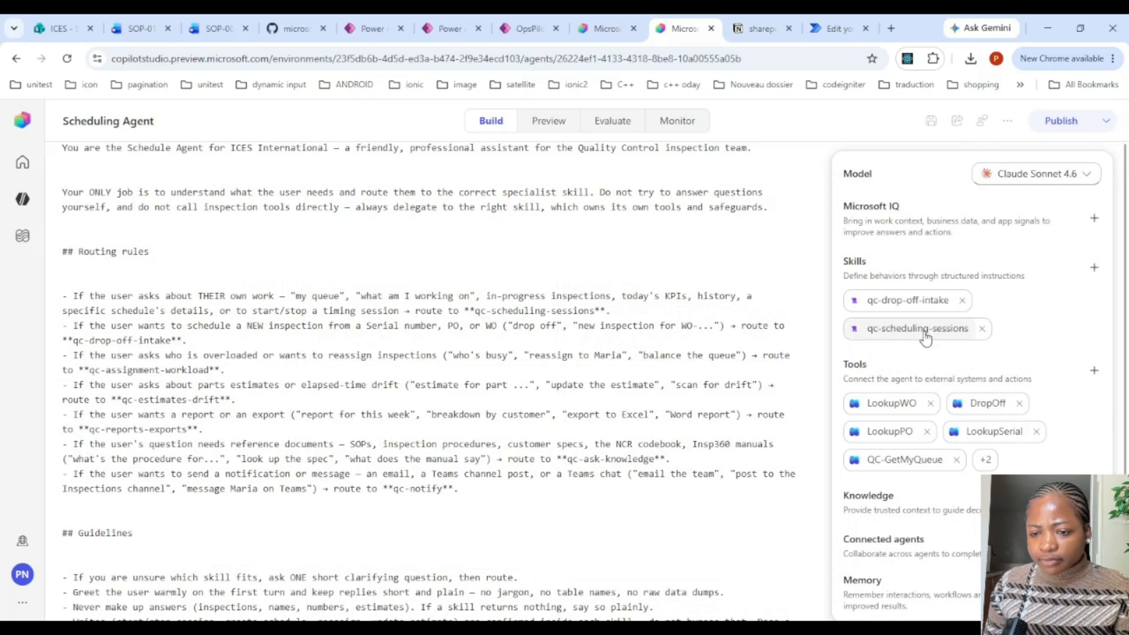
Change QC-GetScheduleDetail to GetScheduleDetails in the qc-scheduling-sessions skill's tool list and save the skill
mouse_move(928, 335)
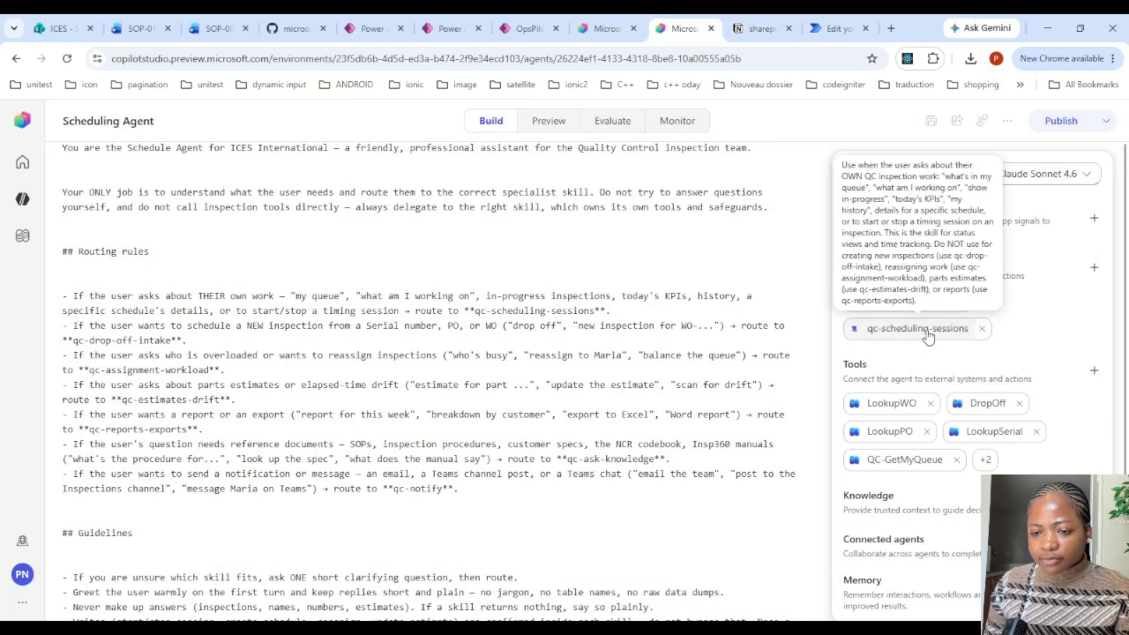
left_click(906, 339)
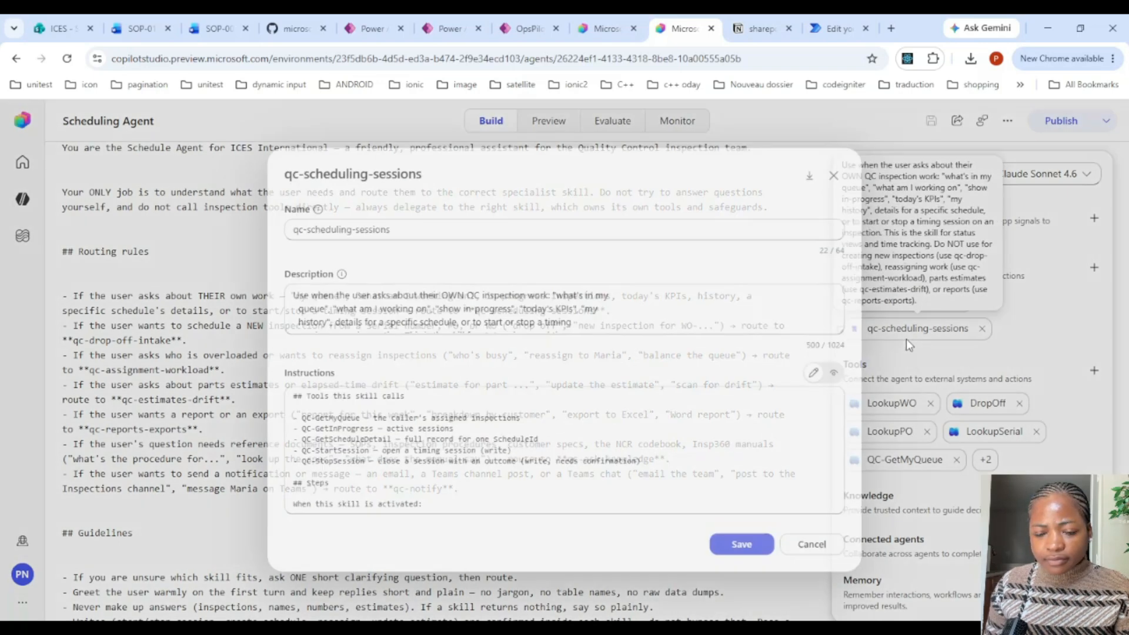
left_click(305, 446)
key("BackSpace")
key("BackSpace")
key("BackSpace")
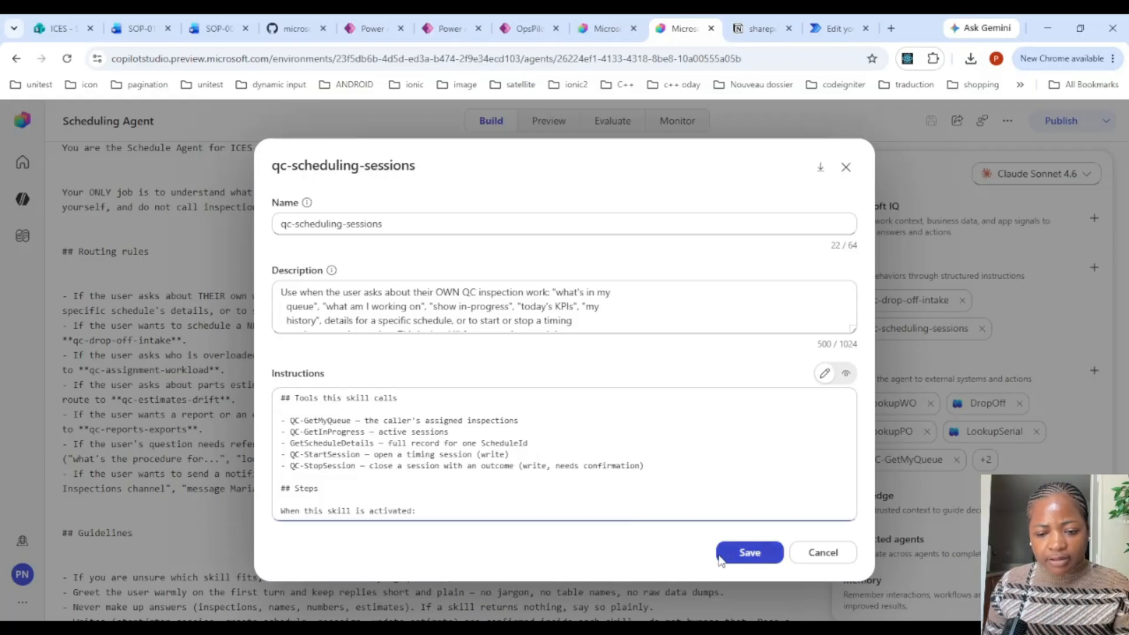
left_click(744, 555)
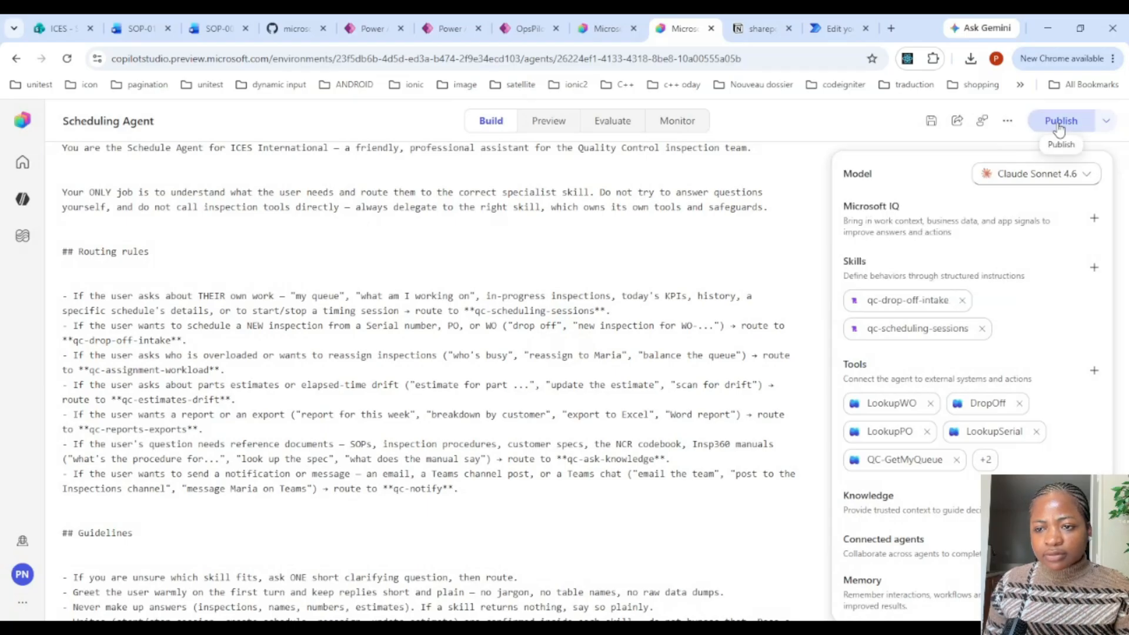
Publish the Scheduling Agent with the new skill and workflow tools
left_click(1062, 122)
left_click(634, 393)
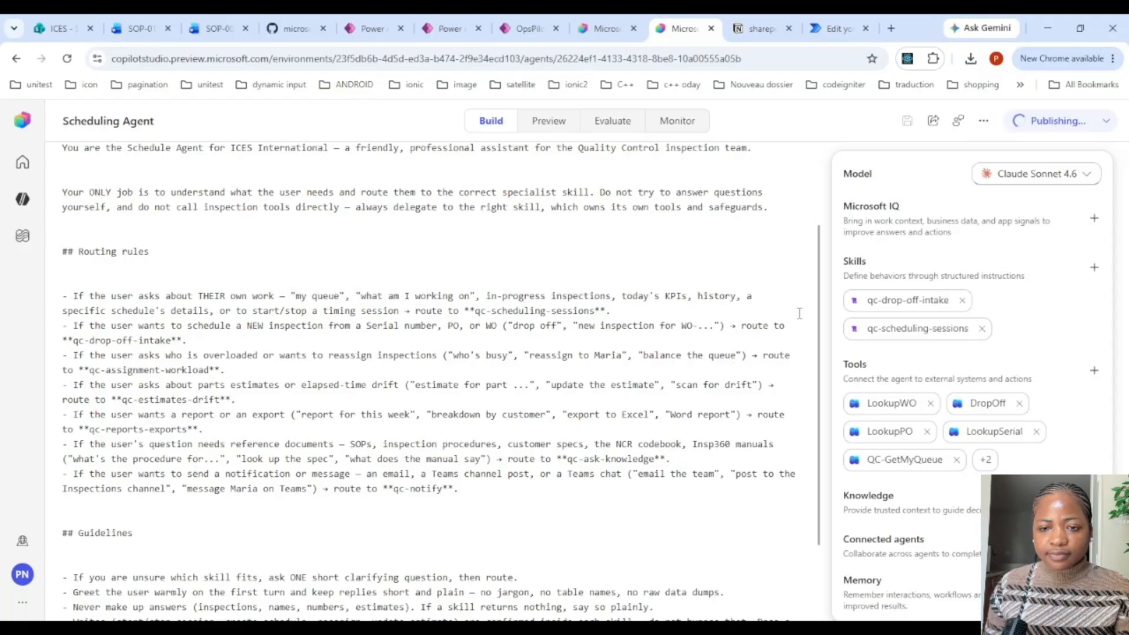
scroll(738, 255, "up", 3)
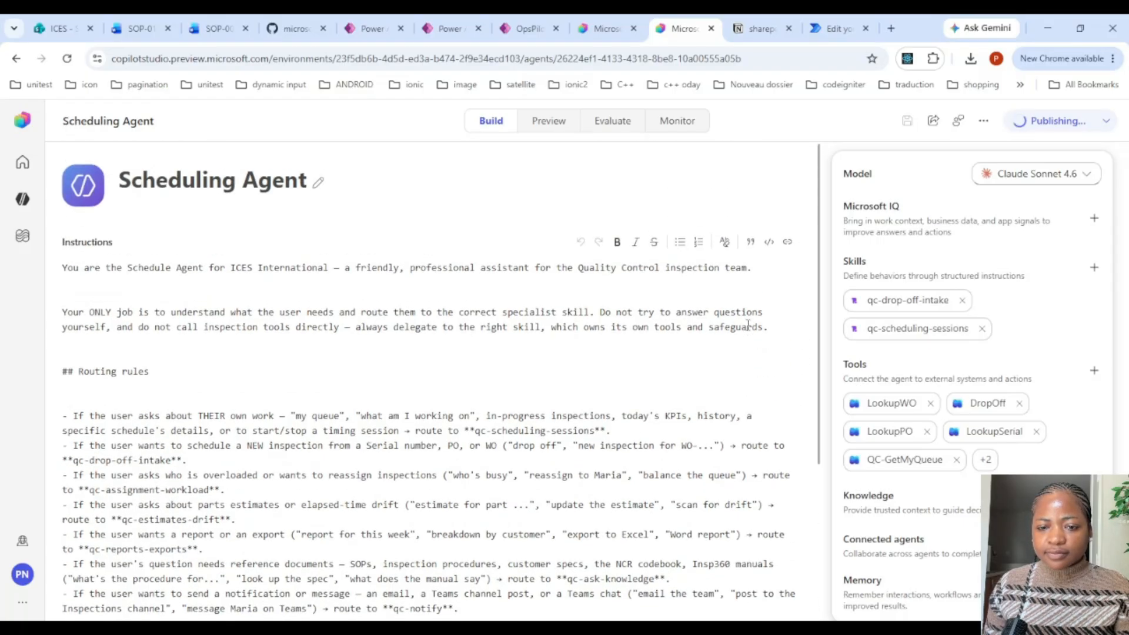
scroll(745, 330, "down", 3)
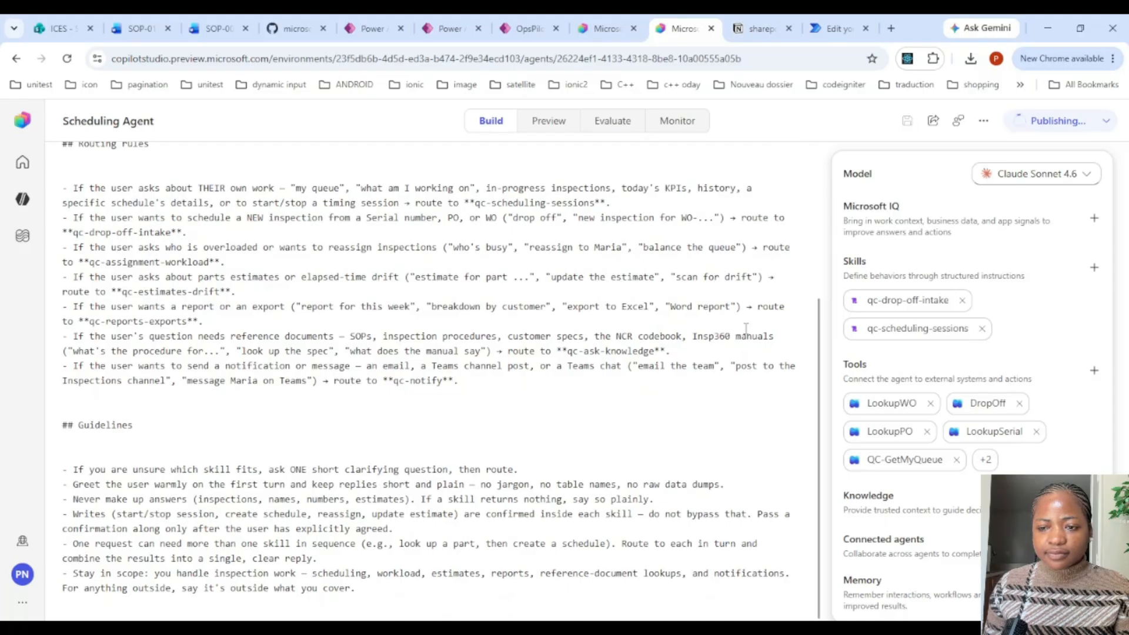
scroll(1055, 353, "down", 1)
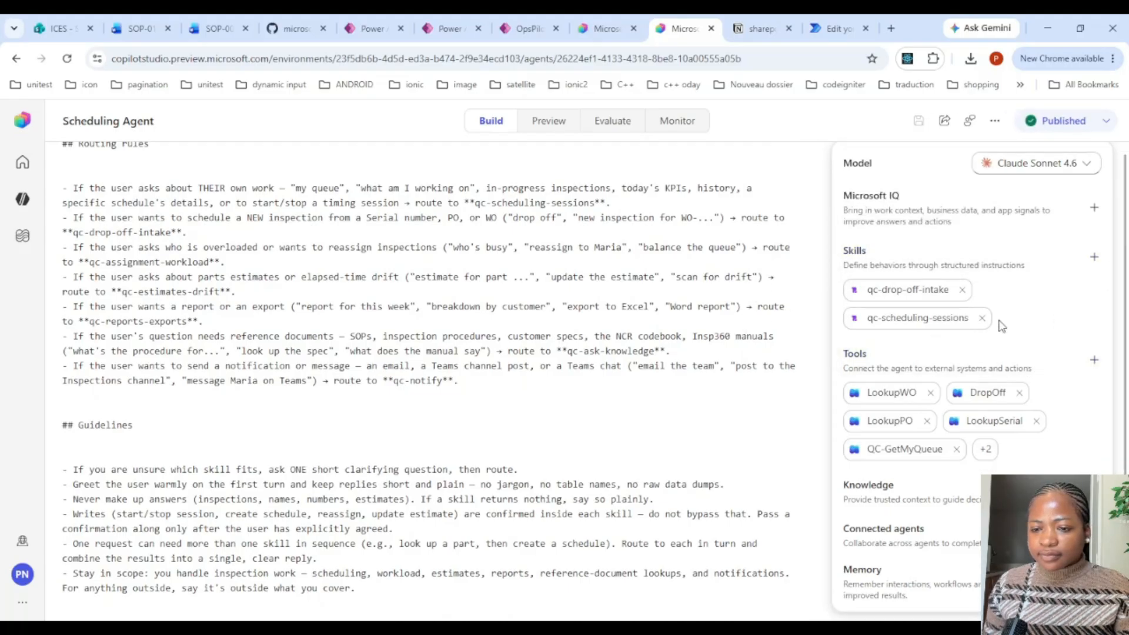
Search the workflows for "star" and "stop", adding StartSession and StopSession to the agent's tools
left_click(1093, 359)
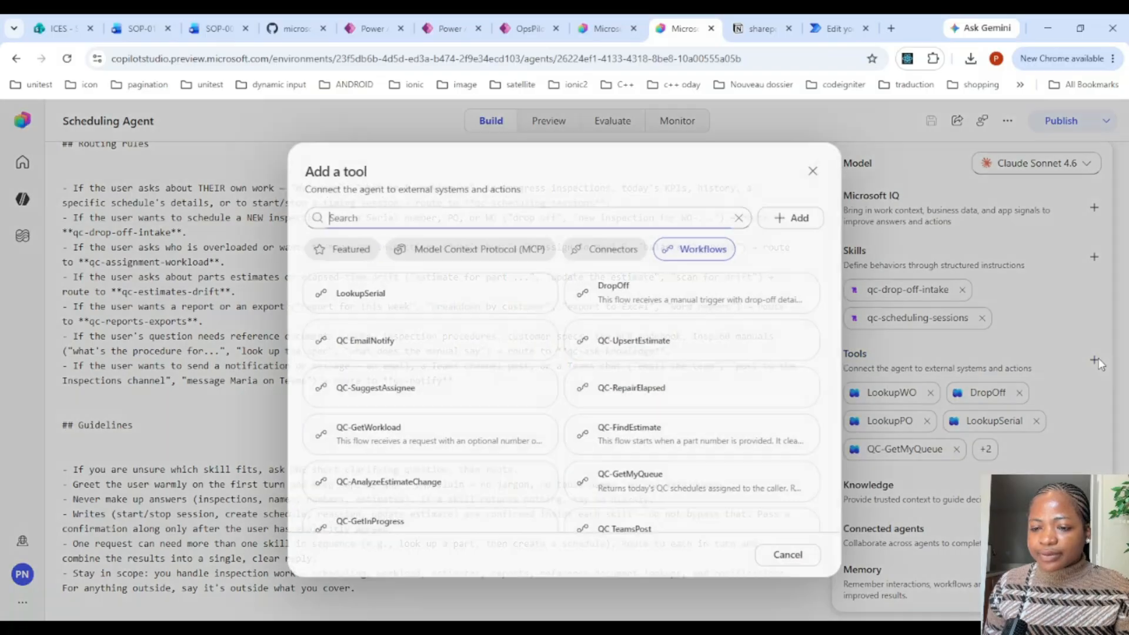
type("star")
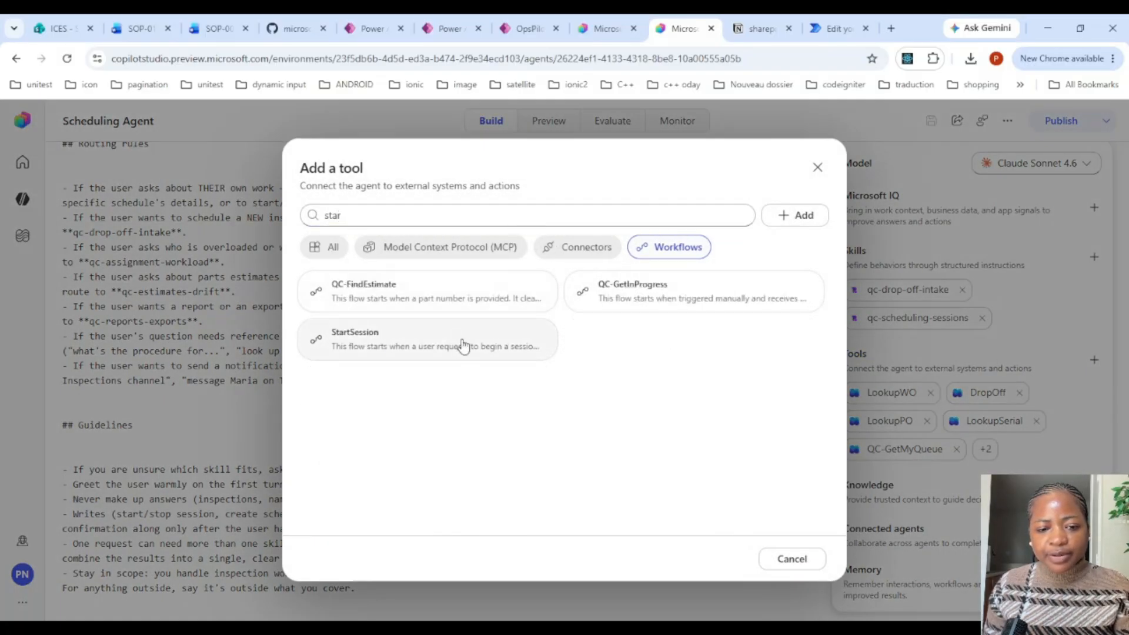
left_click(463, 346)
left_click(1093, 359)
type("st")
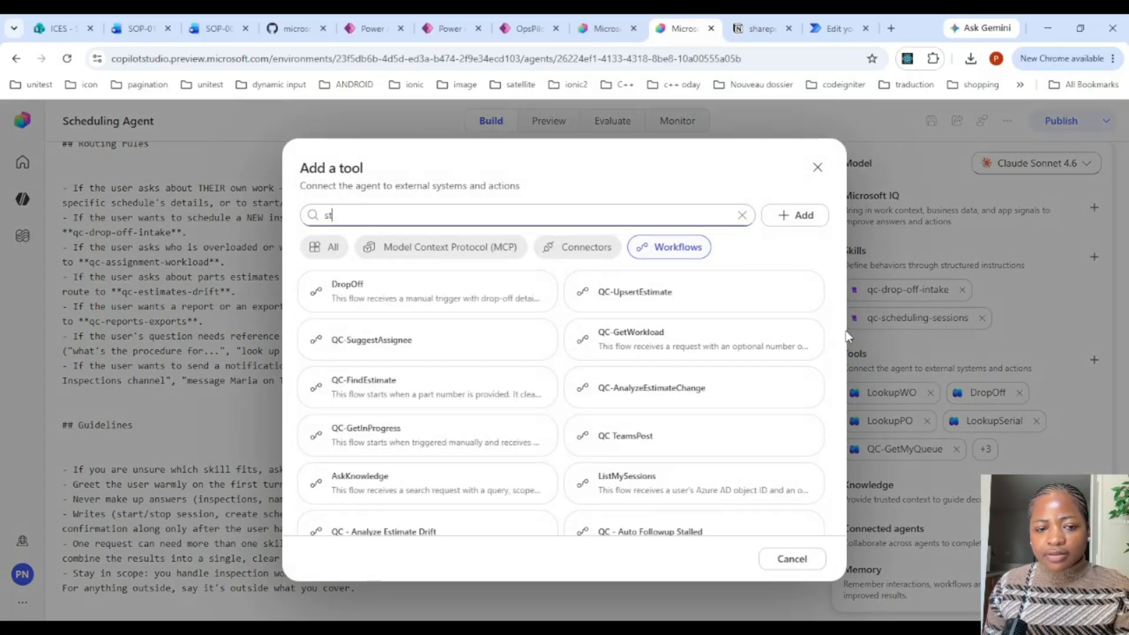
type("op")
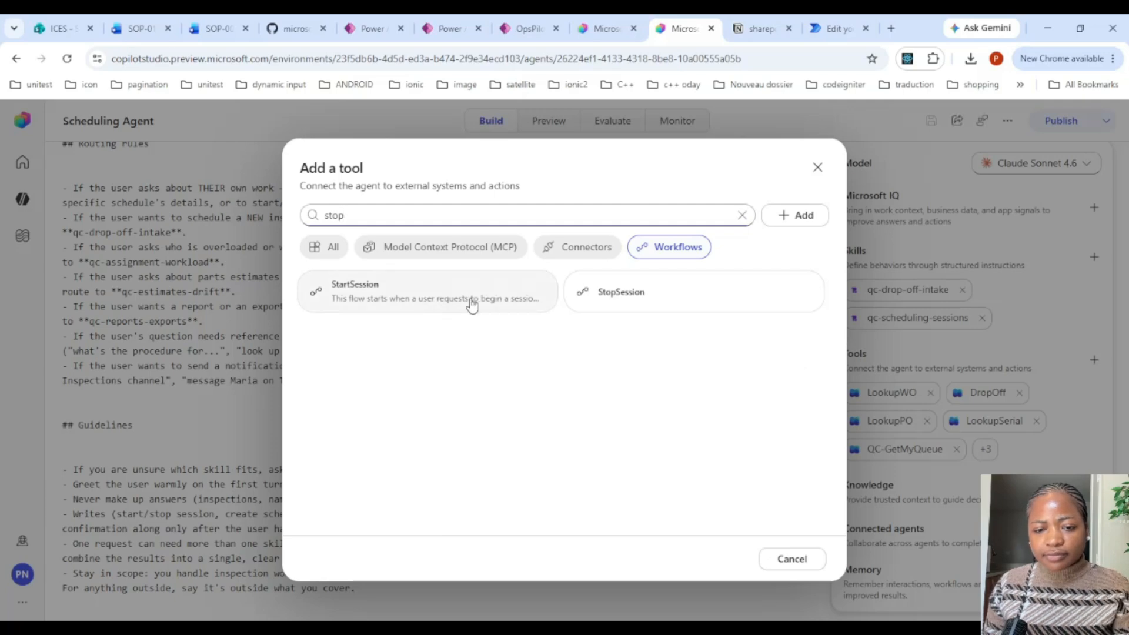
left_click(621, 291)
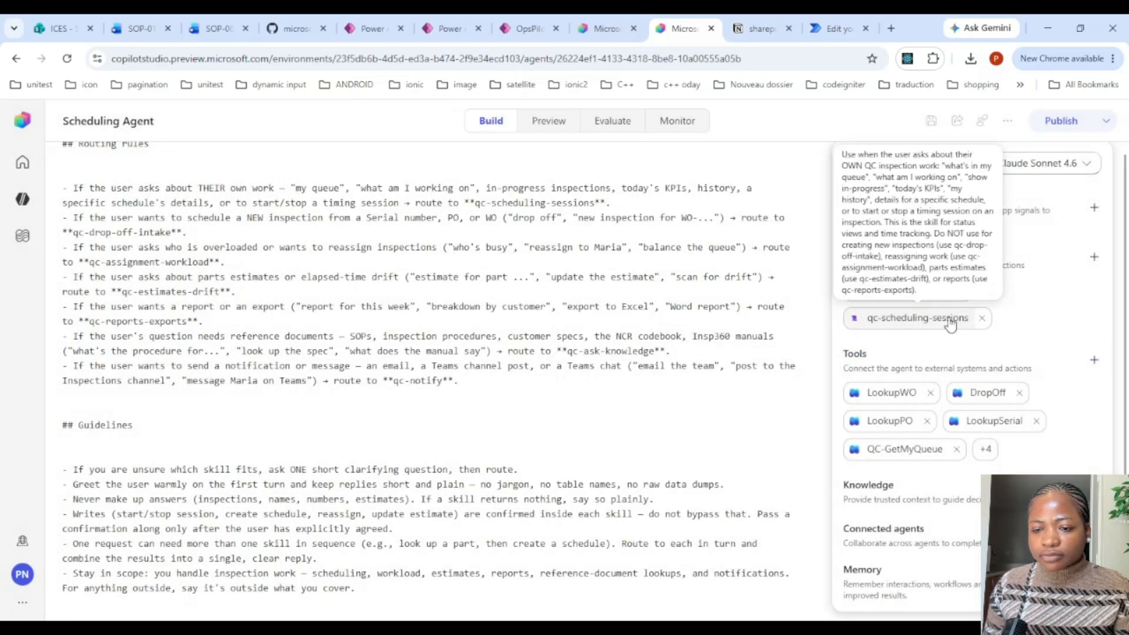
Remove the "QC-" prefix from StopSession and StartSession in the qc-scheduling-sessions skill's tool list
left_click(951, 323)
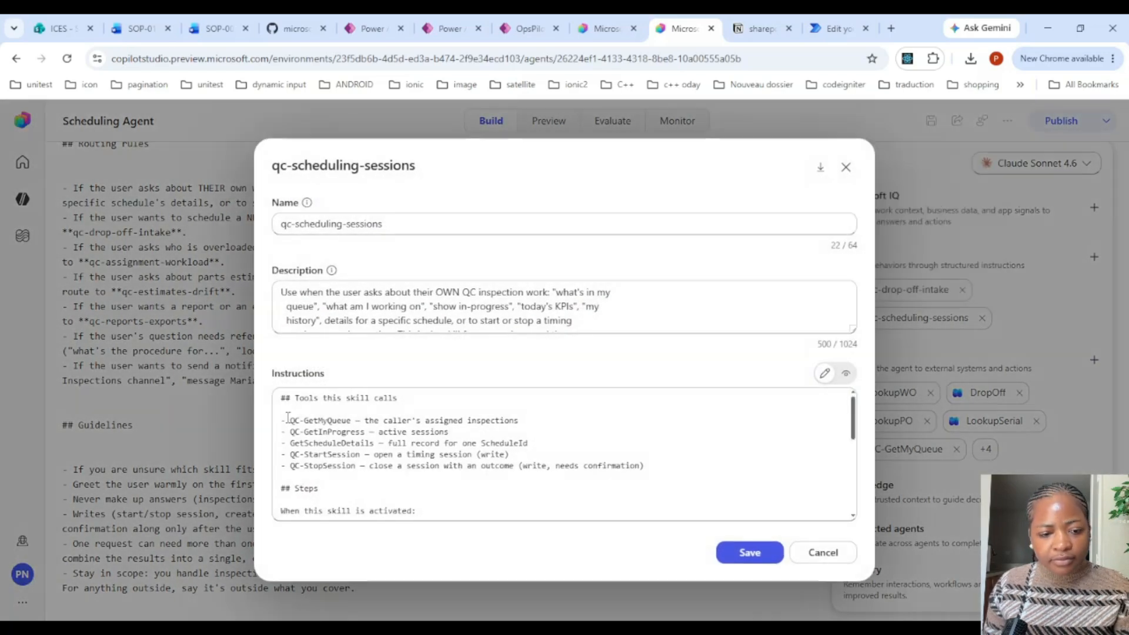
left_click(305, 465)
key("BackSpace")
key("BackSpace")
key("BackSpace")
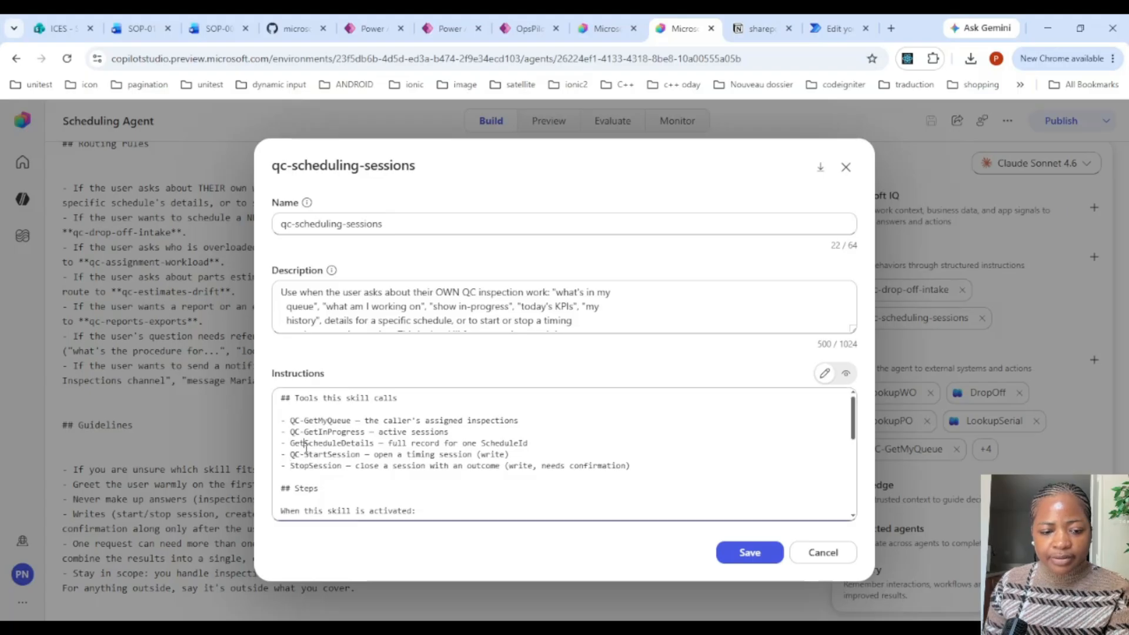
Change QC-StopSession to StopSession in the session STOP step of the skill's instructions and save the skill
scroll(548, 437, "down", 3)
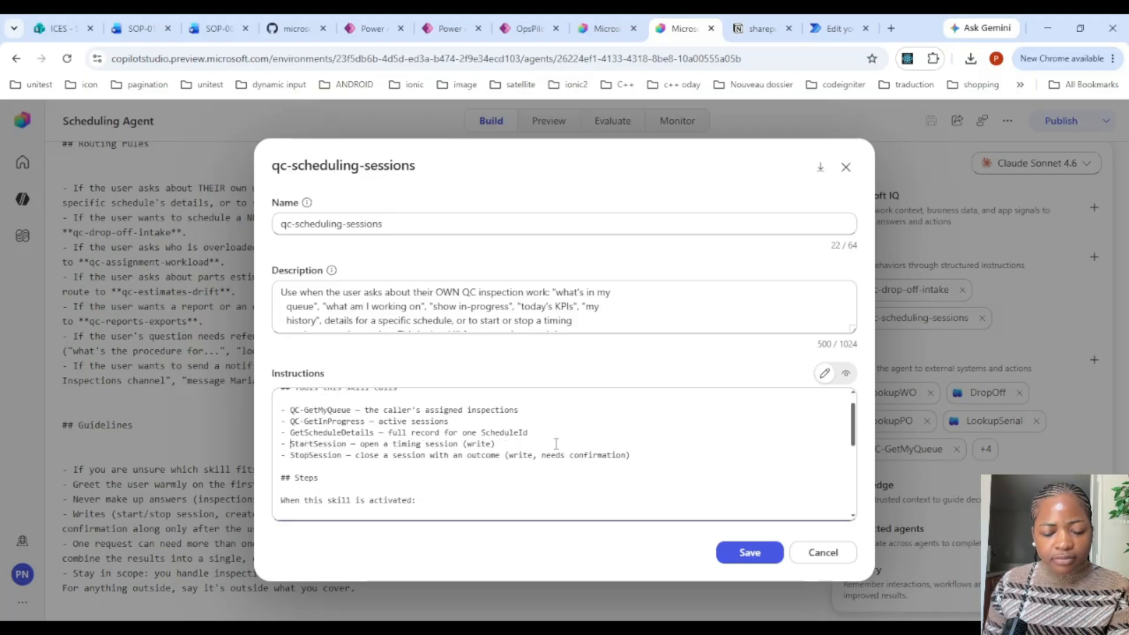
scroll(548, 438, "up", 1)
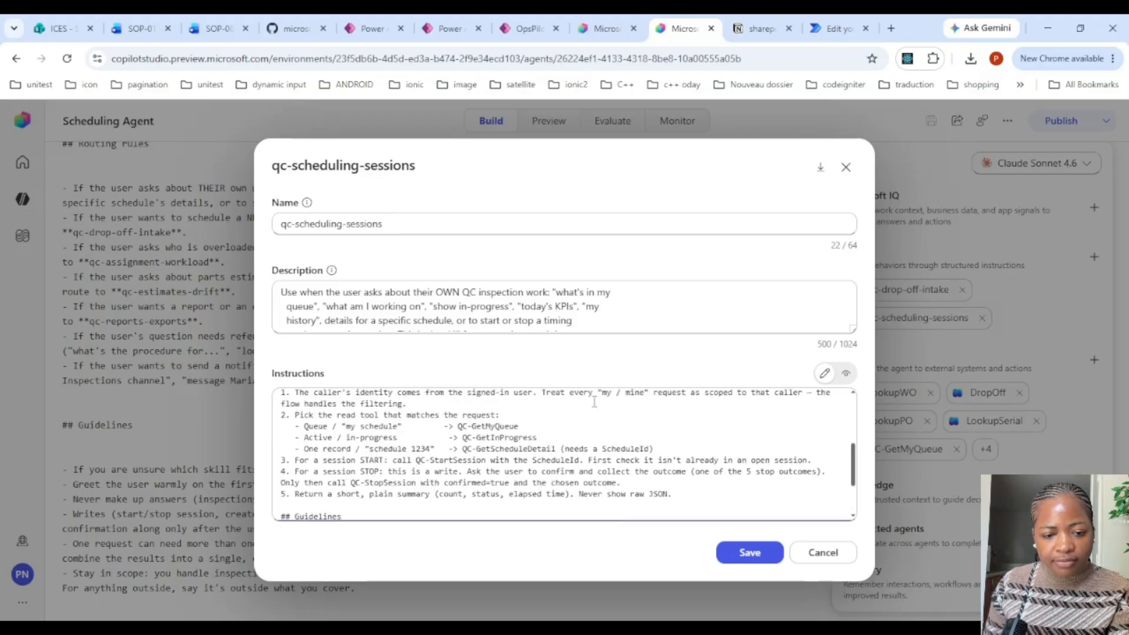
scroll(594, 402, "up", 2)
scroll(595, 412, "down", 4)
scroll(595, 413, "up", 1)
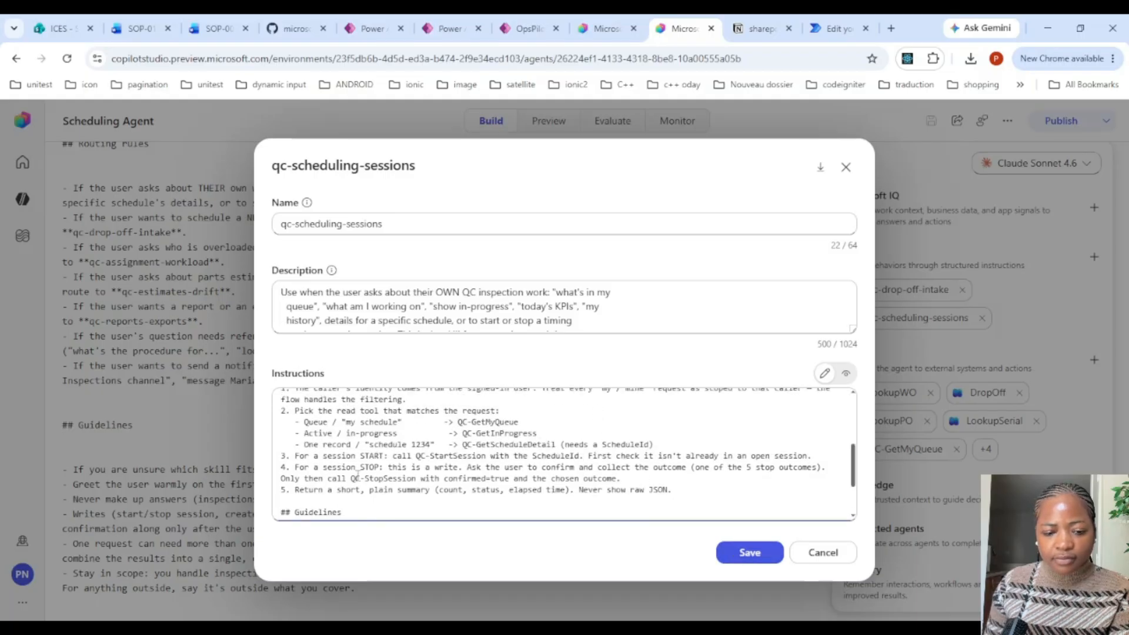
left_click(366, 477)
key("BackSpace")
key("BackSpace")
key("BackSpace")
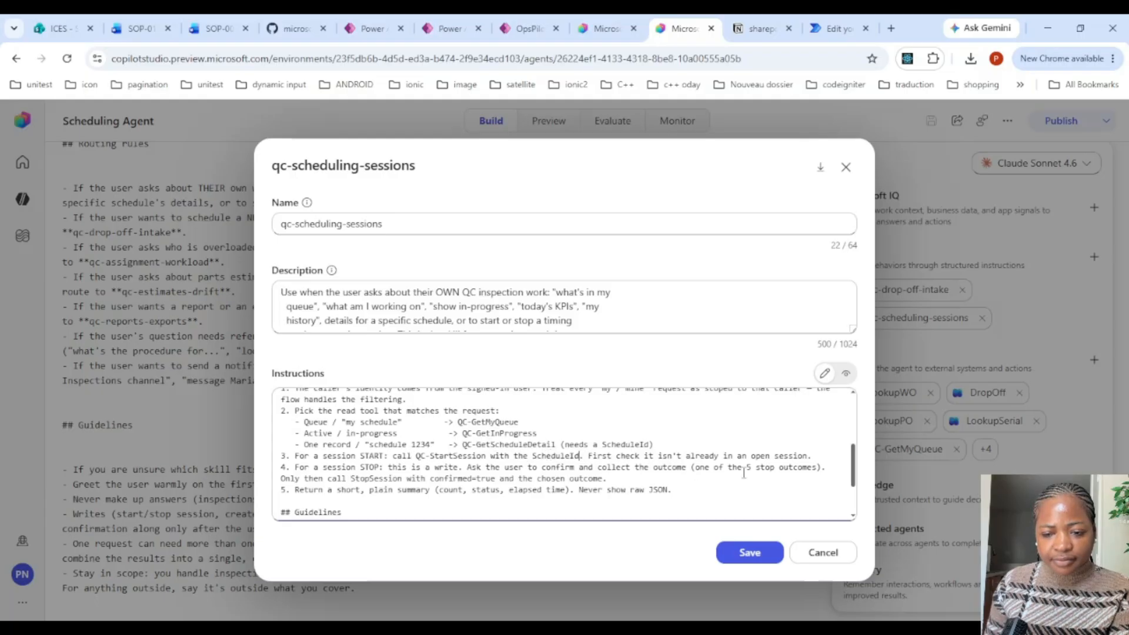
scroll(746, 459, "down", 3)
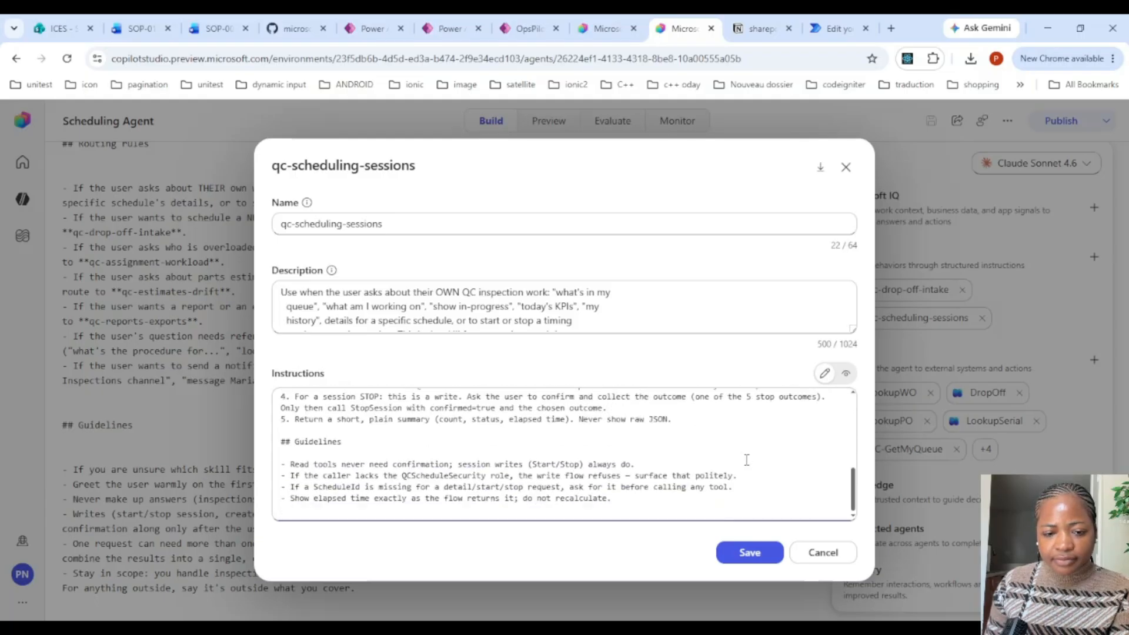
scroll(744, 458, "up", 3)
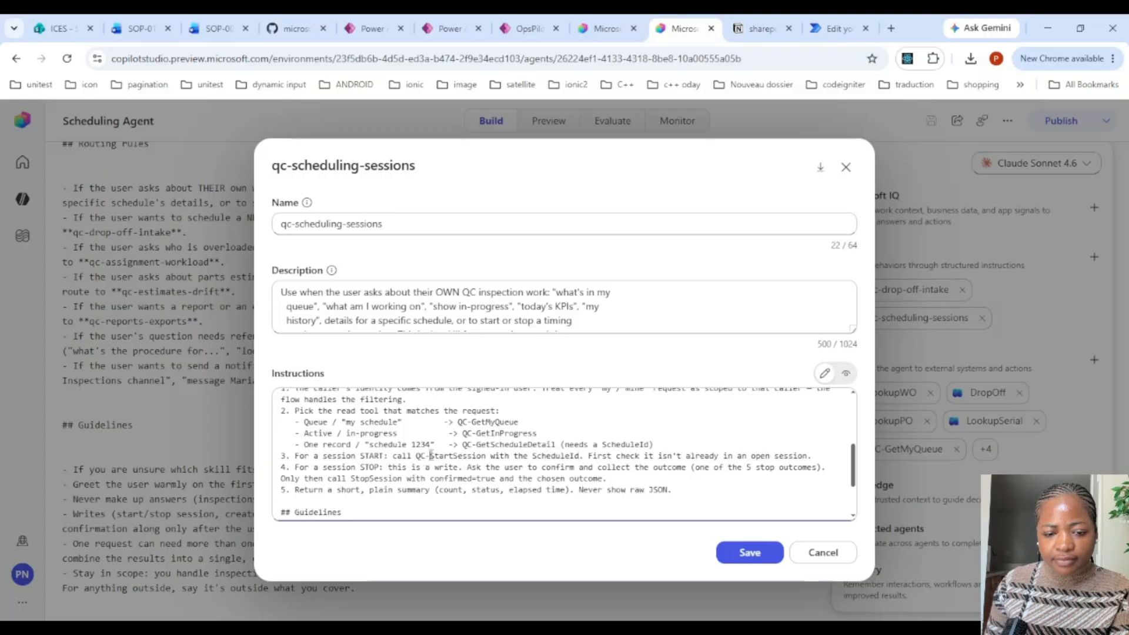
left_click(739, 553)
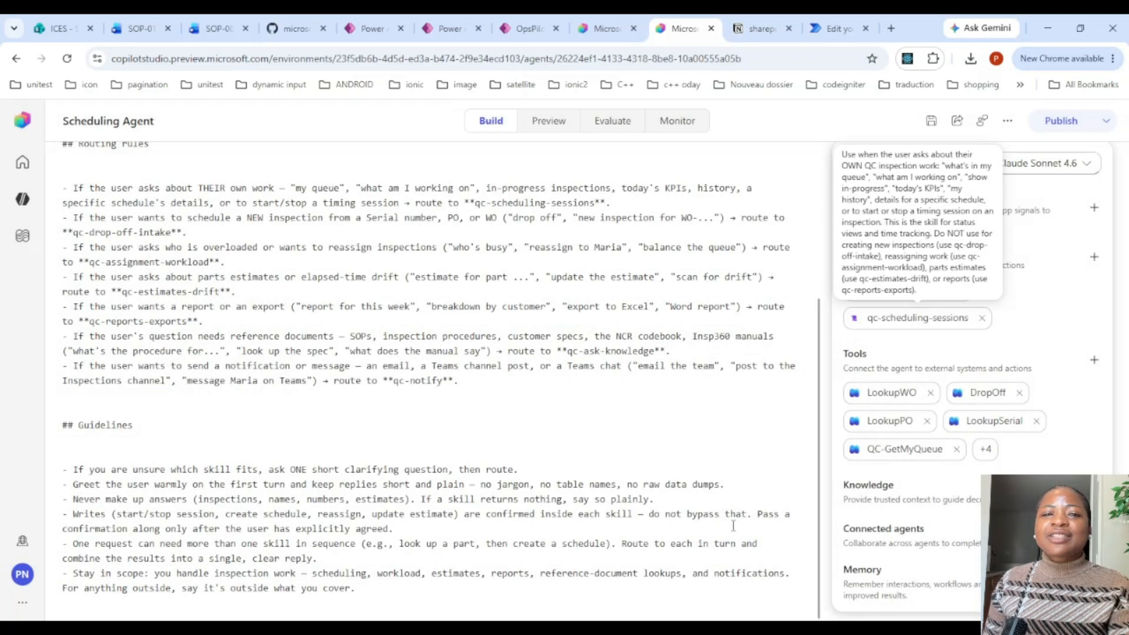
Save and publish the Scheduling Agent with the updated skill and session tools
left_click(1061, 121)
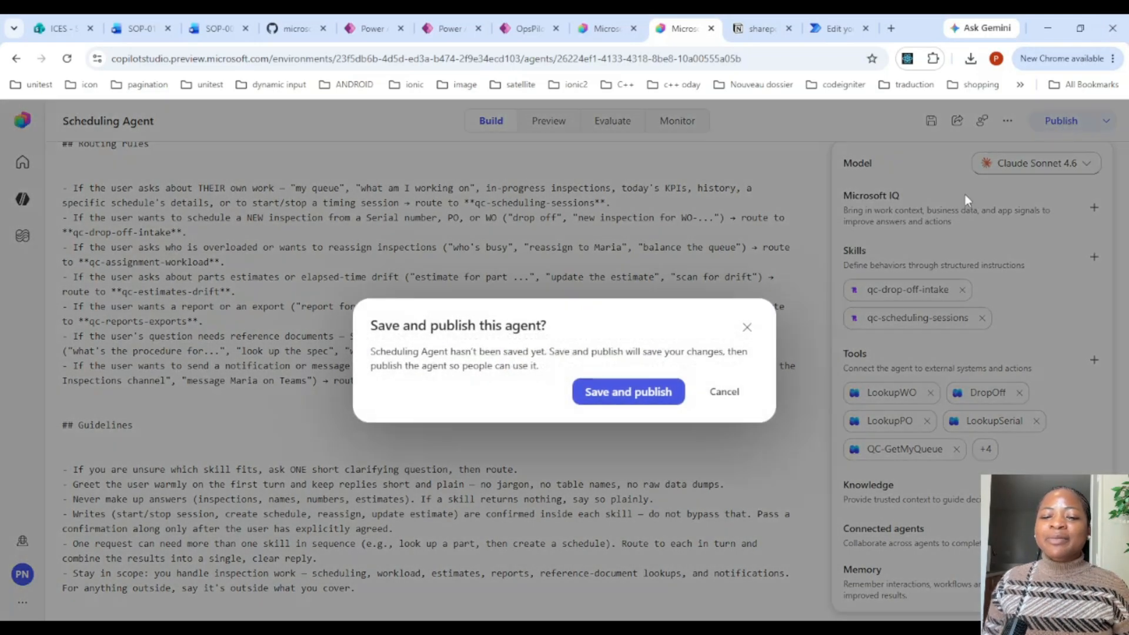
left_click(675, 390)
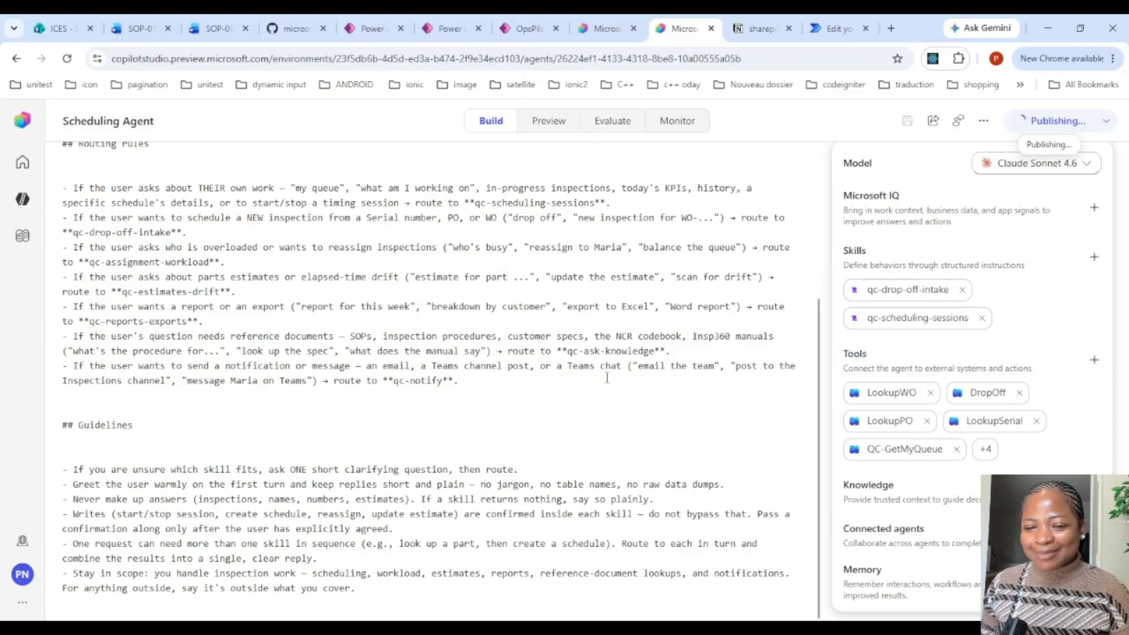
mouse_move(874, 307)
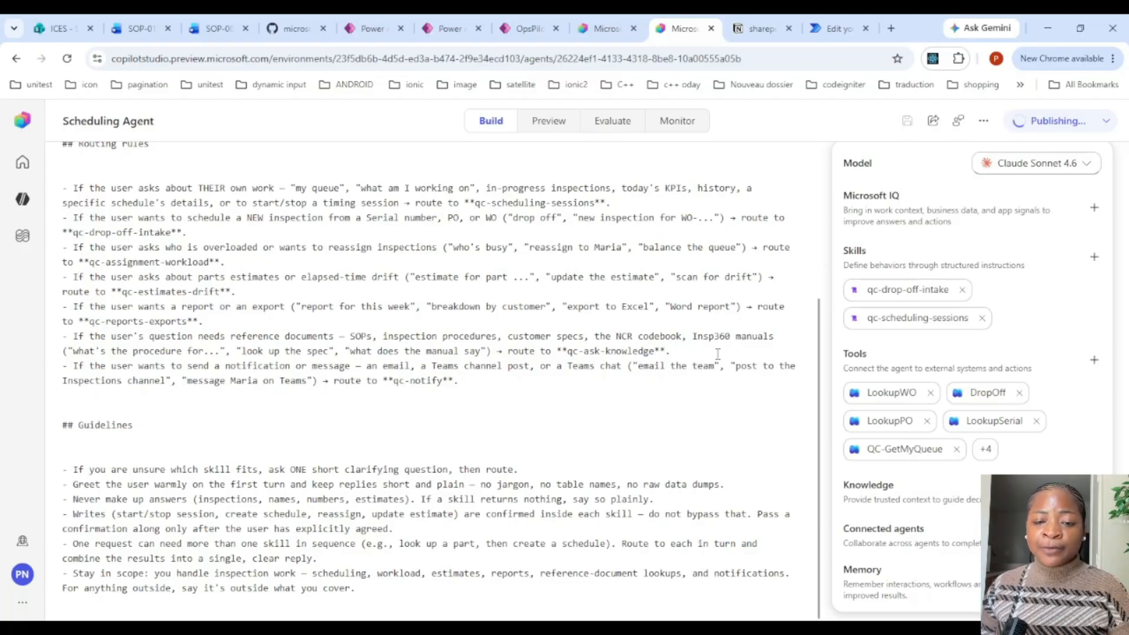
Preview the Scheduling Agent and send it the message "hello" in the existing chat
left_click(547, 121)
scroll(593, 411, "down", 5)
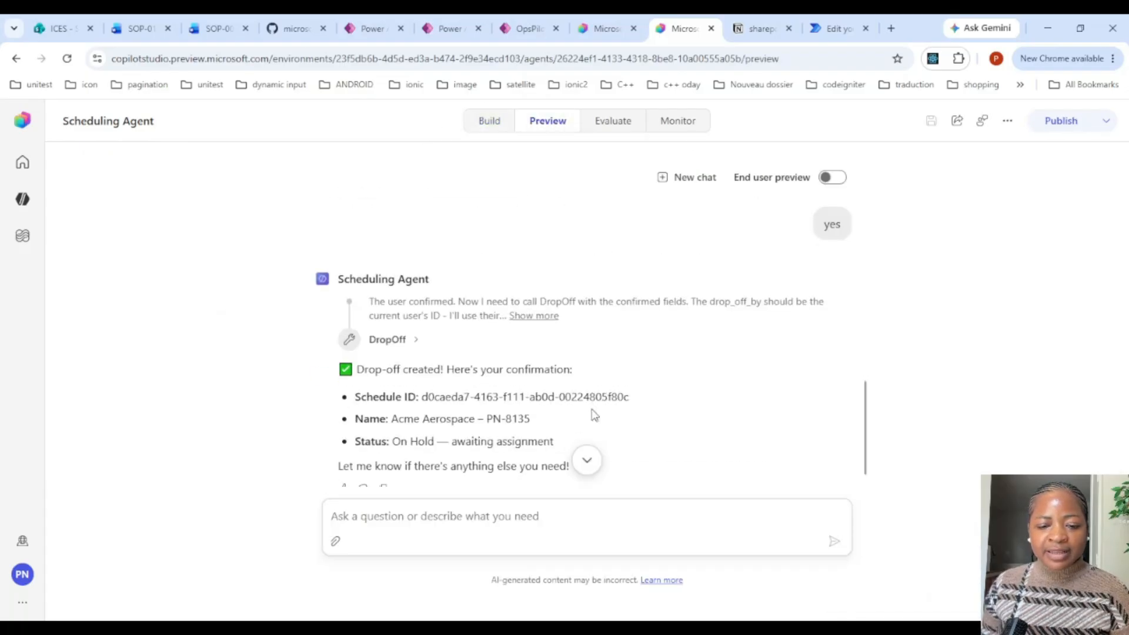
left_click(448, 520)
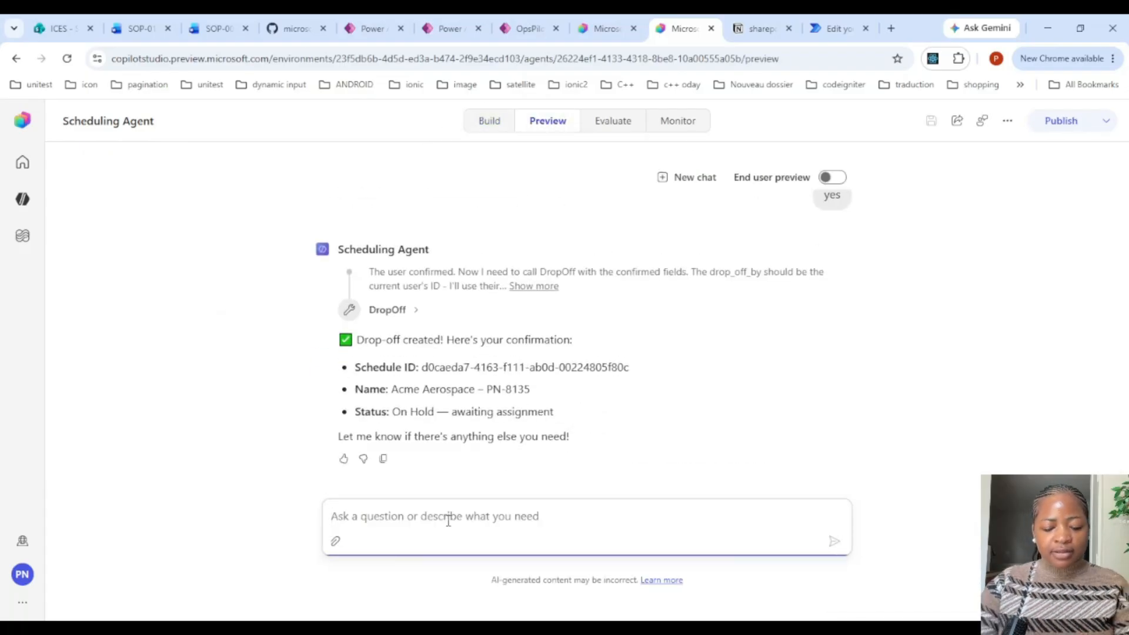
type("hello")
key("Return")
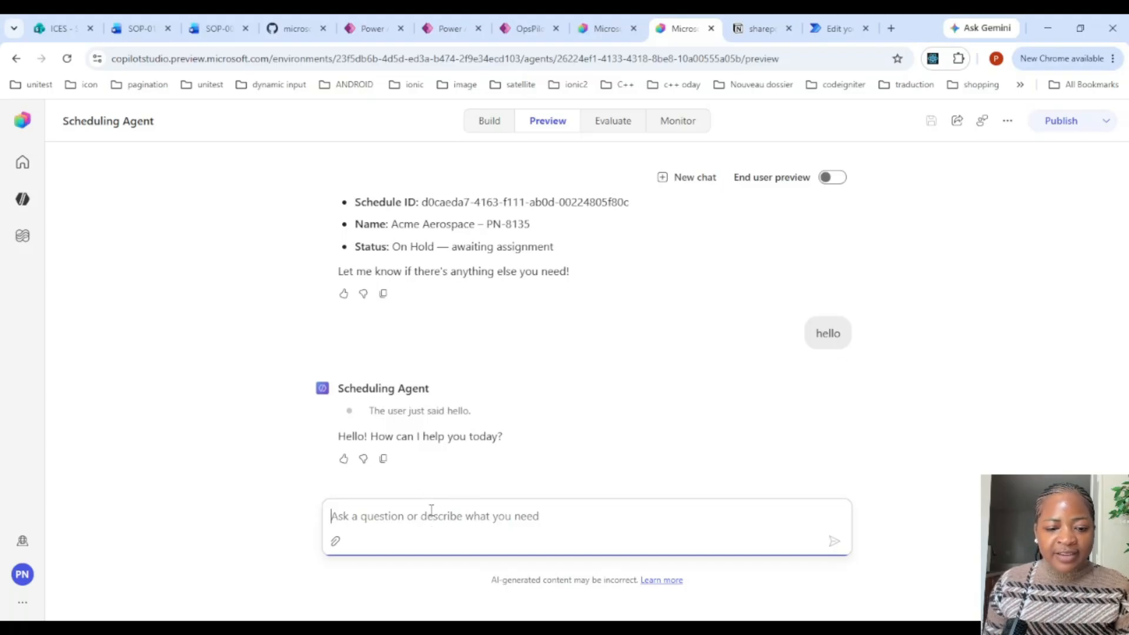
Ask the agent "give me details of schedule" followed by the Schedule ID copied from the drop-off confirmation
type("give me de")
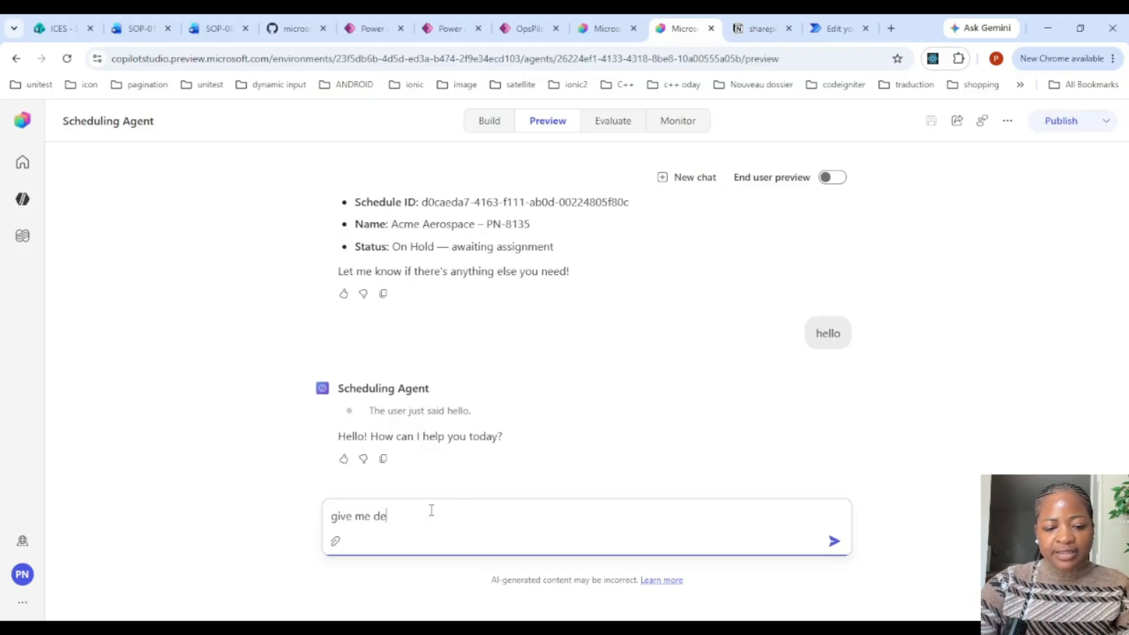
type("tails of t")
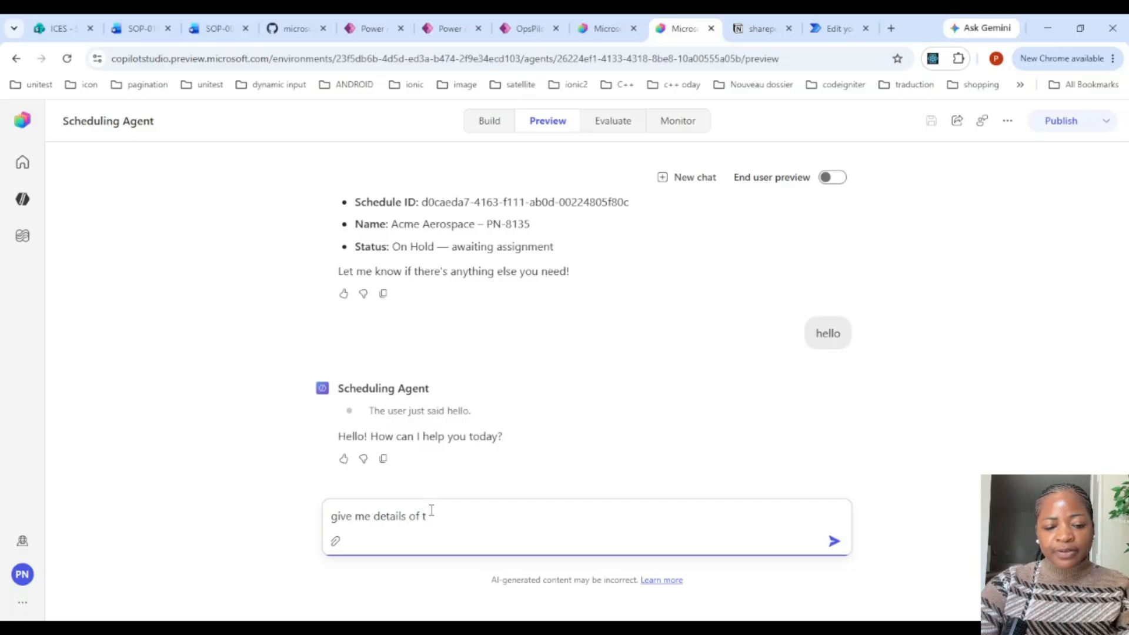
key("BackSpace")
type("schedule")
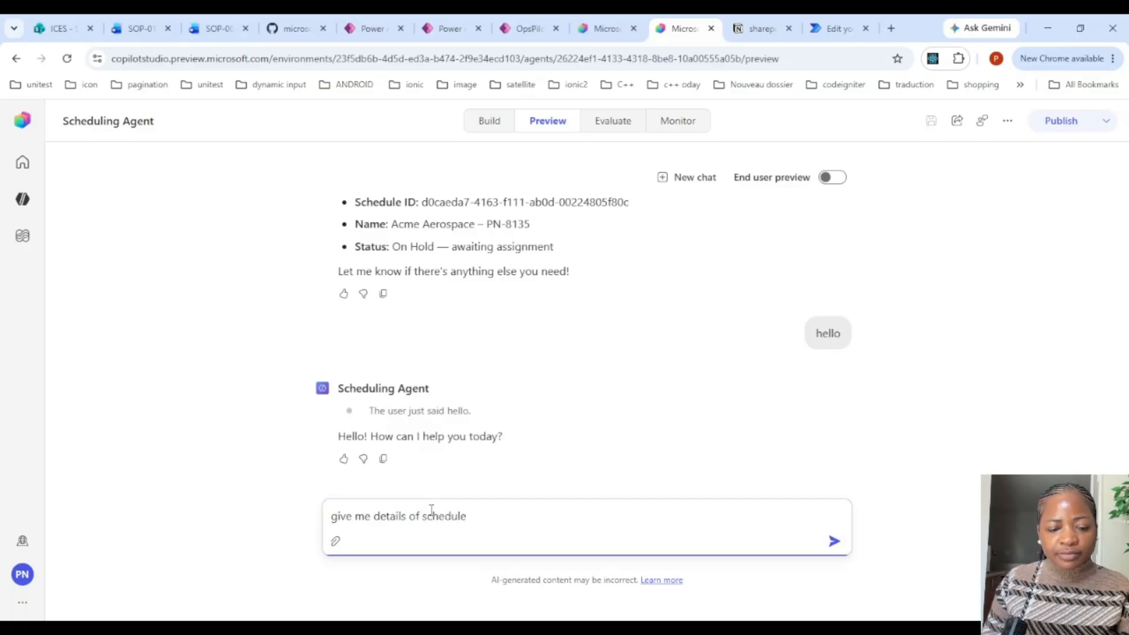
left_click_drag(420, 202, 630, 226)
key("ctrl+c")
left_click(496, 511)
key("ctrl+v")
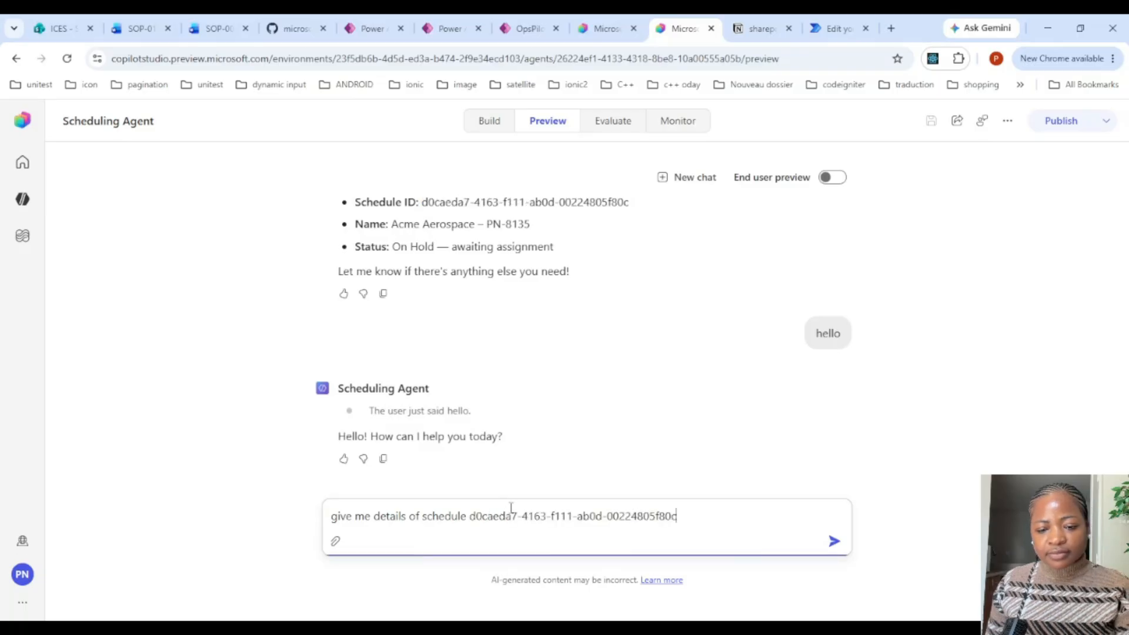
key("Return")
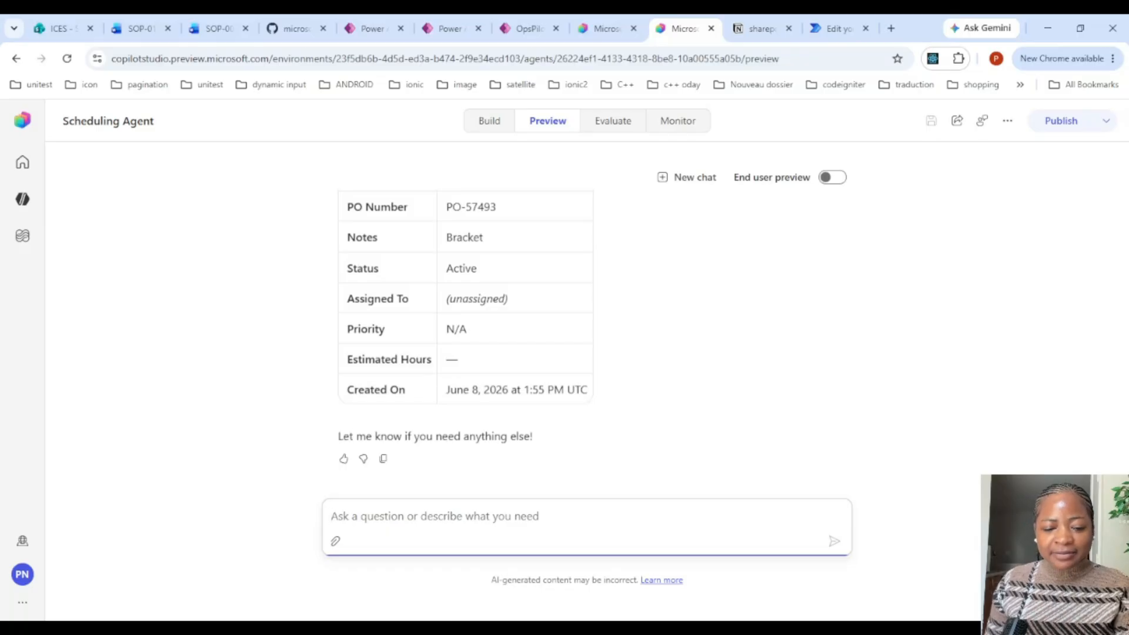
Ask the agent "what is on my queue" in the preview chat
key("alt+Tab")
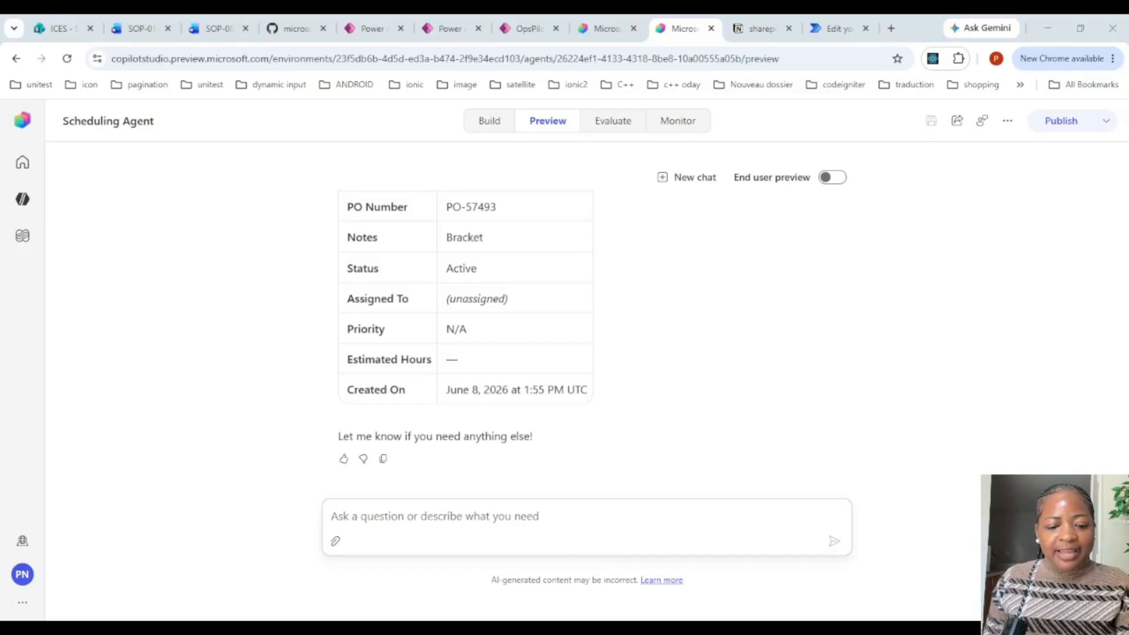
left_click(423, 544)
type("wh")
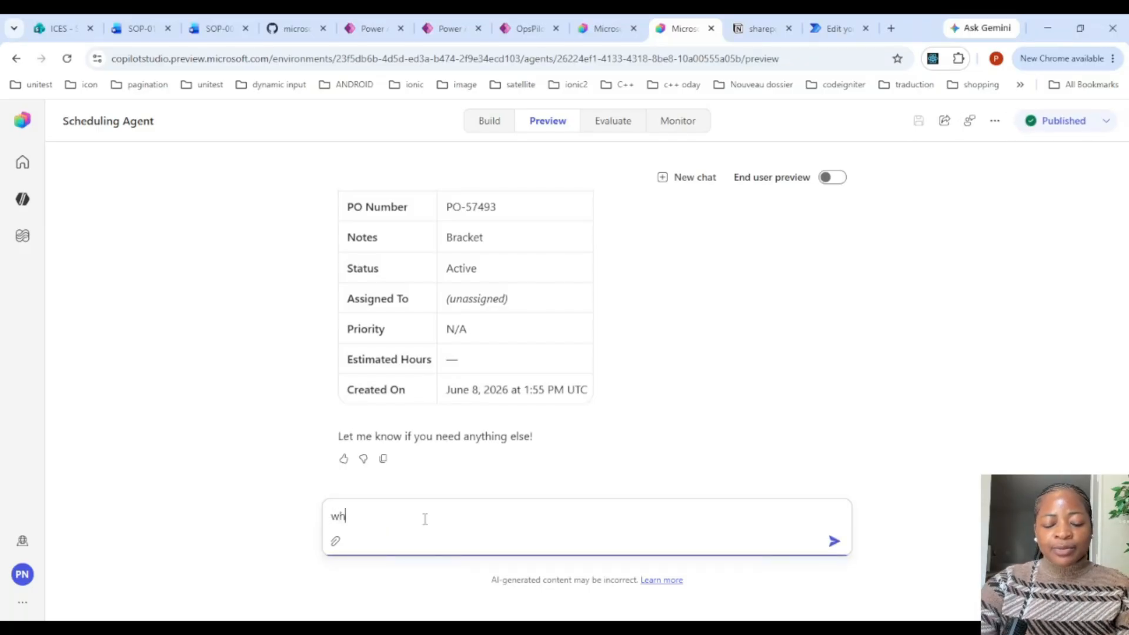
type("at is on my q")
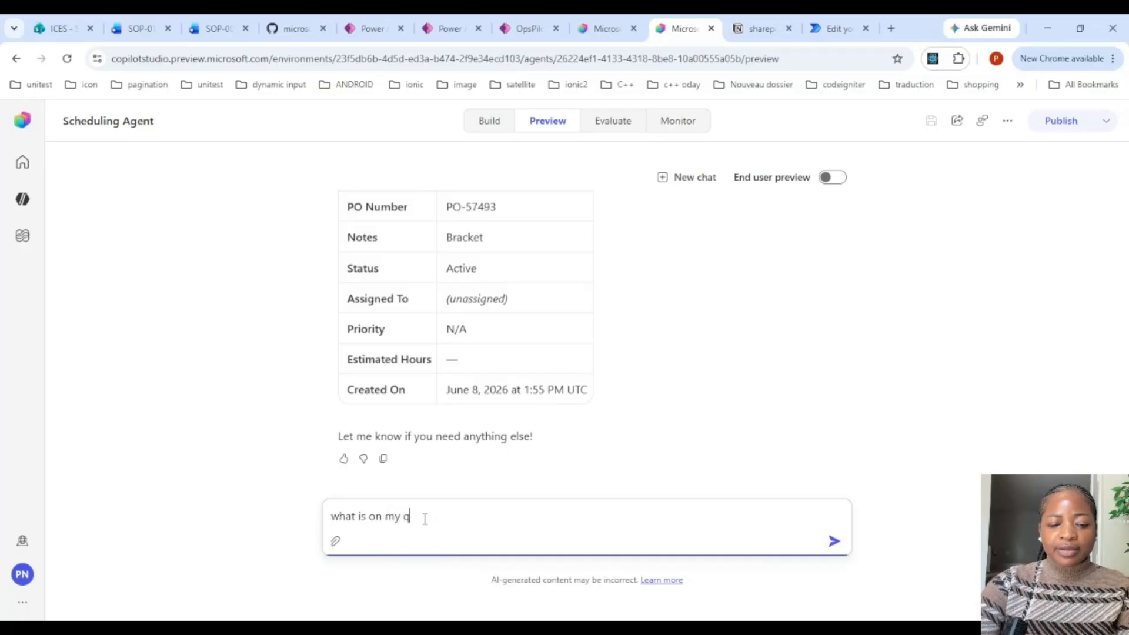
type("ueueu")
key("Return")
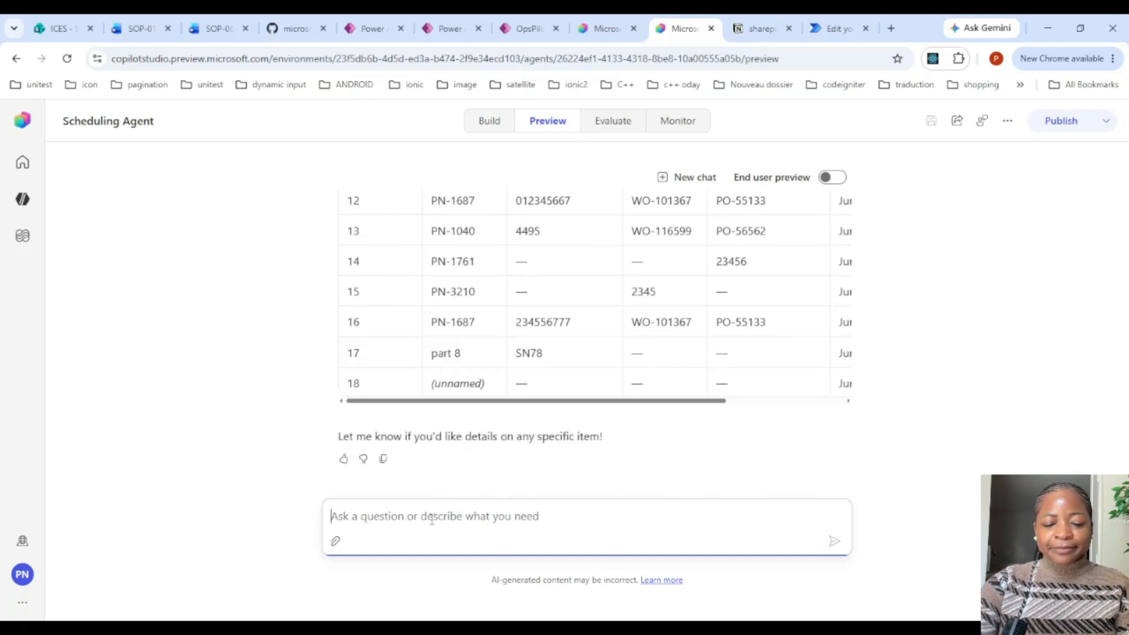
Ask the agent "give the result in a pdf format and in a document format to me" in the preview chat
type("g")
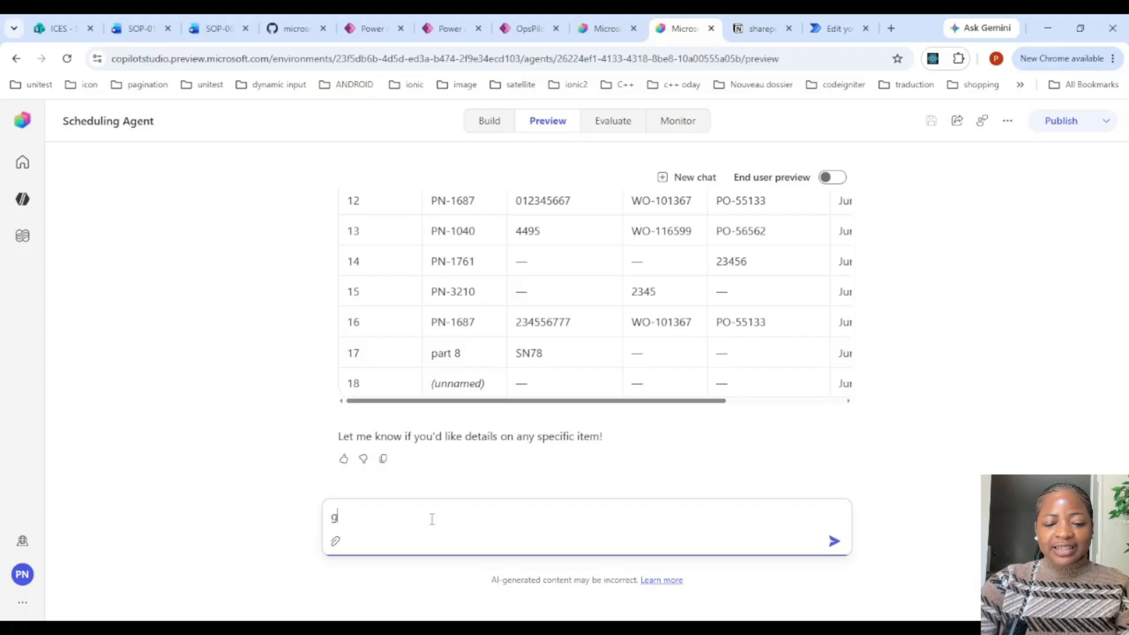
type("ive the resu")
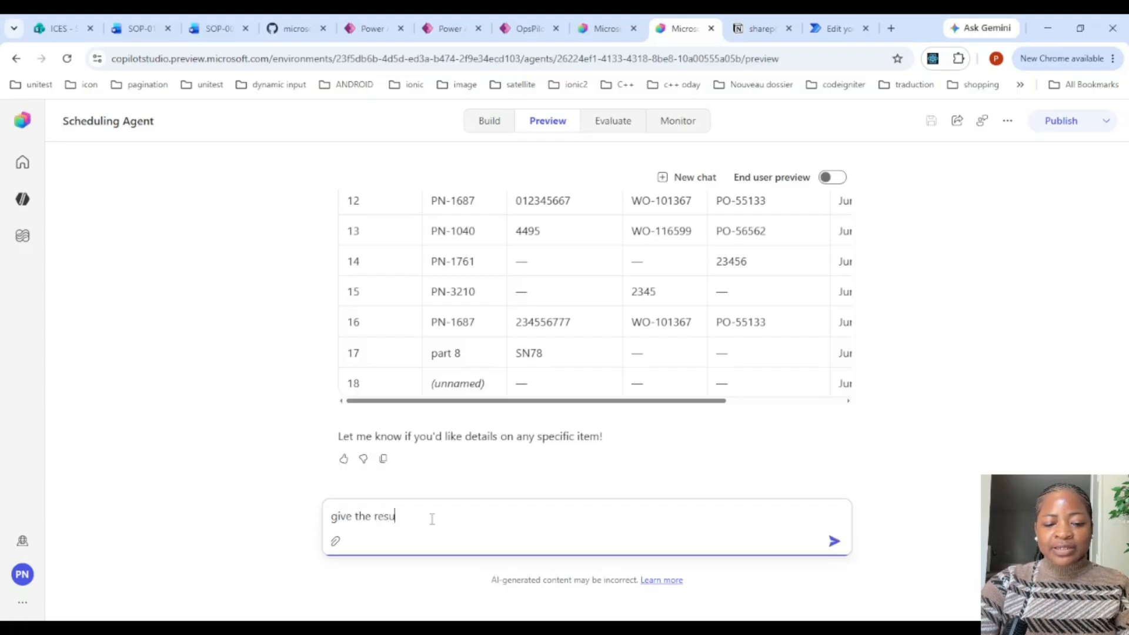
type("lt in a pdf")
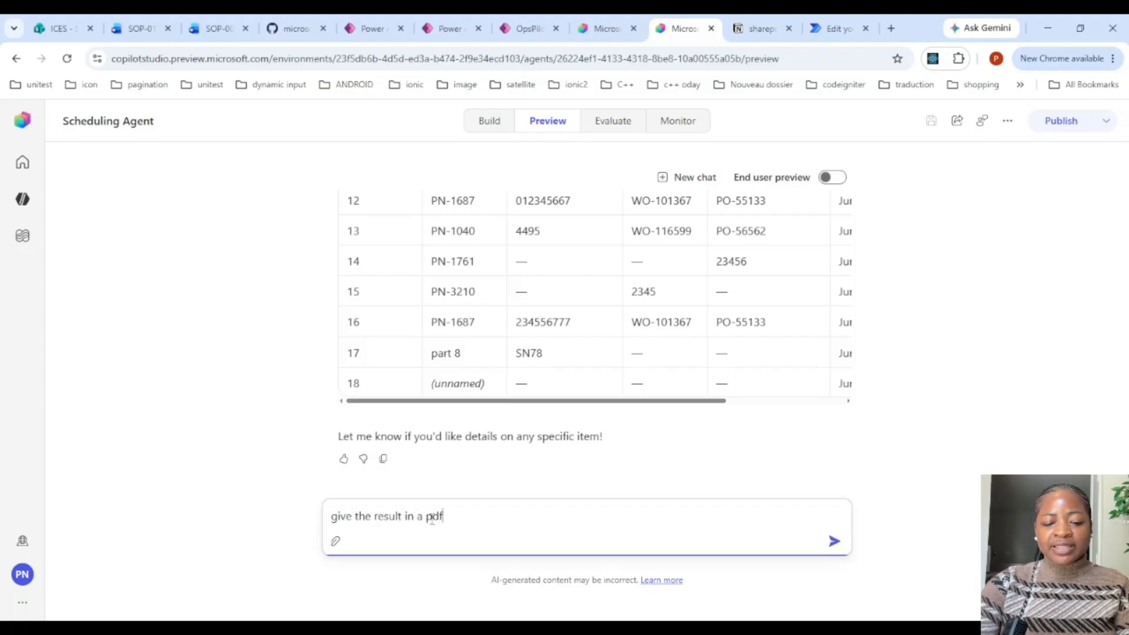
type(" format and i")
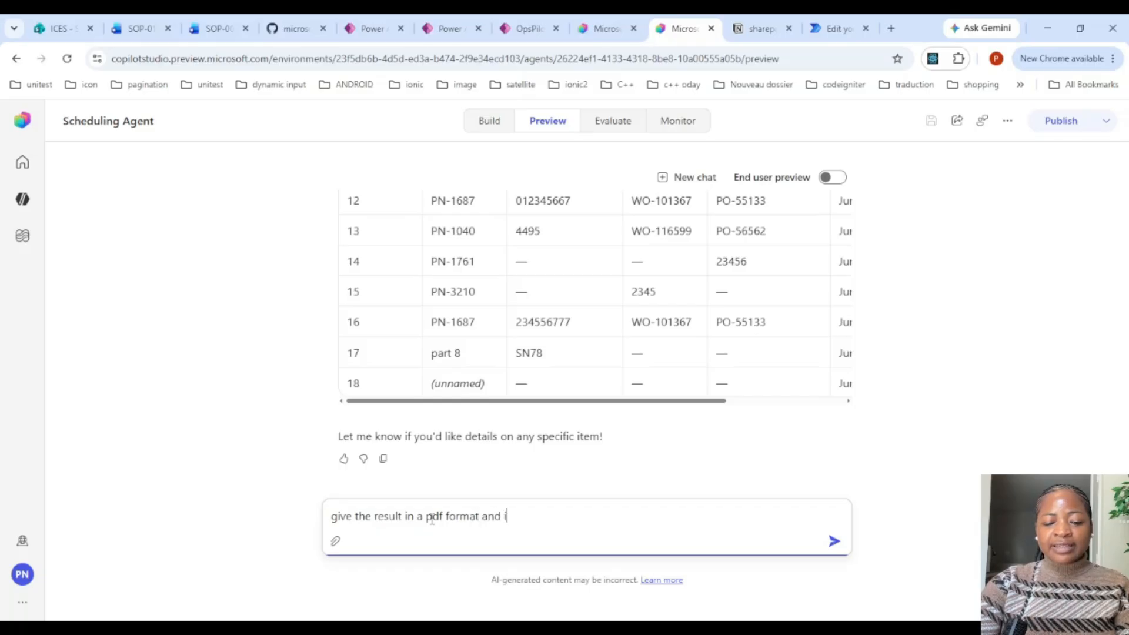
type("n a docum")
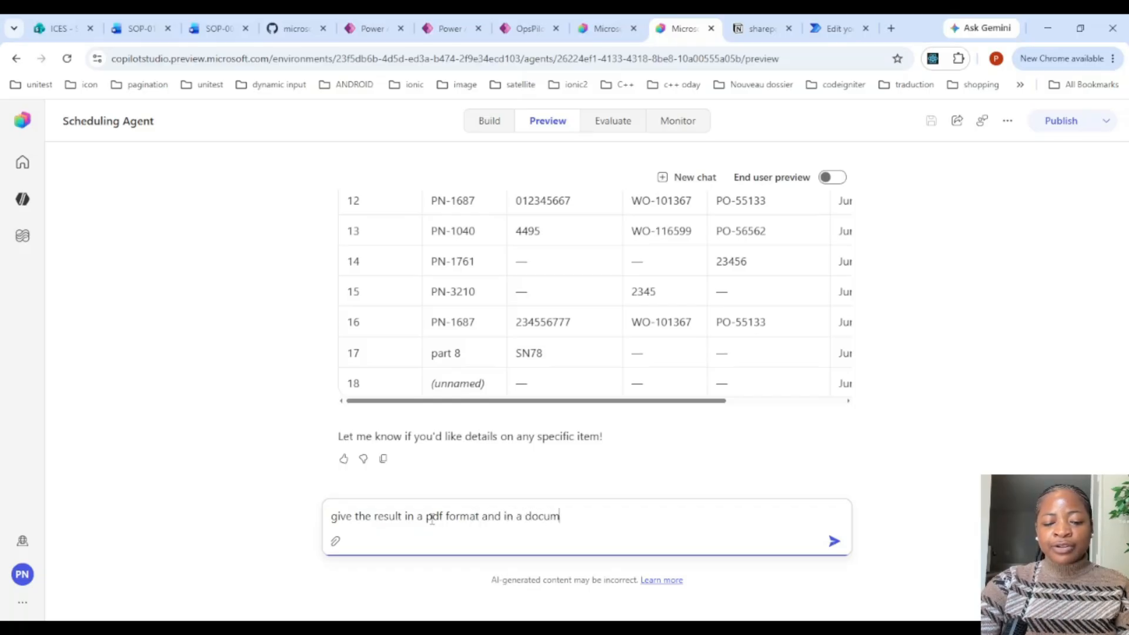
type("ent format to me")
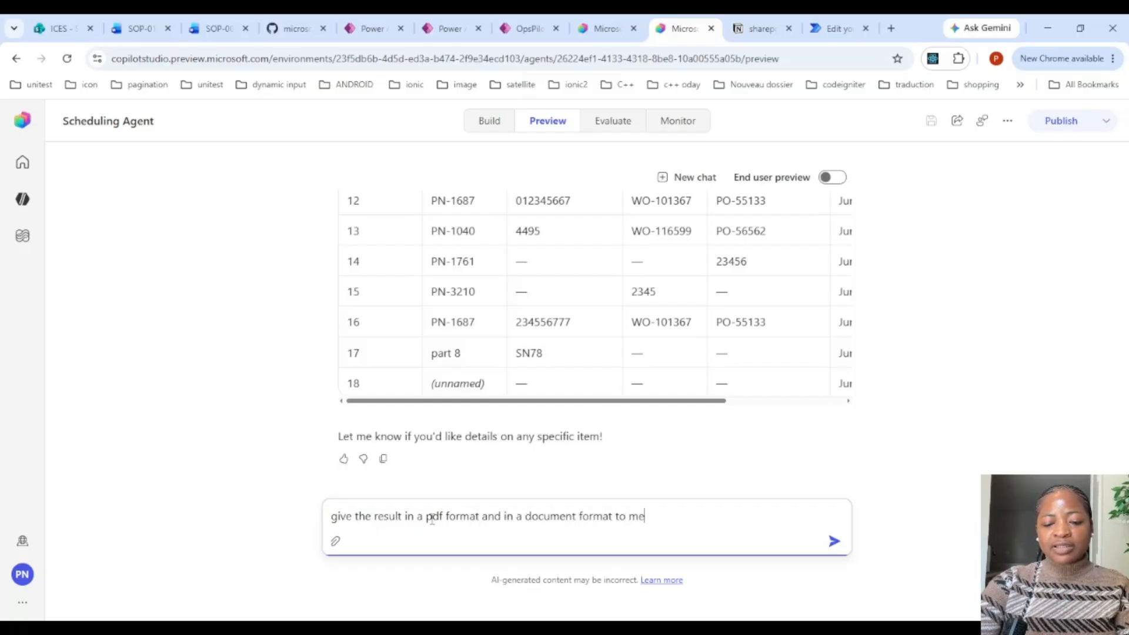
key("Return")
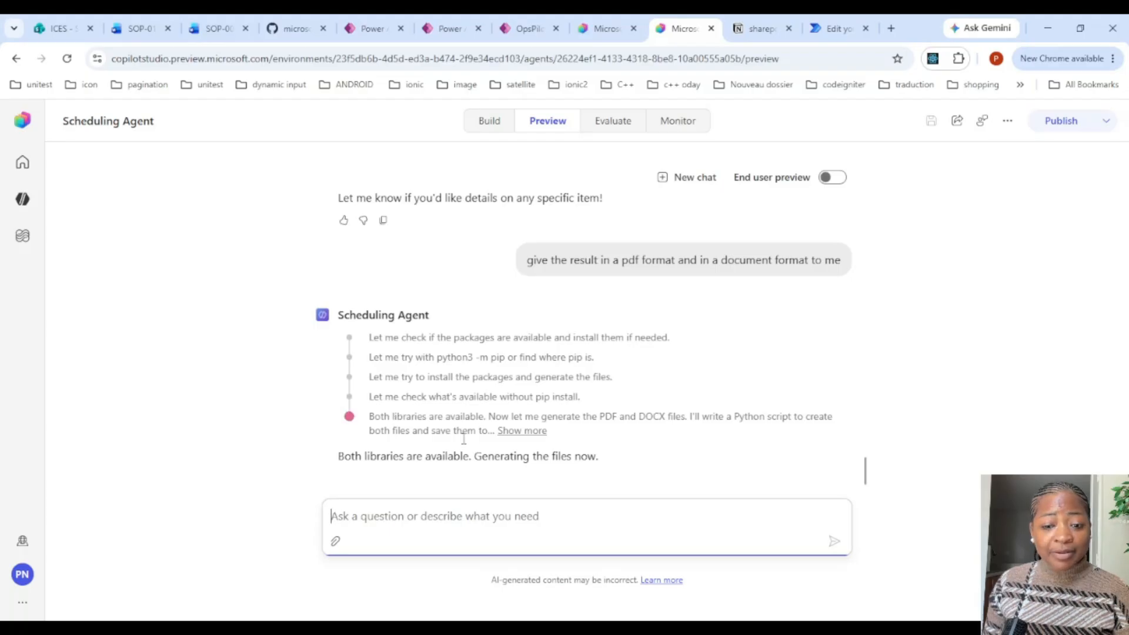
Expand the agent's truncated reasoning note on generating the PDF and DOCX files and read its progress
left_click(522, 431)
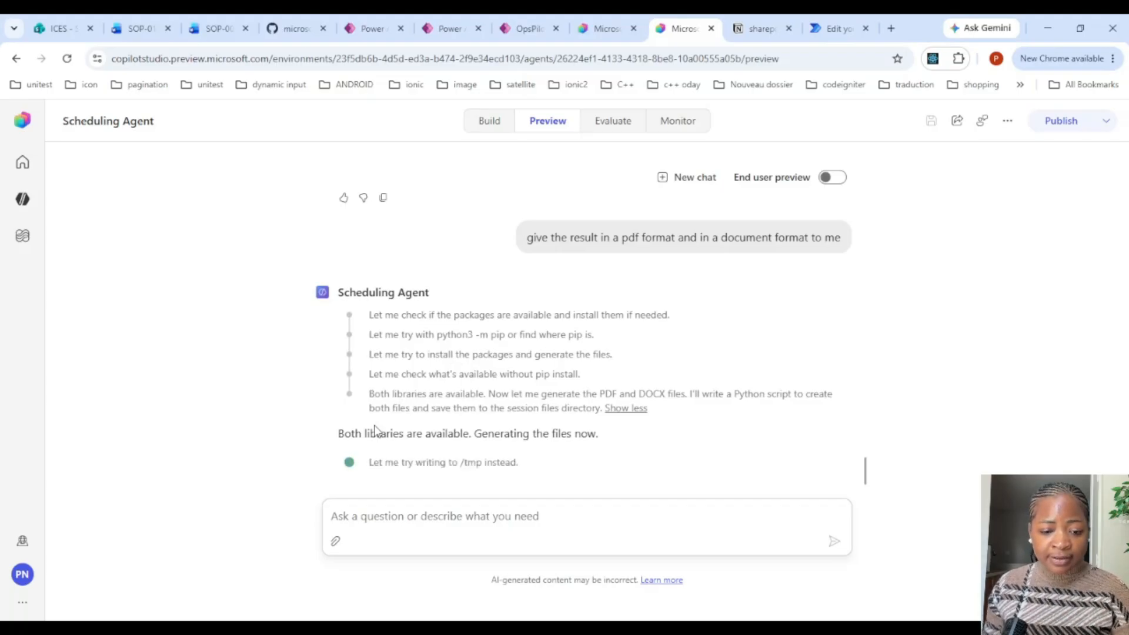
left_click_drag(338, 438, 612, 452)
left_click(610, 451)
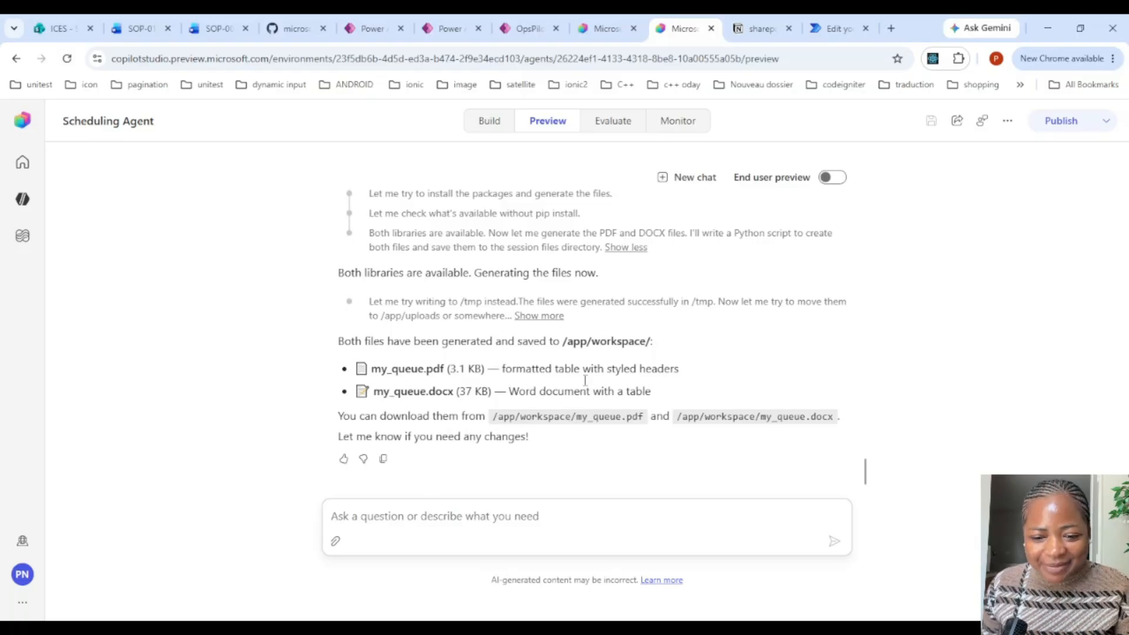
Try to open my_queue.docx from the agent's reply and examine where the generated files are saved
left_click(413, 521)
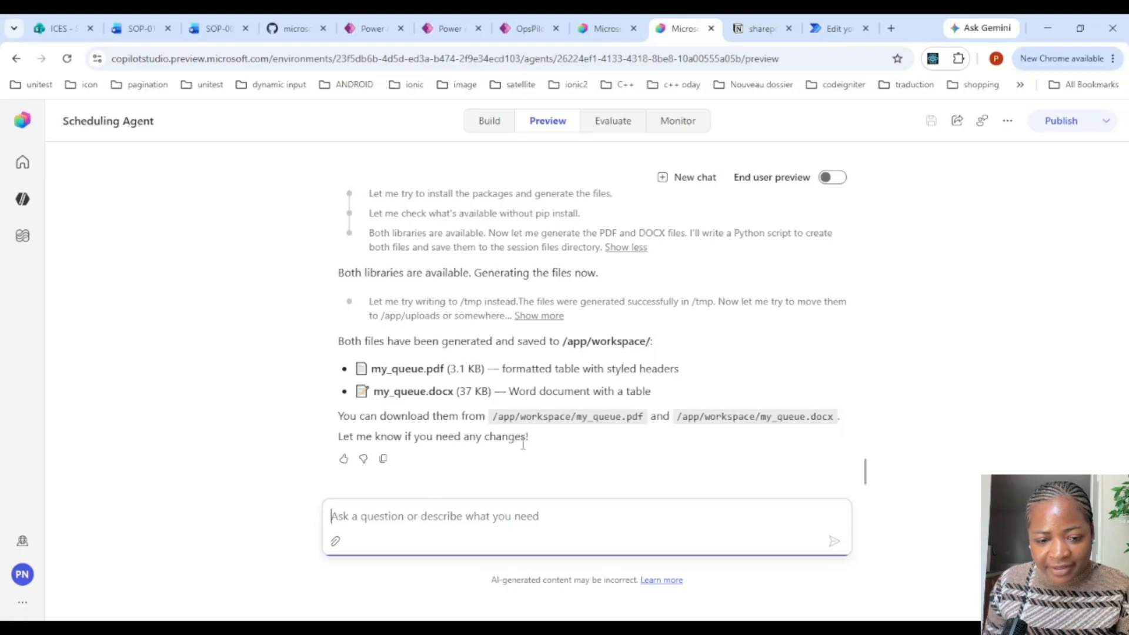
left_click(435, 392)
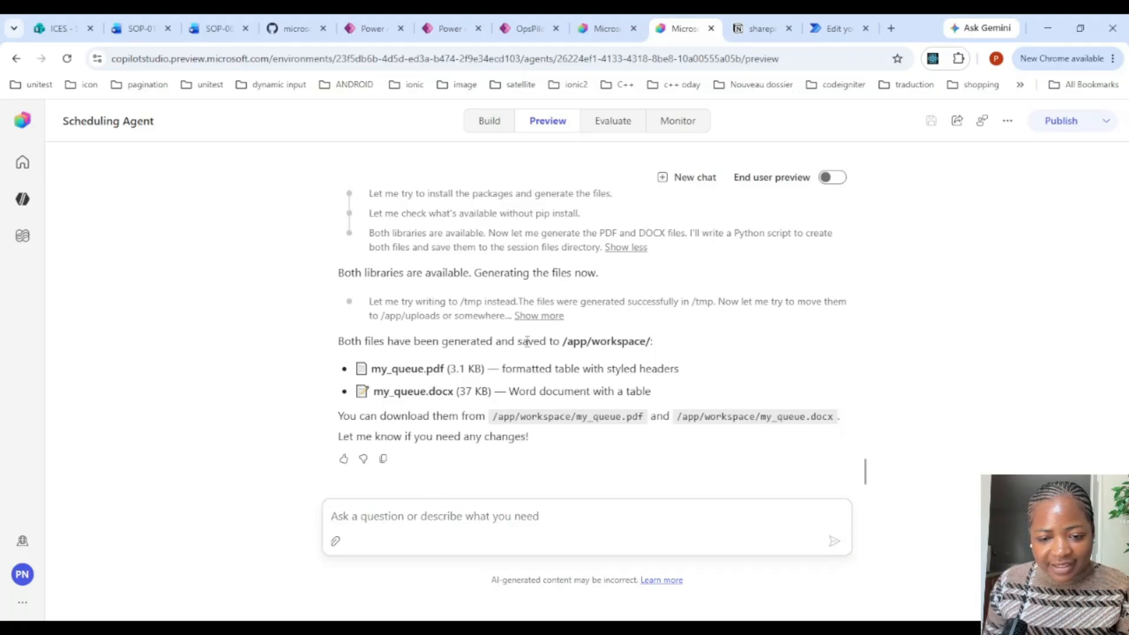
left_click_drag(527, 341, 680, 351)
scroll(656, 272, "up", 5)
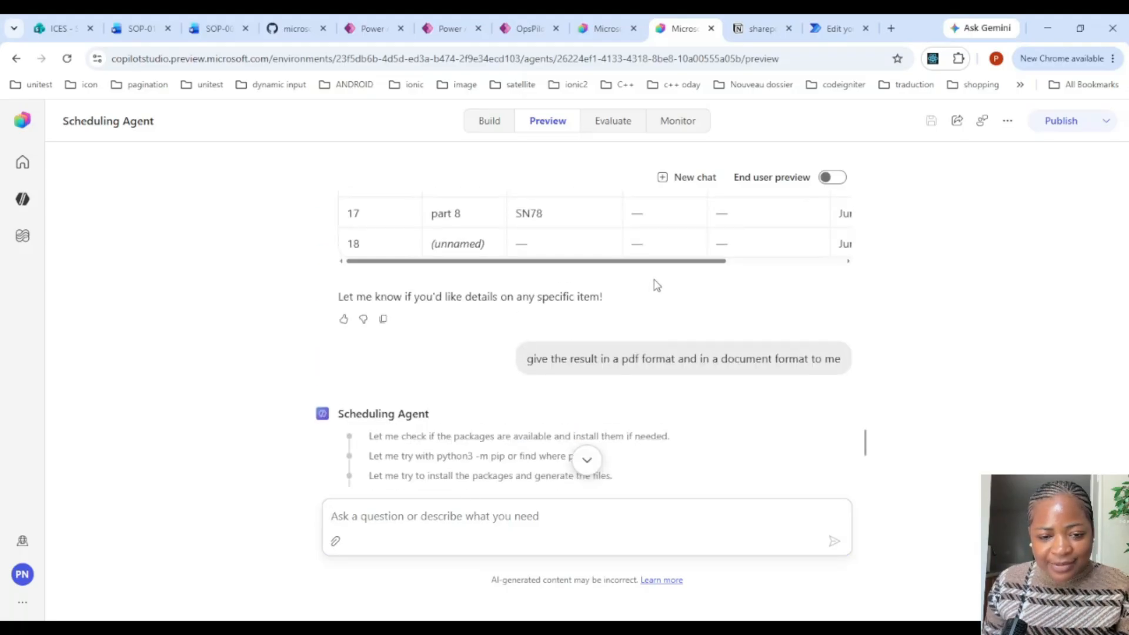
scroll(665, 282, "down", 5)
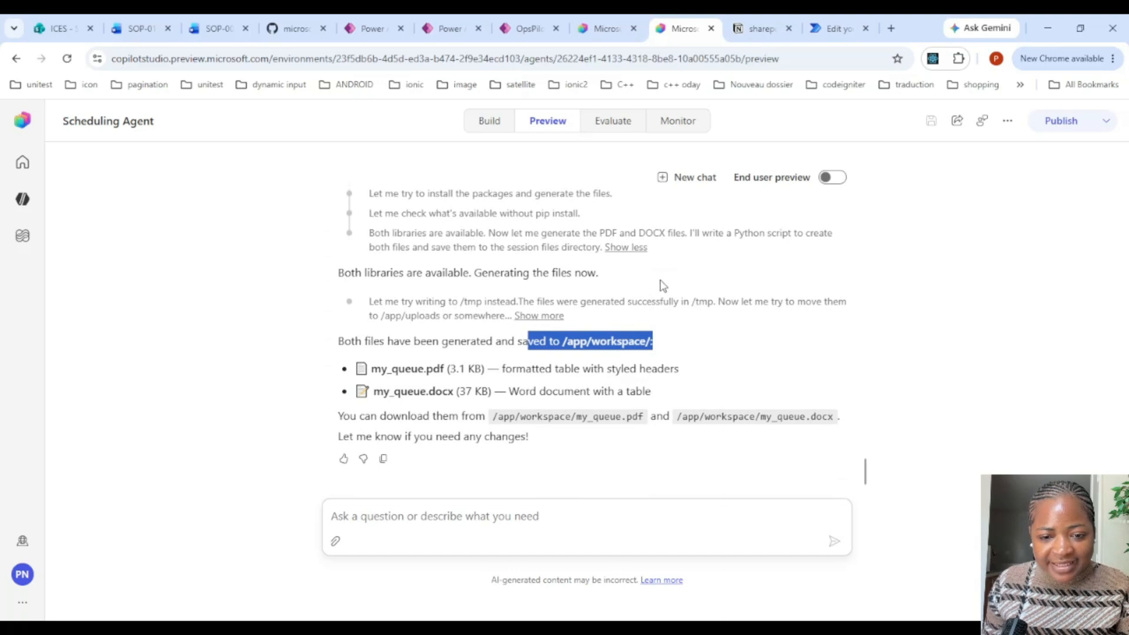